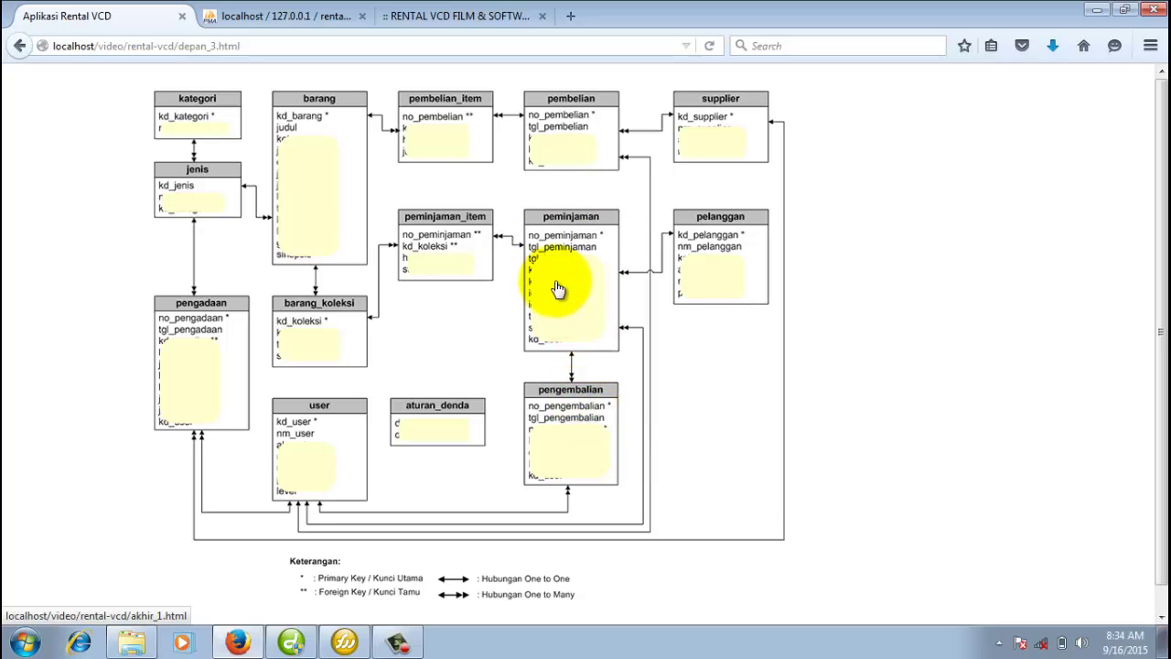
# Show the rentaldb_vcd database's 16 tables in phpMyAdmin.
pyautogui.click(279, 18)
pyautogui.click(304, 74)
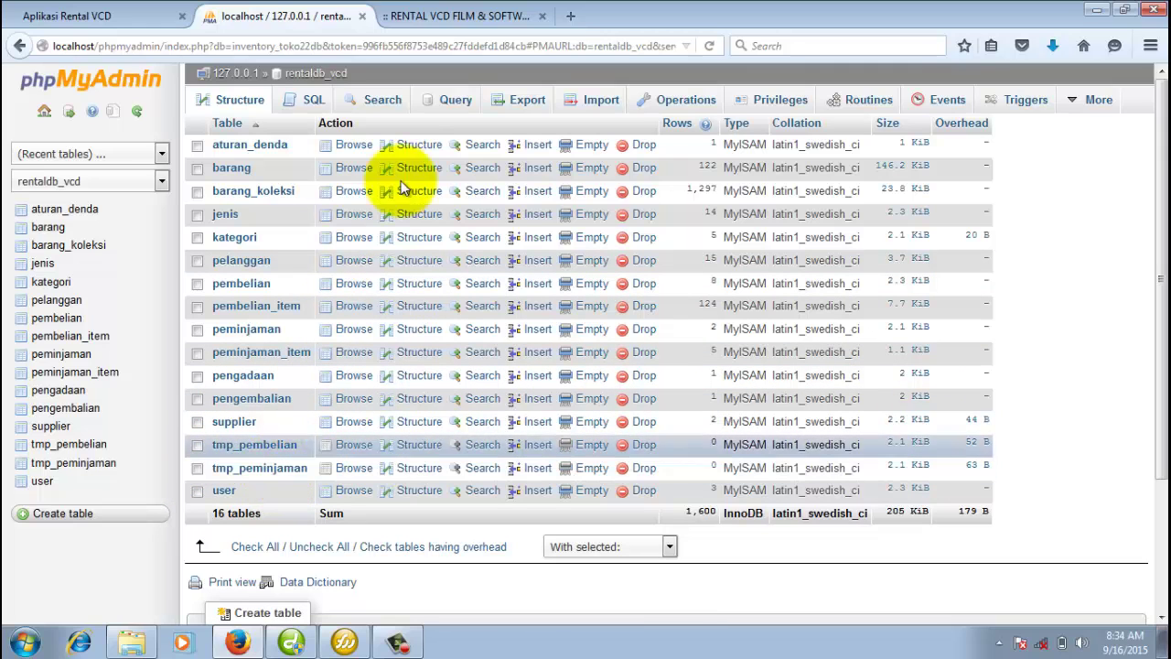
# Glance at the rental app's welcome page, then browse the barang table's 122 rows.
pyautogui.click(461, 19)
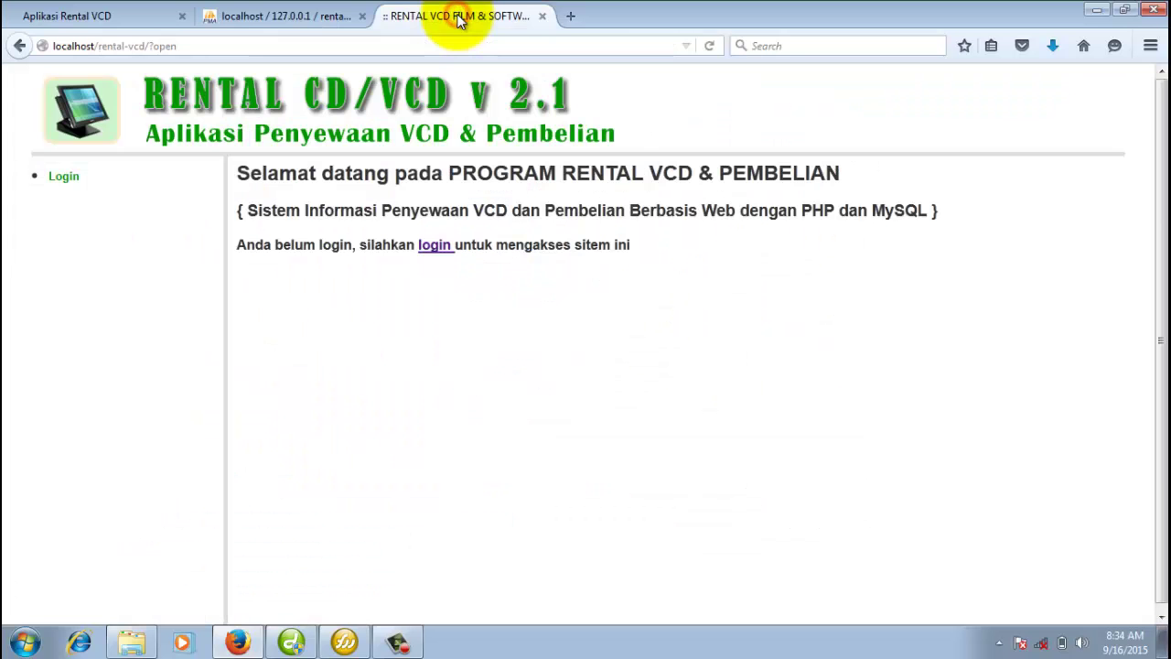
pyautogui.click(274, 15)
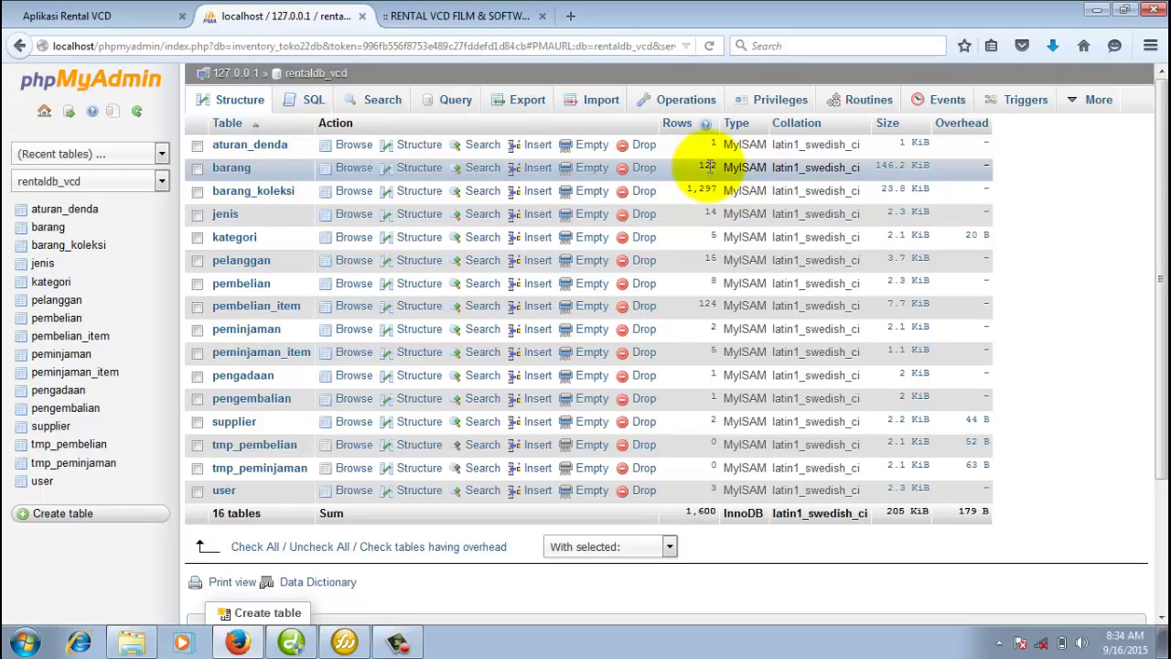
pyautogui.click(344, 162)
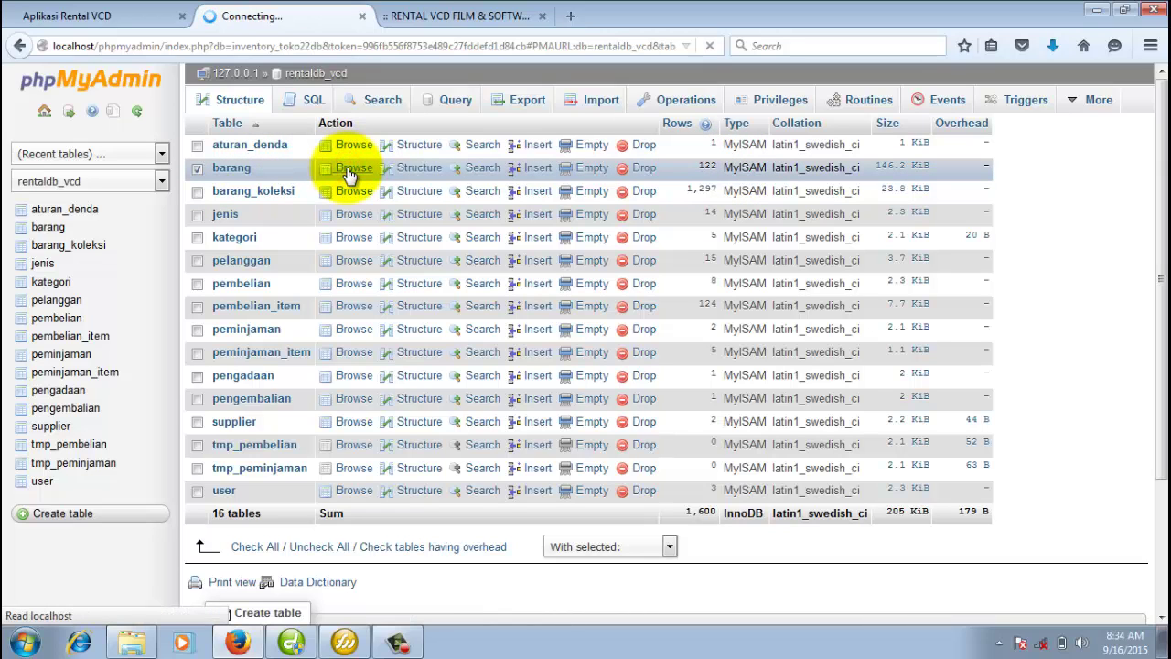
# Scroll through the barang records, then return to the Rental VCD relationship diagram.
pyautogui.scroll(-8, 770, 364)
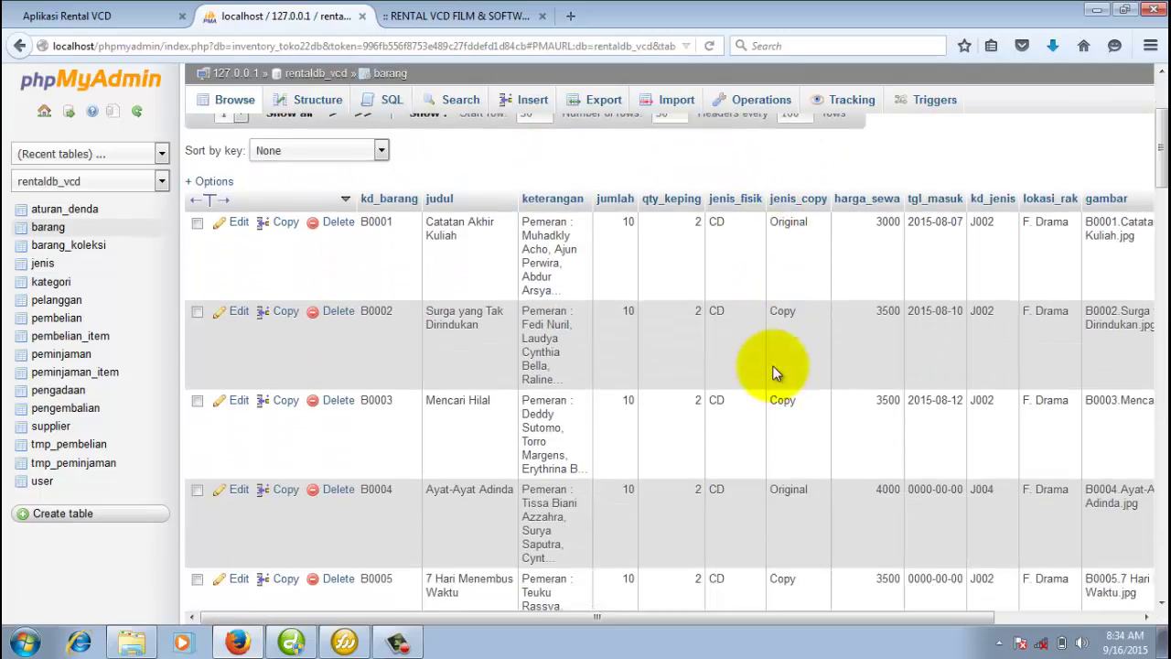
pyautogui.scroll(-5, 773, 363)
pyautogui.scroll(9, 773, 363)
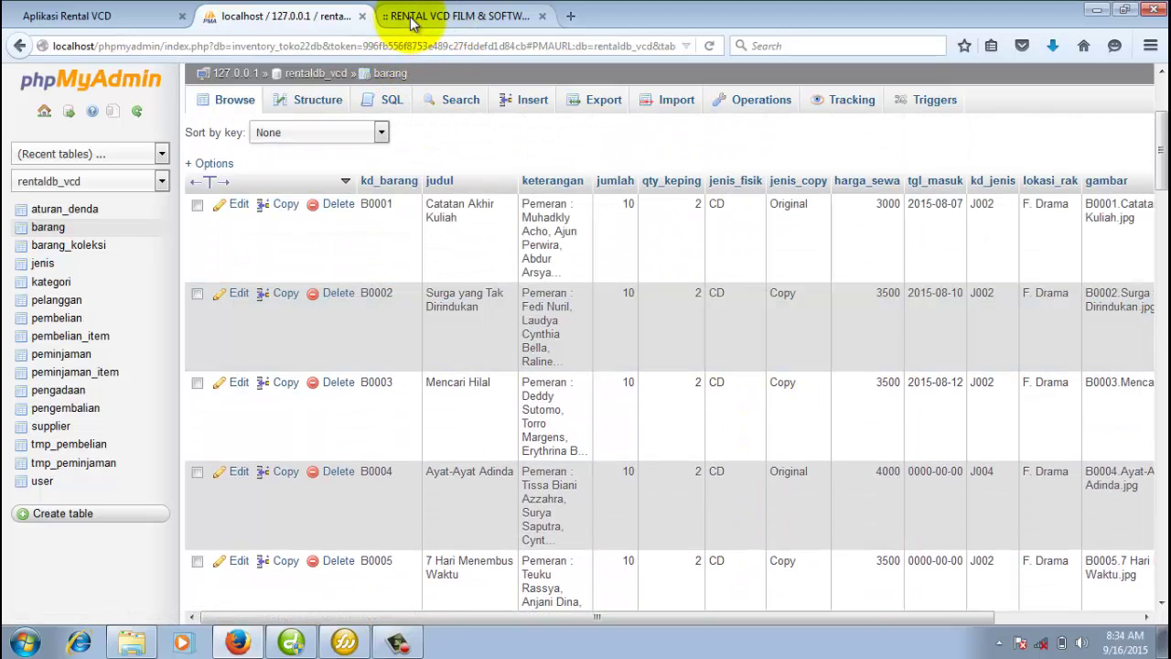
pyautogui.click(55, 16)
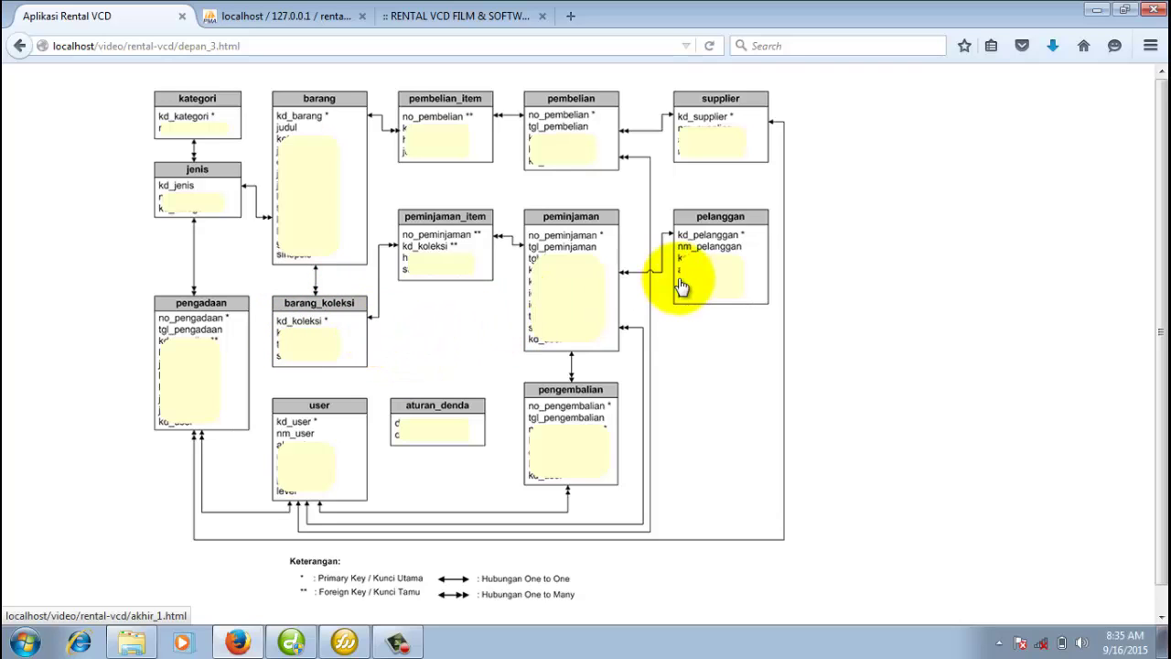
# Bring up the login form of the Rental VCD app.
pyautogui.click(430, 16)
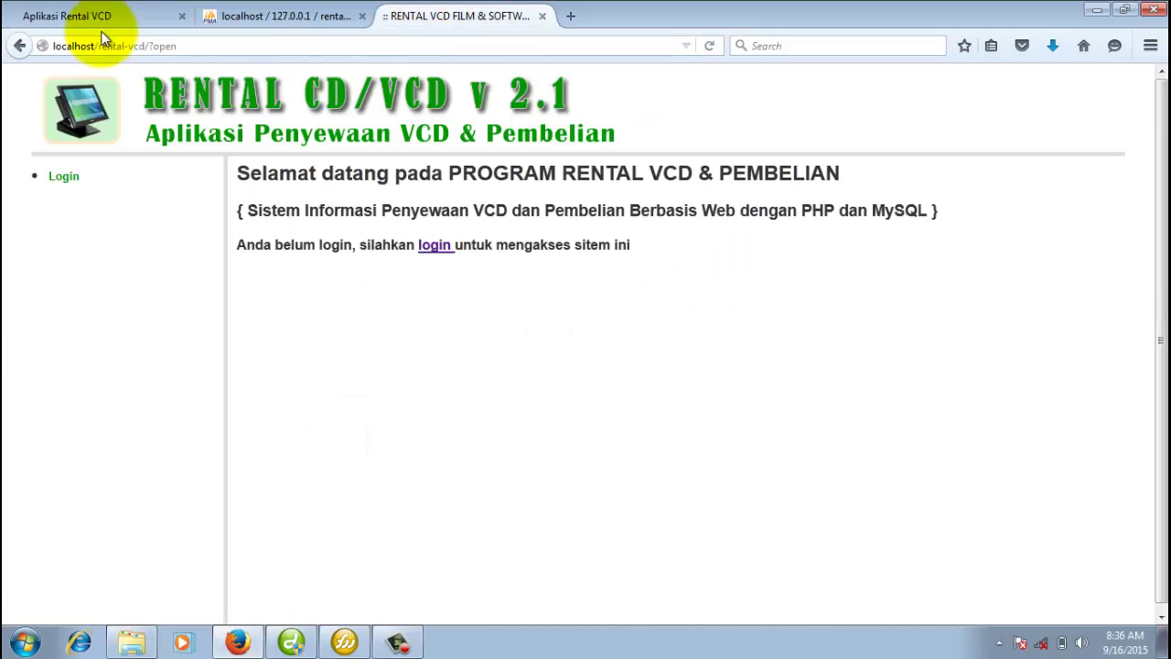
pyautogui.click(130, 45)
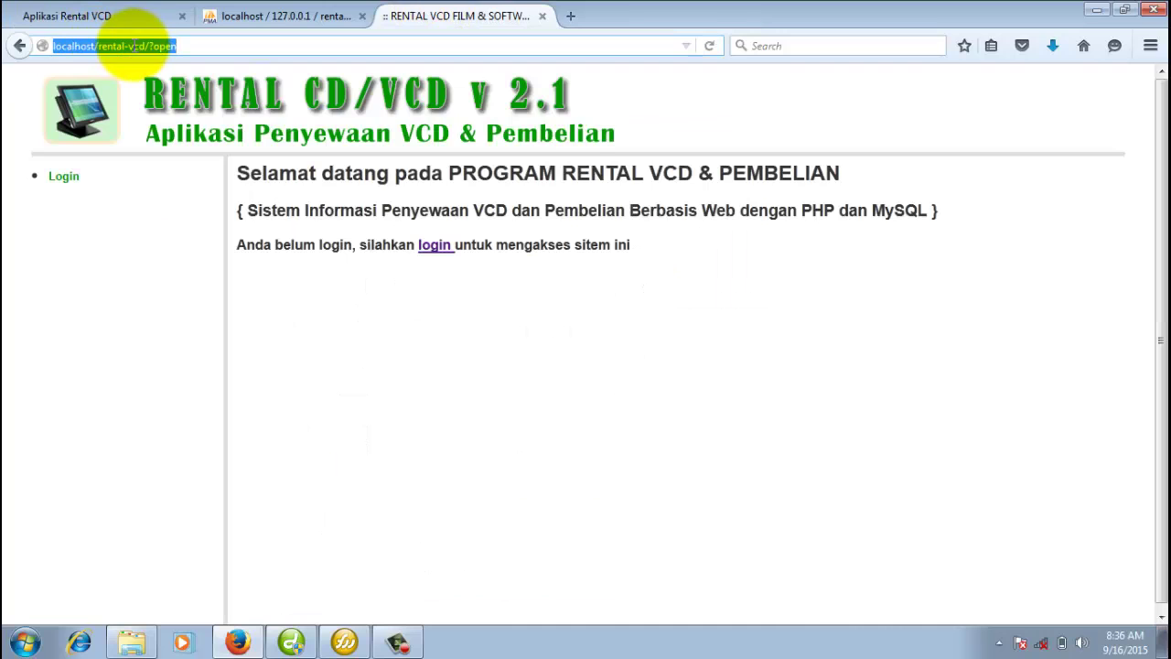
pyautogui.click(133, 46)
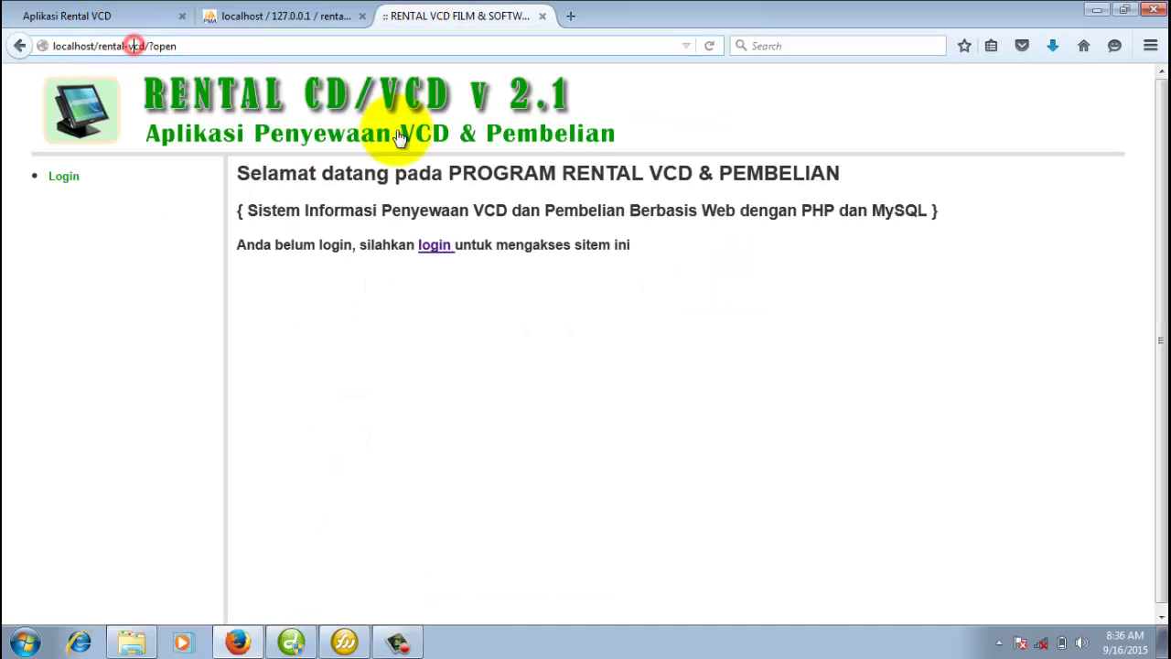
pyautogui.click(428, 247)
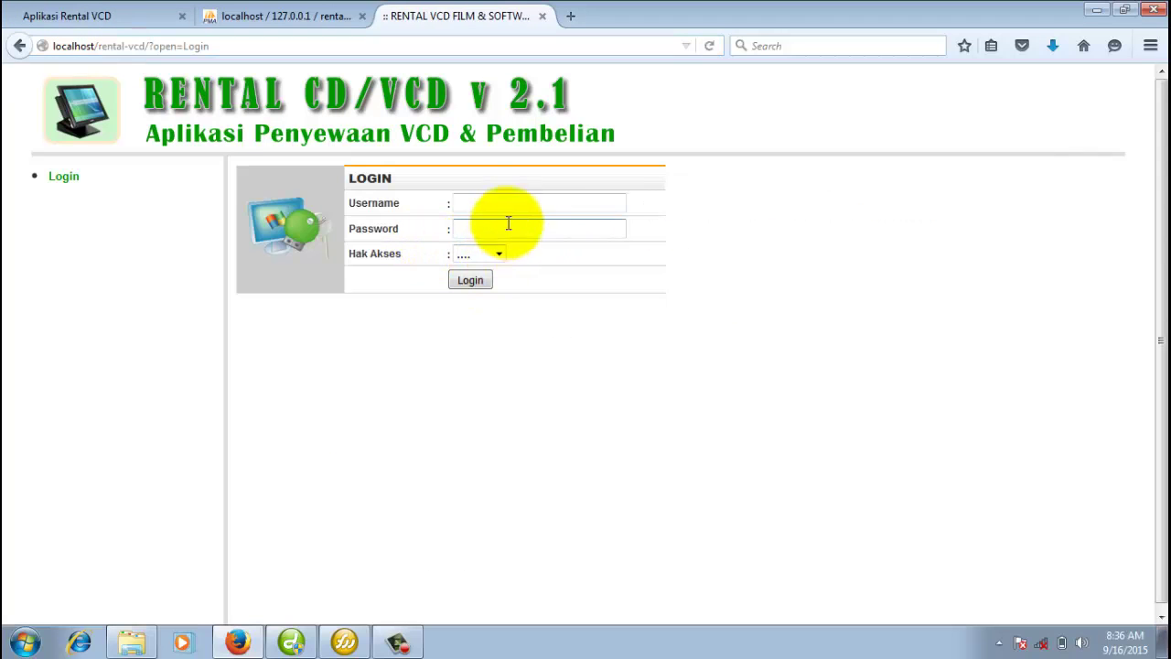
# Log in with the administrator account at Admin access, declining to save the password.
pyautogui.click(512, 205)
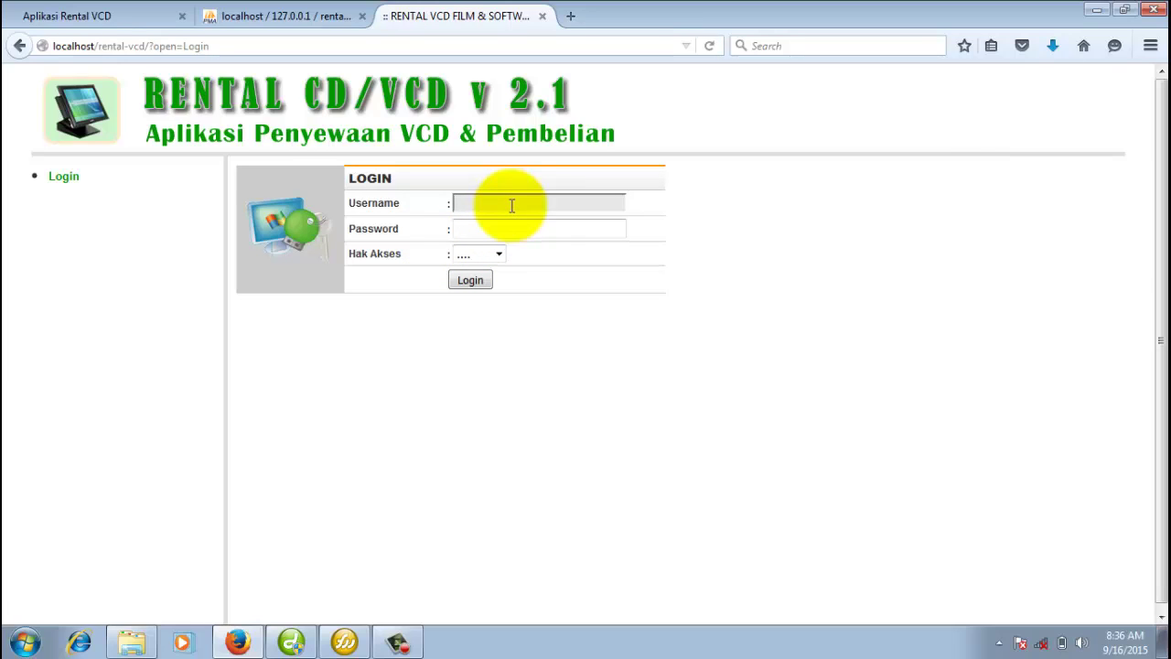
pyautogui.write('admin')
pyautogui.press('Tab')
pyautogui.write('a')
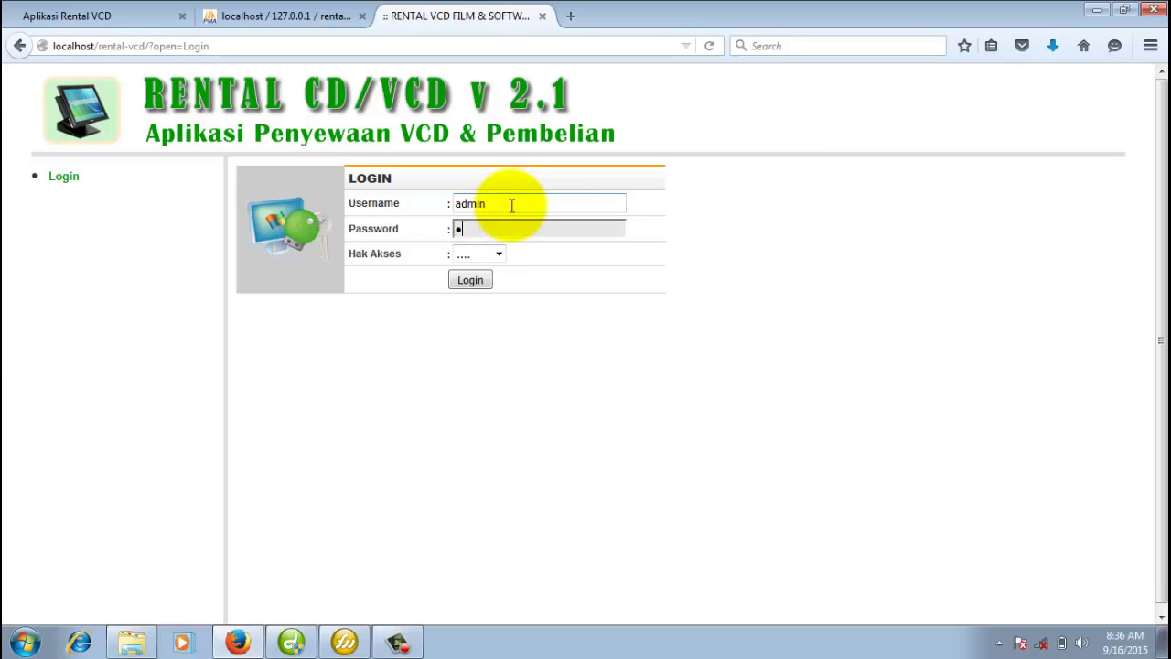
pyautogui.write('dmin')
pyautogui.click(497, 253)
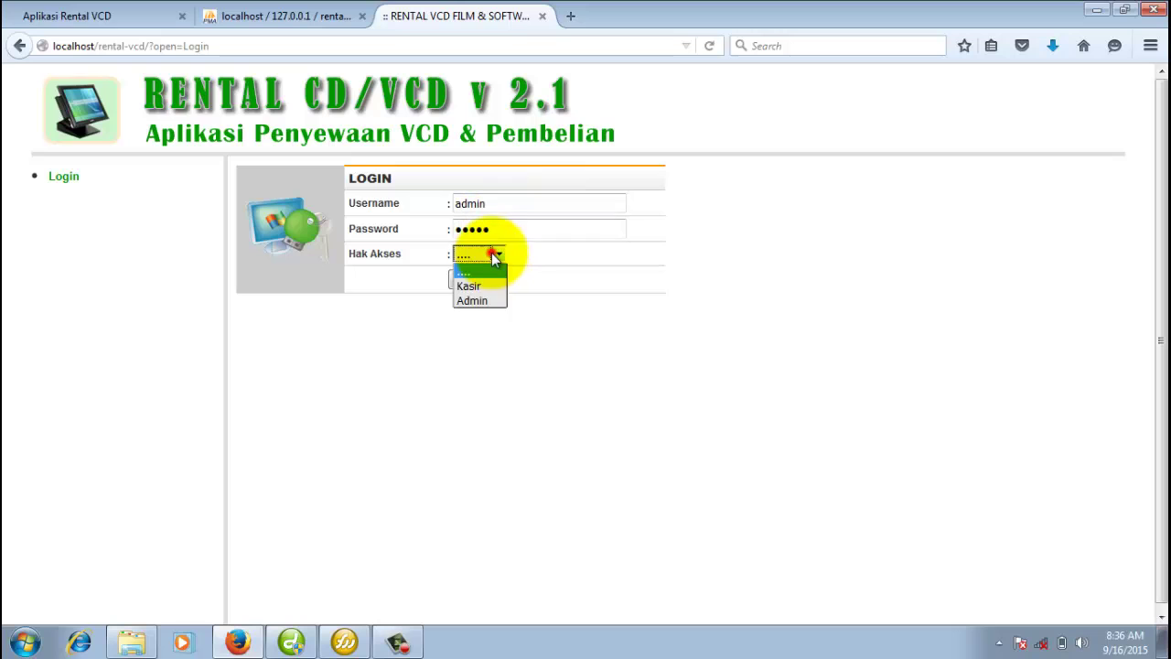
pyautogui.click(485, 300)
pyautogui.click(478, 286)
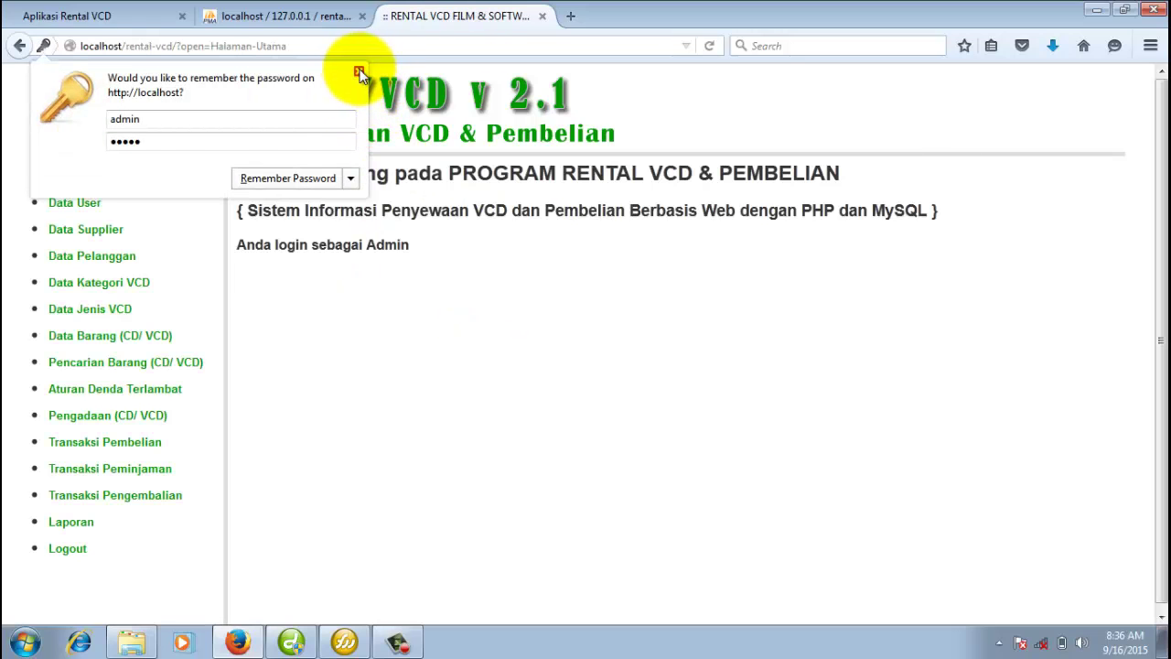
pyautogui.click(358, 72)
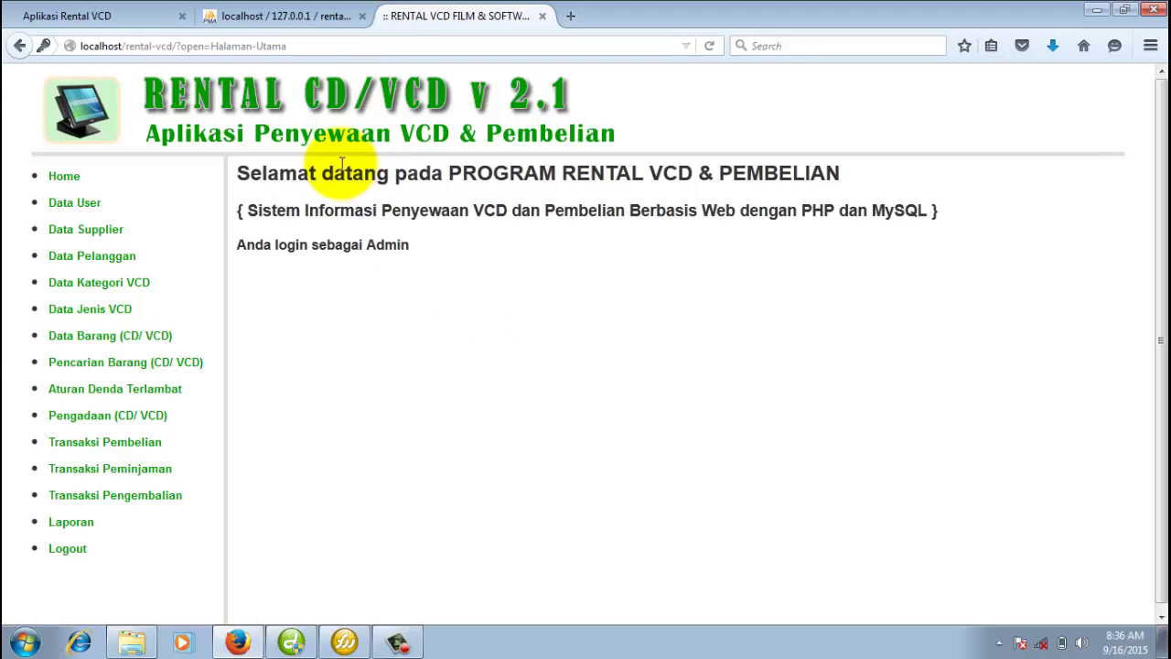
# Add supplier S003 'Supplier DIsc' in Yogyakarta with its phone number.
pyautogui.click(81, 233)
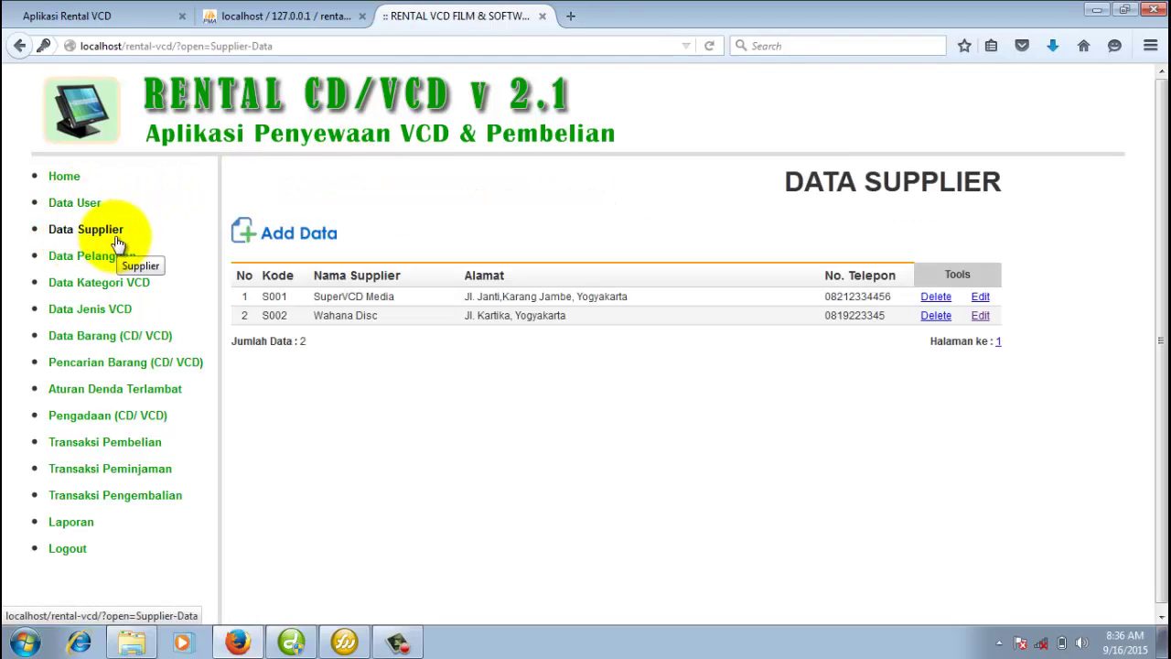
pyautogui.click(295, 233)
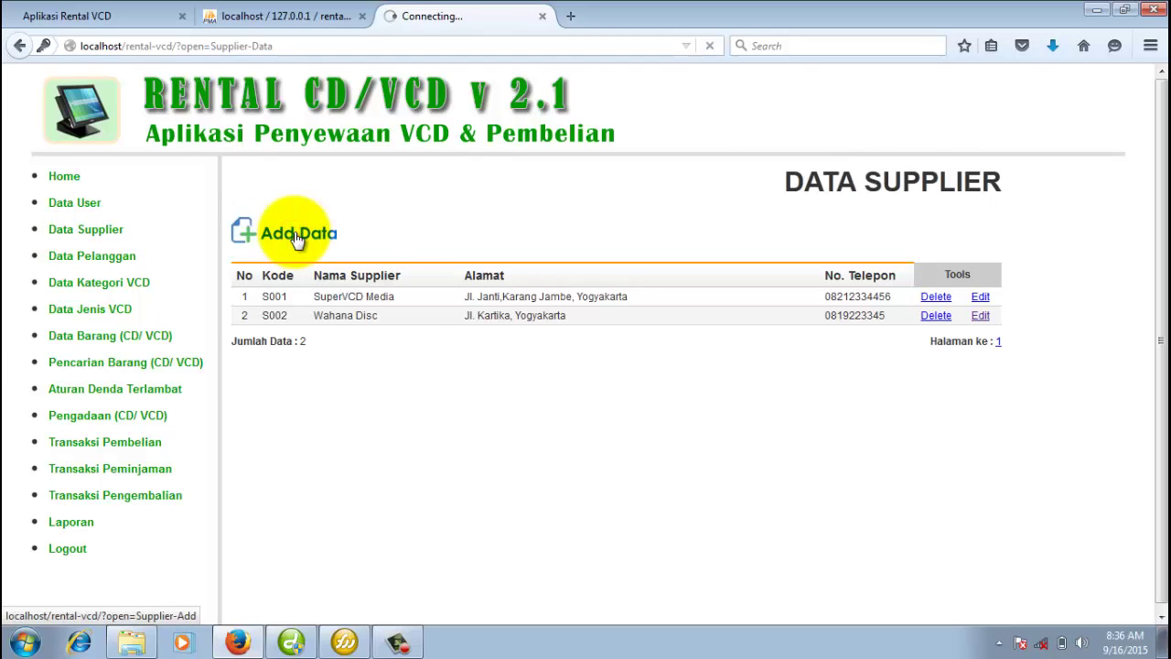
pyautogui.click(443, 231)
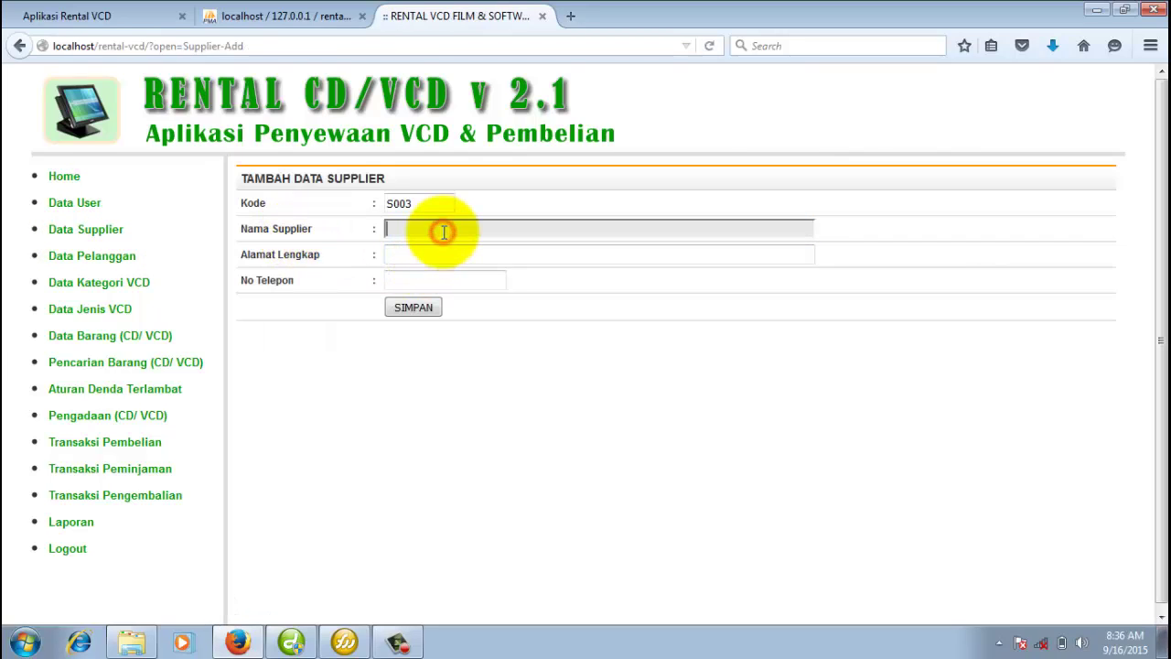
pyautogui.write('Suppl')
pyautogui.press('Tab')
pyautogui.write('Al')
pyautogui.press('BackSpace')
pyautogui.press('BackSpace')
pyautogui.write('Yogyakar')
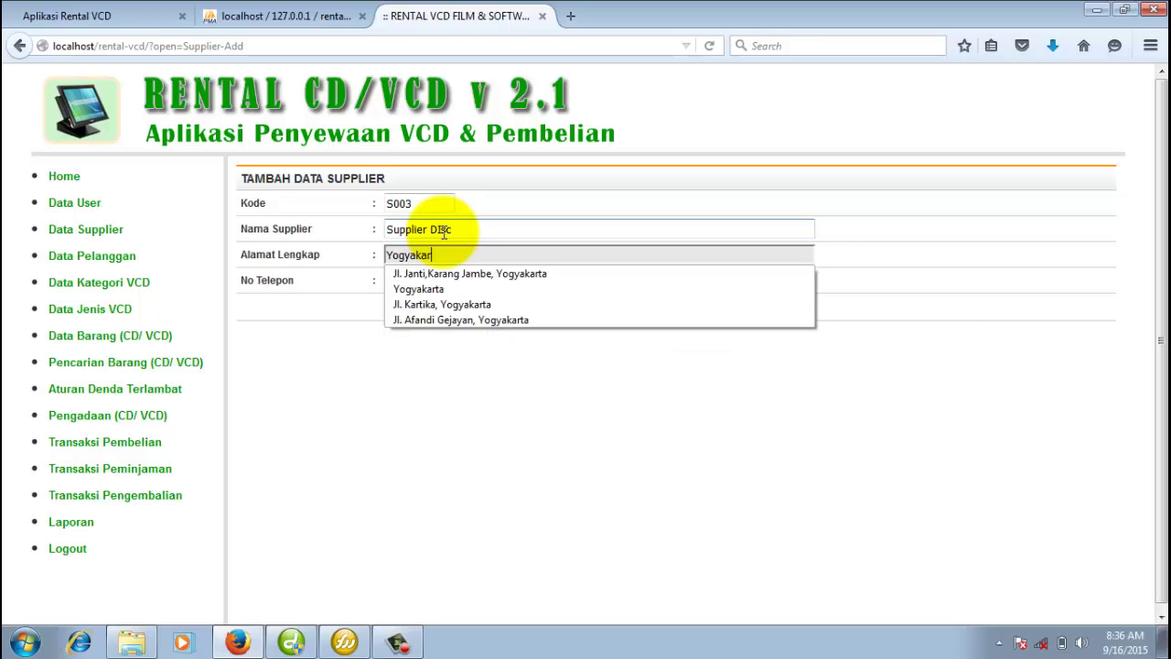
pyautogui.write('ta')
pyautogui.press('Tab')
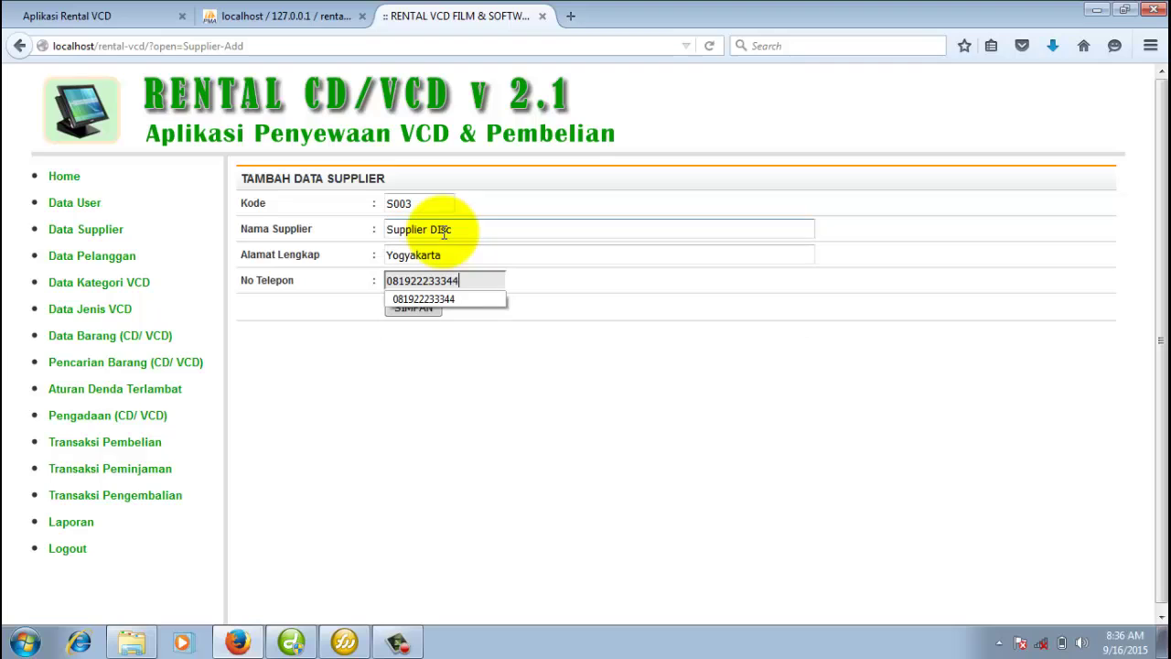
pyautogui.press('Down')
pyautogui.click(408, 382)
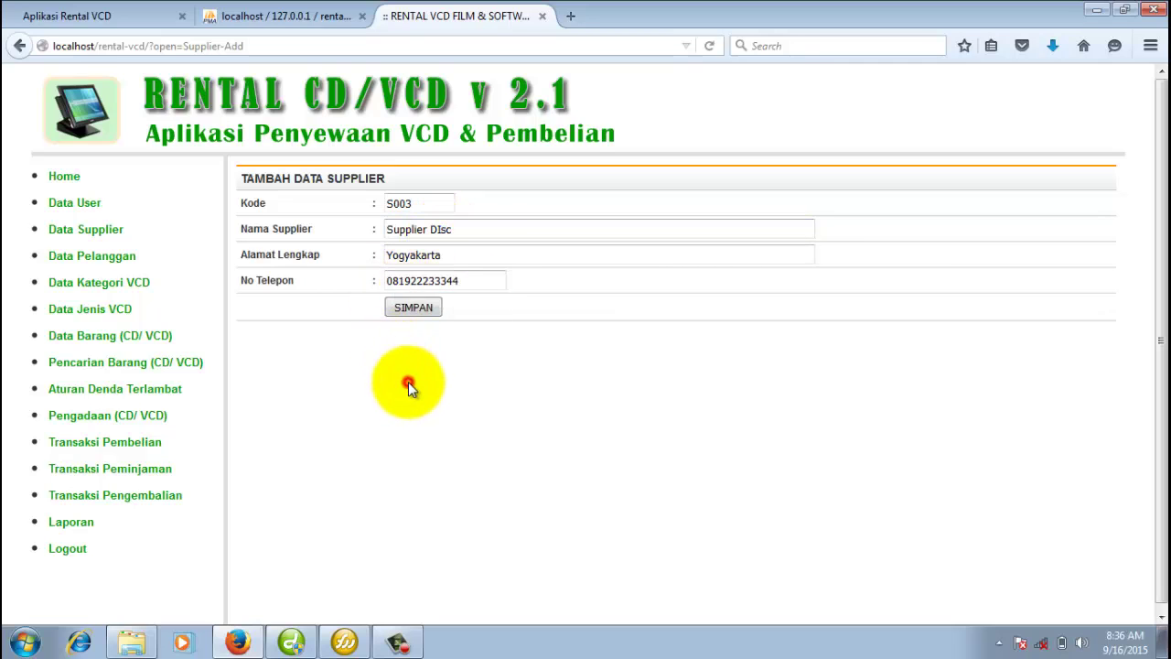
pyautogui.click(420, 308)
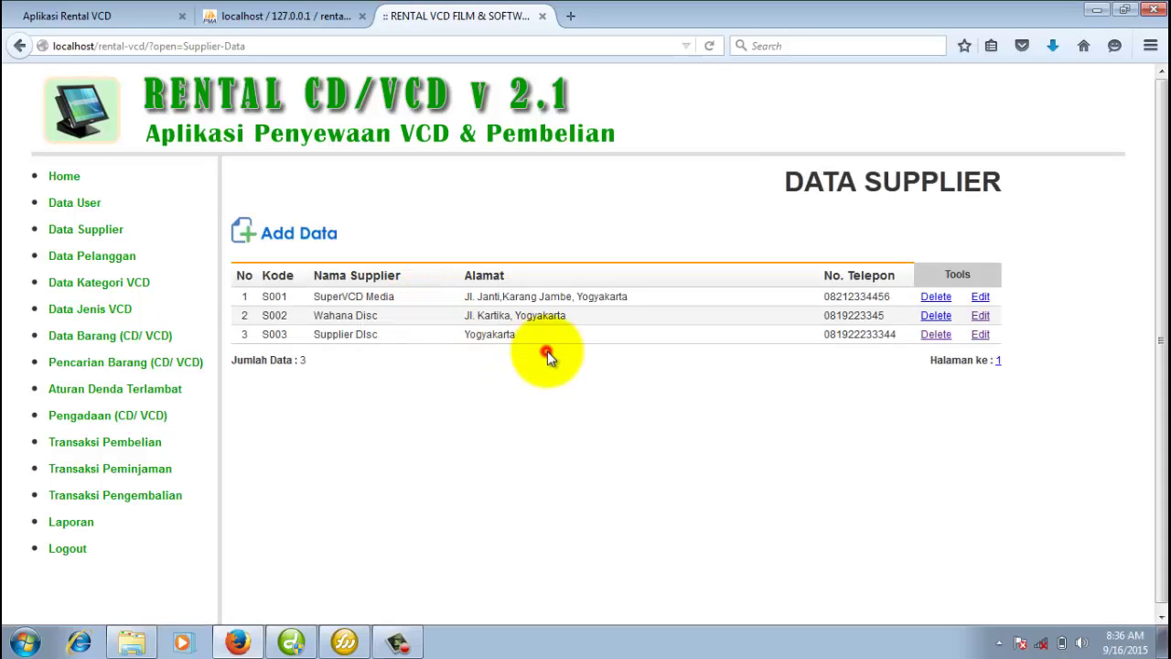
# Re-save supplier S003 unchanged, then cancel a deletion of it.
pyautogui.click(980, 334)
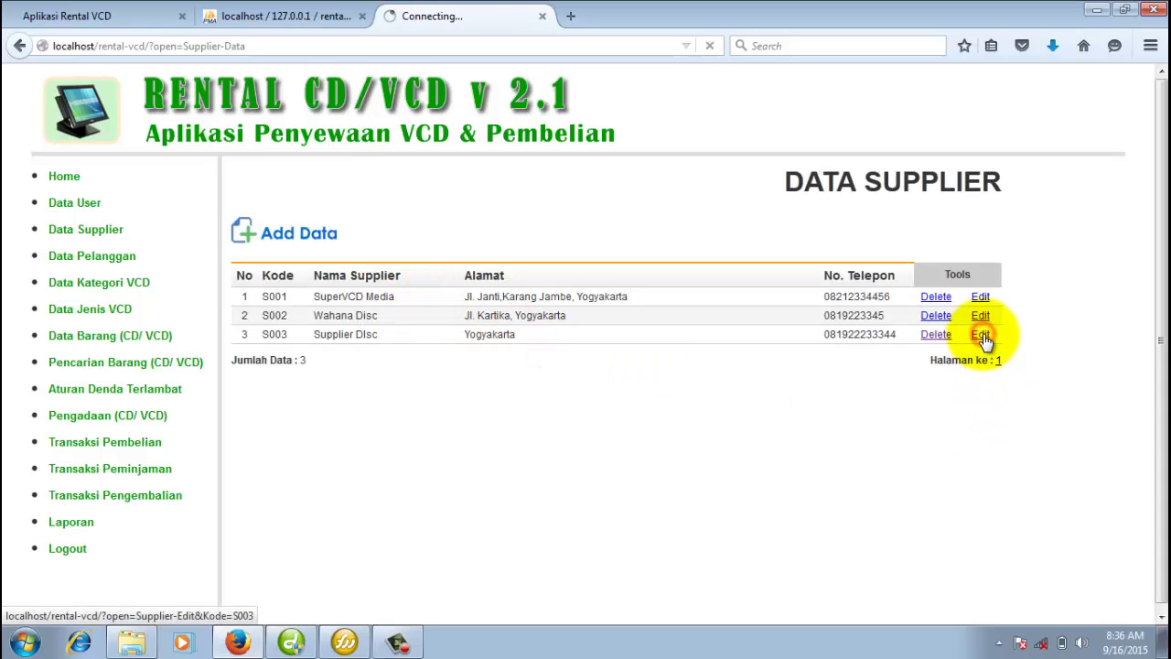
pyautogui.click(412, 307)
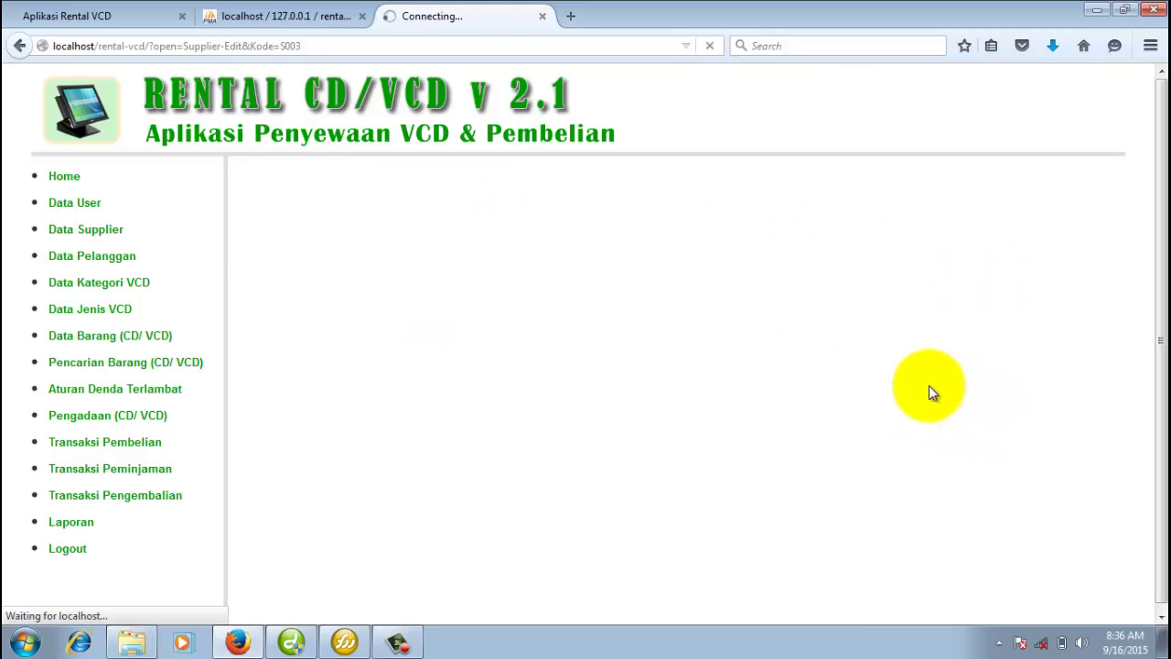
pyautogui.click(934, 335)
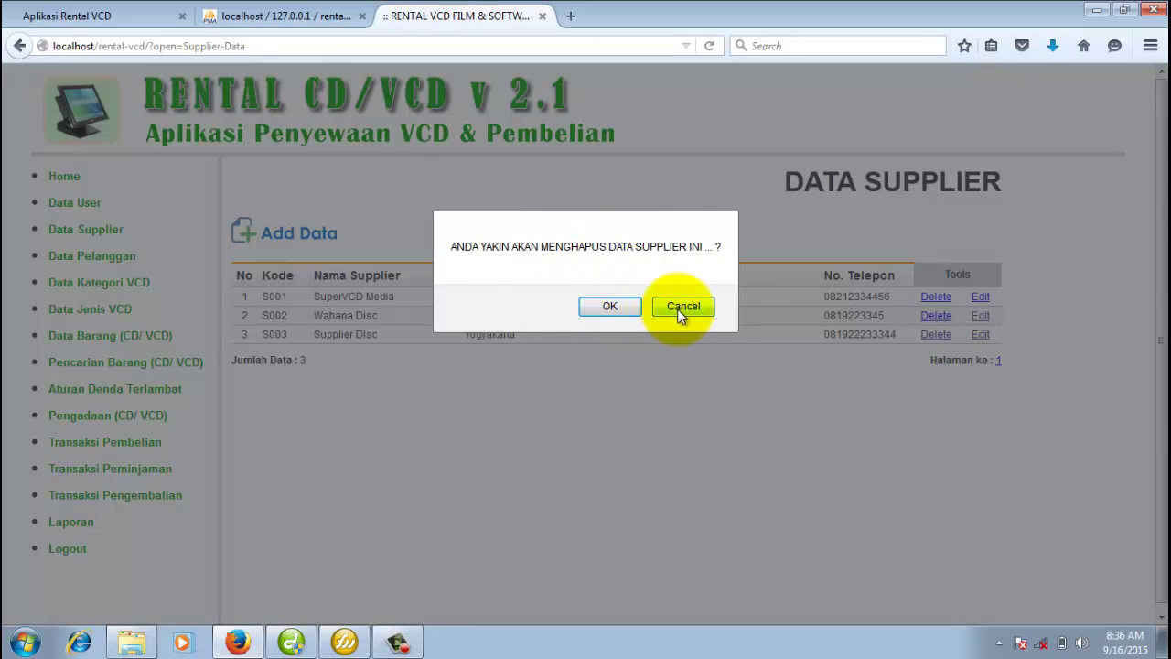
pyautogui.click(682, 307)
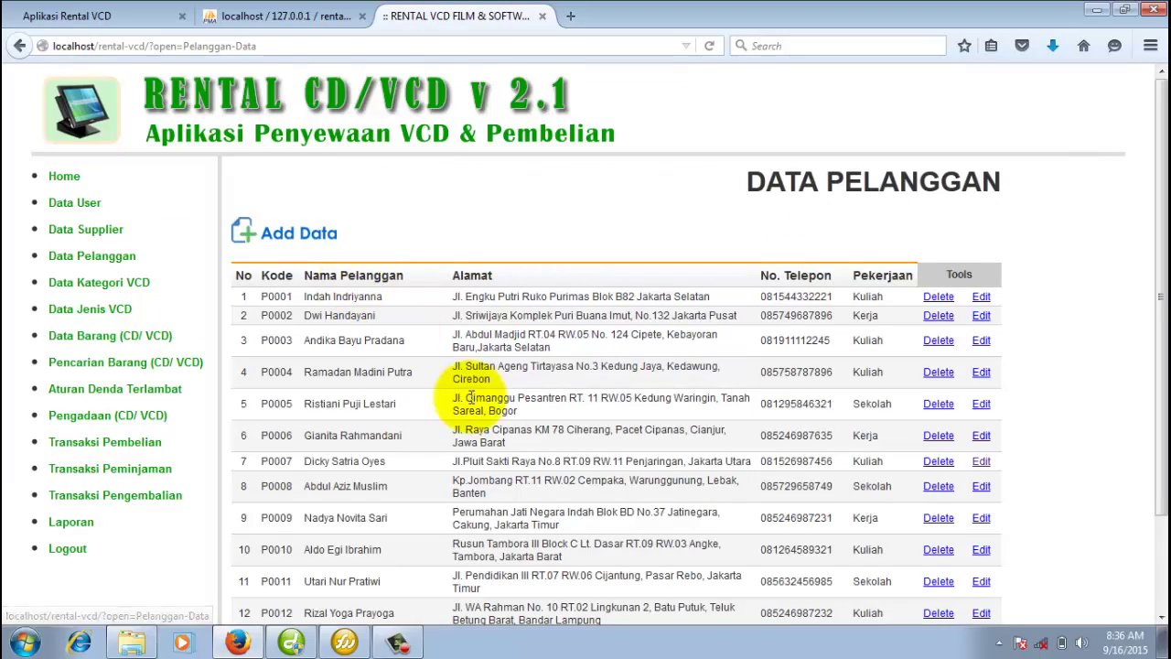
# Start a new customer with gender Perempuan and occupation Kuliah, then reach the K06 category form.
pyautogui.scroll(-2, 468, 375)
pyautogui.scroll(2, 472, 389)
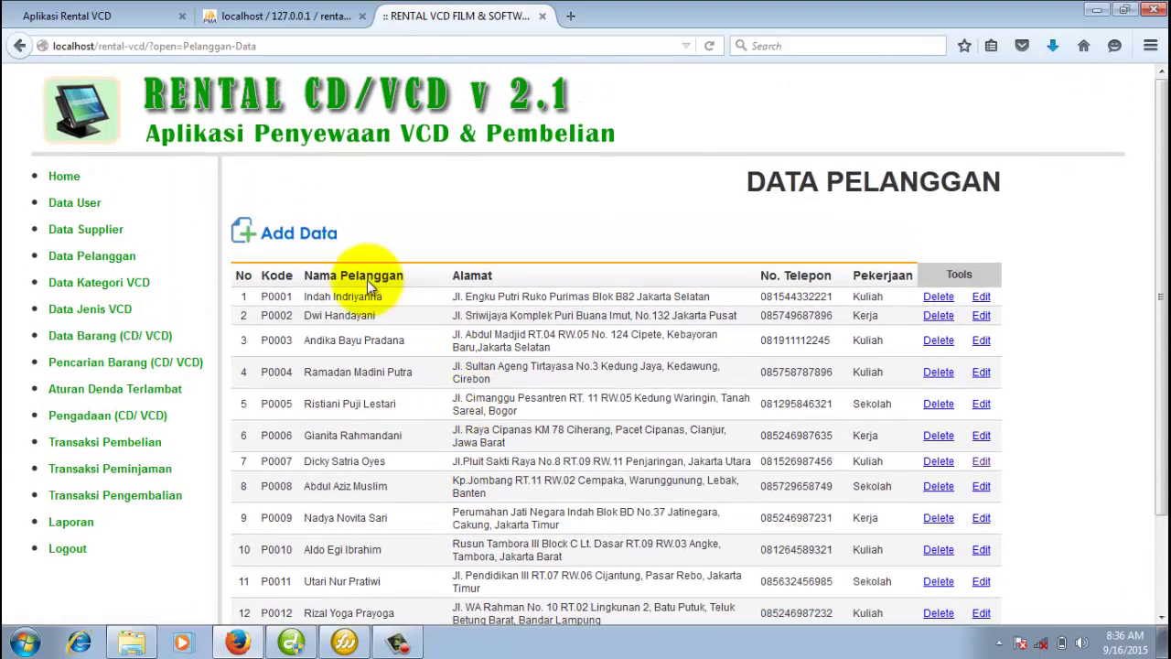
pyautogui.click(314, 233)
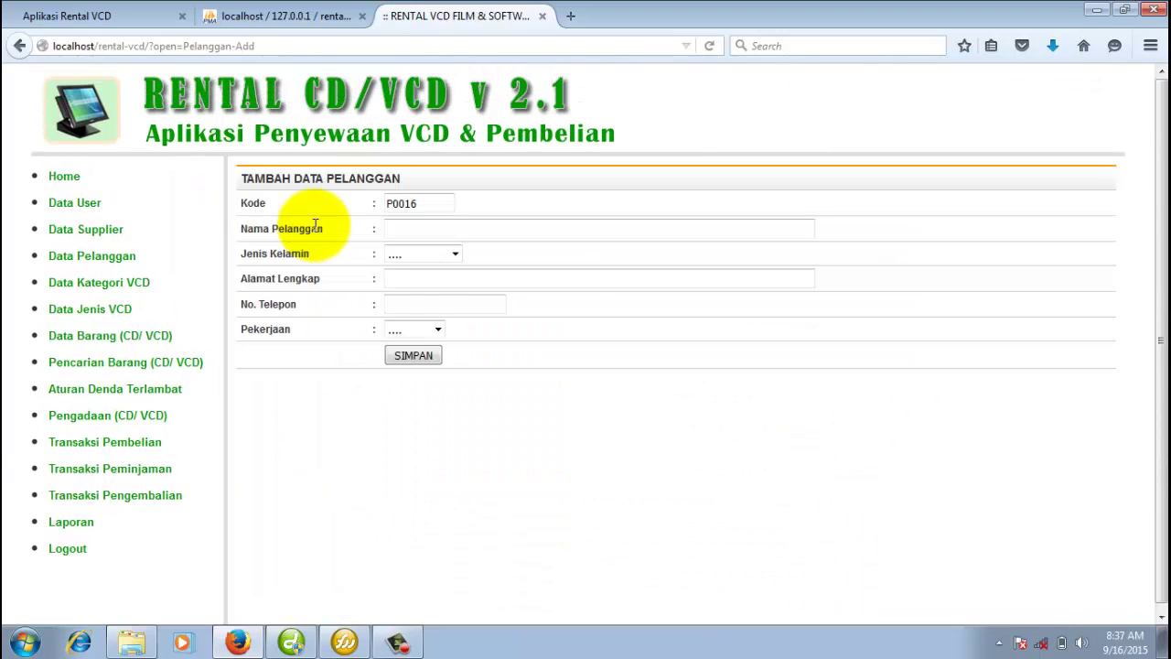
pyautogui.click(426, 254)
pyautogui.click(437, 295)
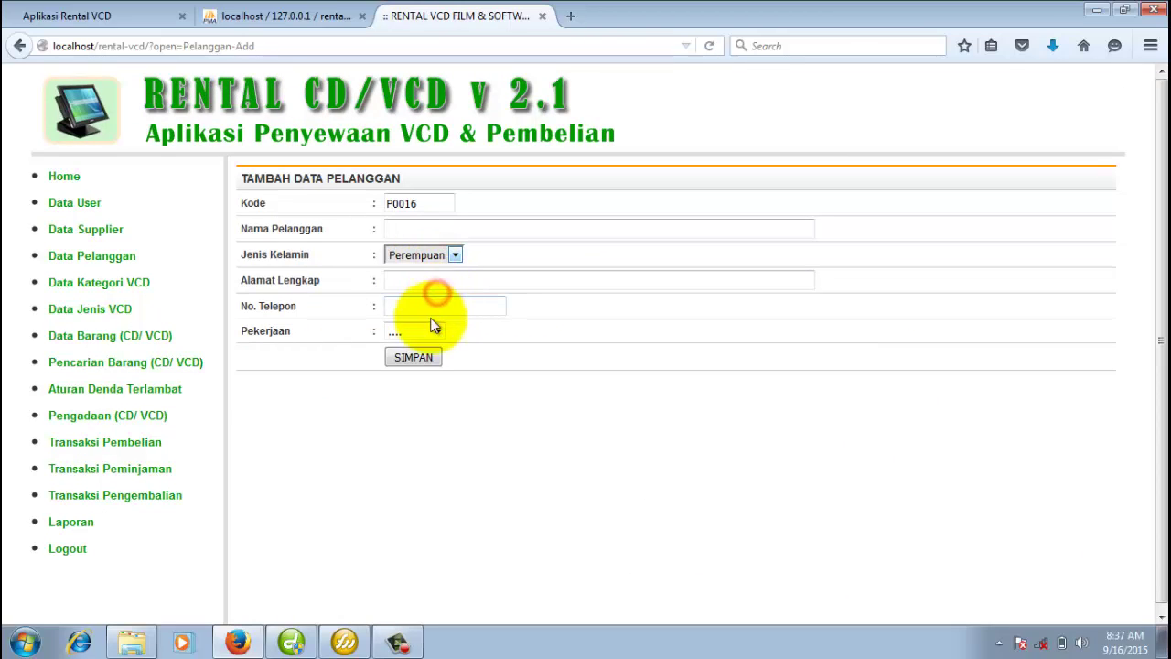
pyautogui.click(426, 331)
pyautogui.click(425, 360)
pyautogui.click(570, 392)
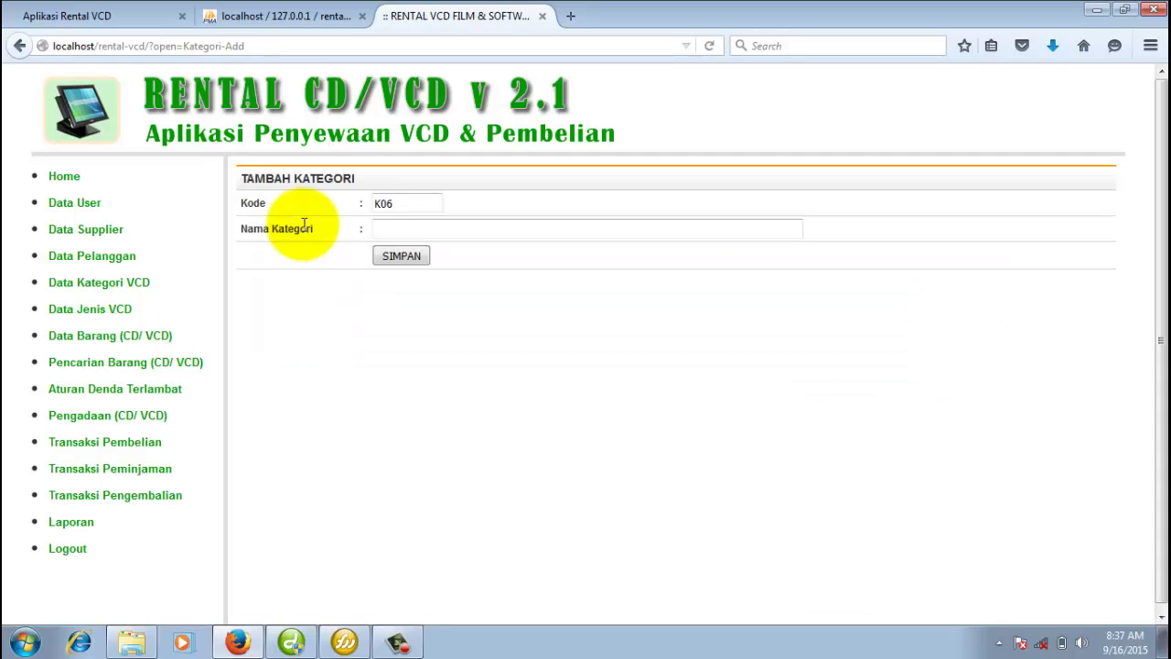
# Start new genre J015 in the FILM category, then switch to the CD/DVD item list unsaved.
pyautogui.click(87, 311)
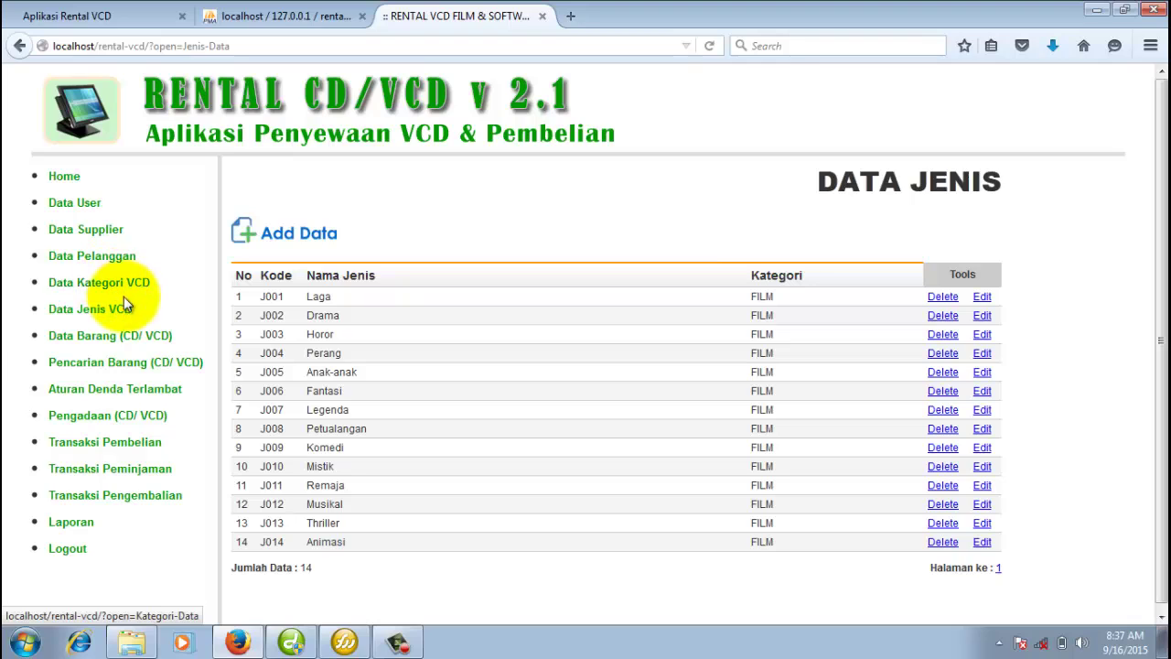
pyautogui.click(311, 236)
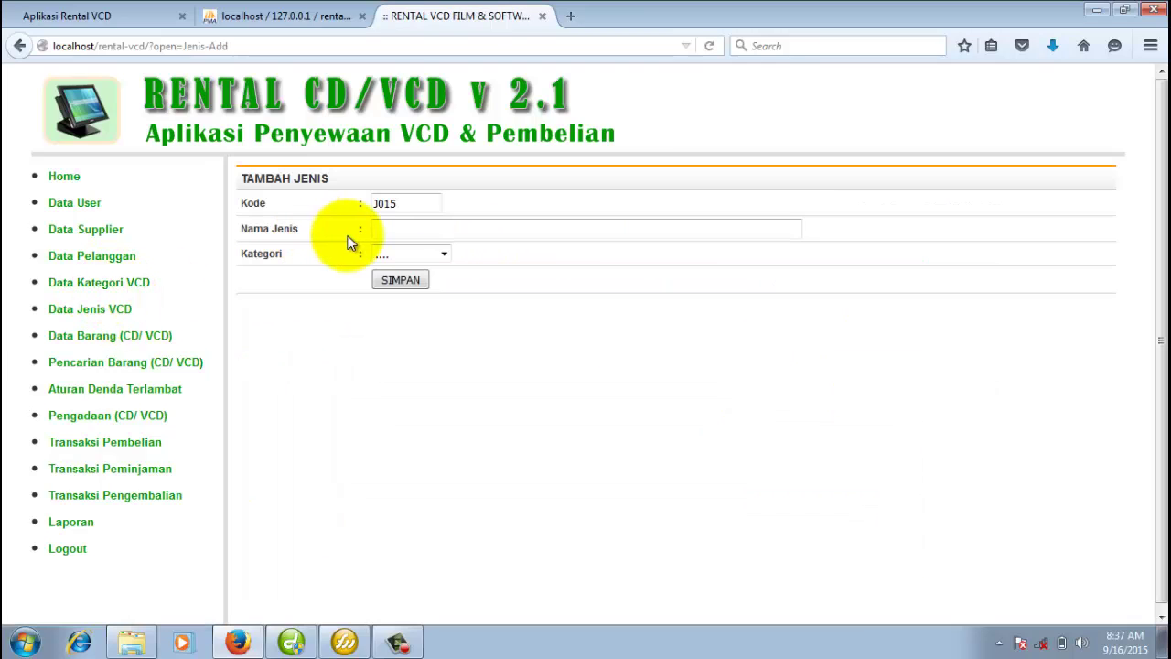
pyautogui.click(439, 255)
pyautogui.click(431, 284)
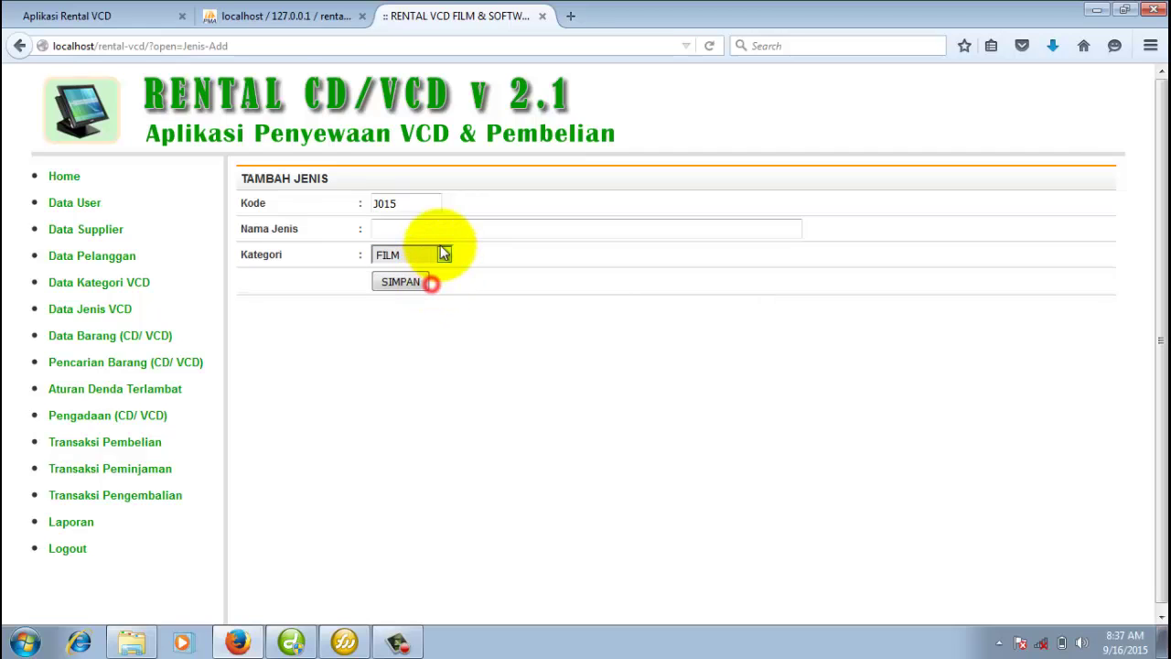
pyautogui.click(441, 231)
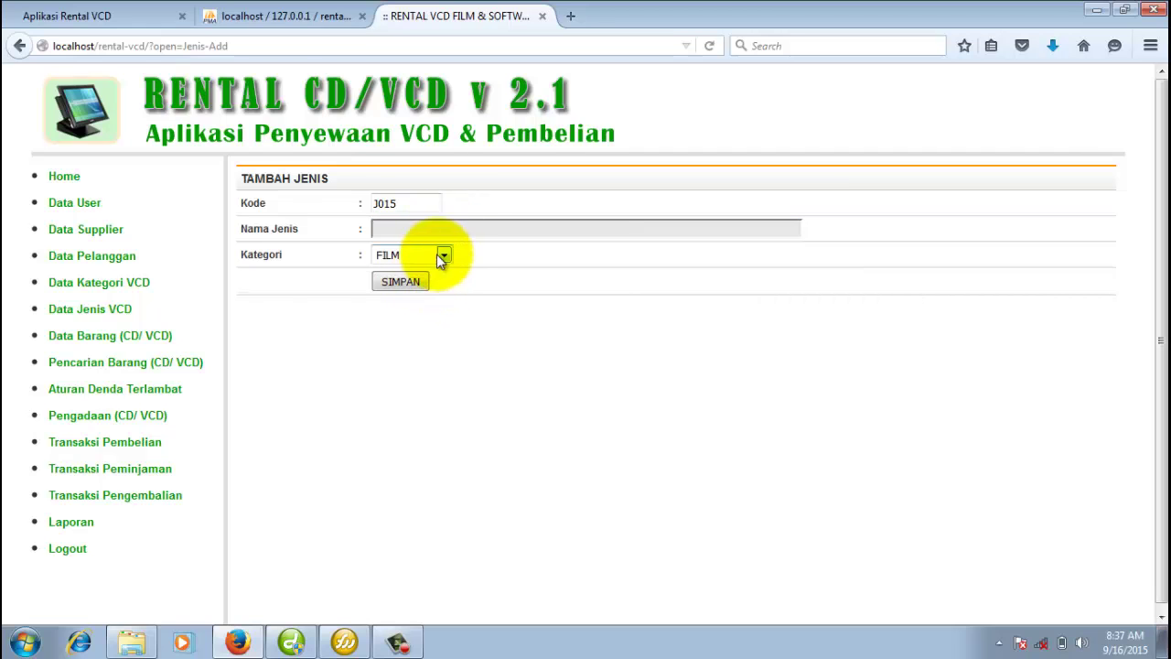
pyautogui.click(53, 338)
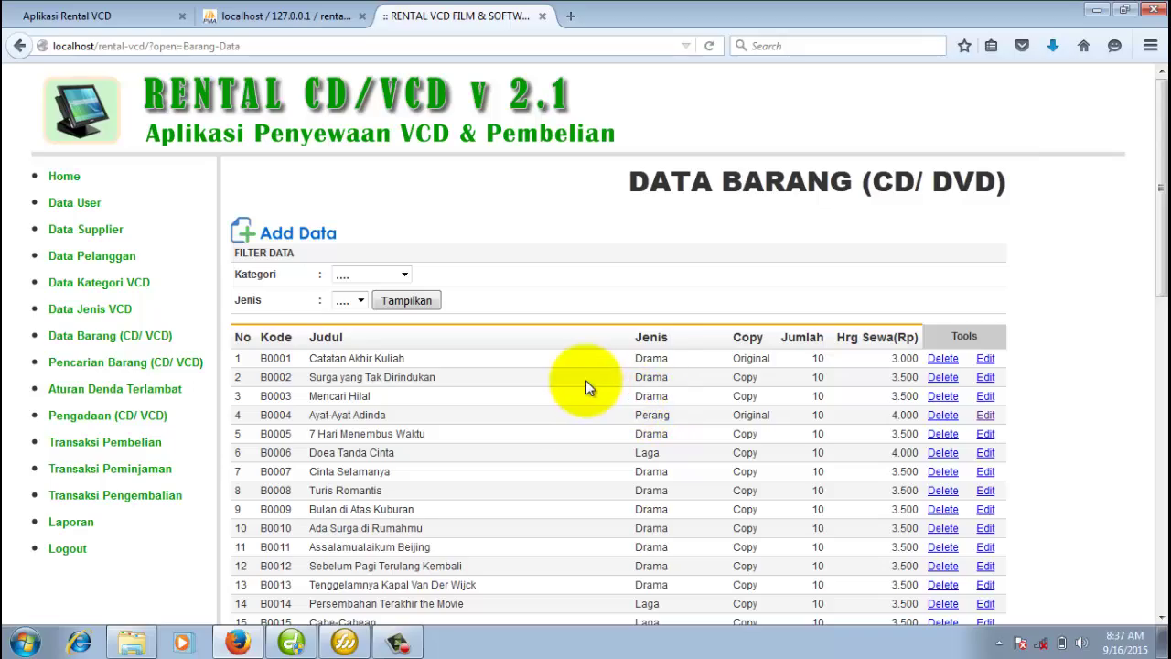
pyautogui.scroll(-4, 625, 295)
pyautogui.scroll(-12, 625, 295)
pyautogui.scroll(16, 624, 294)
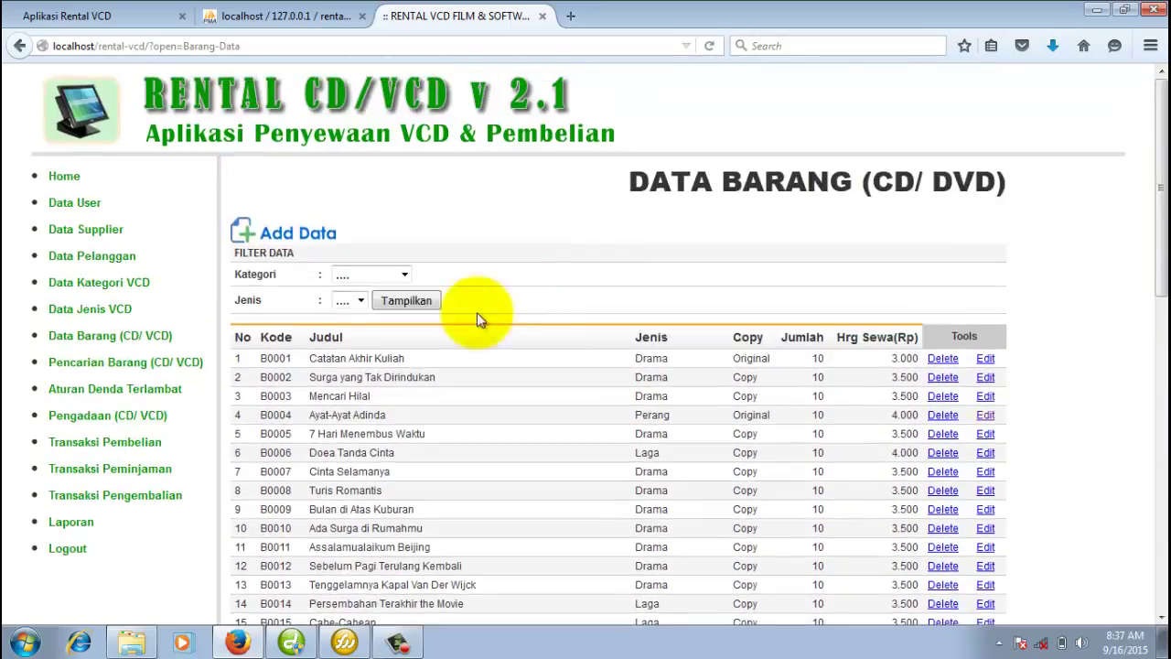
pyautogui.click(383, 272)
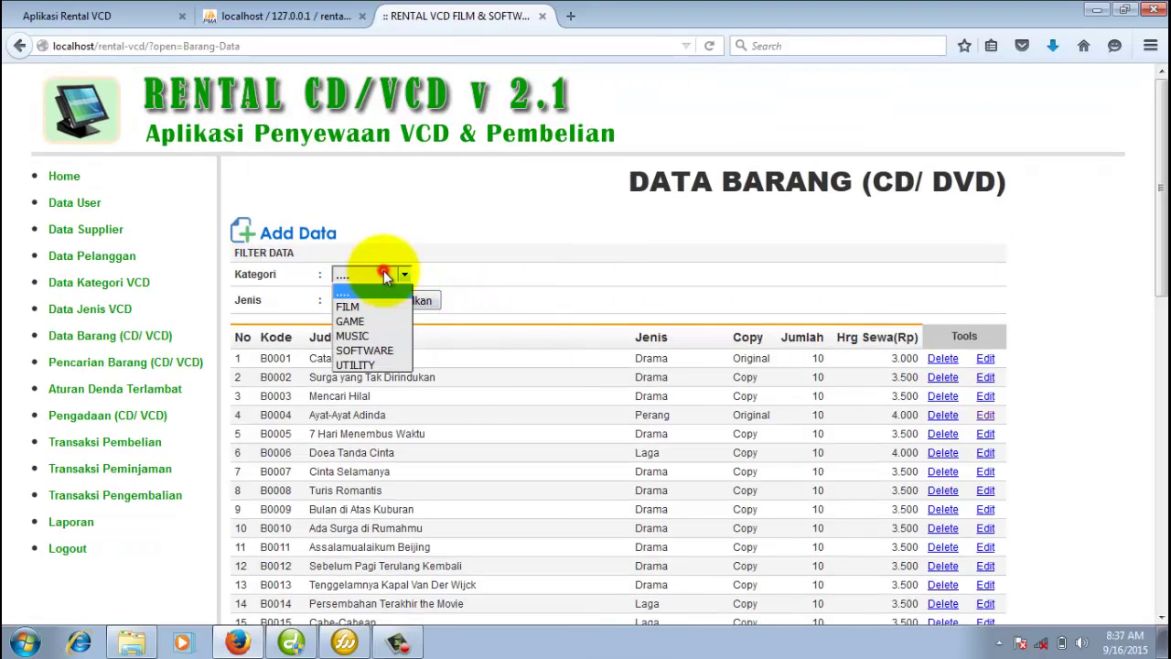
pyautogui.click(505, 358)
pyautogui.click(313, 234)
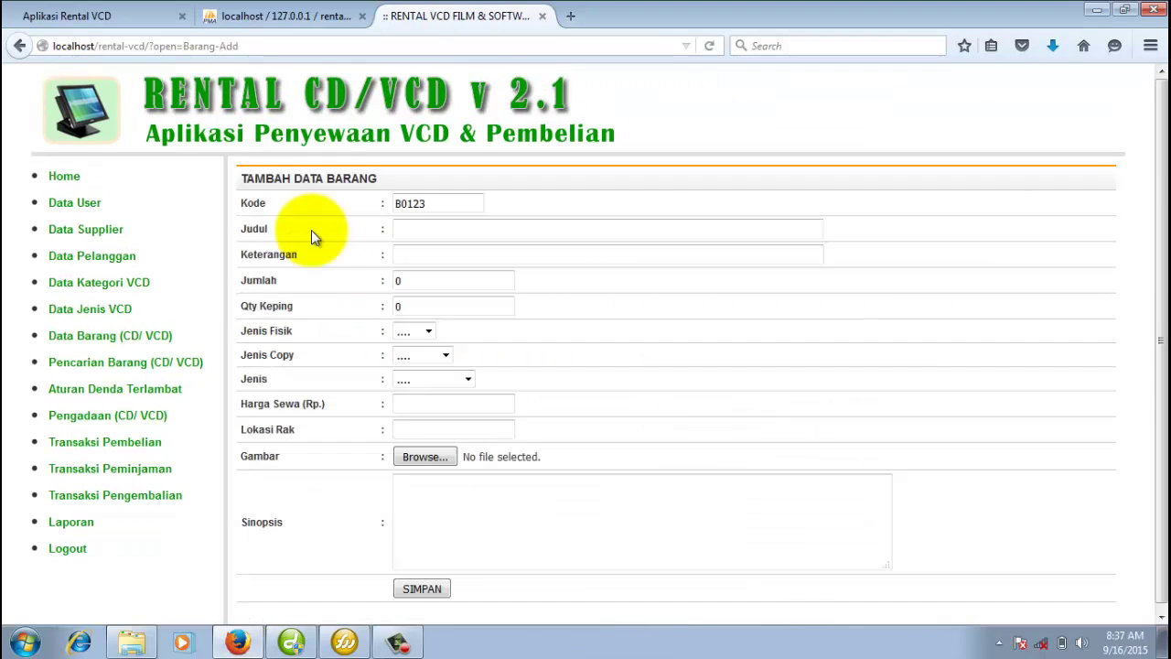
pyautogui.click(445, 357)
pyautogui.click(571, 355)
pyautogui.click(468, 379)
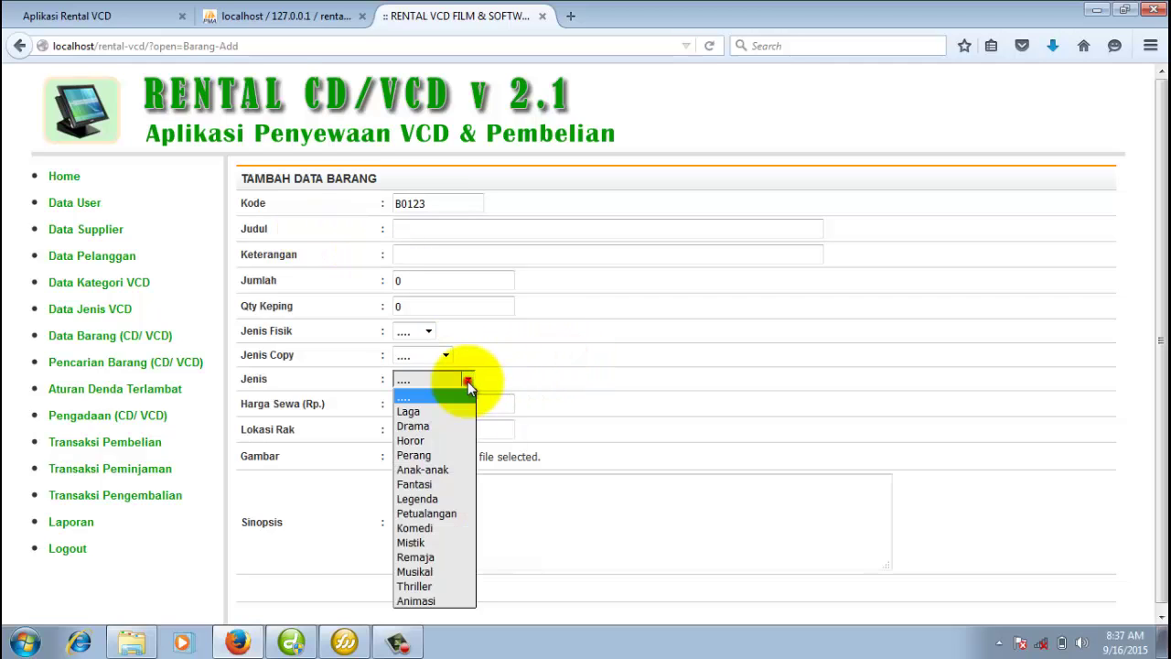
pyautogui.click(636, 383)
pyautogui.click(464, 518)
pyautogui.scroll(-1, 471, 501)
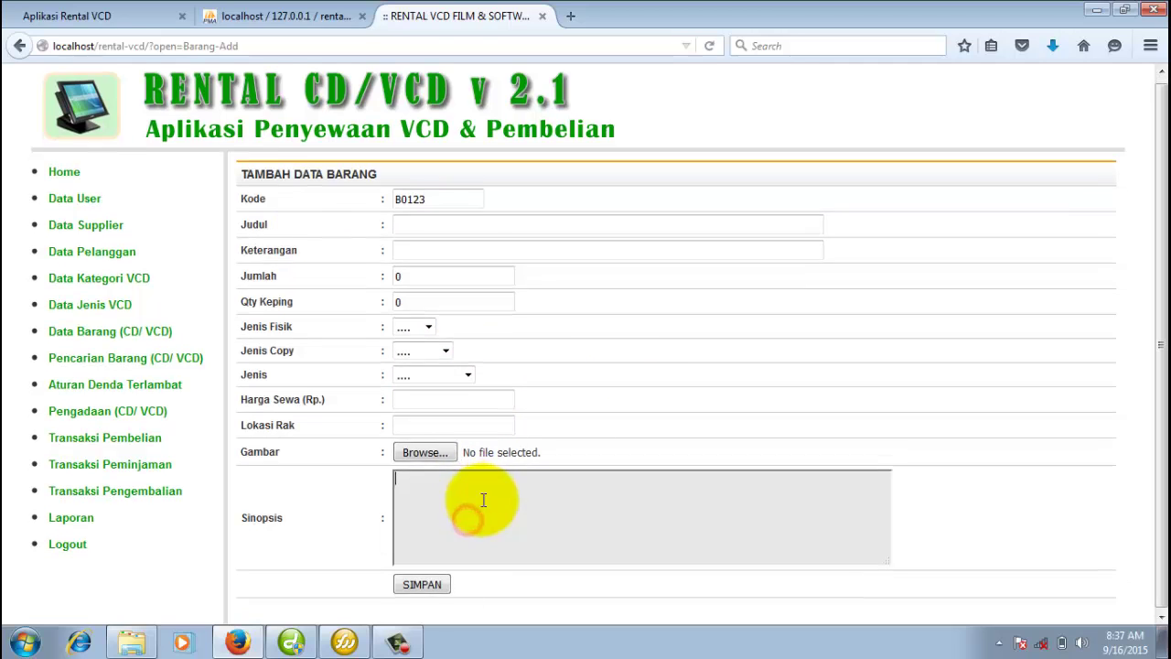
pyautogui.click(426, 324)
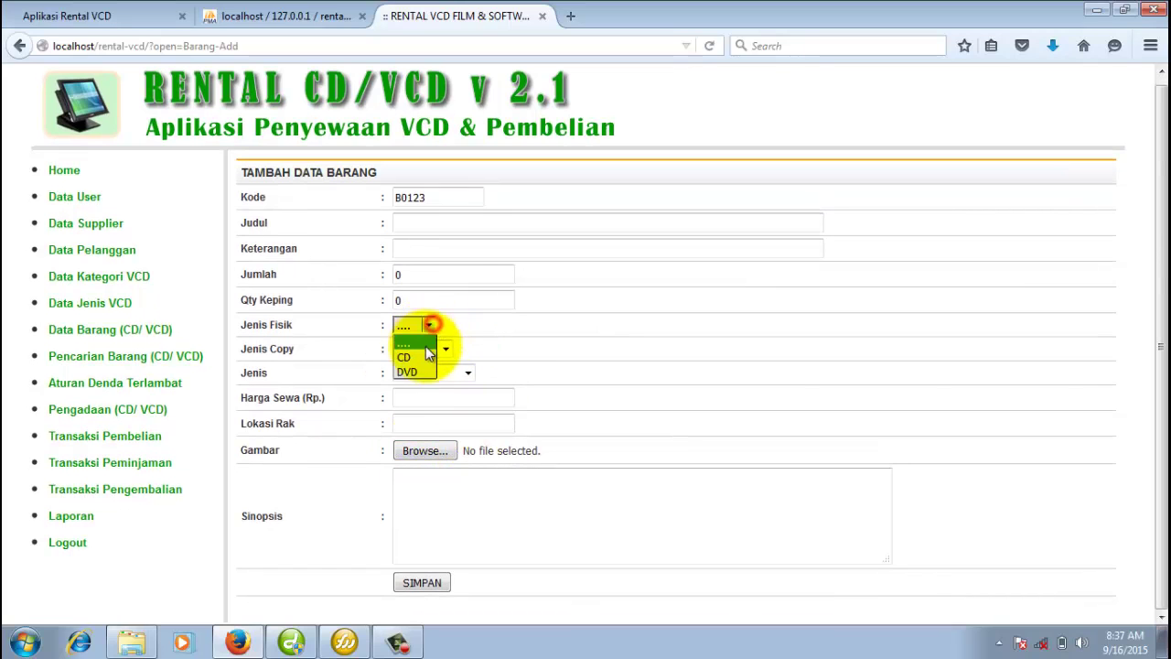
pyautogui.click(423, 369)
pyautogui.click(436, 353)
pyautogui.click(430, 382)
pyautogui.click(468, 378)
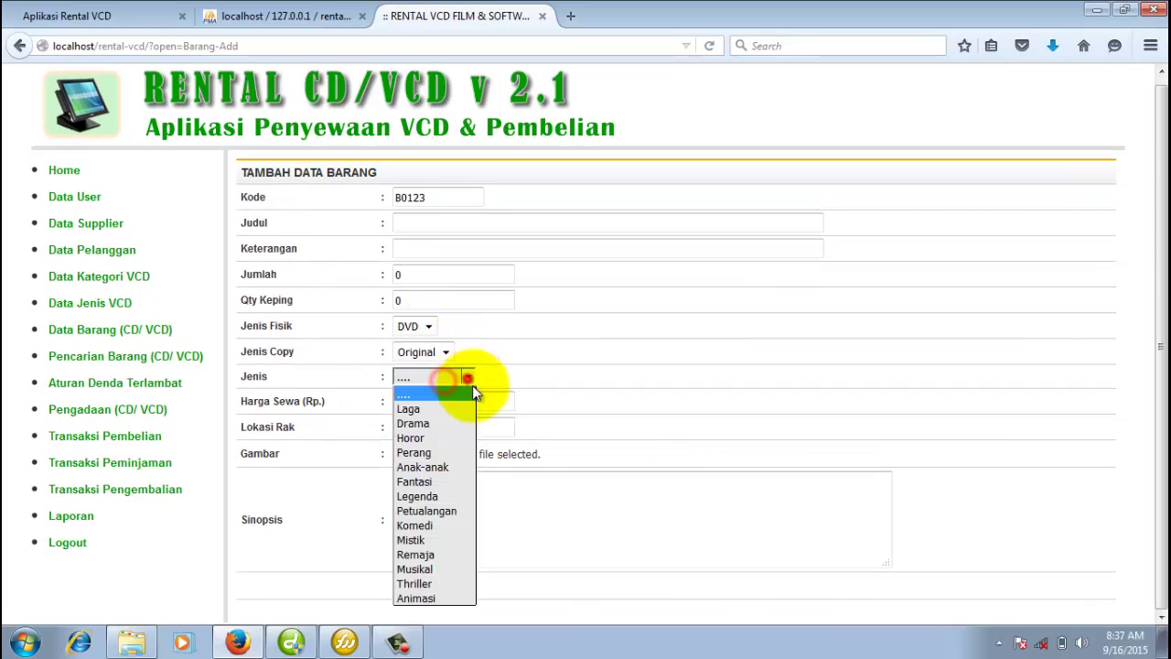
pyautogui.click(465, 419)
pyautogui.click(920, 378)
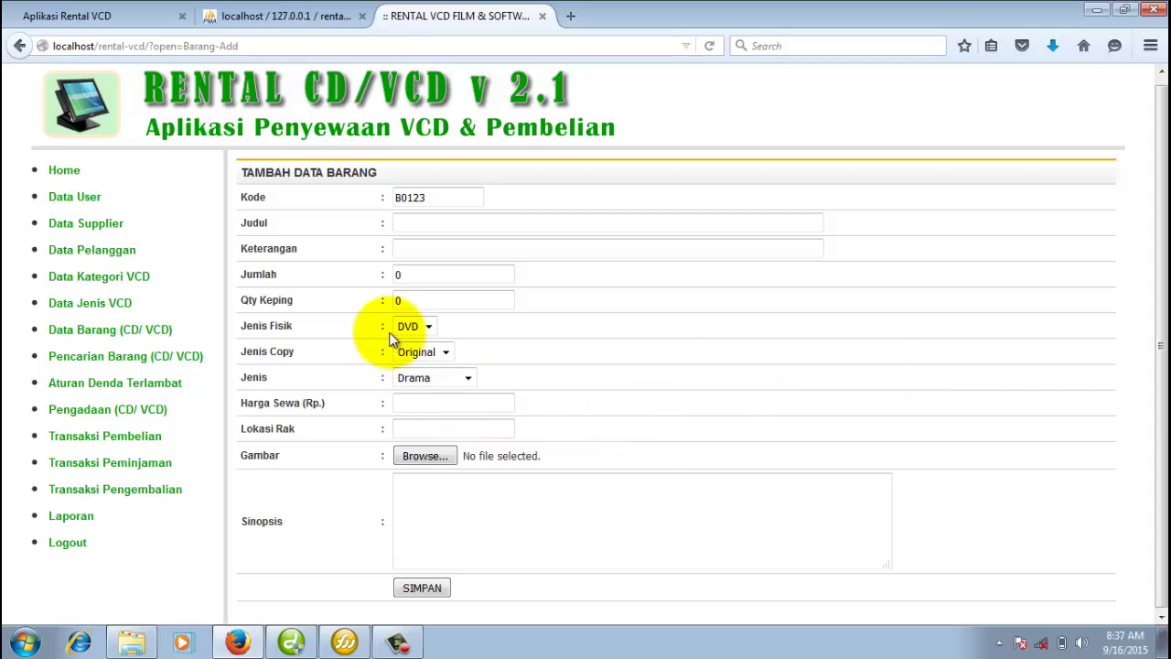
pyautogui.scroll(-1, 391, 382)
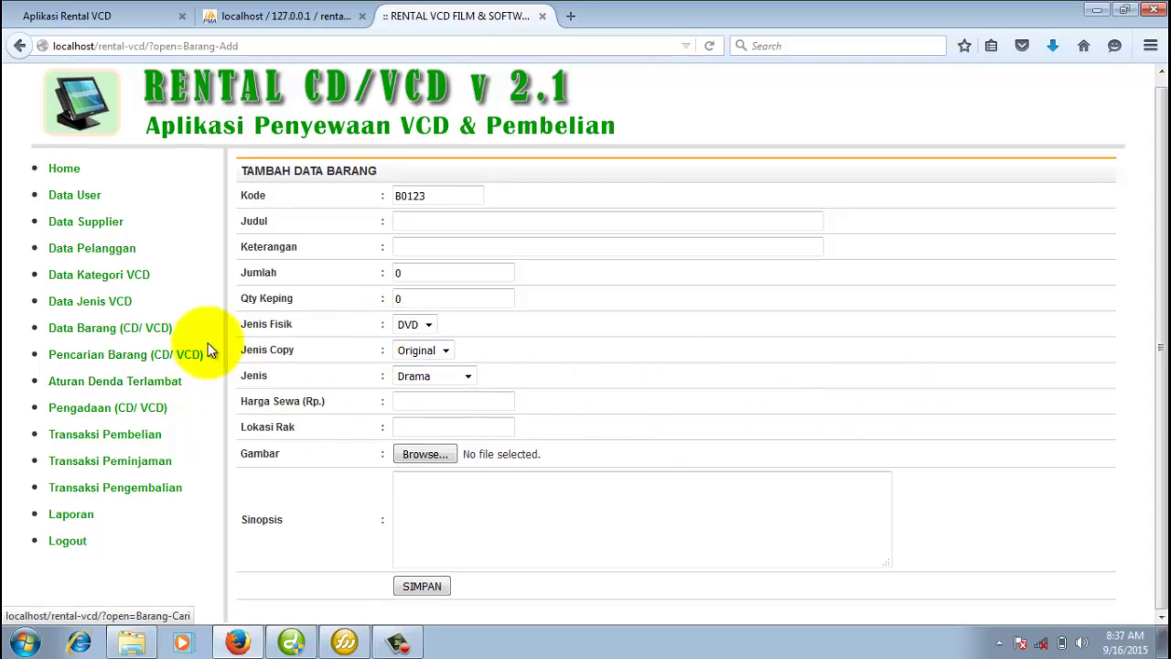
pyautogui.click(133, 329)
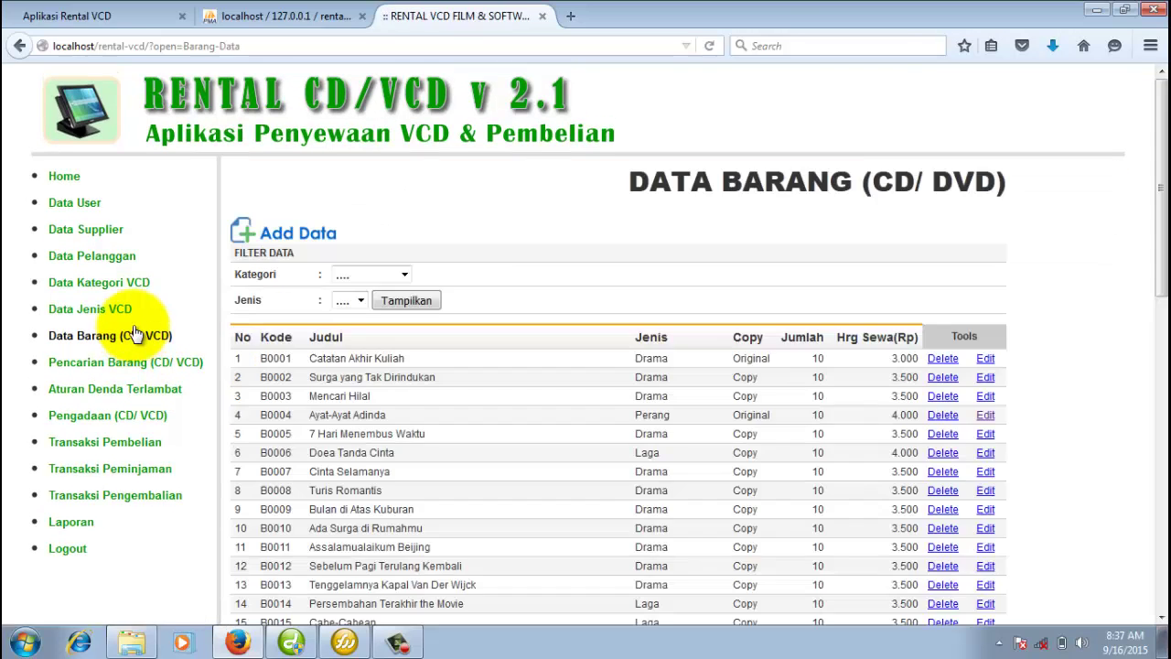
# Filter the item list to FILM items of genre Laga.
pyautogui.click(437, 417)
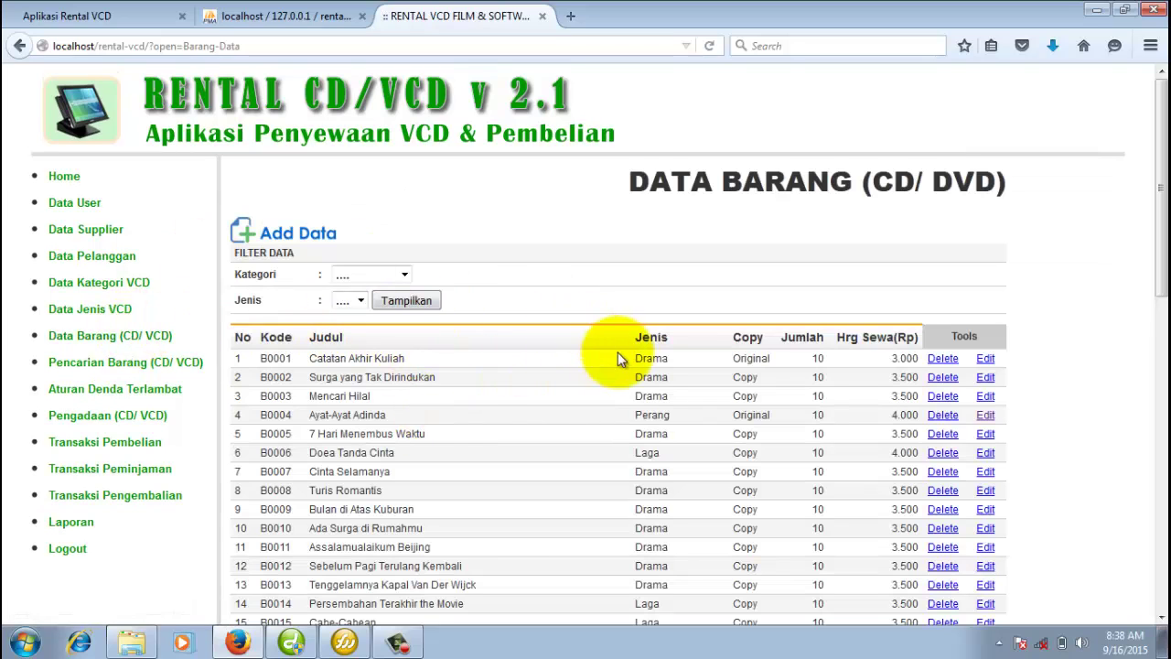
pyautogui.click(391, 279)
pyautogui.click(369, 304)
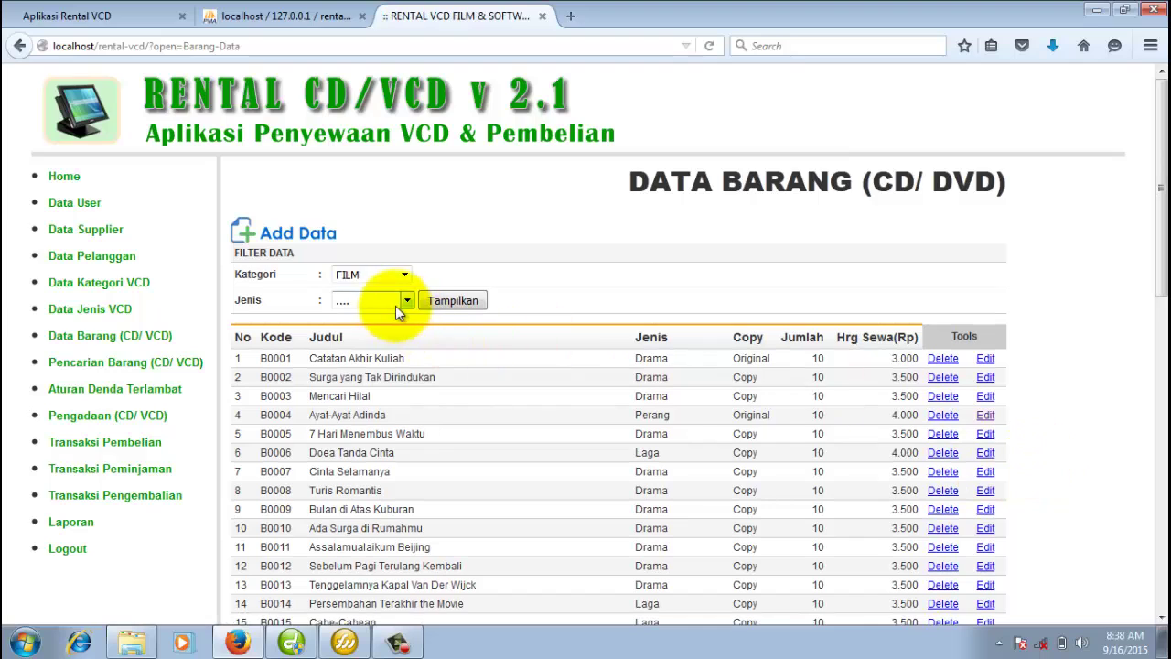
pyautogui.click(393, 302)
pyautogui.click(384, 334)
pyautogui.click(454, 300)
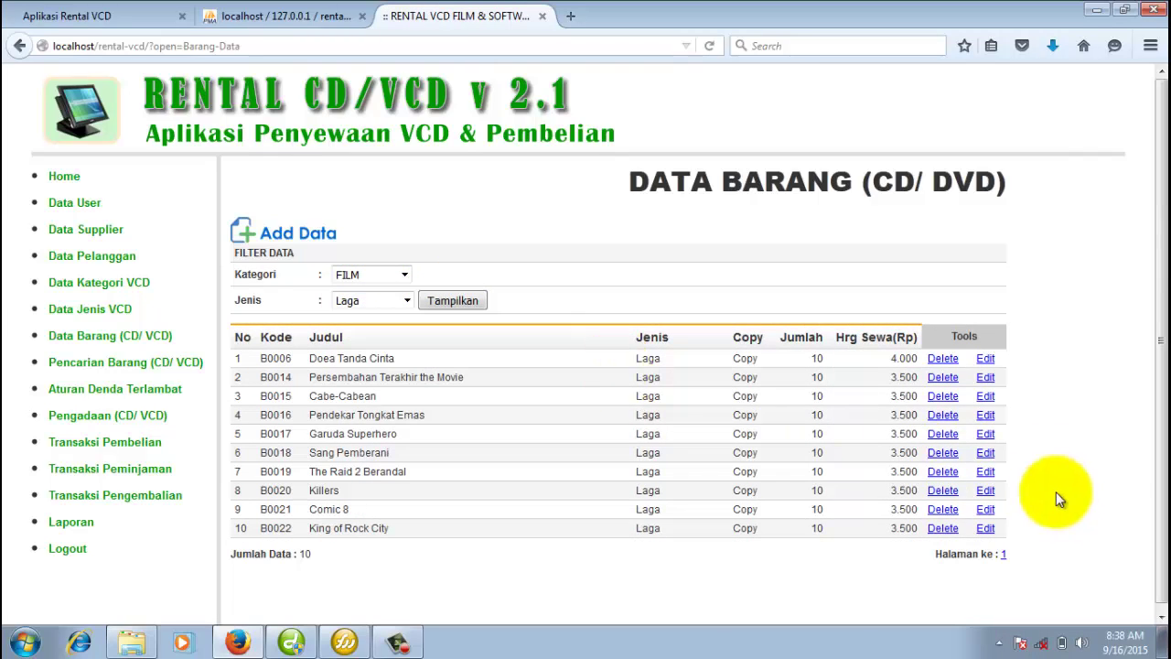
# Review the edit form of King of Rock City (B0022) and its synopsis.
pyautogui.click(985, 528)
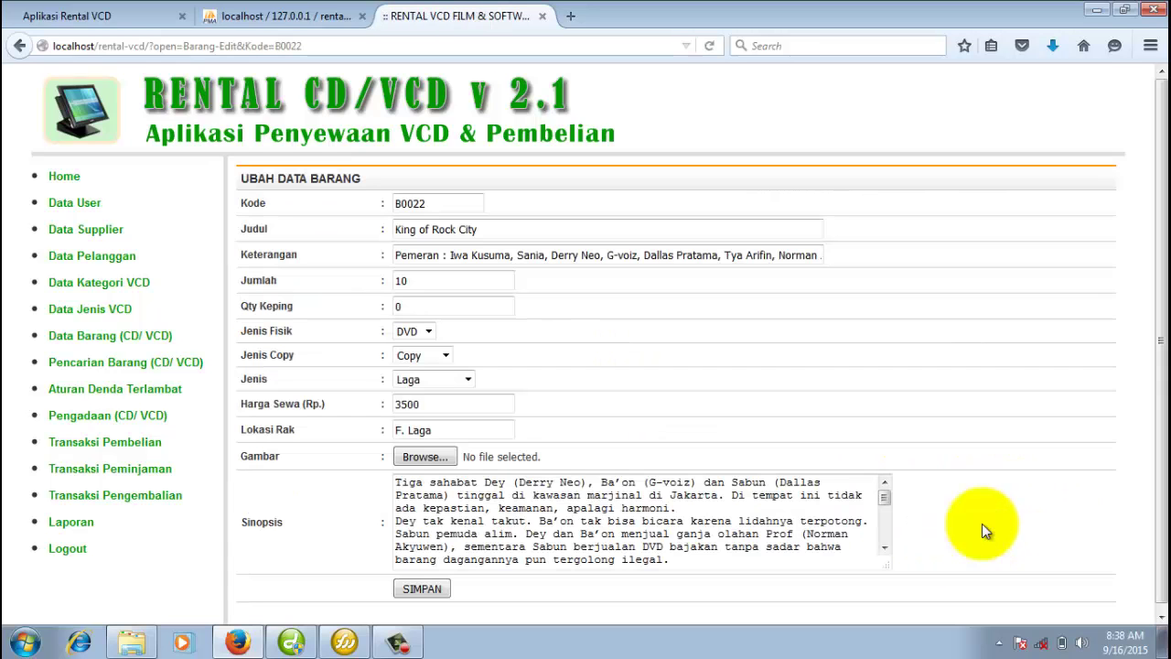
pyautogui.scroll(-2, 920, 446)
pyautogui.click(750, 522)
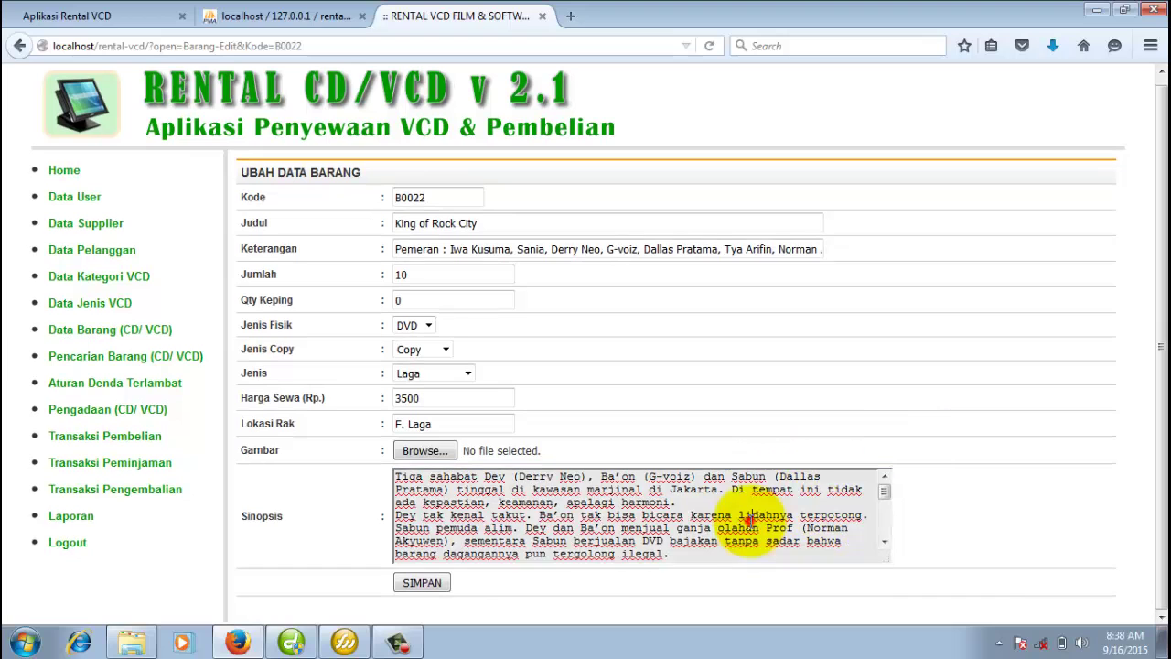
pyautogui.click(643, 356)
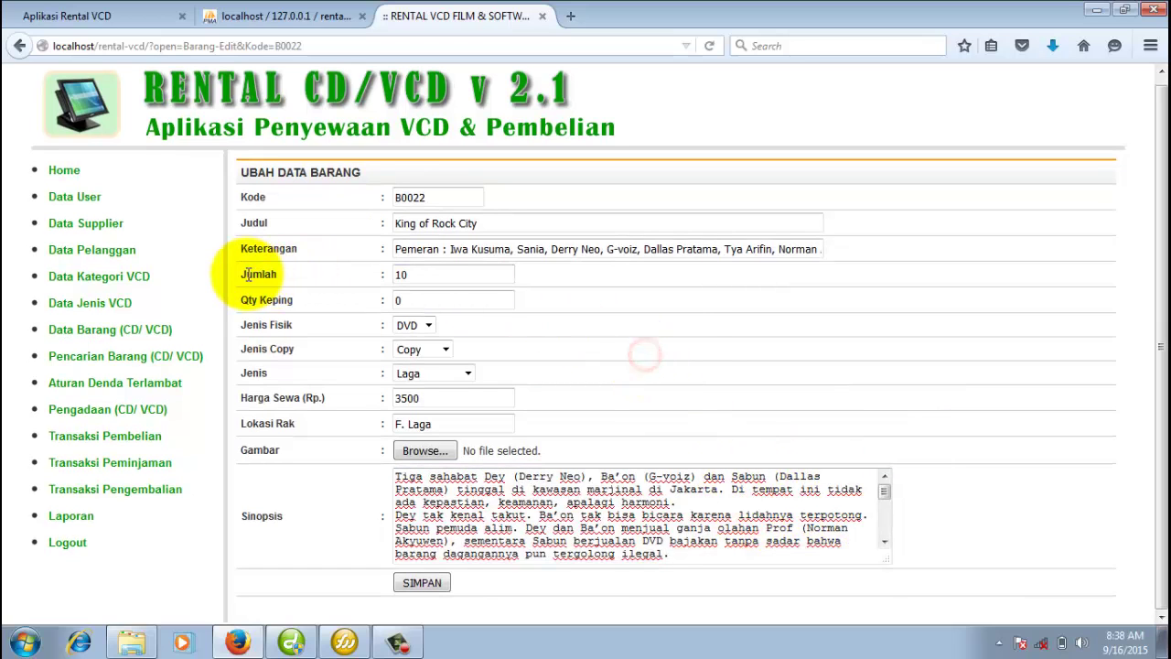
# Return to the item list and open B0001 Catatan Akhir Kuliah for editing.
pyautogui.click(124, 331)
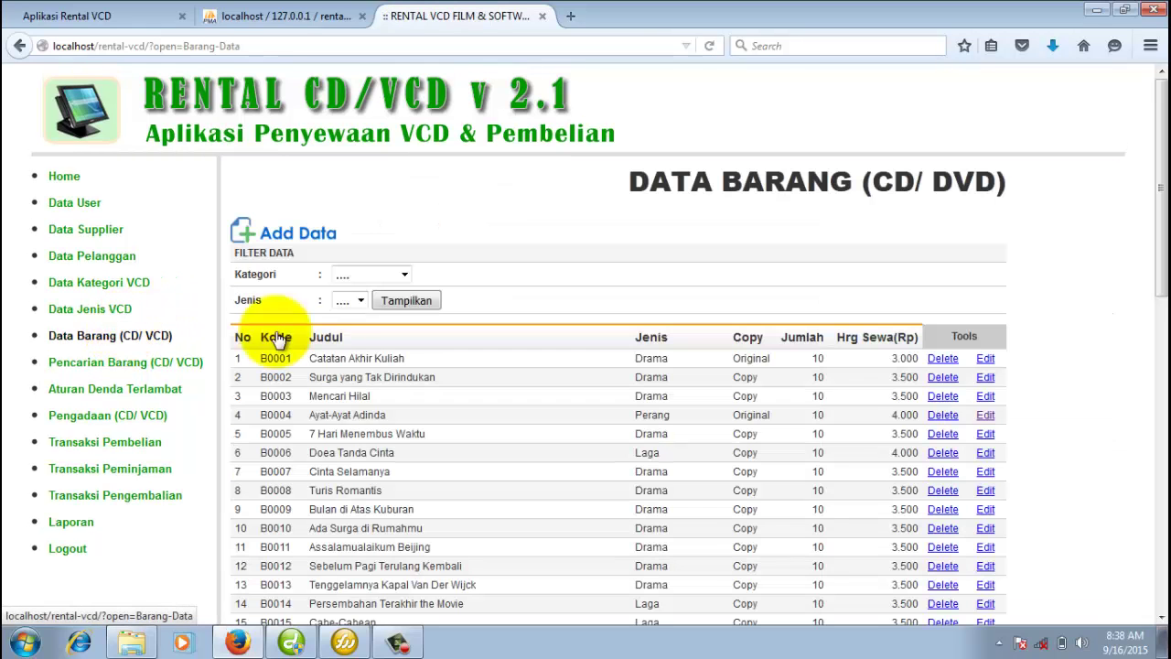
pyautogui.doubleClick(814, 360)
pyautogui.click(985, 360)
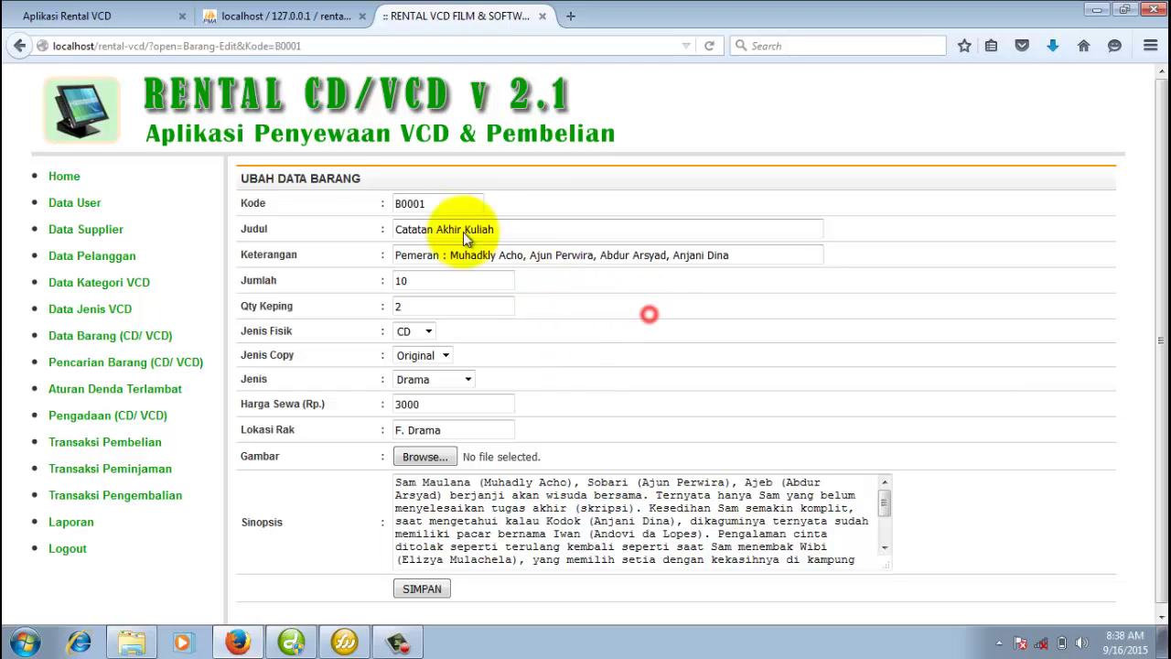
# Review the late-return fine settings, including the 2000 original VCD fine and copy fine.
pyautogui.click(145, 389)
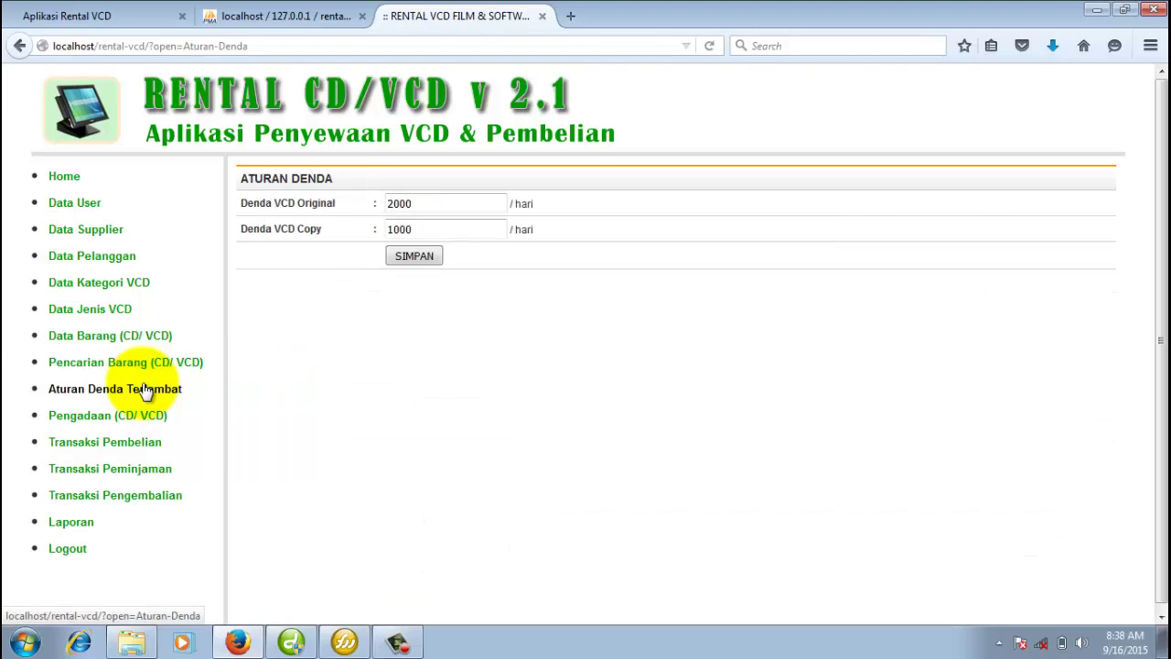
pyautogui.click(570, 382)
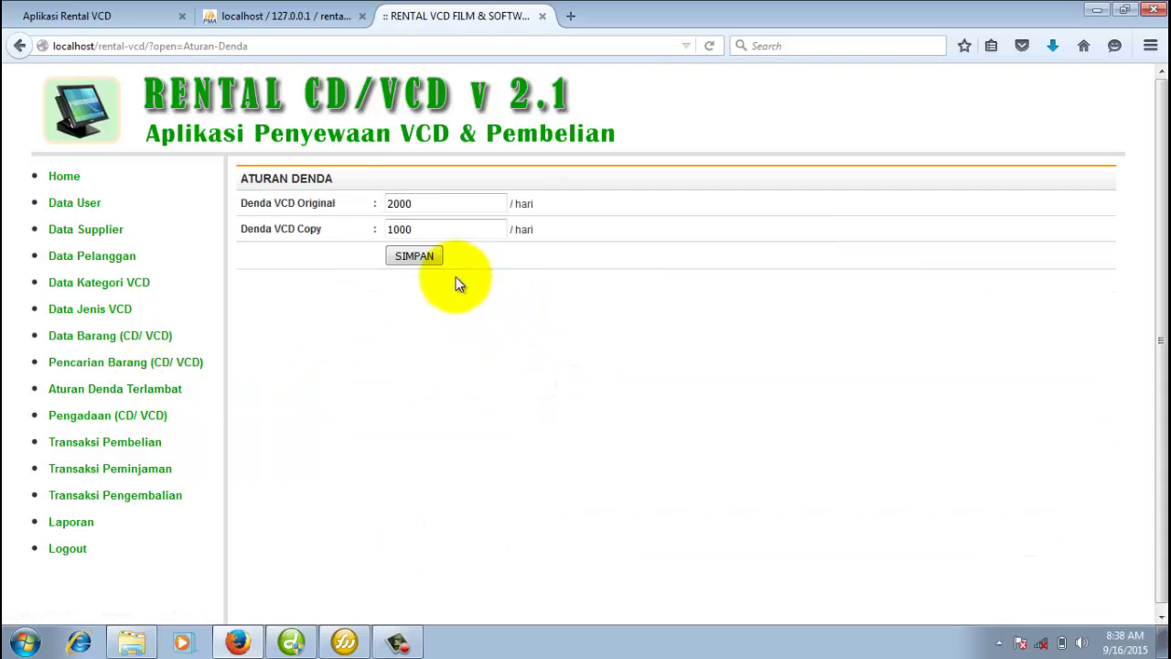
pyautogui.doubleClick(427, 204)
pyautogui.click(284, 231)
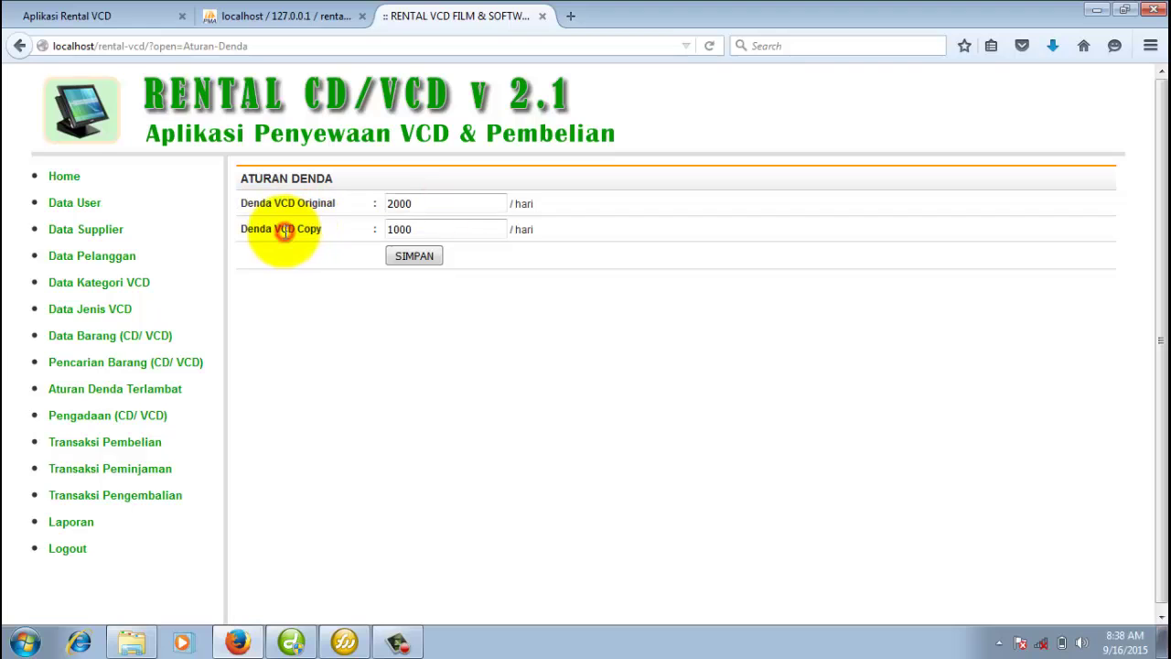
pyautogui.click(403, 229)
pyautogui.click(414, 229)
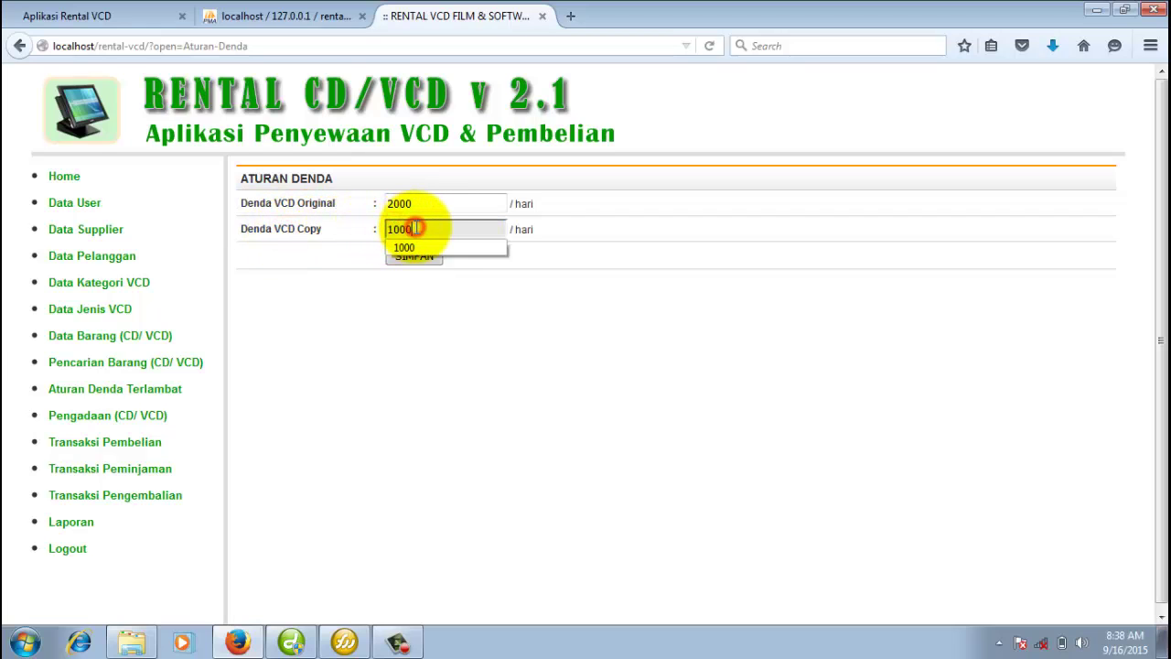
pyautogui.click(526, 386)
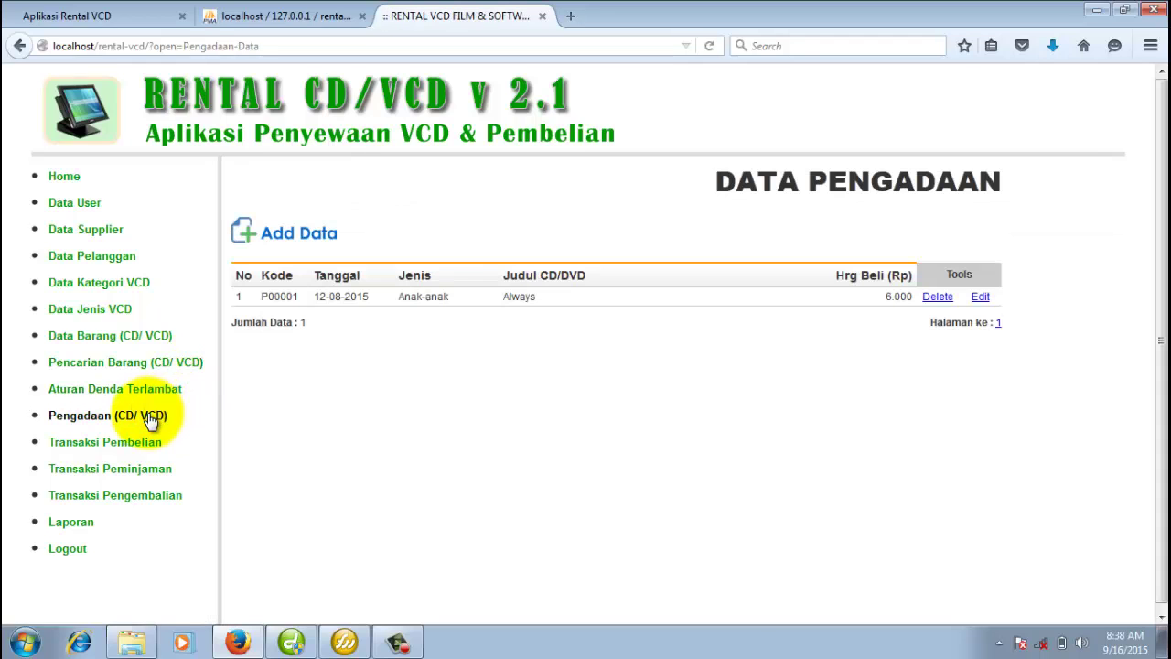
# Fill procurement P00002 with supplier SuperVCD Media, genre Laga and Original copy type, unsaved.
pyautogui.click(303, 234)
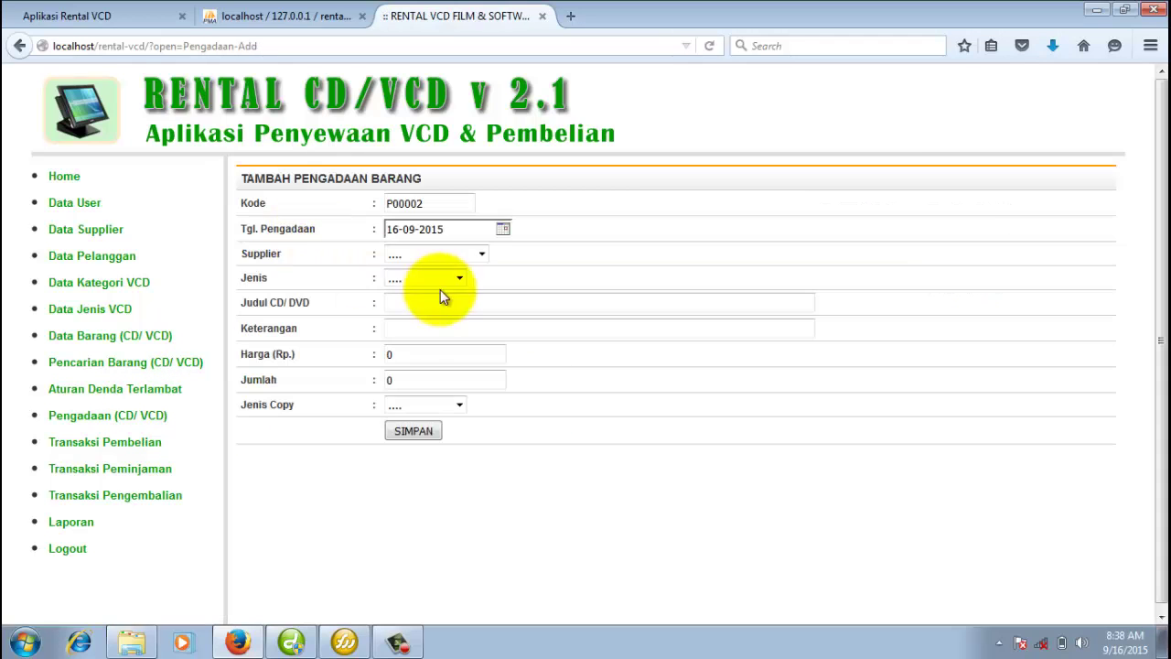
pyautogui.click(476, 253)
pyautogui.click(429, 285)
pyautogui.click(439, 279)
pyautogui.click(434, 310)
pyautogui.click(468, 306)
pyautogui.click(470, 361)
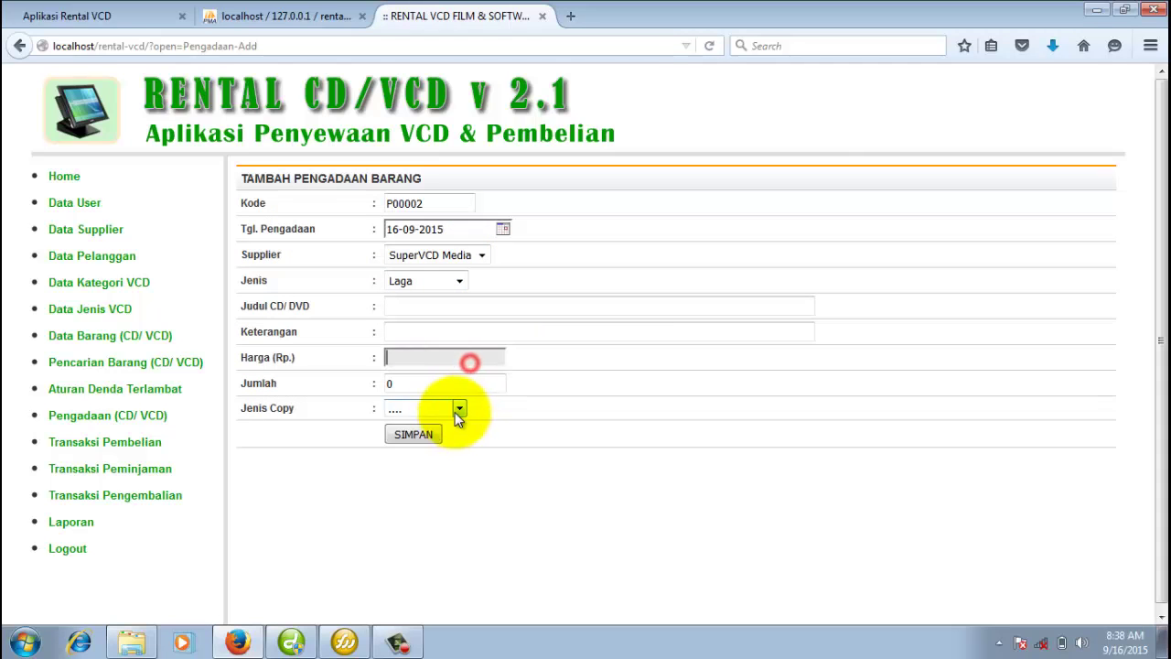
pyautogui.click(460, 409)
pyautogui.click(444, 439)
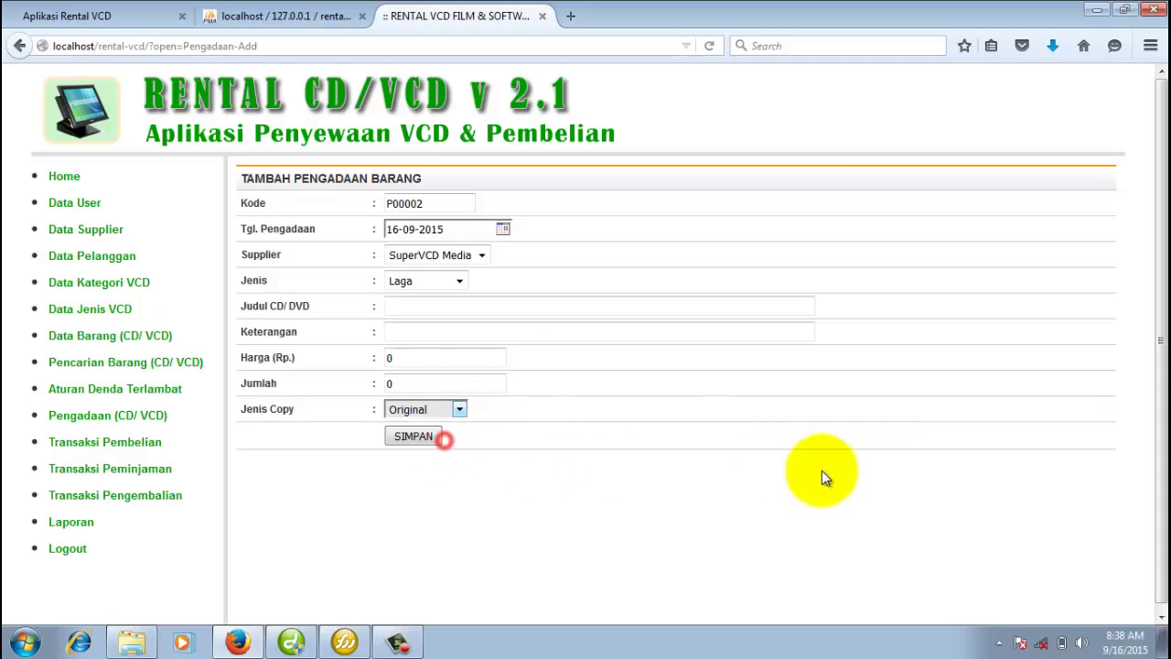
pyautogui.click(135, 441)
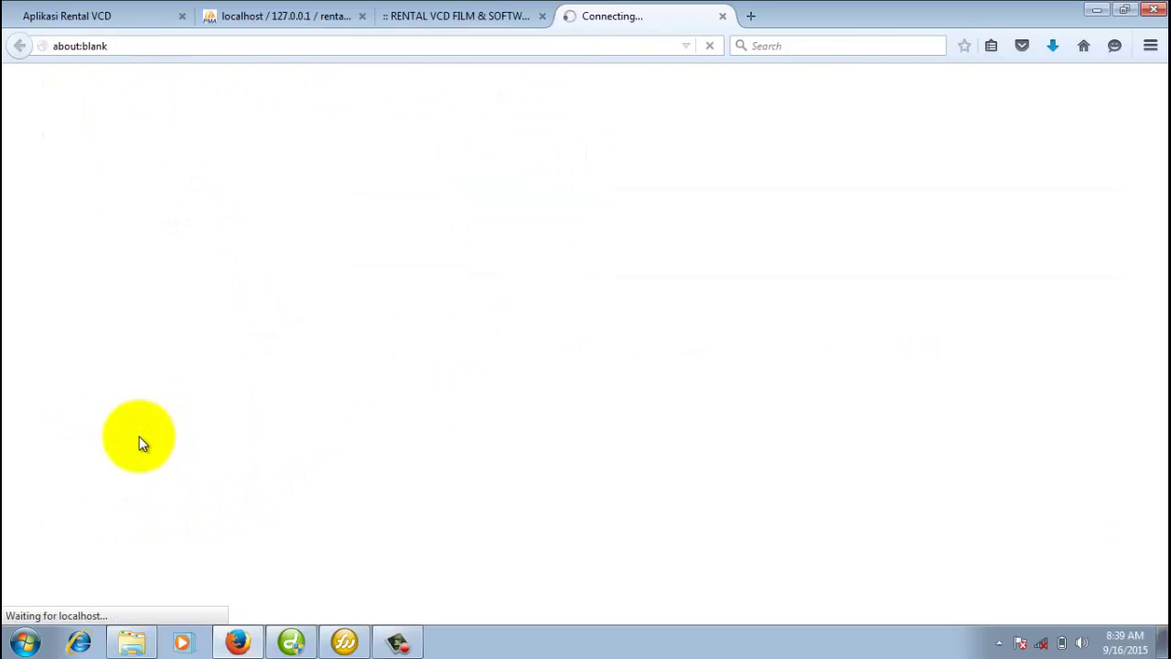
# Choose SuperVCD Media as supplier and pick item B0036 Kuntilanak Ciliwung.
pyautogui.click(453, 333)
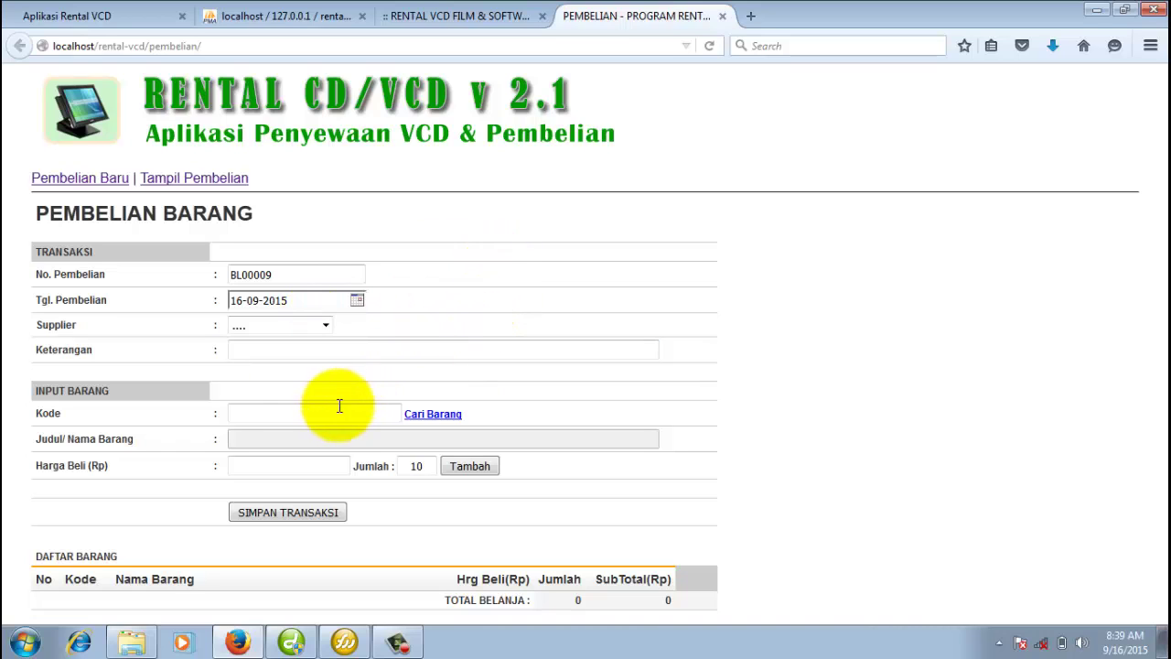
pyautogui.click(449, 340)
pyautogui.click(314, 324)
pyautogui.click(305, 357)
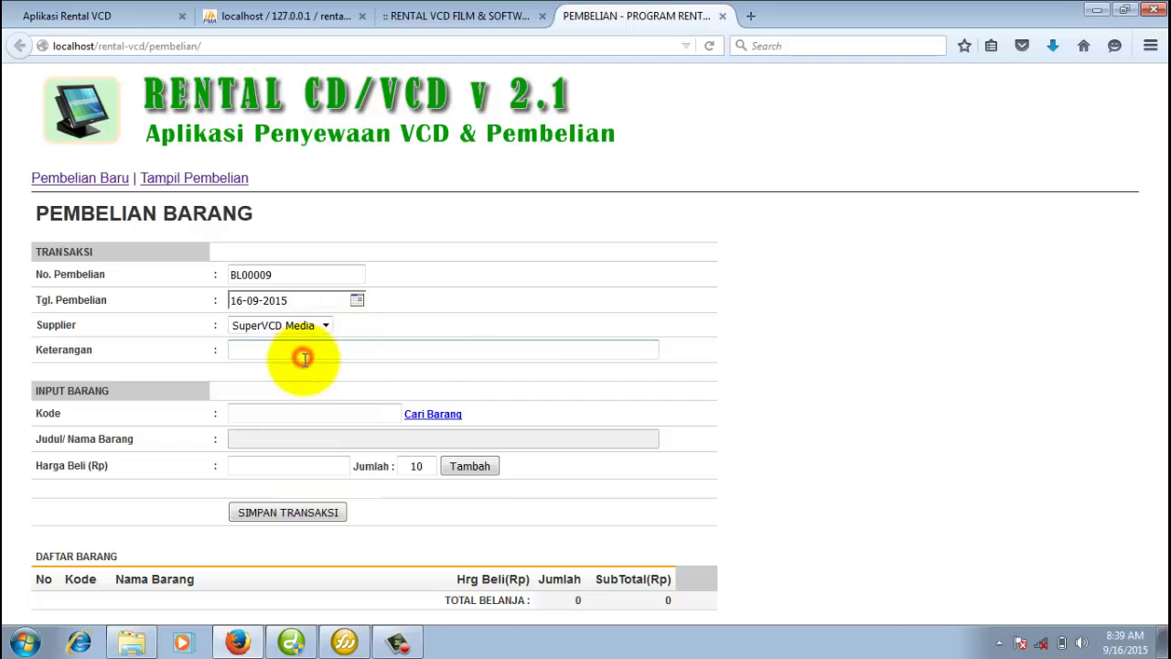
pyautogui.click(416, 415)
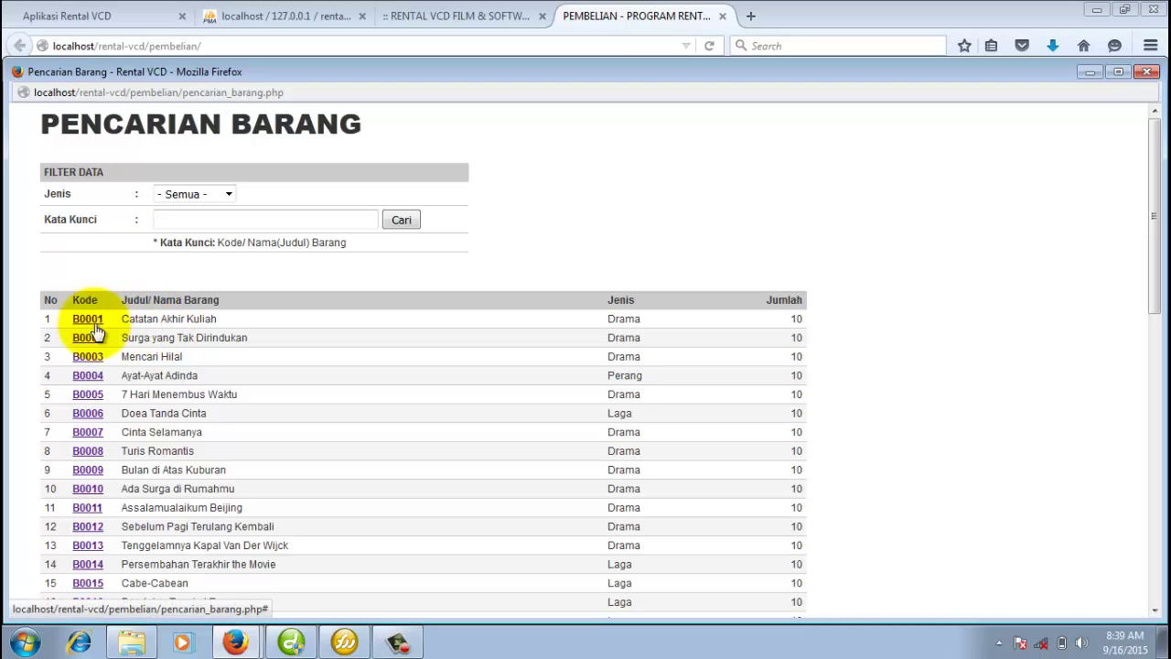
pyautogui.scroll(-8, 183, 365)
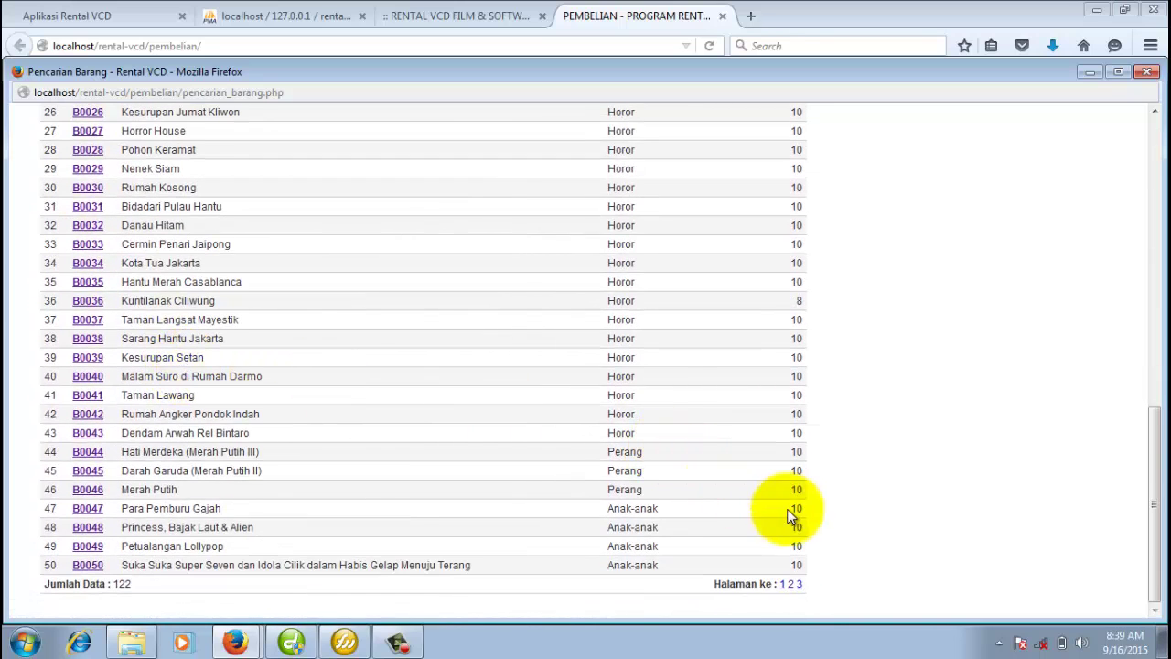
pyautogui.click(85, 300)
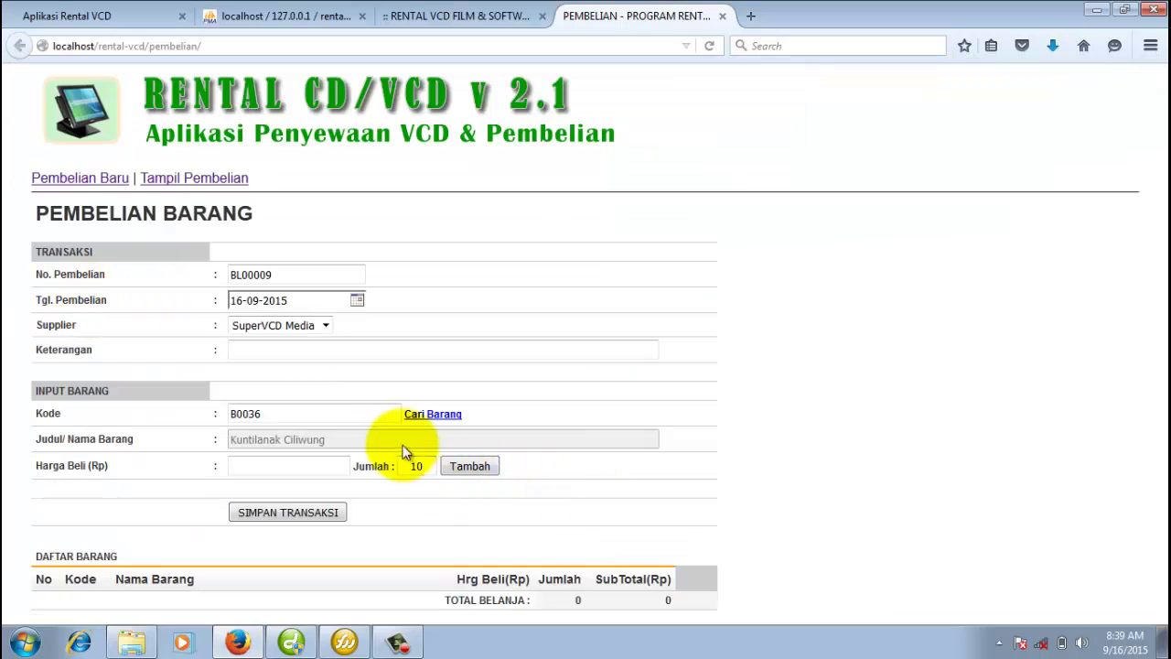
# Add 5 copies at purchase price 15000 to the list, totalling 75.000.
pyautogui.click(304, 462)
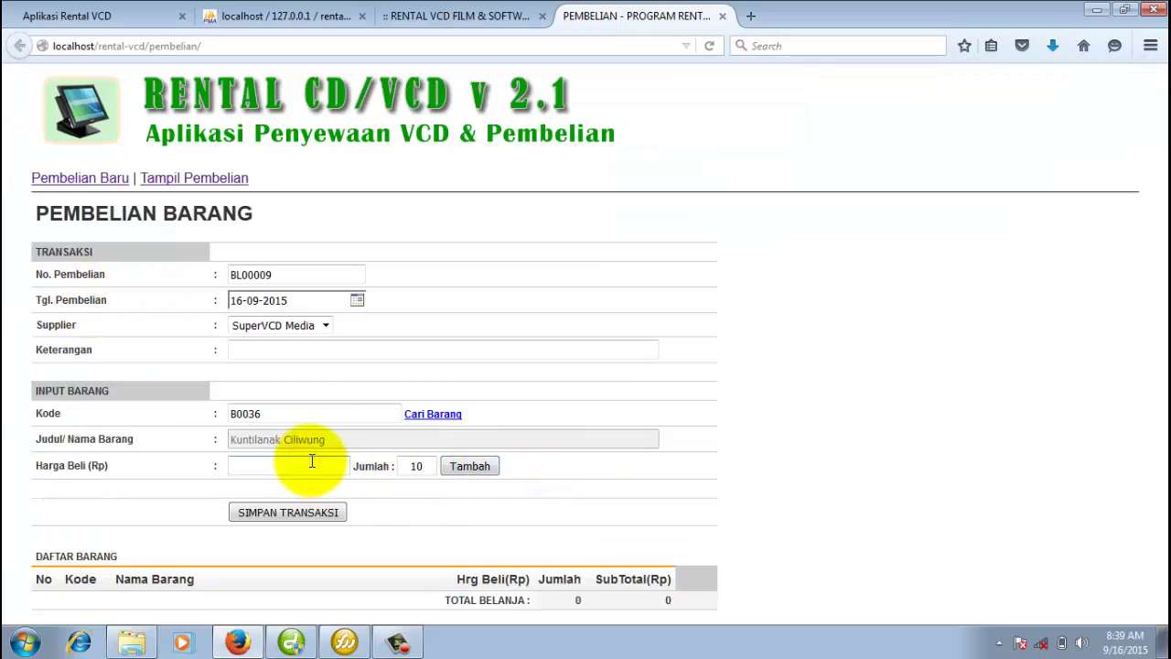
pyautogui.write('150')
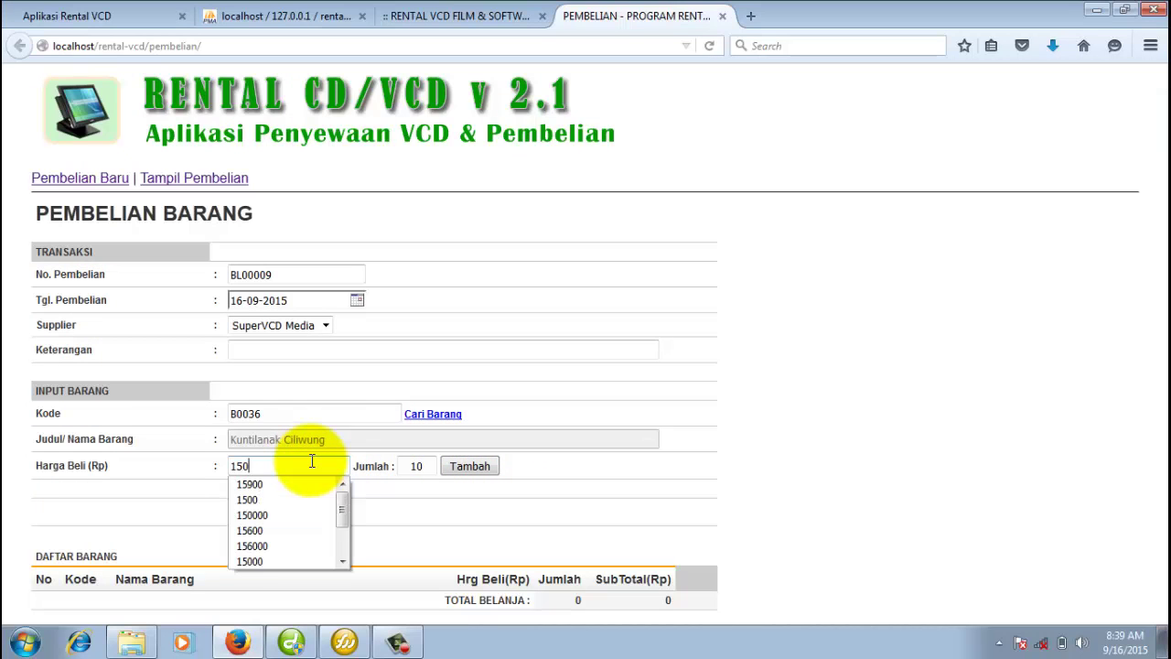
pyautogui.write('00')
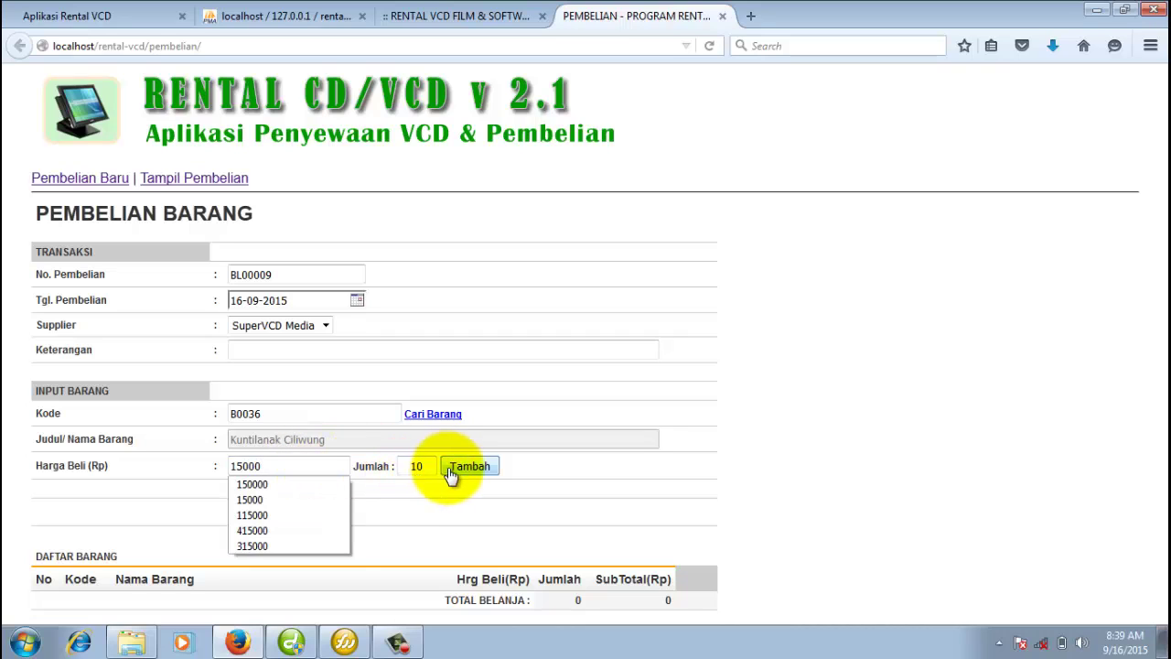
pyautogui.click(427, 468)
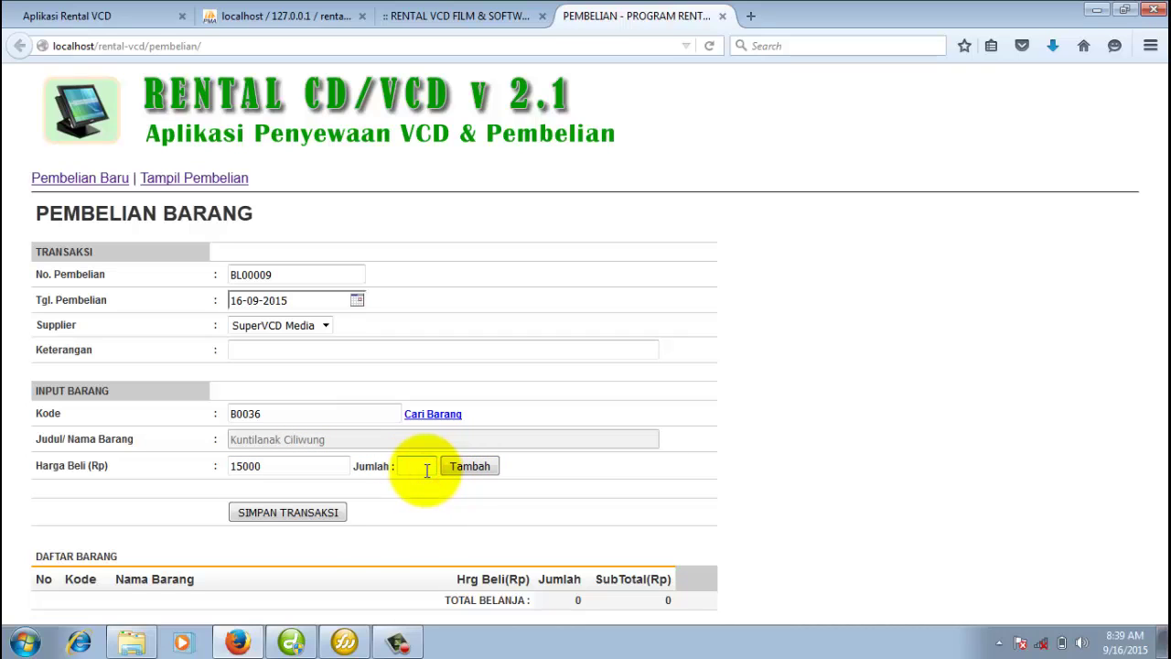
pyautogui.write('5')
pyautogui.click(467, 469)
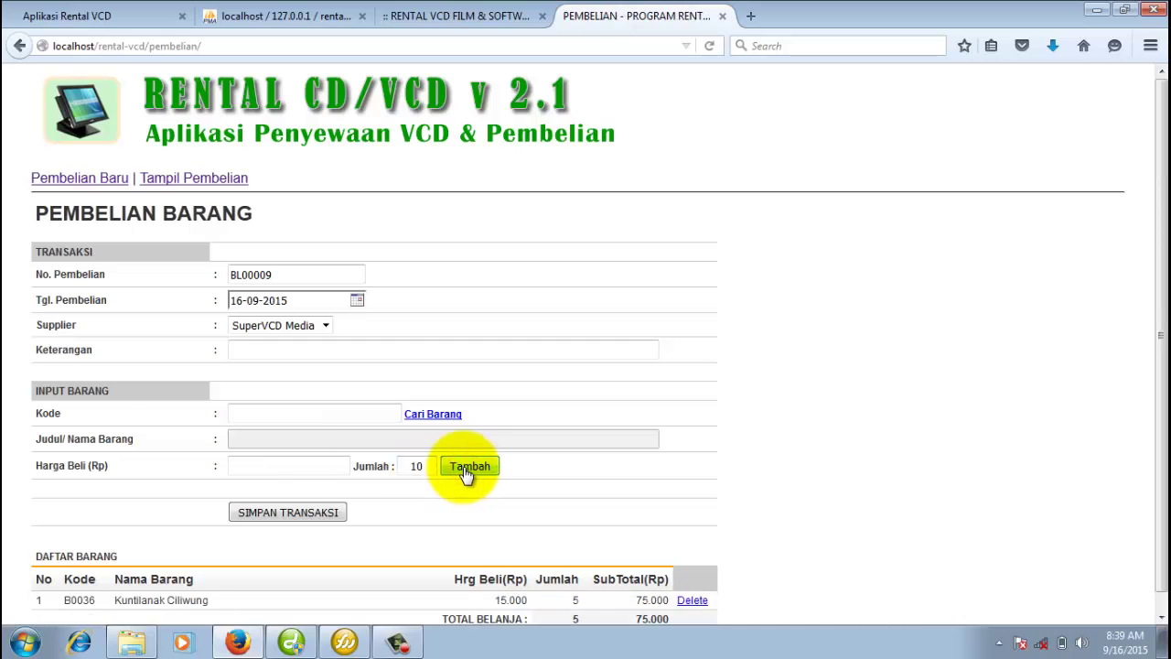
pyautogui.scroll(-1, 457, 439)
# Select item B0122 (Selamat Pagi, Malam) from page 3 of the item search.
pyautogui.click(434, 398)
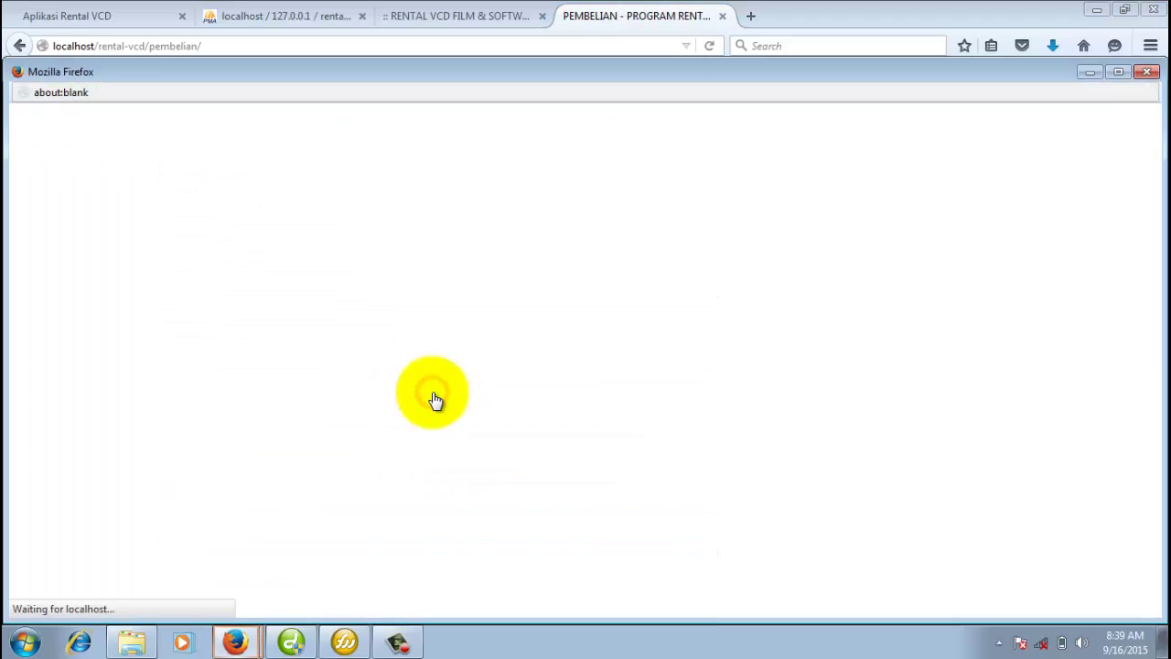
pyautogui.scroll(-10, 434, 398)
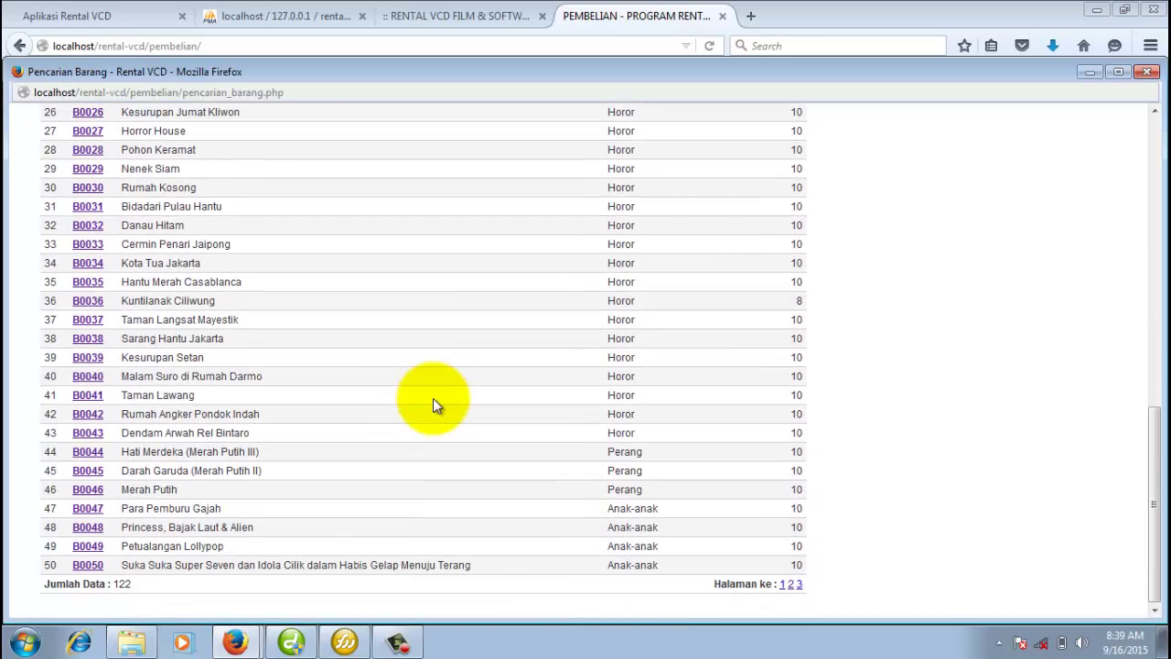
pyautogui.click(798, 584)
pyautogui.scroll(-3, 776, 549)
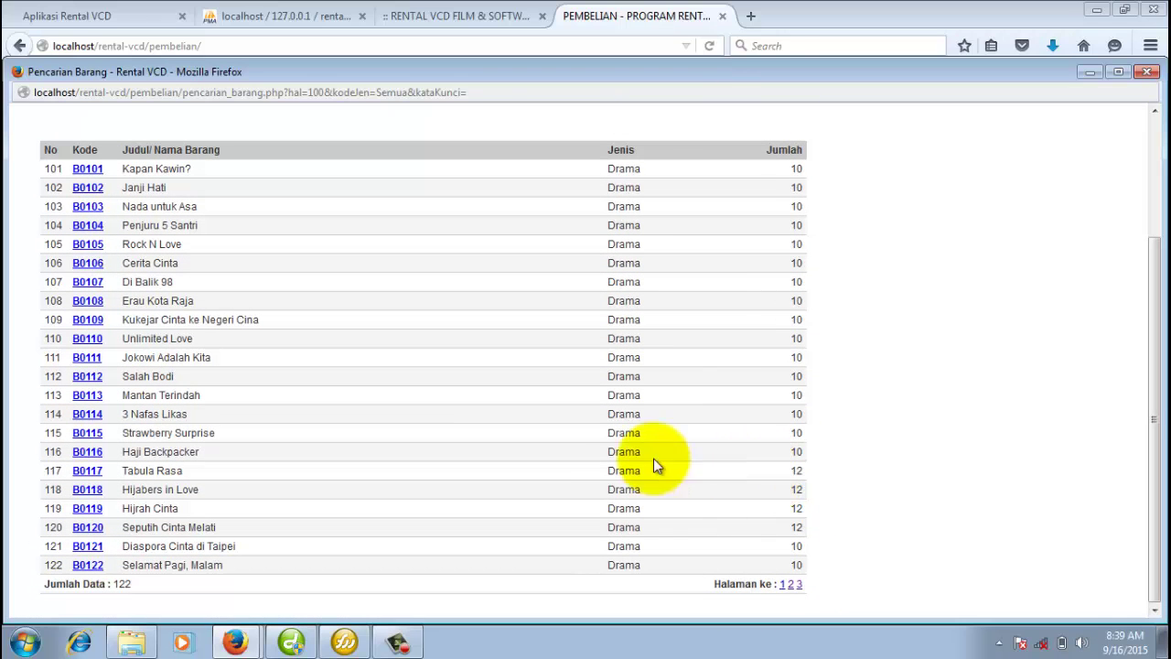
pyautogui.click(88, 565)
# Add it at purchase price 15000 and quantity 5, then begin the purchase note.
pyautogui.click(296, 448)
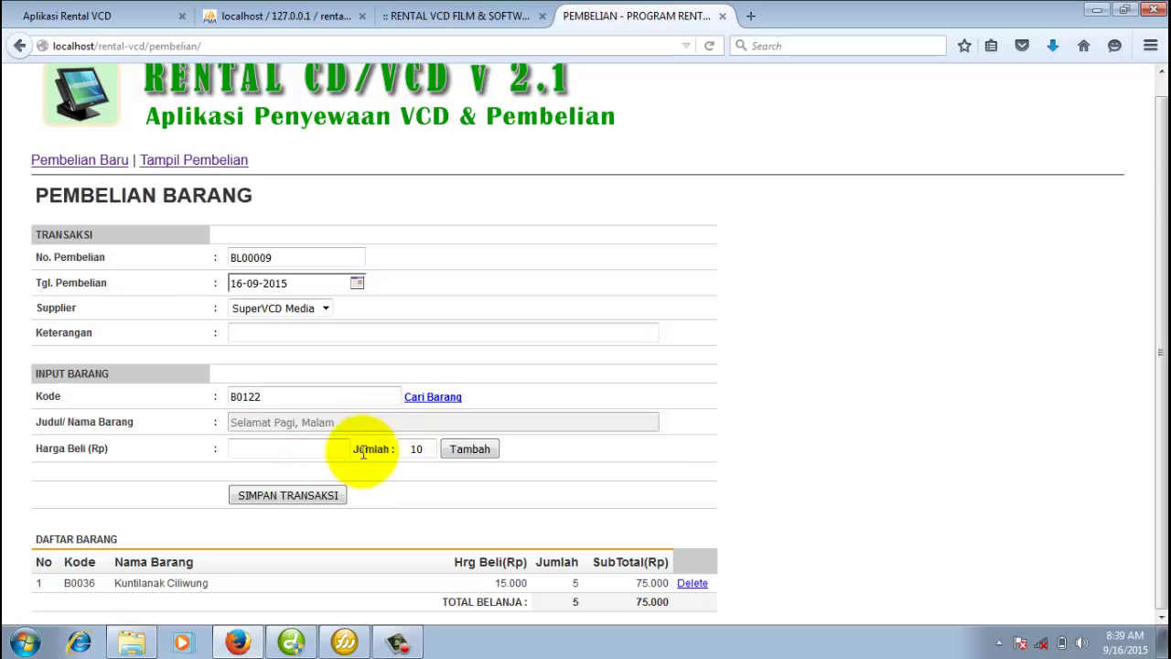
pyautogui.write('15000')
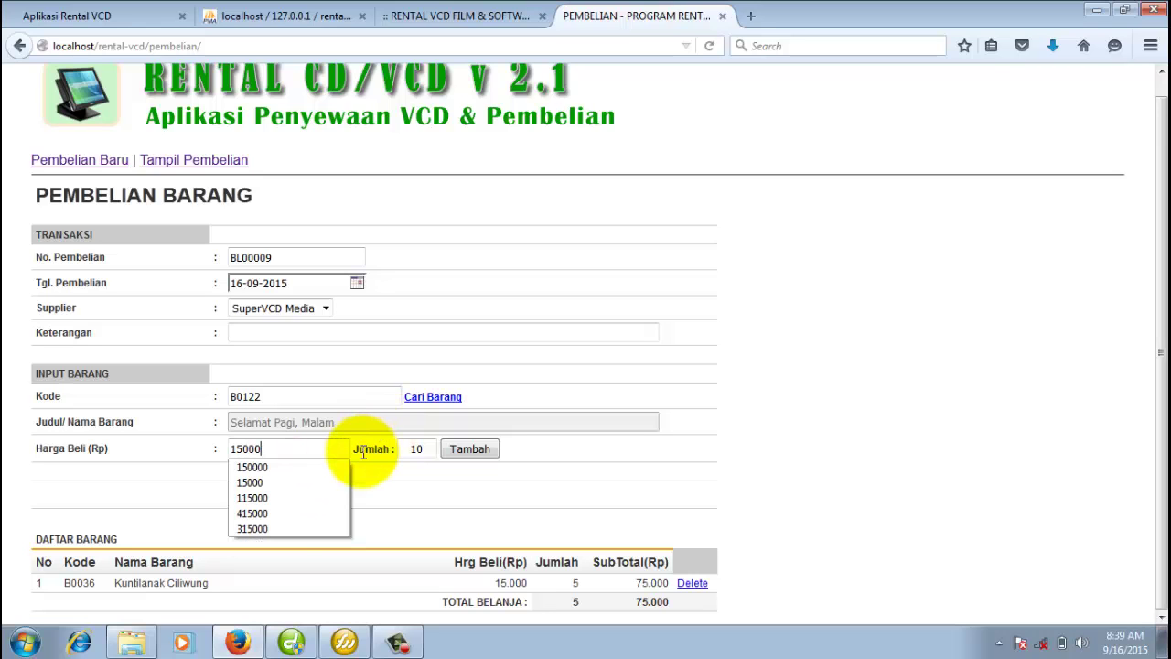
pyautogui.click(450, 508)
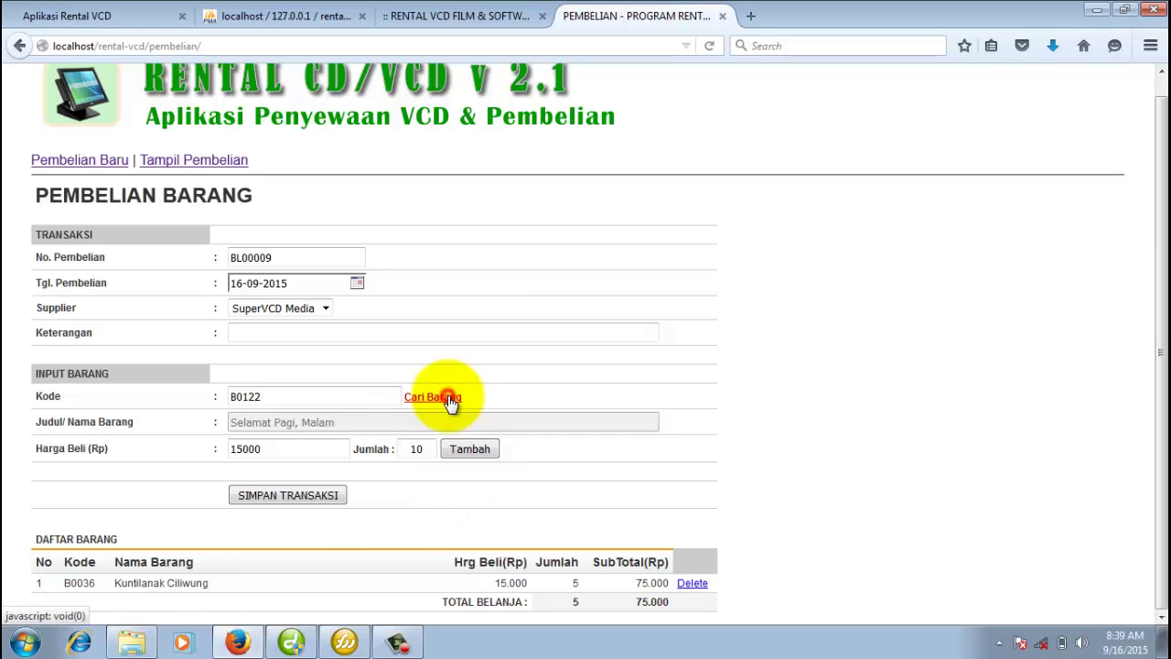
pyautogui.click(447, 396)
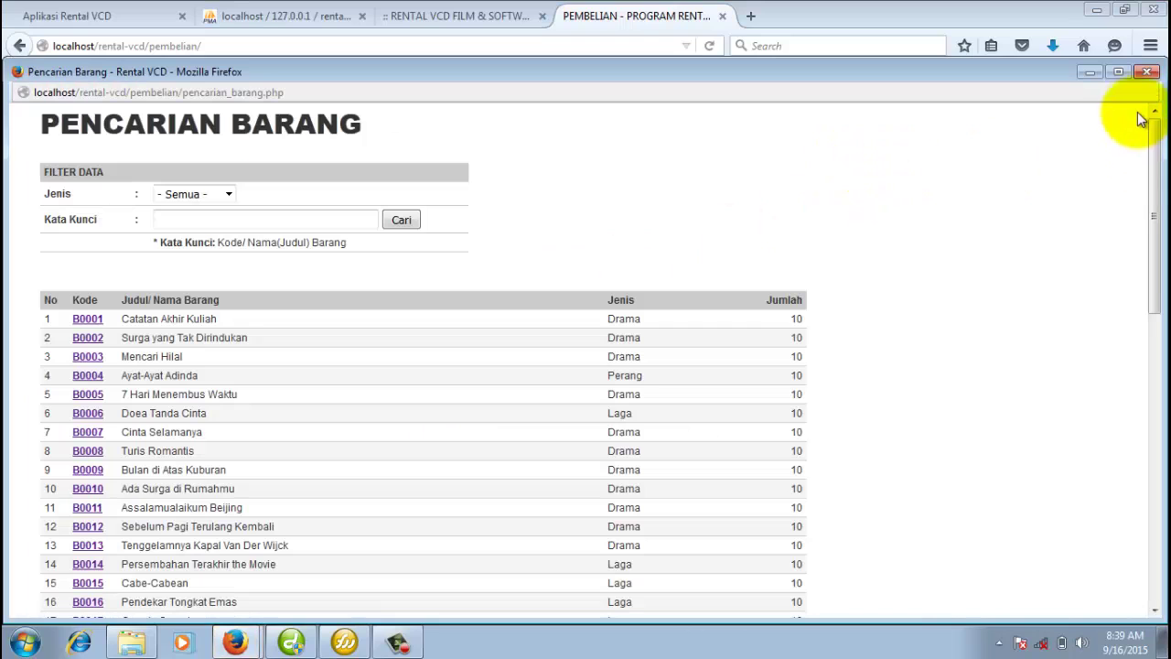
pyautogui.click(1146, 72)
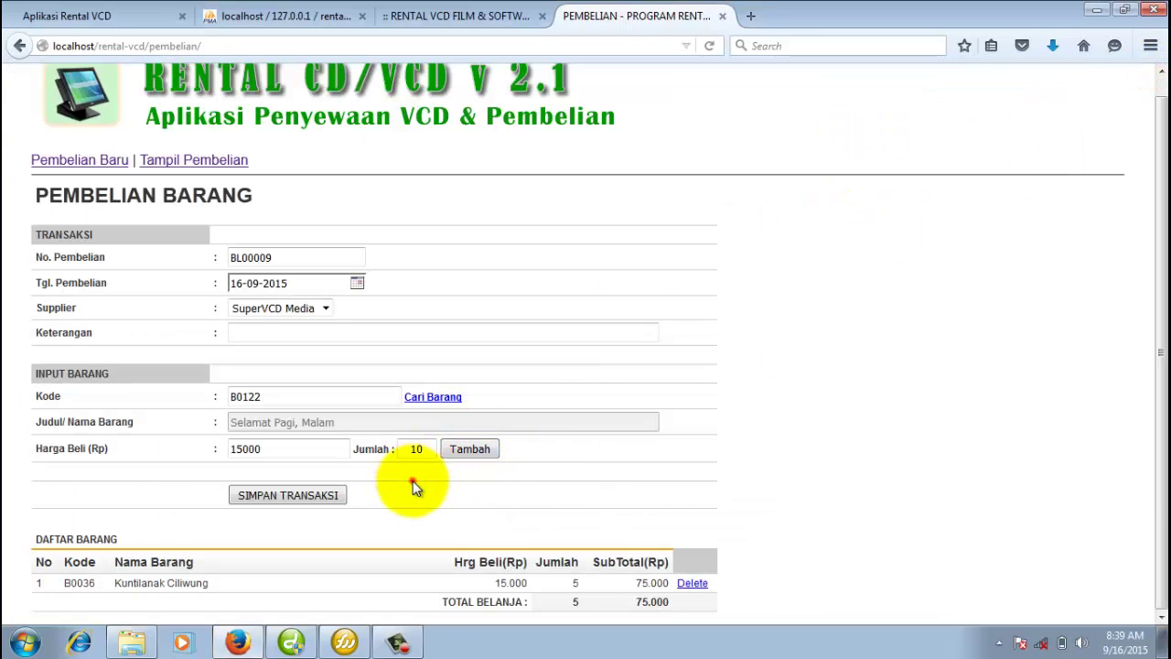
pyautogui.click(414, 449)
pyautogui.write('5')
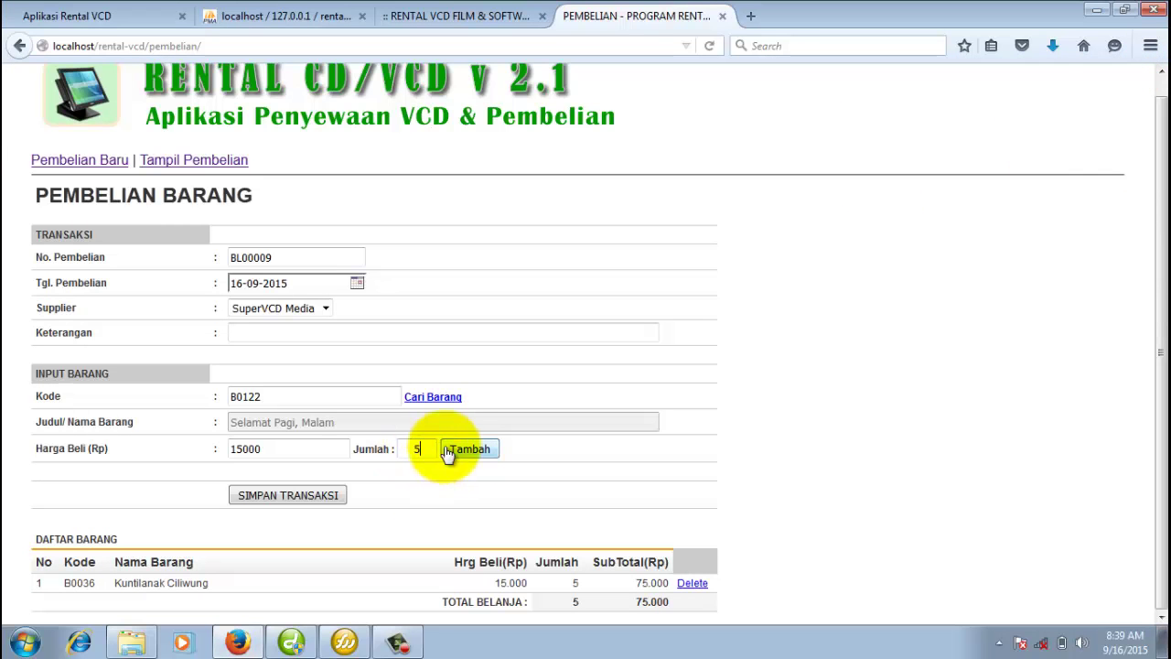
pyautogui.click(463, 449)
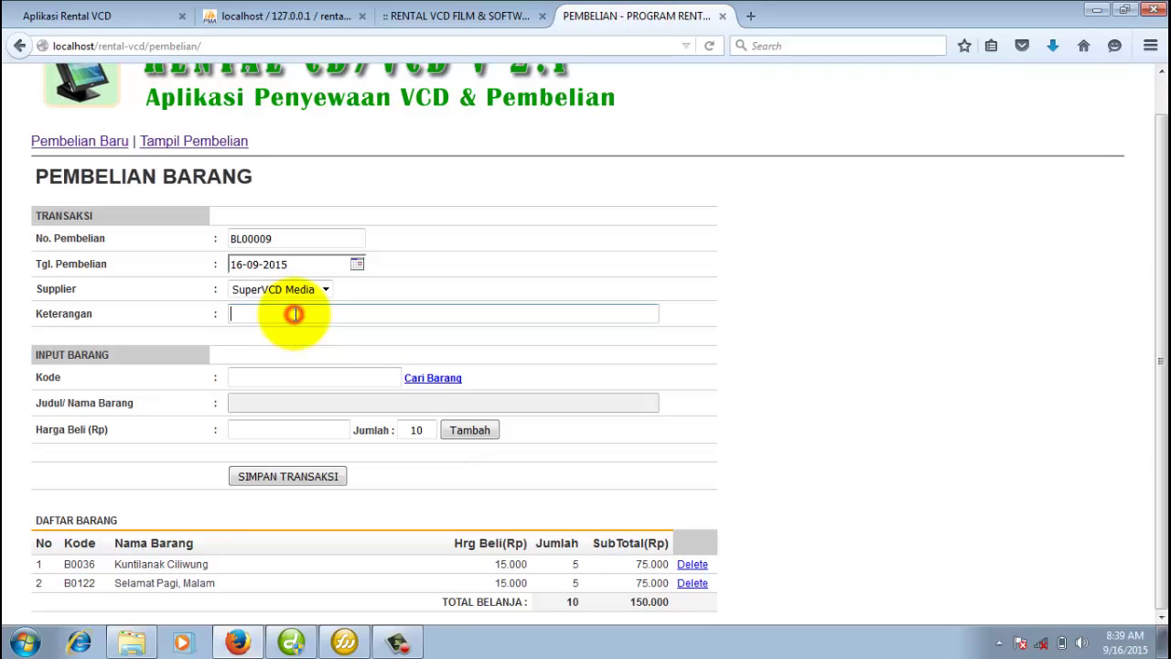
pyautogui.click(296, 314)
pyautogui.write('belanj')
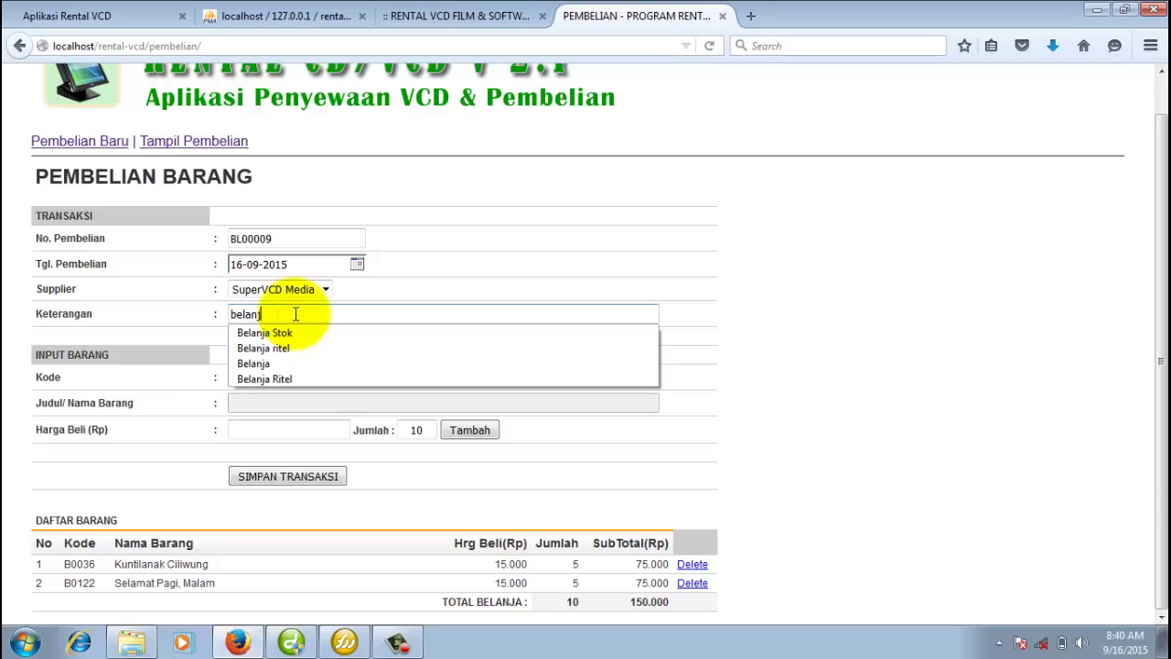
pyautogui.write('a barang')
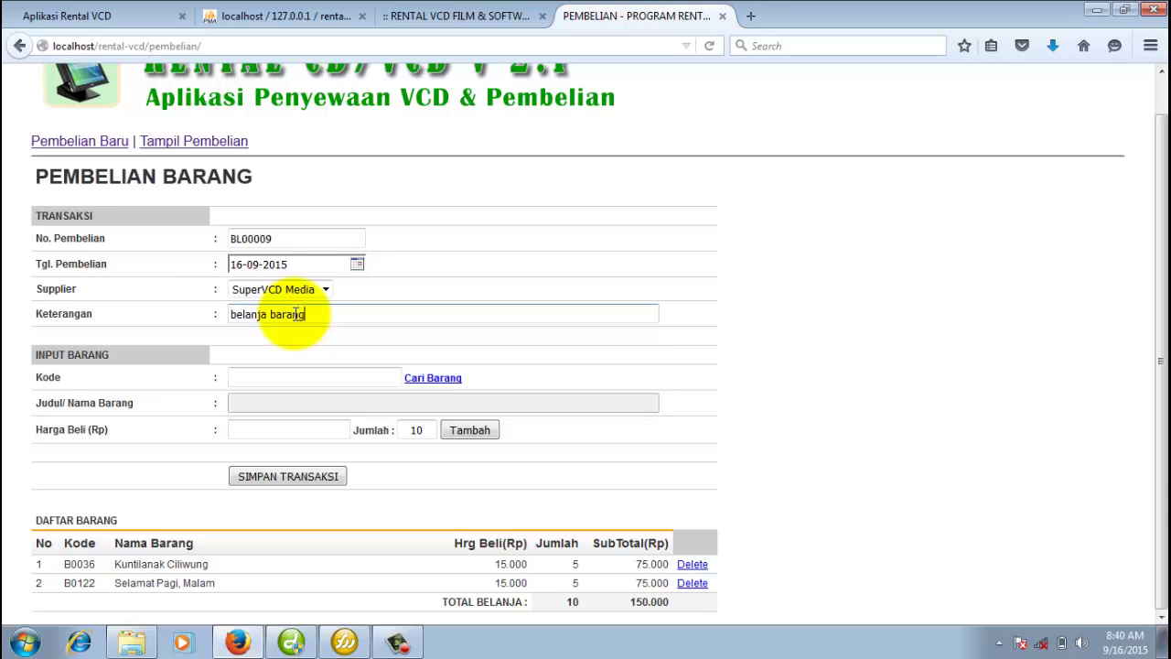
# Correct the note to 'belanja koleksi vcd' and save purchase BL00009.
pyautogui.press('BackSpace')
pyautogui.press('BackSpace')
pyautogui.press('BackSpace')
pyautogui.press('BackSpace')
pyautogui.write('koleksi vcd')
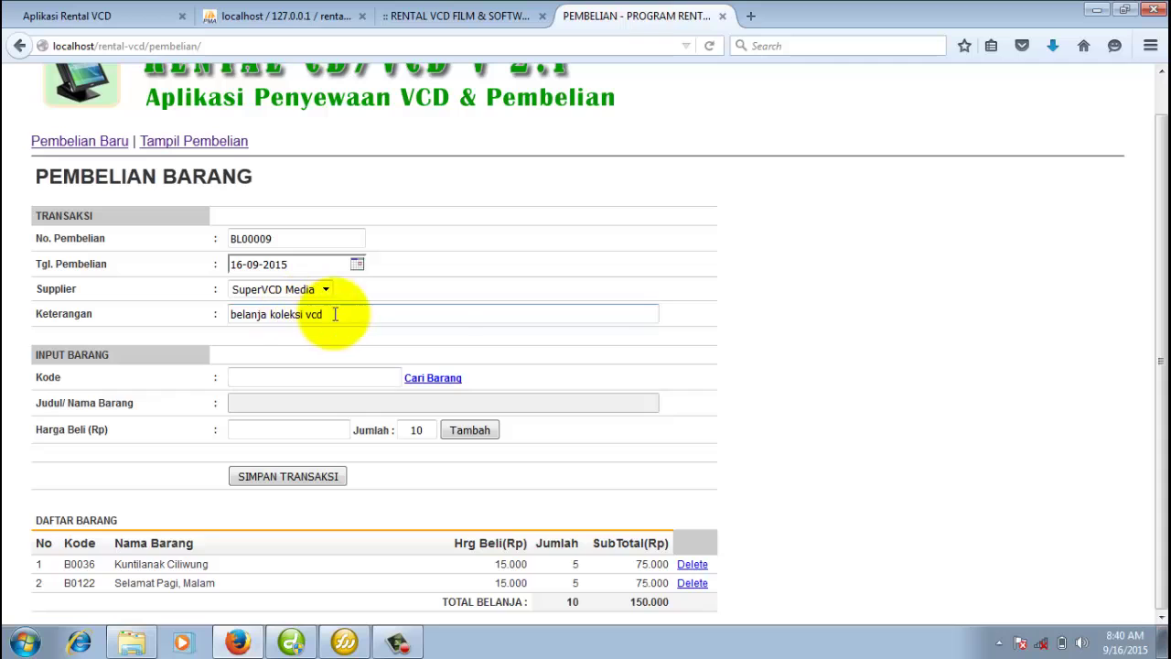
pyautogui.click(446, 344)
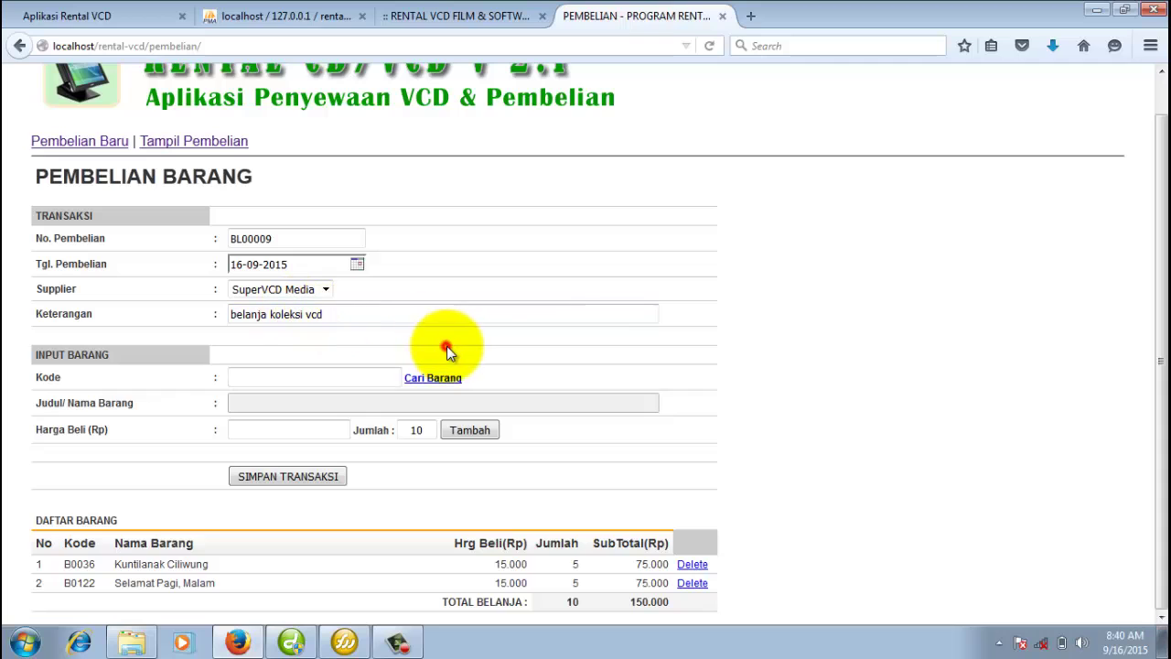
pyautogui.click(309, 479)
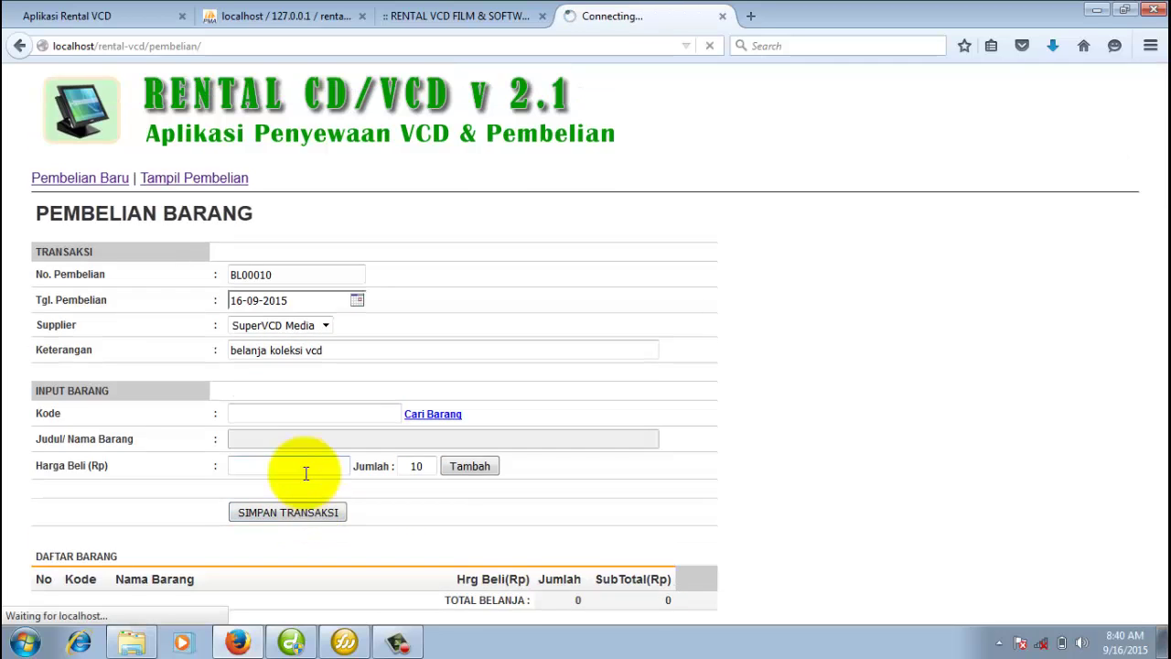
# List the saved purchases and view, then close, the BL00009 printed receipt.
pyautogui.click(222, 181)
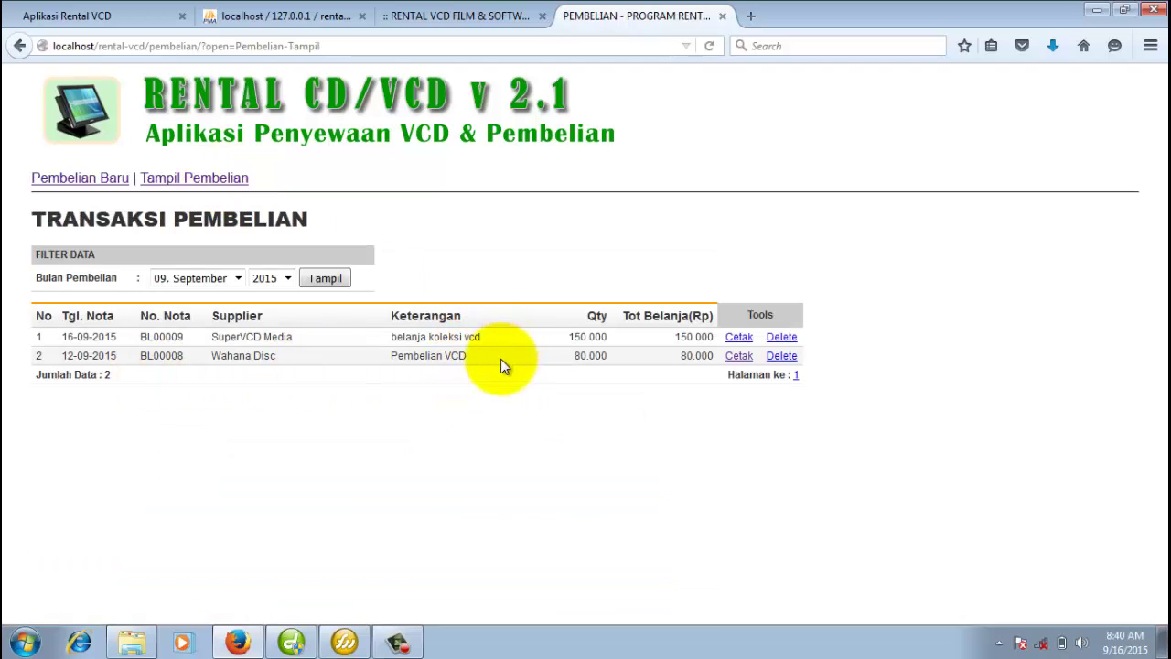
pyautogui.click(739, 337)
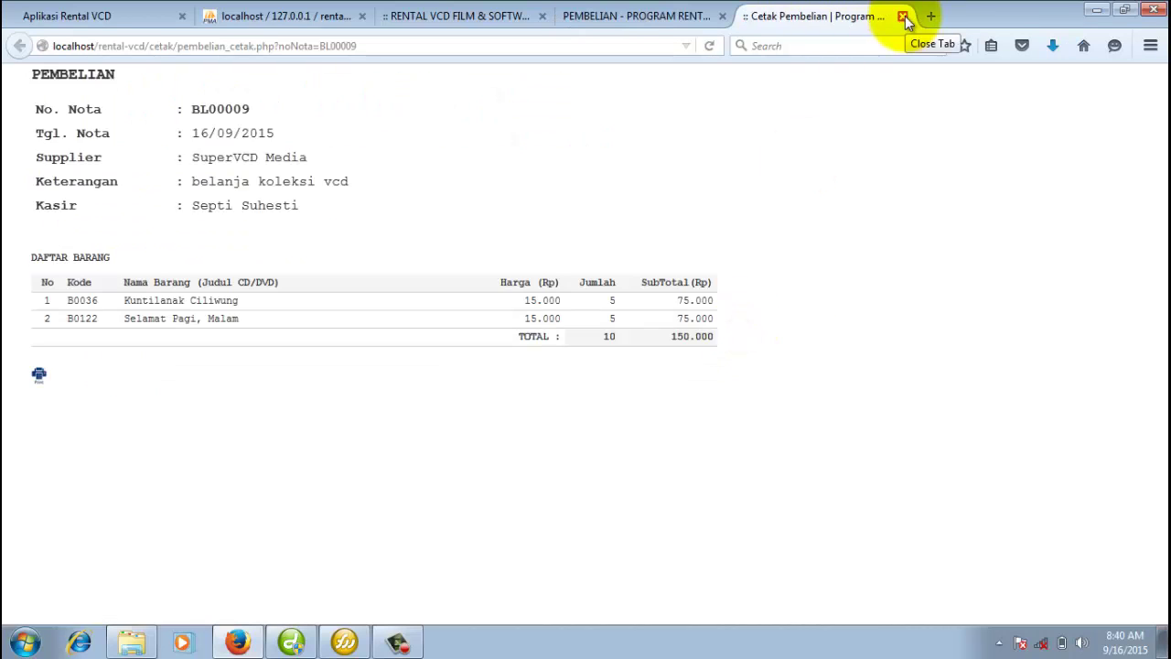
pyautogui.click(903, 17)
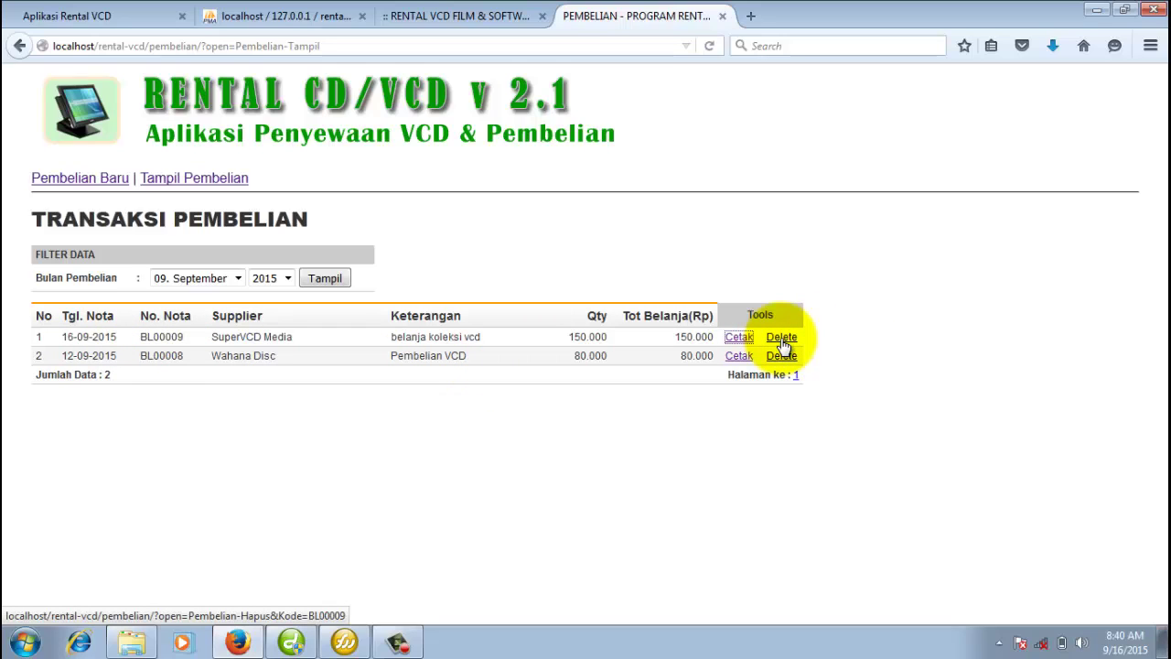
# Clear the month filter to show all 2015 purchases, then close the purchase page.
pyautogui.click(236, 277)
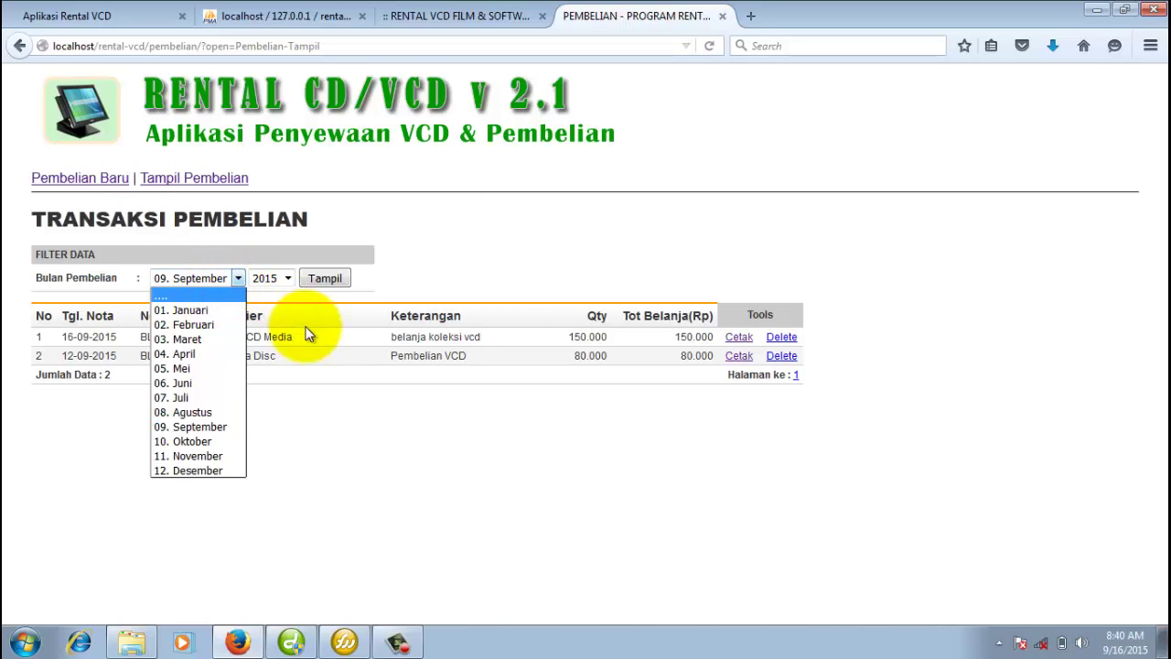
pyautogui.click(310, 345)
pyautogui.click(237, 278)
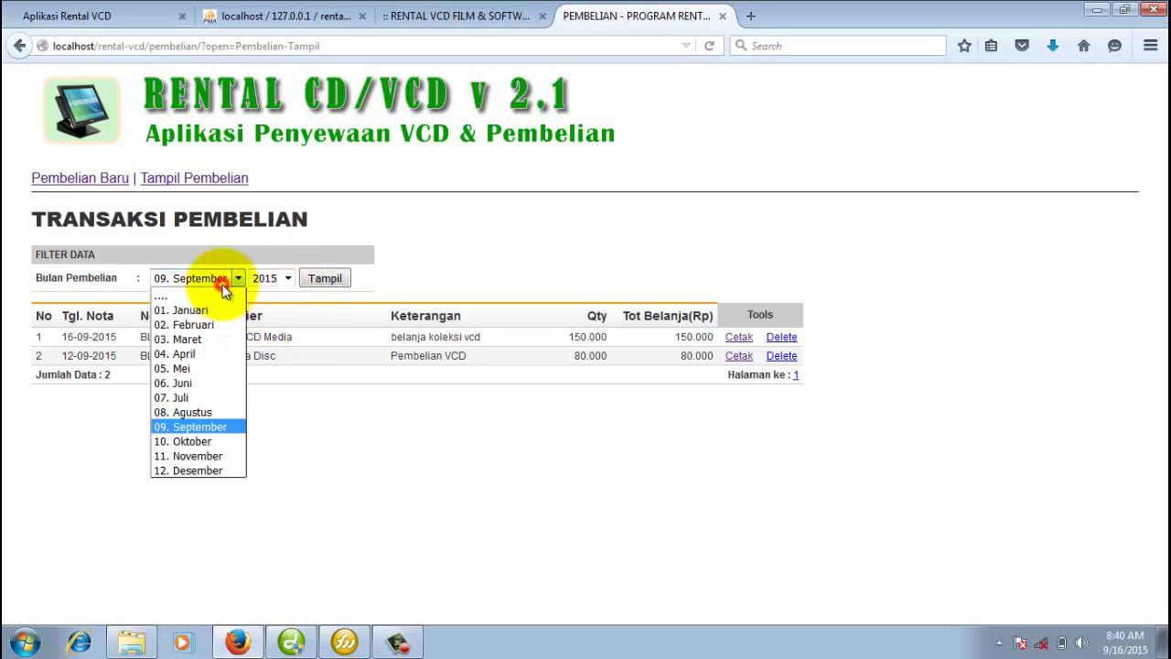
pyautogui.click(218, 297)
pyautogui.click(324, 279)
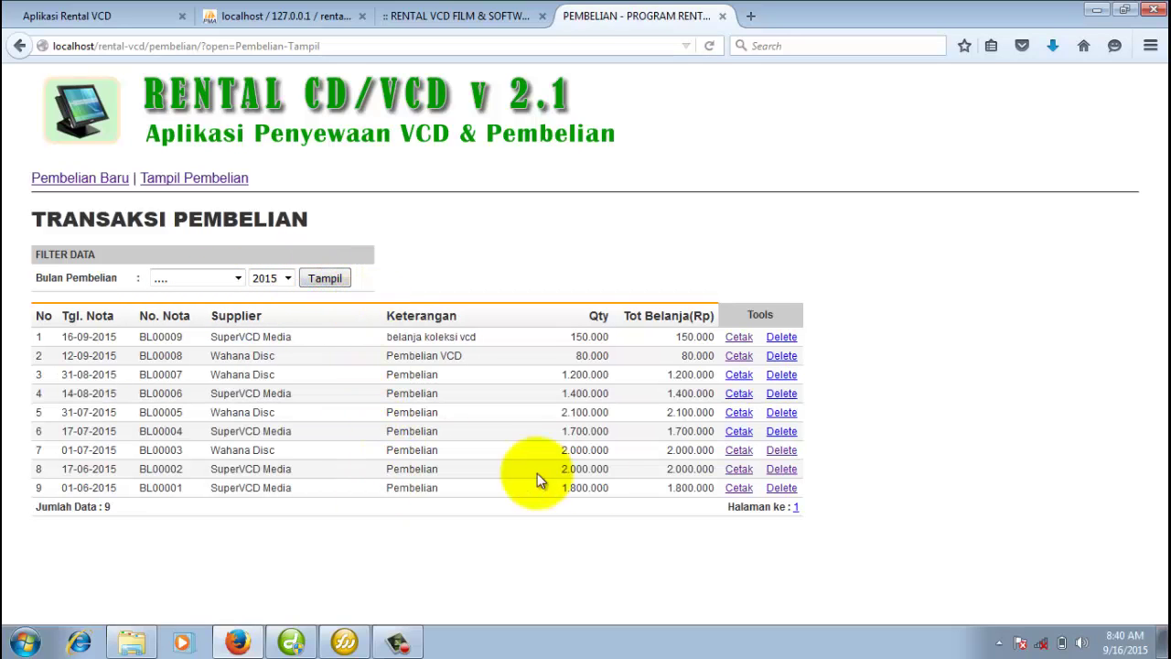
pyautogui.click(723, 16)
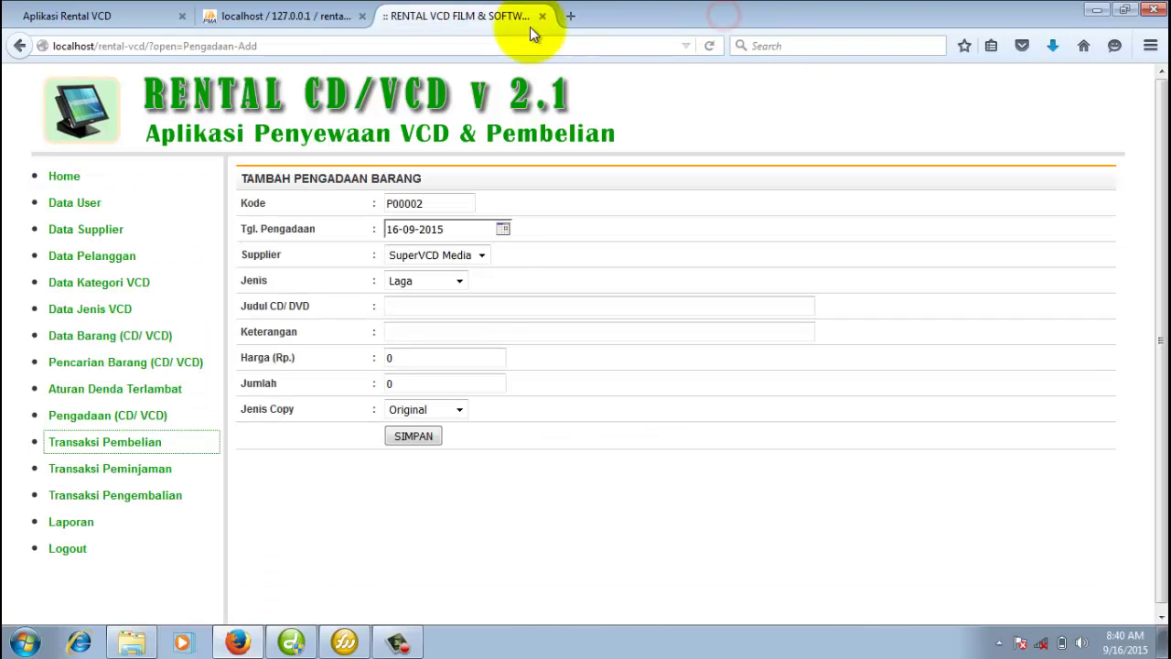
# Start a new loan with return due date 17-09-2015.
pyautogui.click(145, 469)
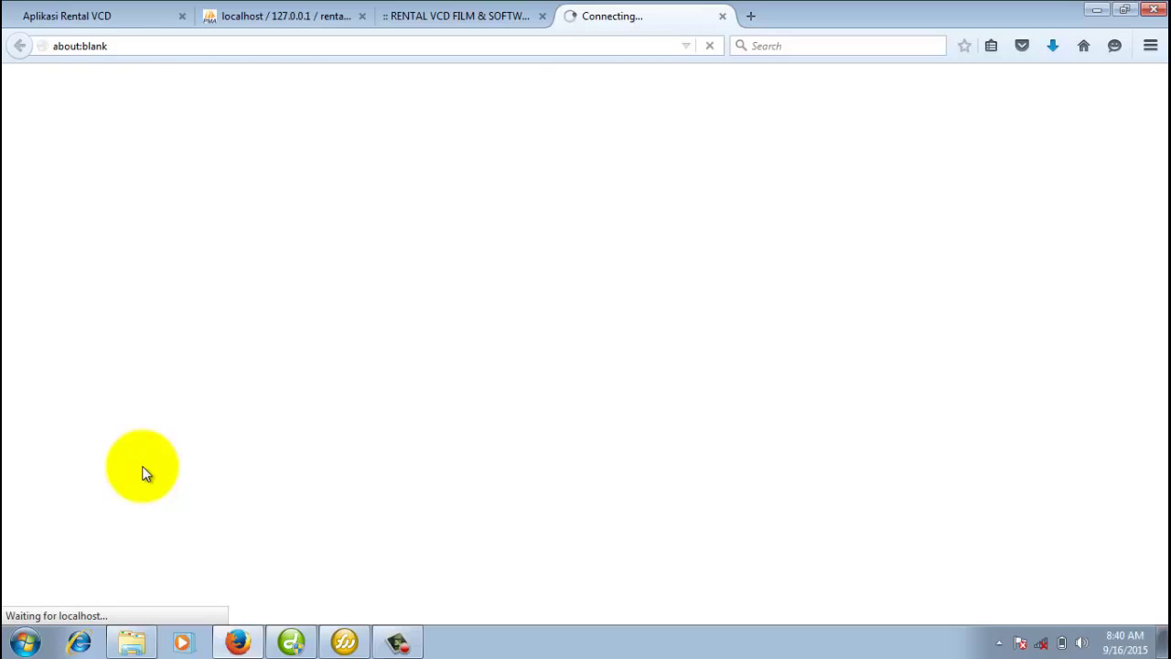
pyautogui.scroll(-3, 682, 239)
pyautogui.scroll(3, 662, 248)
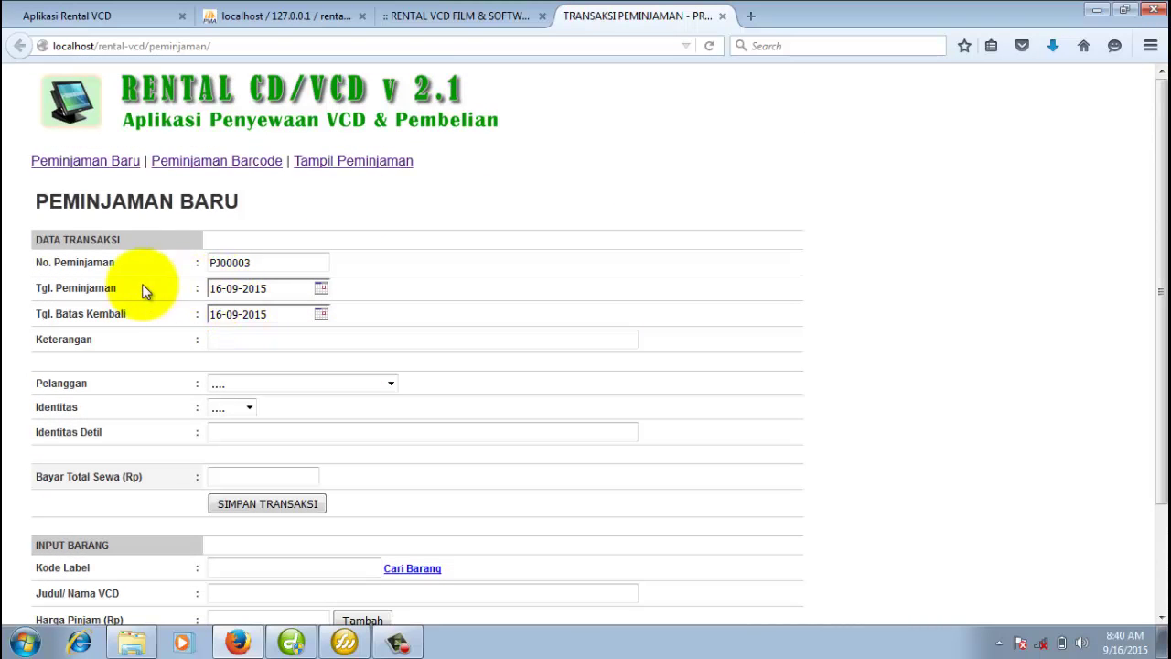
pyautogui.click(321, 313)
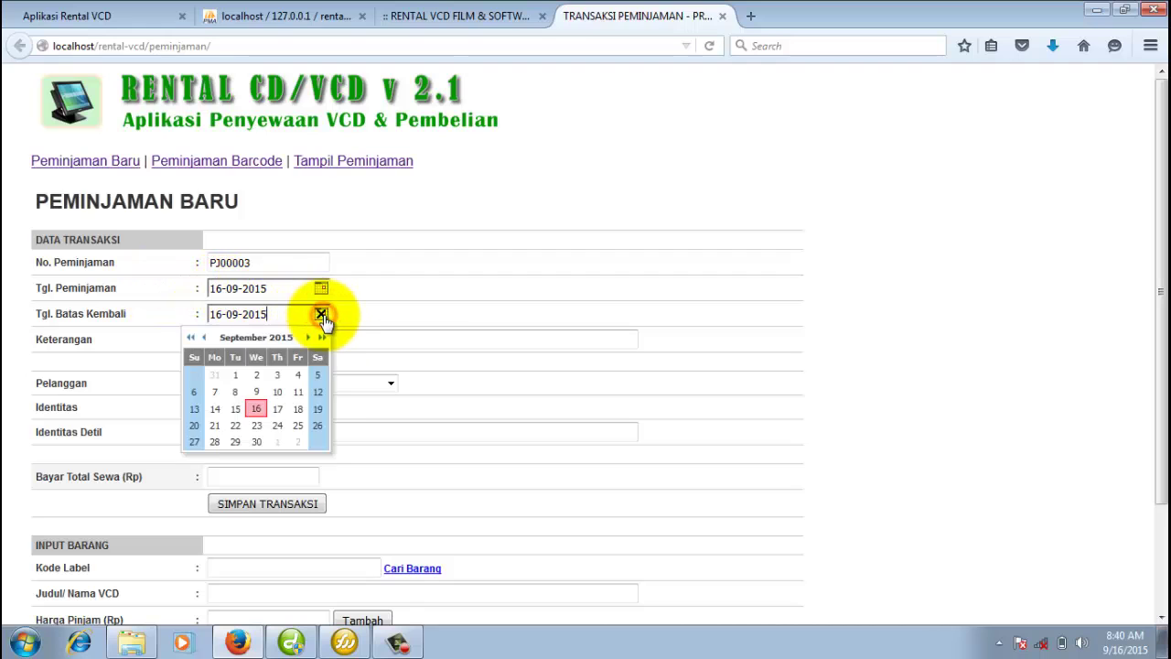
pyautogui.click(278, 409)
# Choose the customer, set identity type to KTP, and enter the customer's full name as identity detail.
pyautogui.click(386, 387)
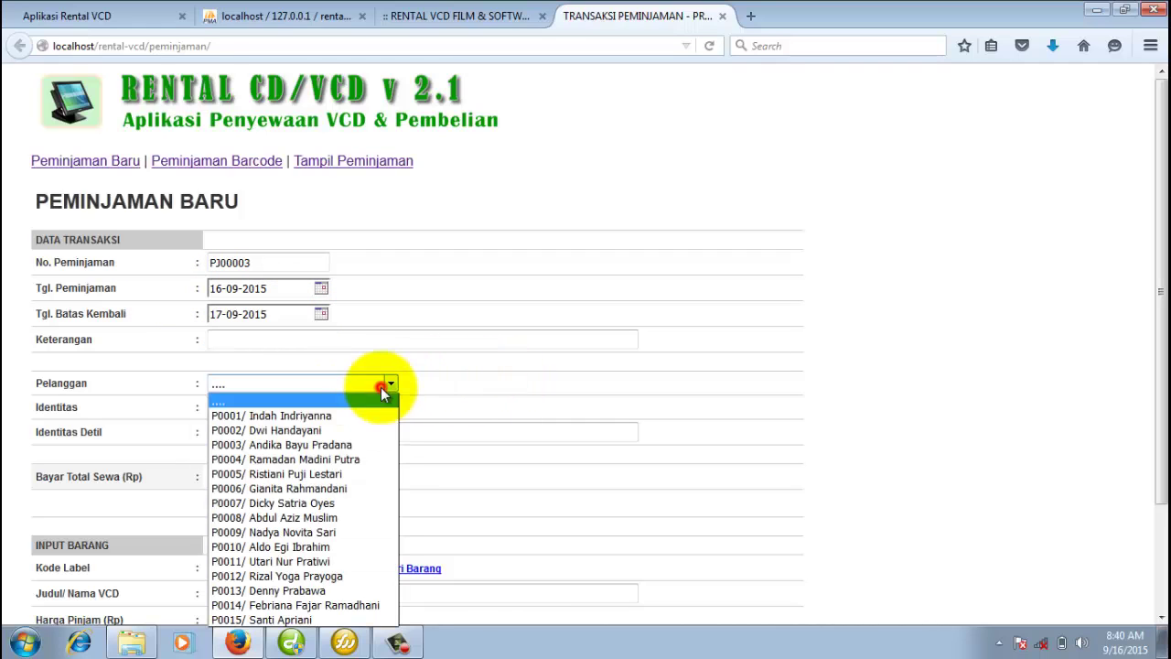
pyautogui.click(336, 428)
pyautogui.click(248, 408)
pyautogui.click(244, 454)
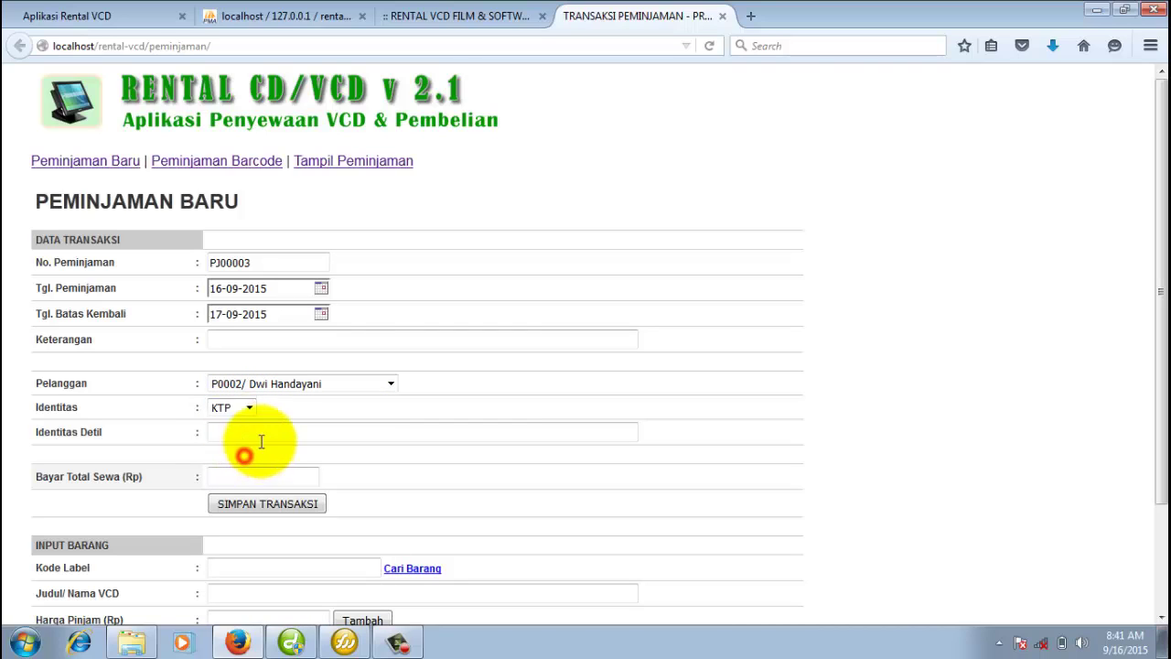
pyautogui.click(265, 432)
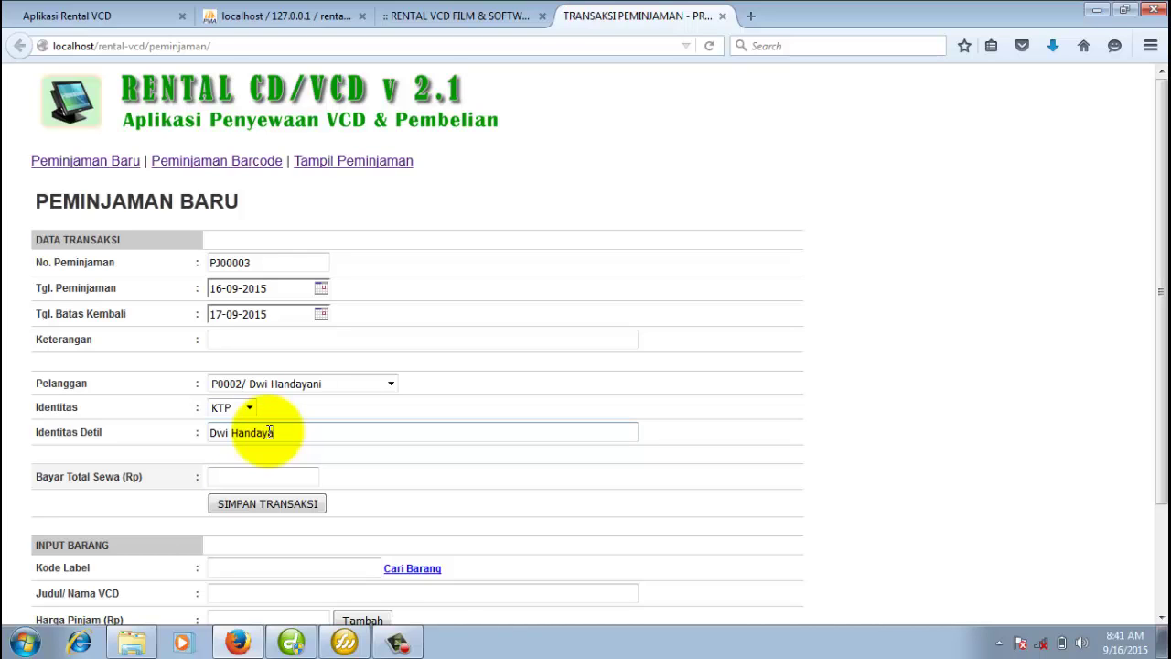
pyautogui.scroll(-3, 366, 436)
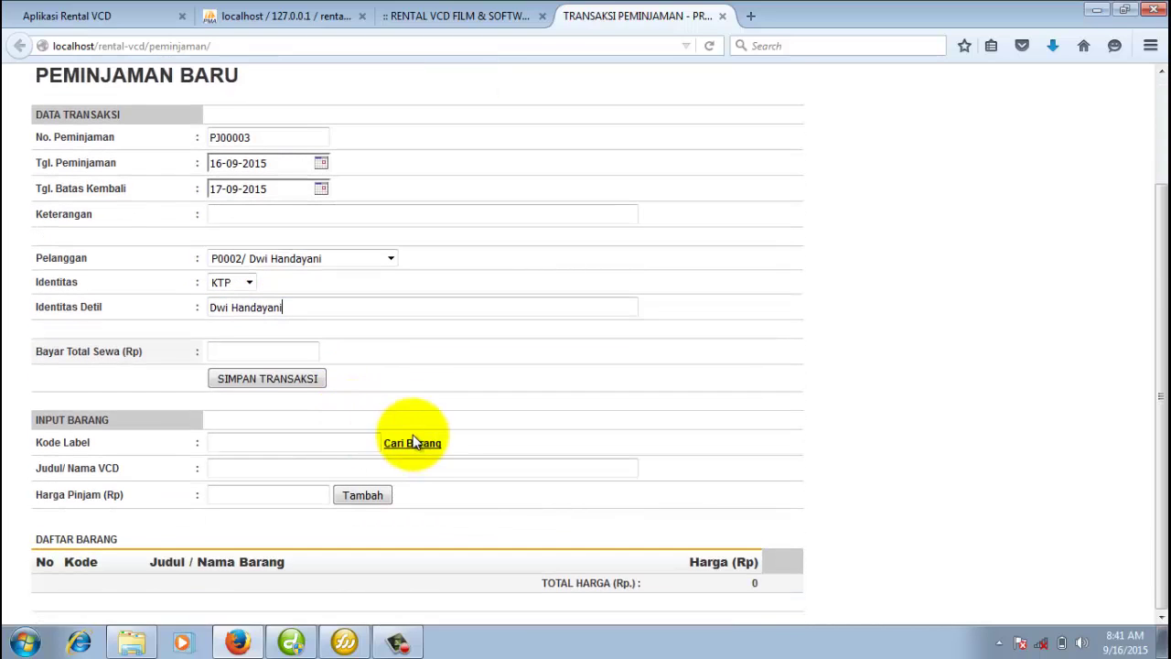
# Add copy B0001.06 of Catatan Akhir Kuliah (3.000) from the item search to the loan.
pyautogui.click(414, 441)
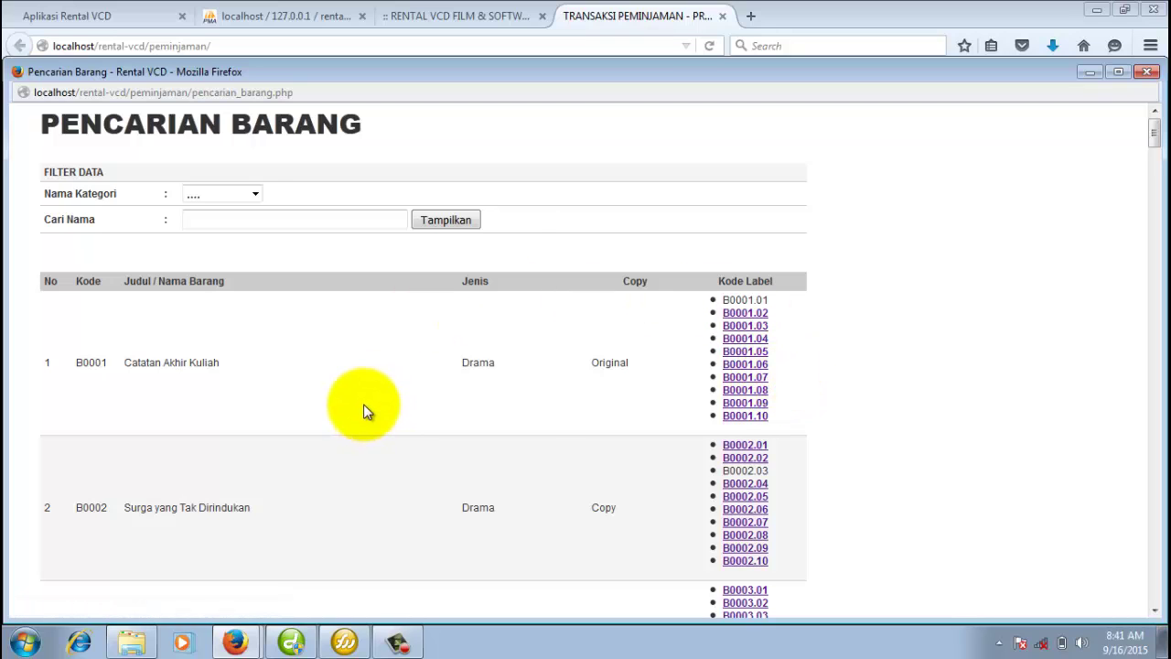
pyautogui.click(761, 364)
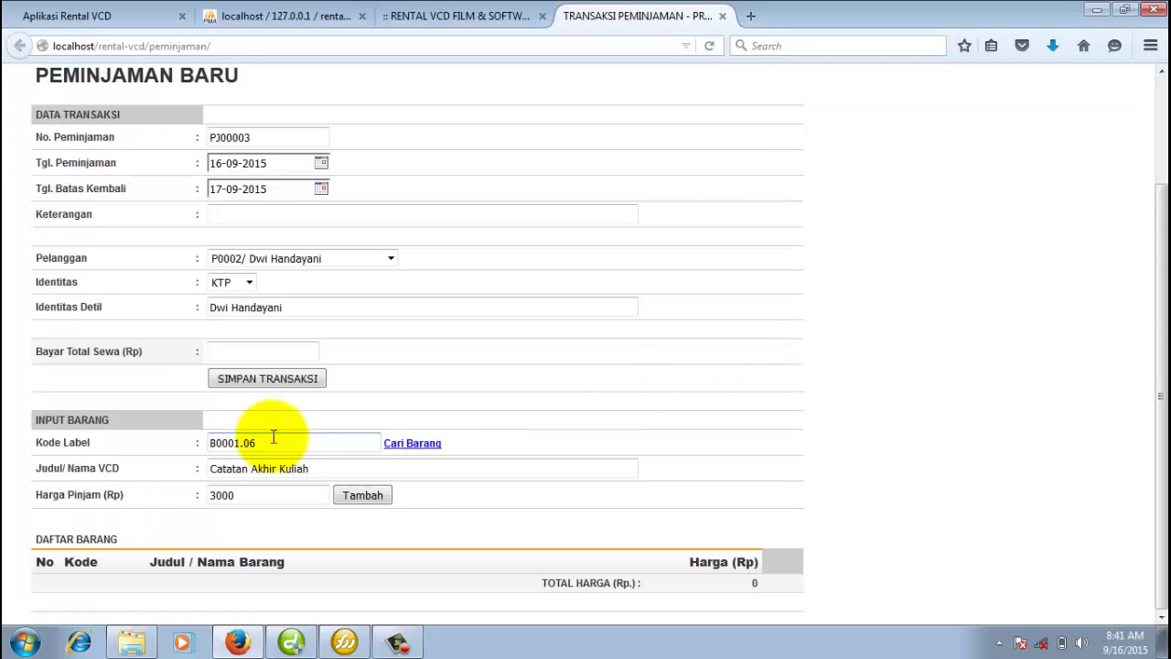
pyautogui.click(365, 496)
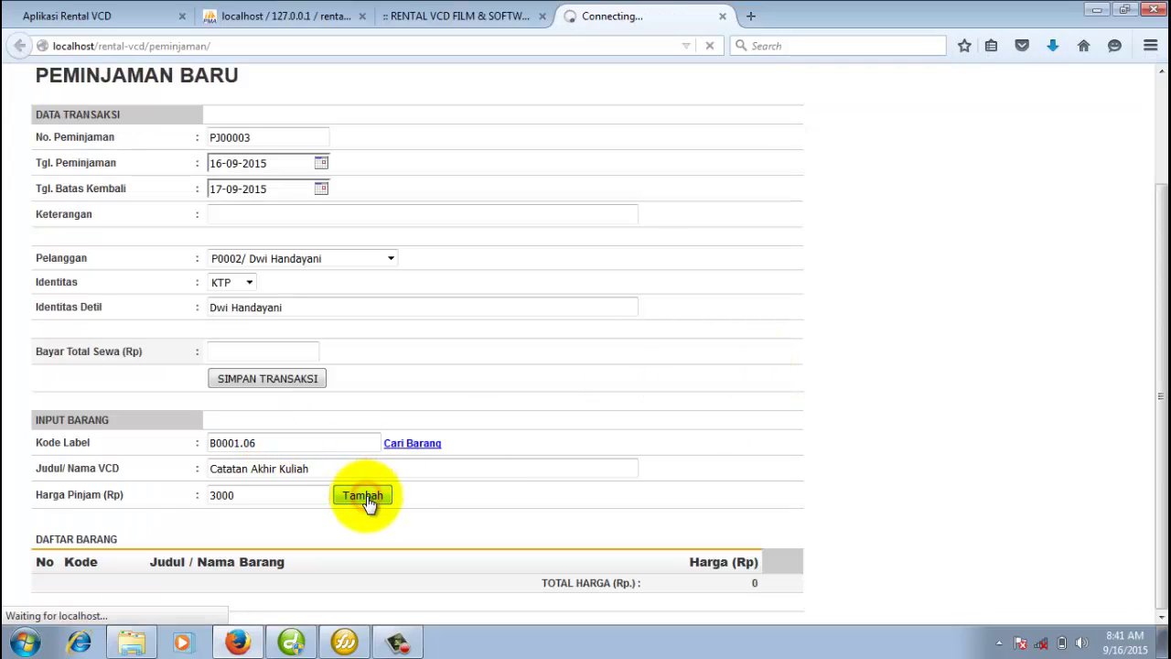
pyautogui.scroll(-3, 369, 491)
# Add copy B0003.04 of Mencari Hilal (3.500) to the loan items.
pyautogui.click(264, 419)
pyautogui.click(267, 449)
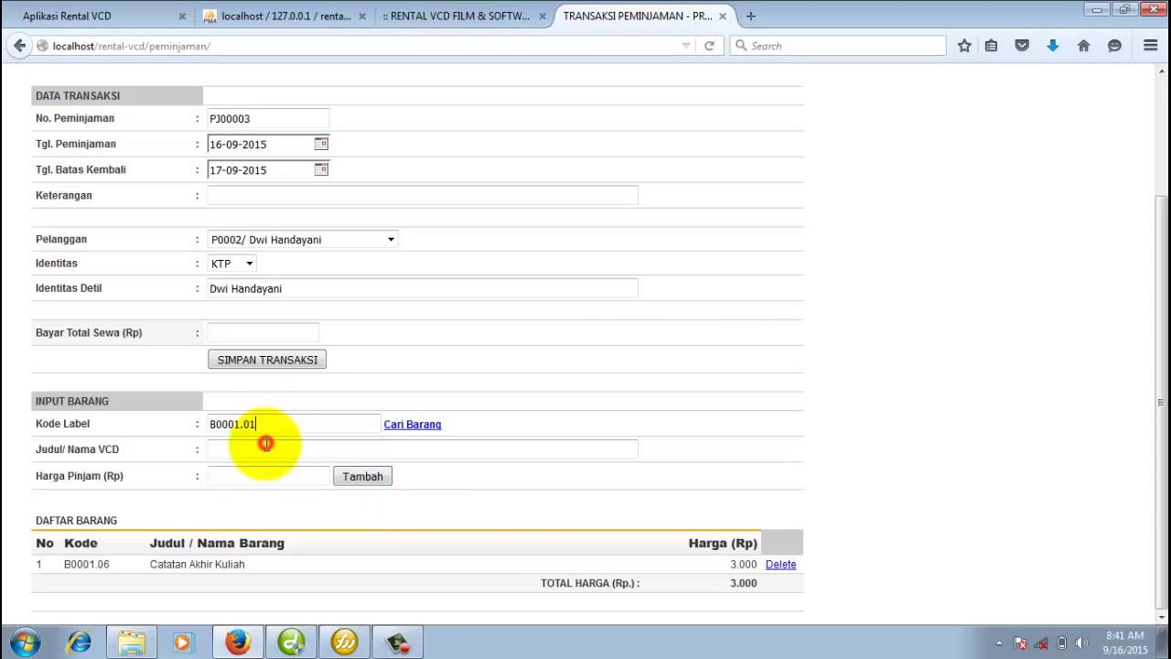
pyautogui.click(256, 425)
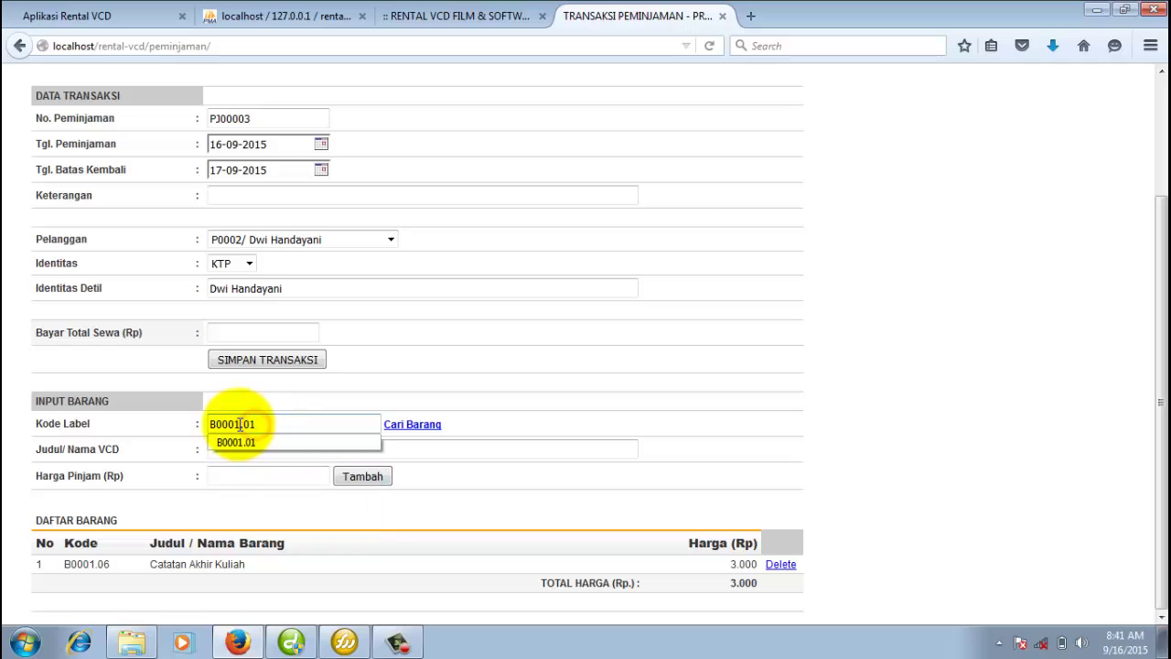
pyautogui.write('3')
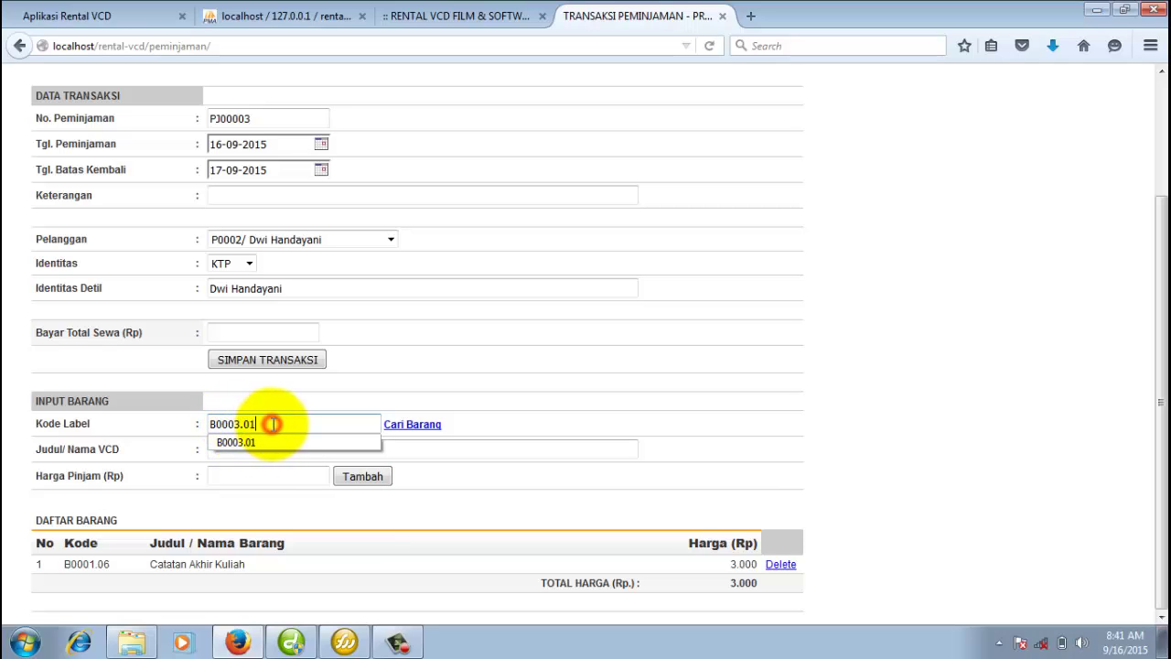
pyautogui.click(557, 447)
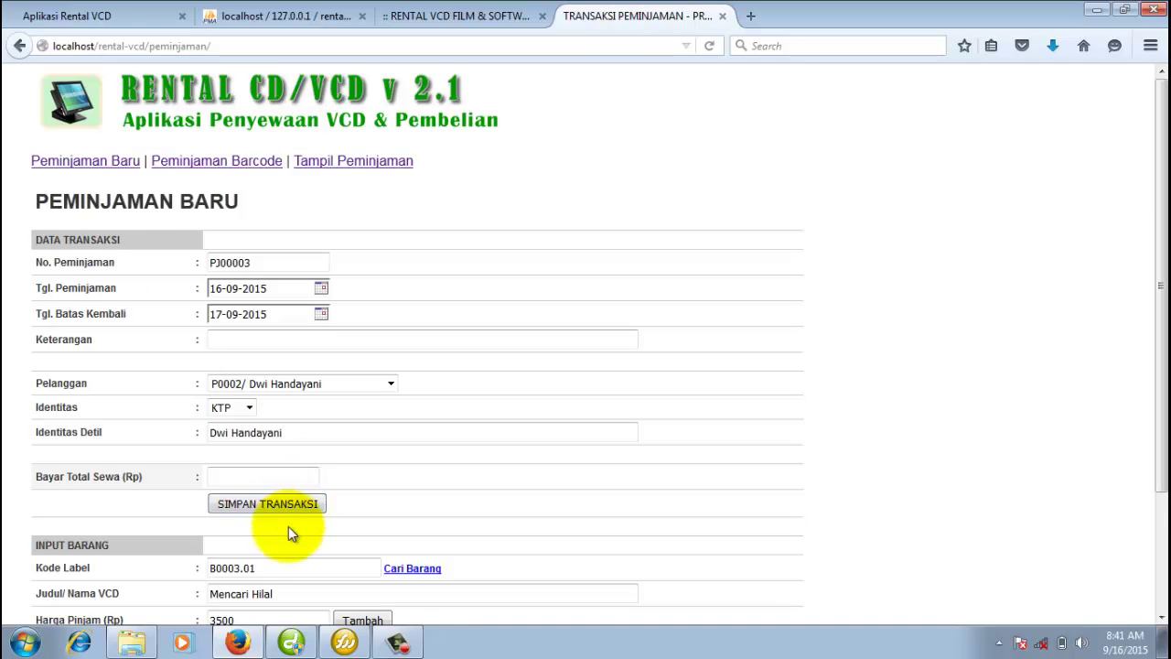
pyautogui.scroll(-3, 287, 525)
pyautogui.click(261, 423)
pyautogui.press('BackSpace')
pyautogui.write('4')
pyautogui.click(498, 449)
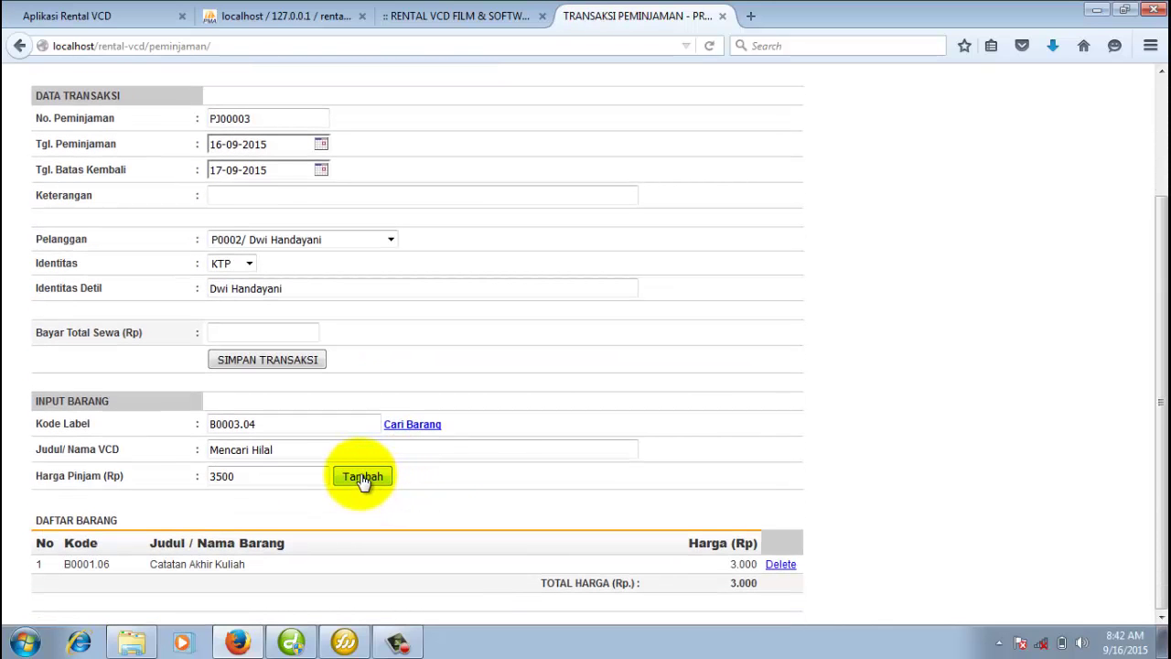
pyautogui.click(363, 479)
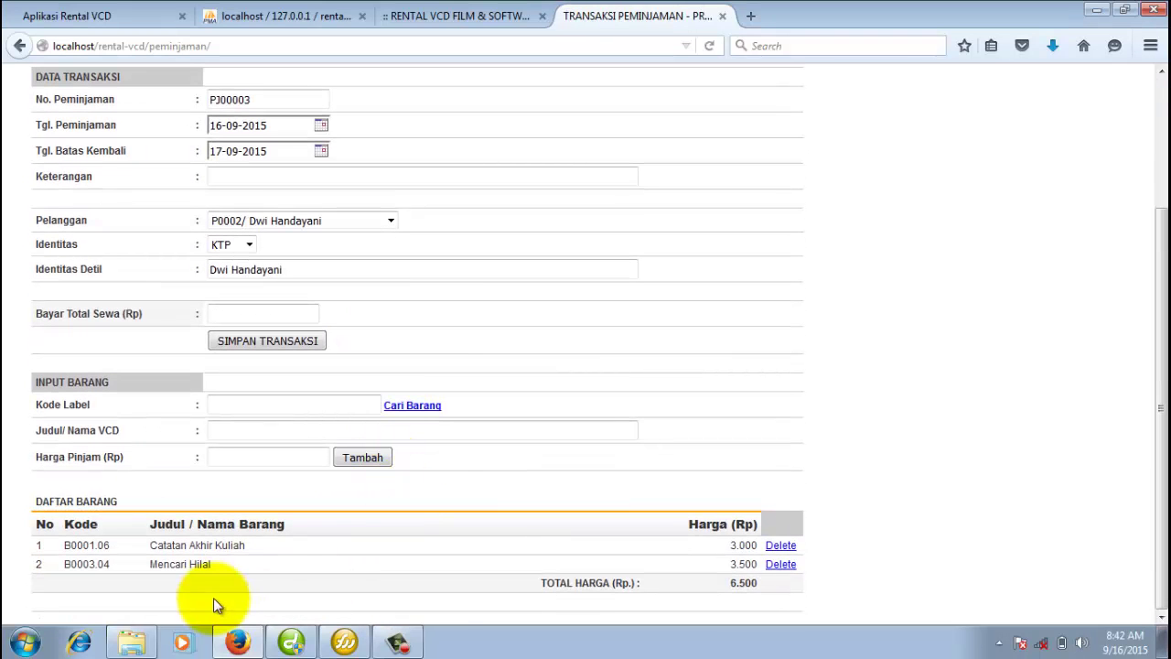
# Add copy B0004.01 of Ayat-Ayat Adinda (4.000), bringing the loan total to 10.500.
pyautogui.click(263, 405)
pyautogui.write('B')
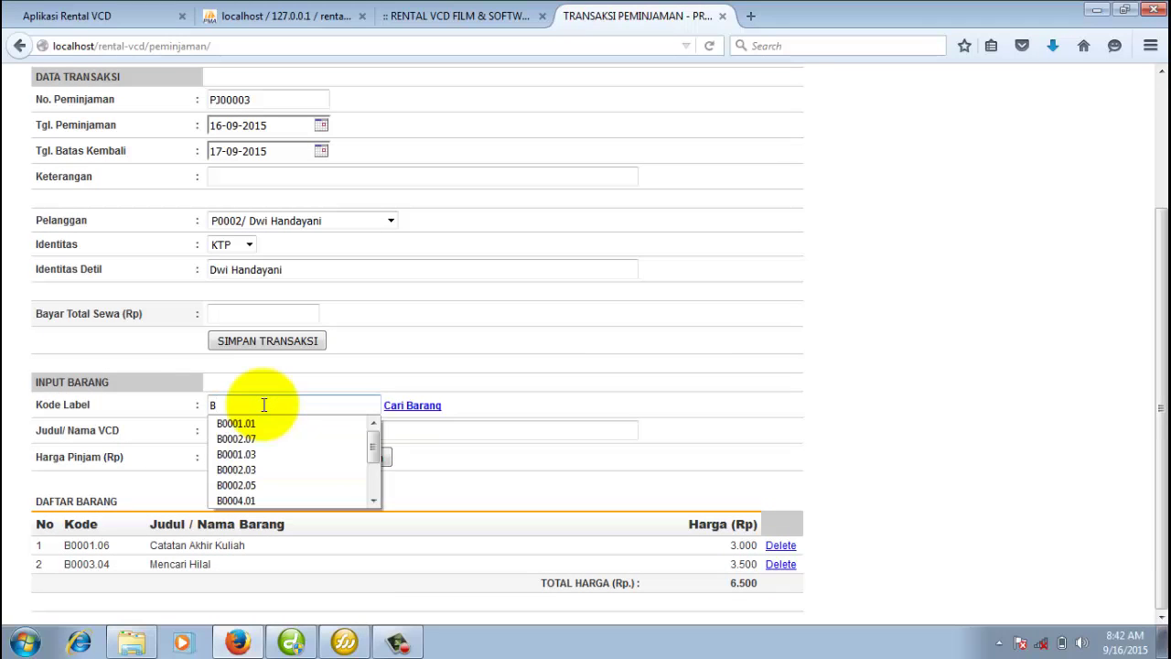
pyautogui.write('0')
pyautogui.press('Down')
pyautogui.press('Down')
pyautogui.press('Down')
pyautogui.press('Down')
pyautogui.press('Down')
pyautogui.press('Down')
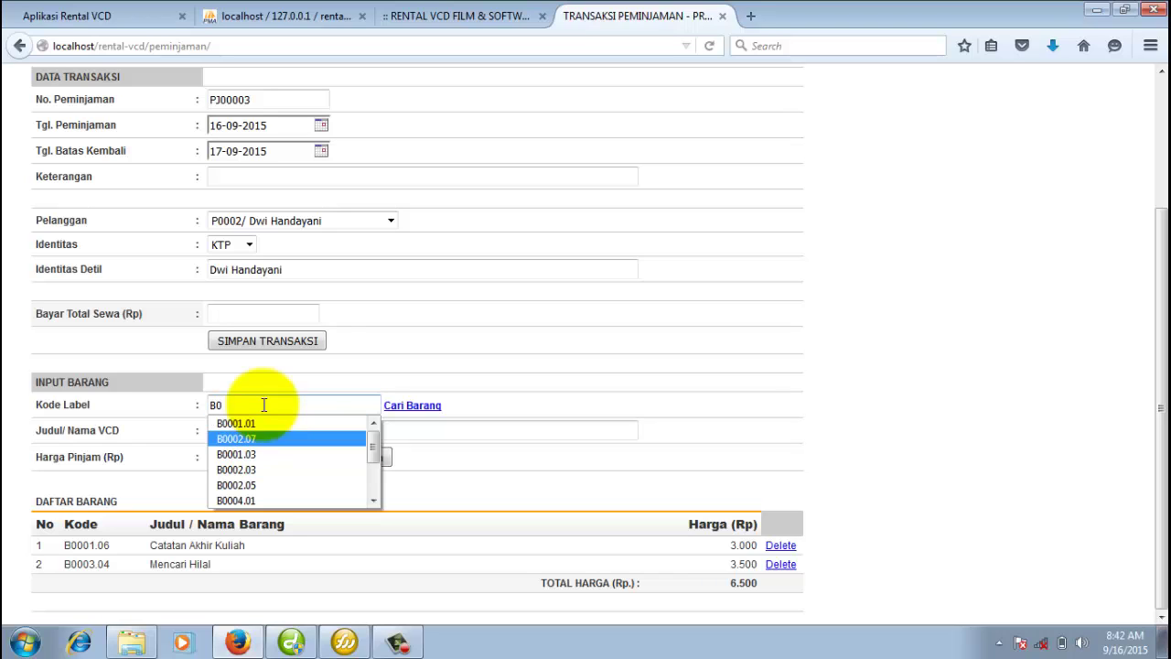
pyautogui.press('Return')
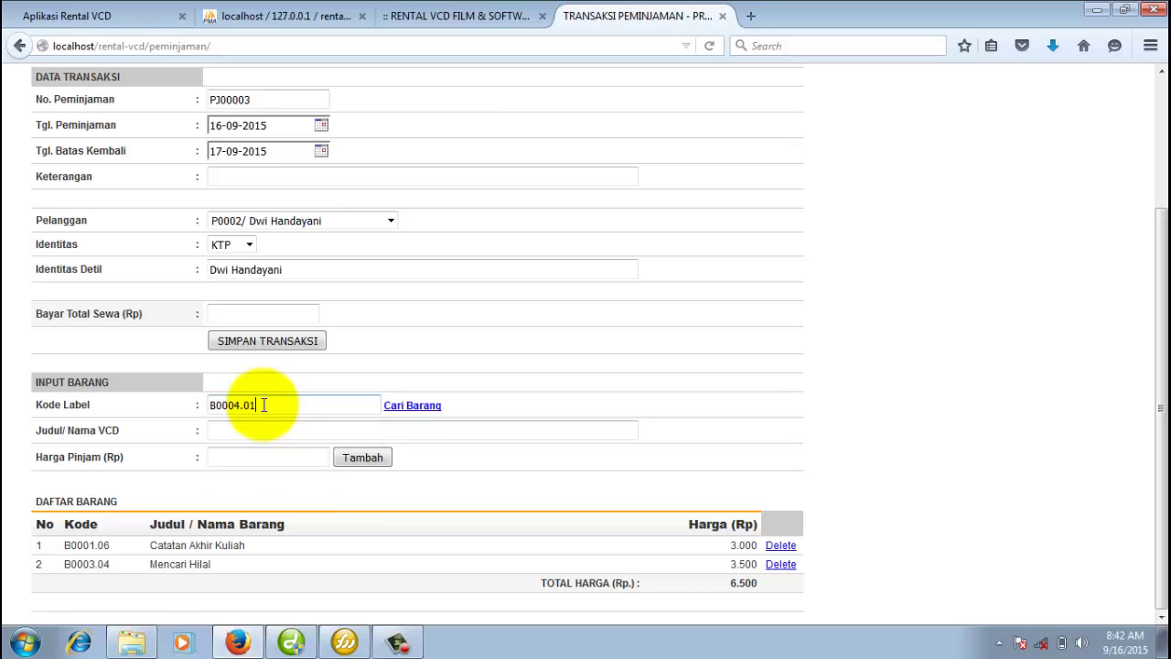
pyautogui.press('Tab')
pyautogui.press('Return')
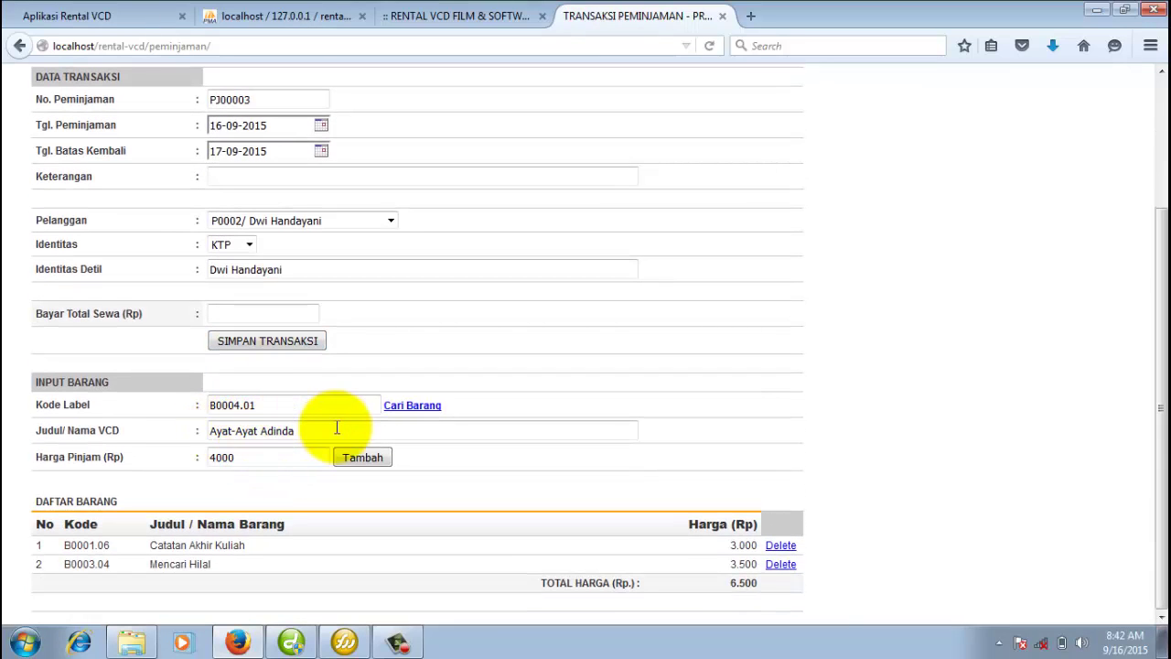
pyautogui.moveTo(265, 405); pyautogui.dragTo(188, 405)
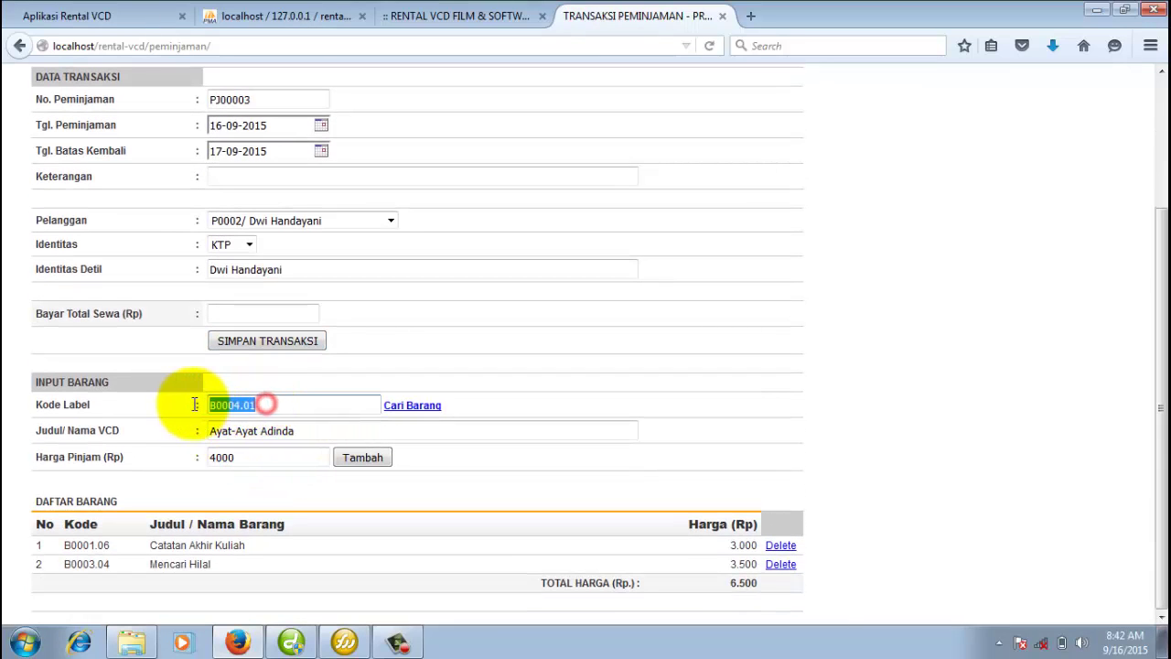
pyautogui.click(284, 403)
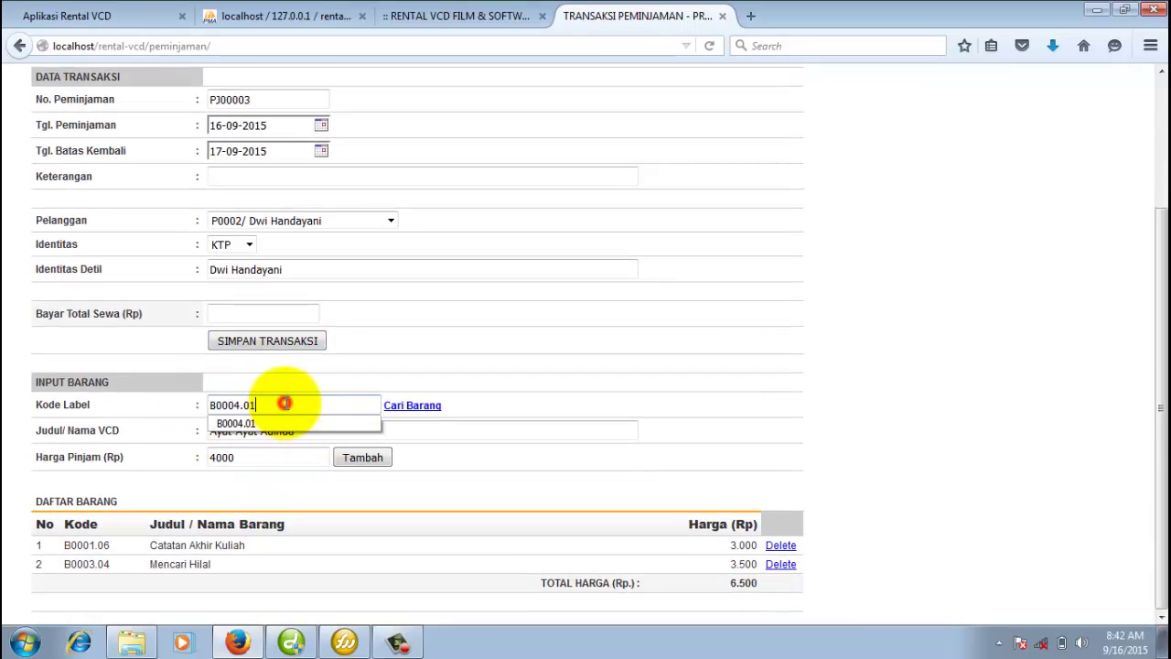
pyautogui.click(567, 402)
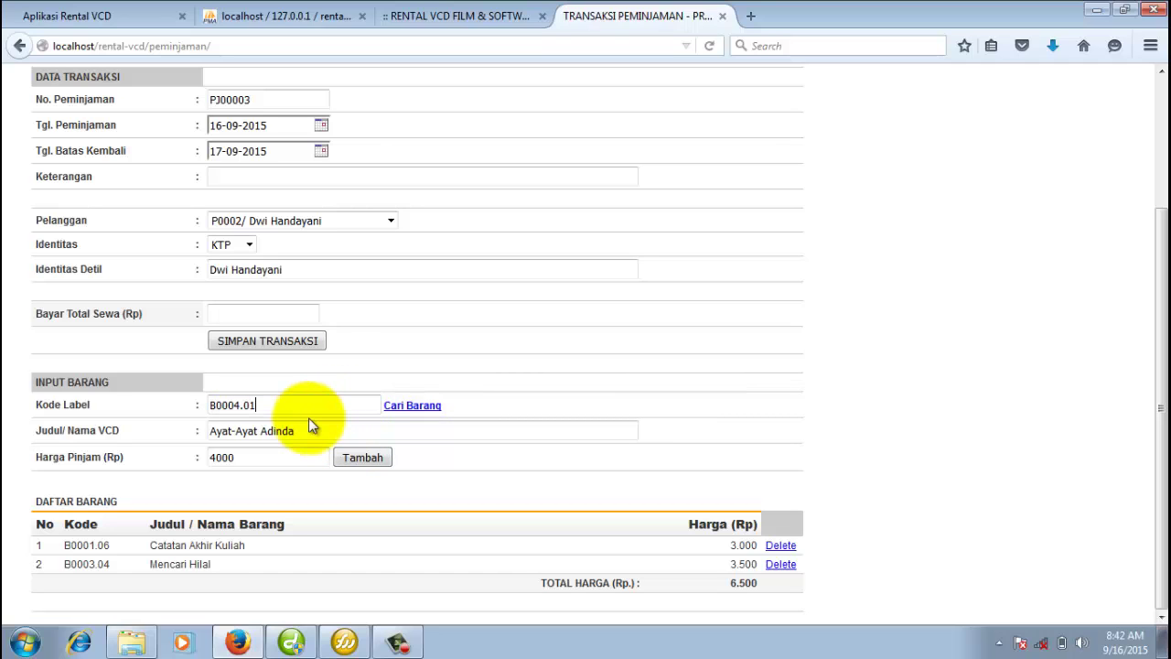
pyautogui.moveTo(259, 408); pyautogui.dragTo(209, 406)
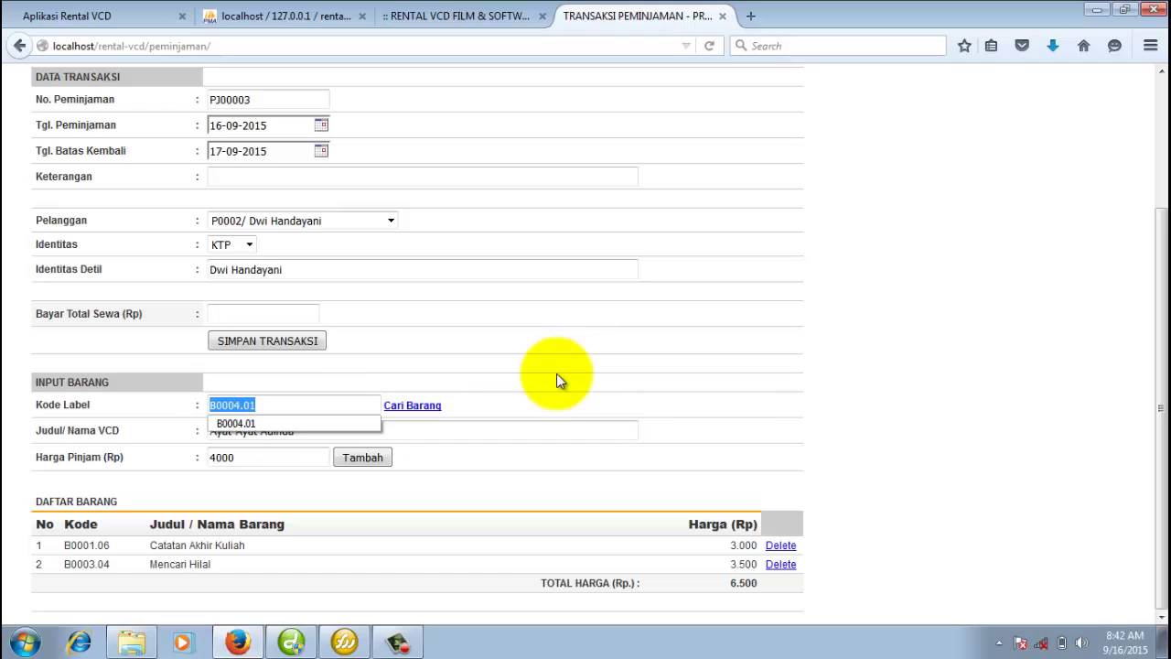
pyautogui.click(531, 399)
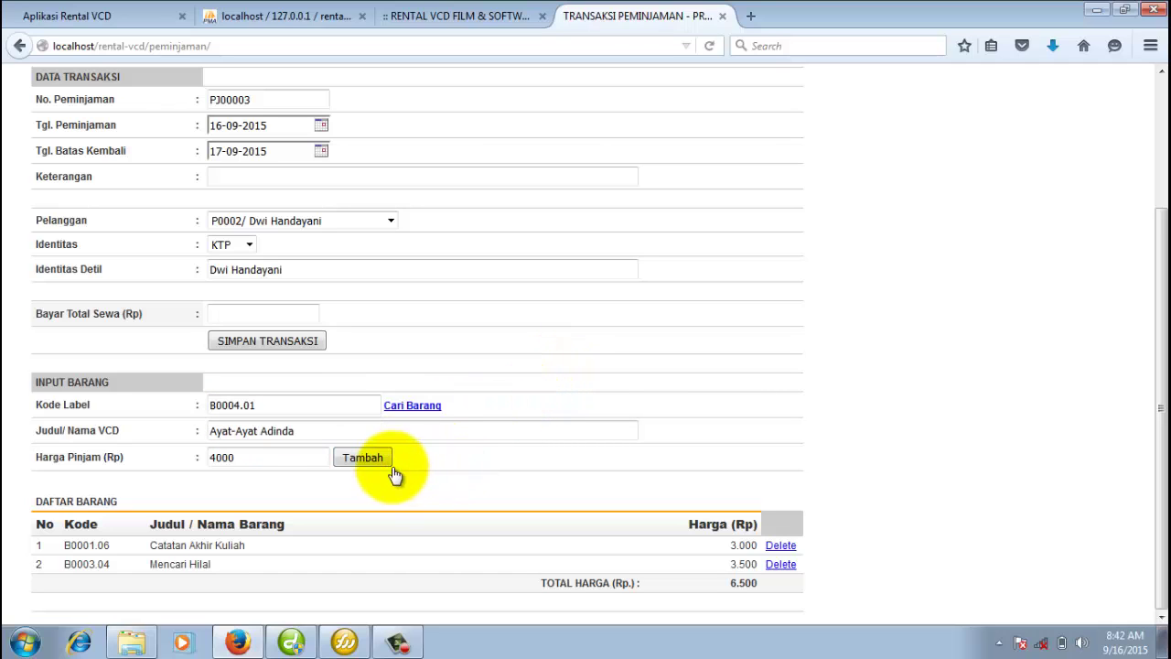
pyautogui.click(363, 460)
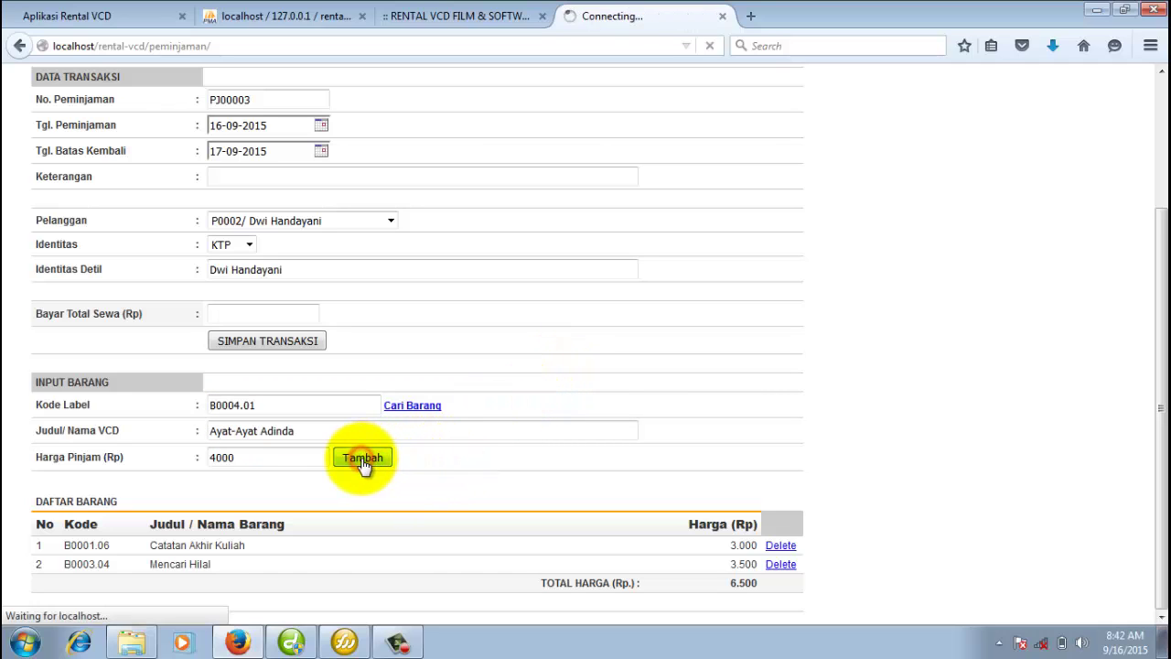
pyautogui.scroll(-3, 467, 459)
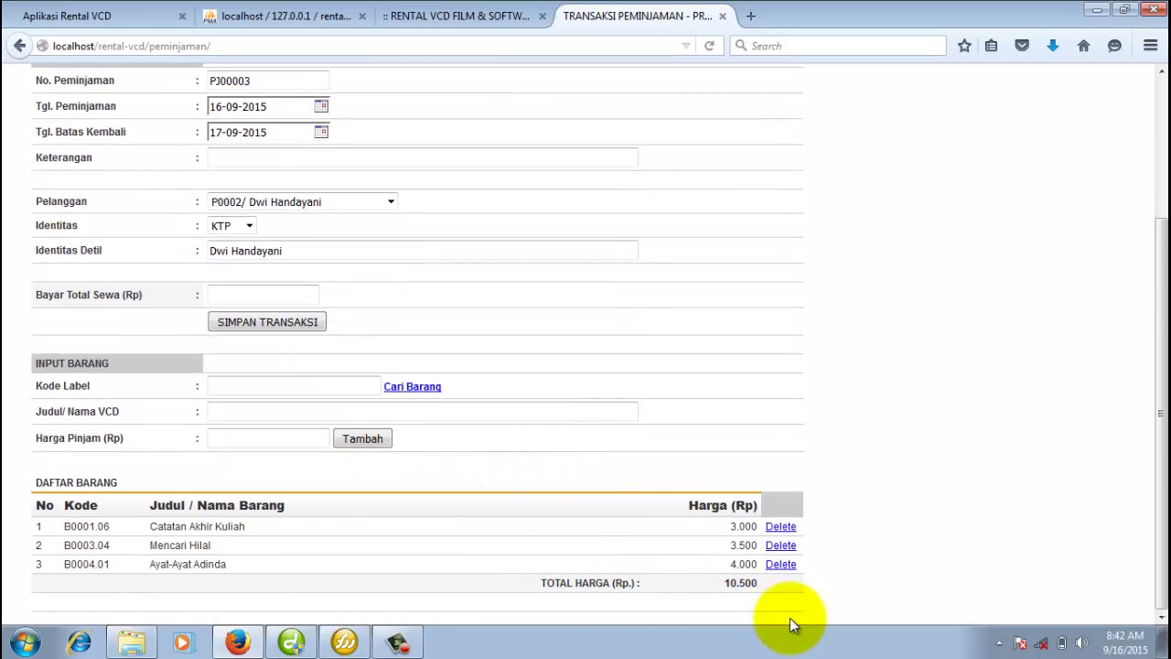
# Enter 10500 as the total rental payment.
pyautogui.click(231, 293)
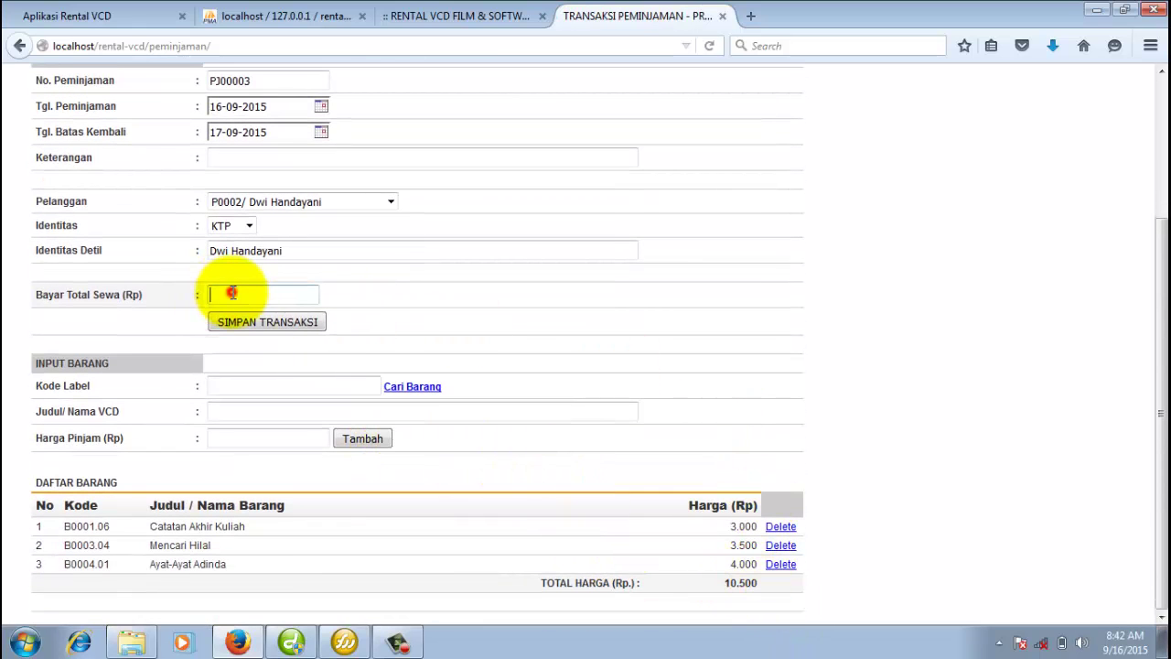
pyautogui.write('10500')
pyautogui.click(437, 303)
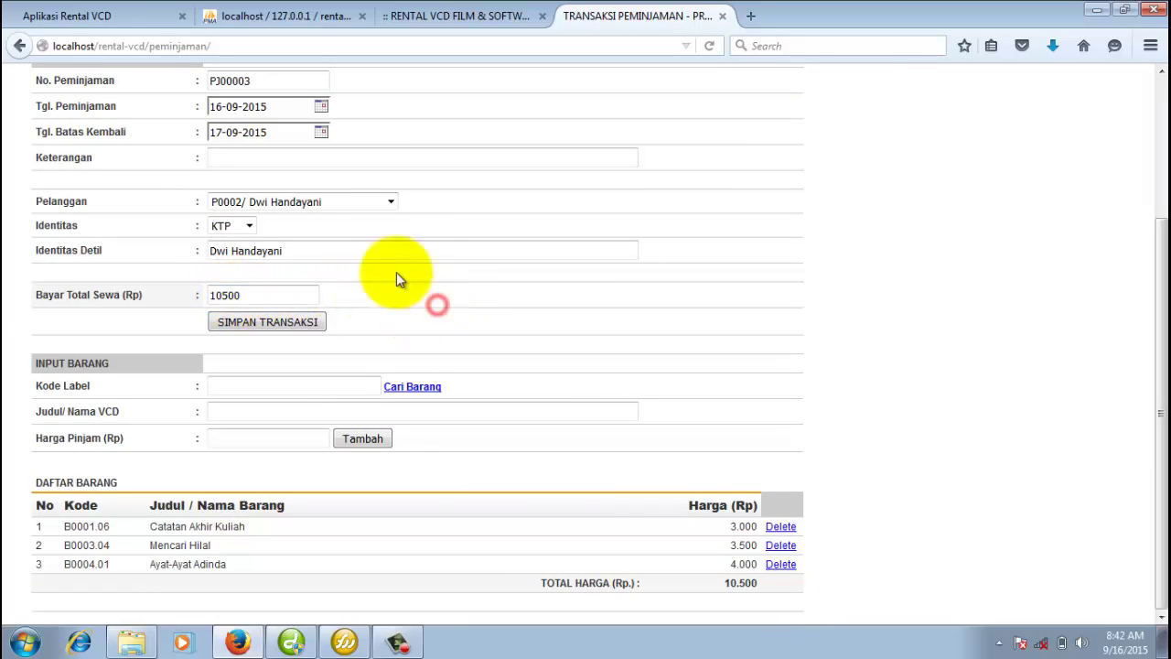
# Set the loan note to 'Peminjaman' using the autocomplete suggestion.
pyautogui.click(307, 159)
pyautogui.write('Peminjaman')
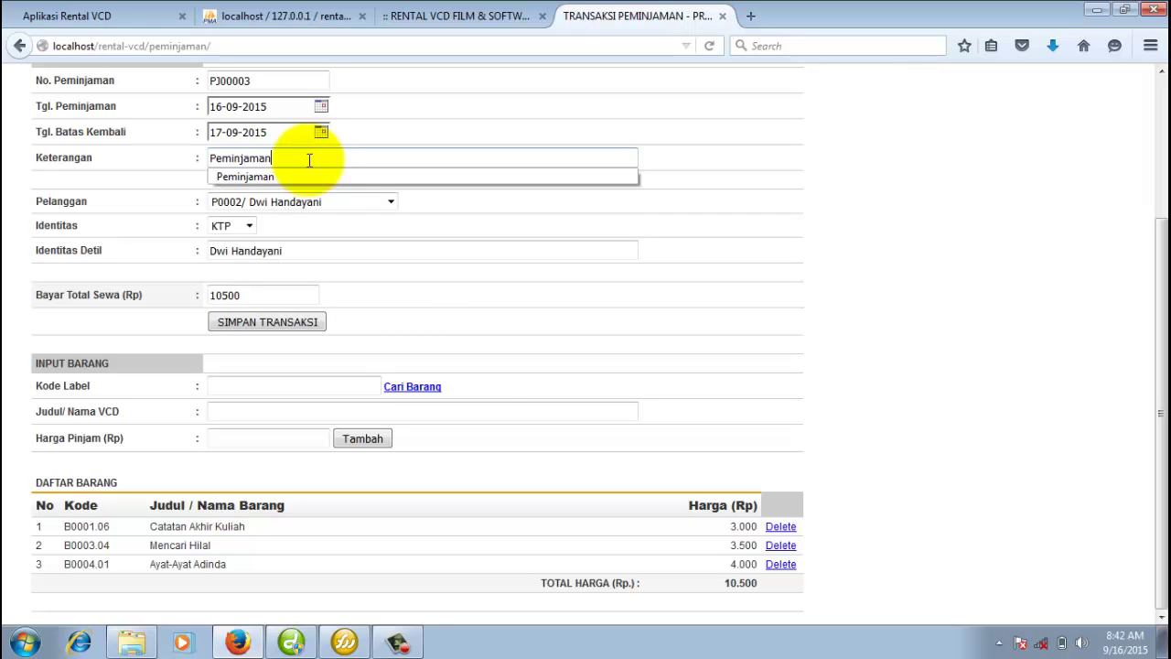
pyautogui.click(496, 368)
pyautogui.scroll(3, 496, 368)
pyautogui.scroll(-3, 494, 366)
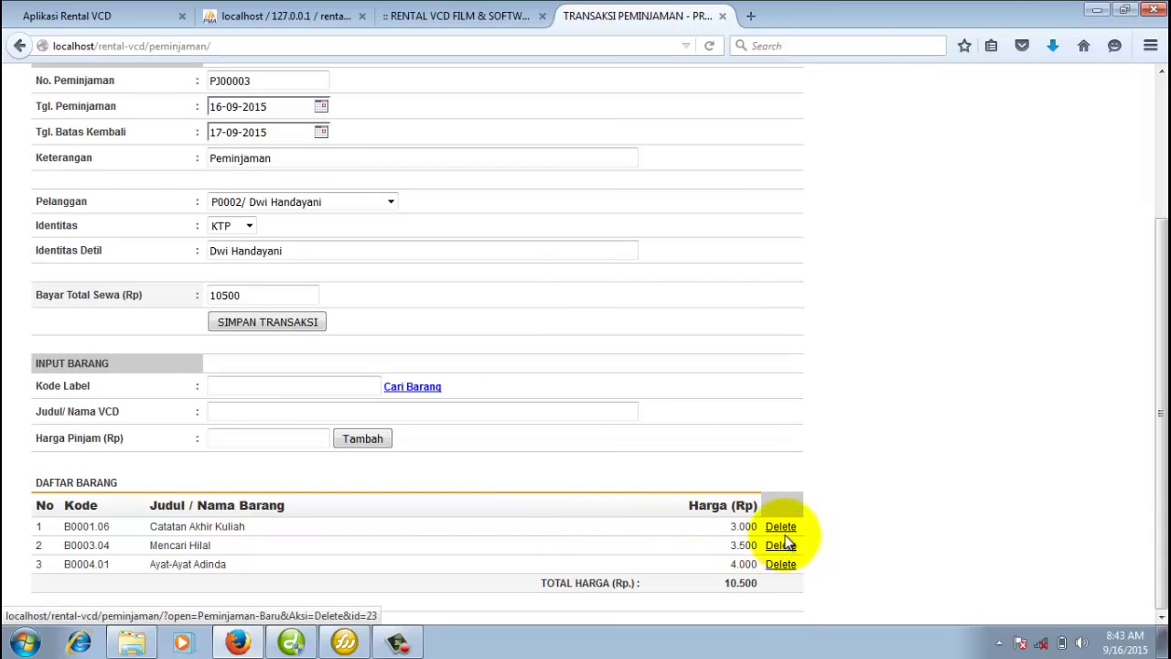
# Save loan PJ00003, cancel the dialog prompt, and close its receipt tab.
pyautogui.scroll(1, 583, 428)
pyautogui.scroll(1, 583, 428)
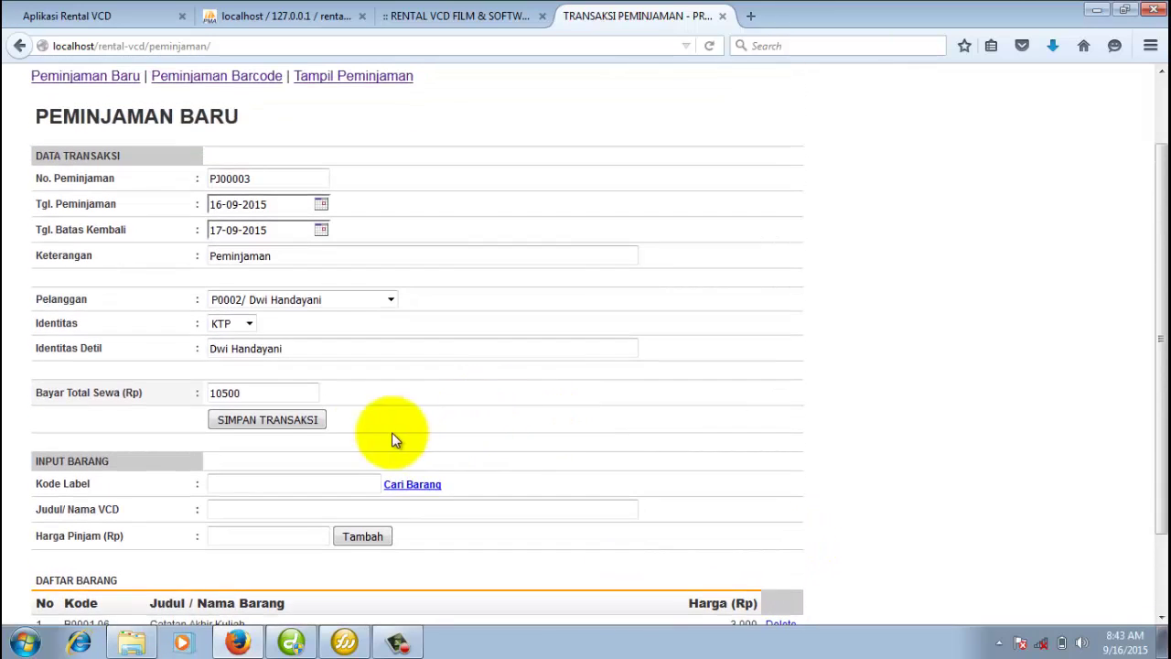
pyautogui.click(247, 423)
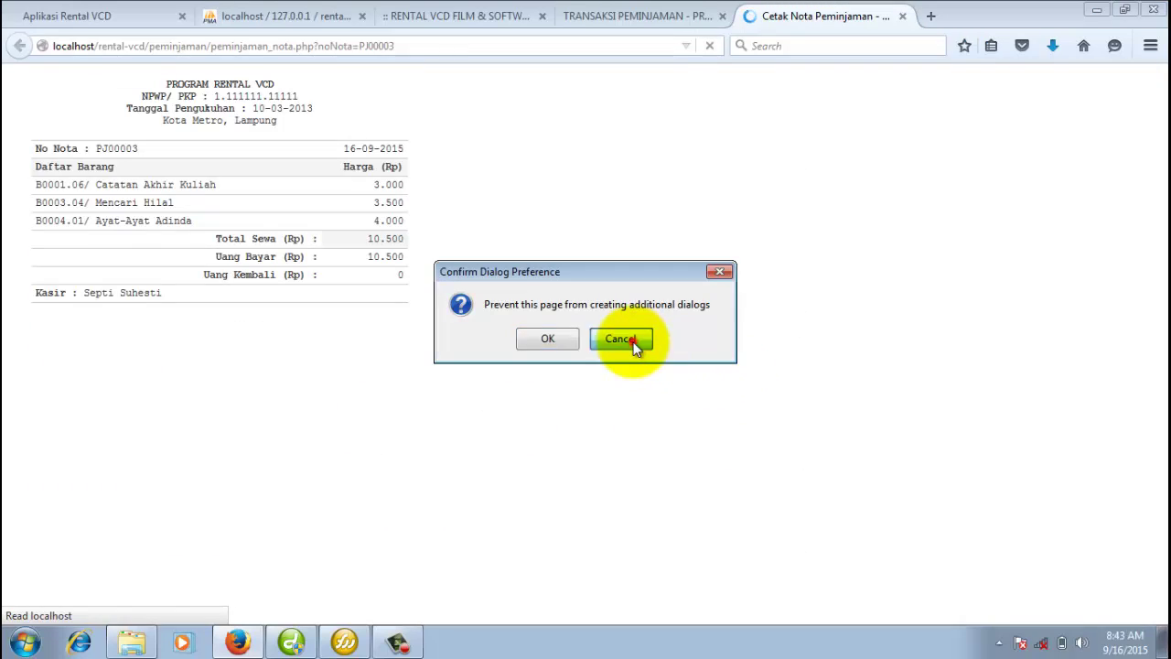
pyautogui.click(631, 340)
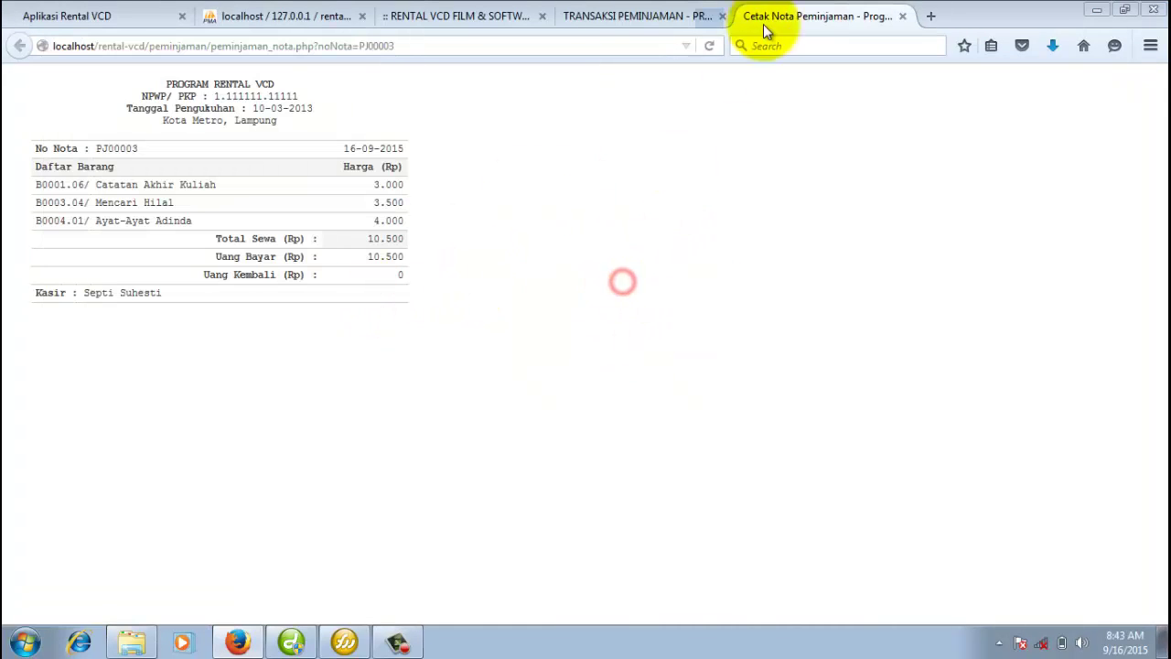
pyautogui.click(666, 17)
pyautogui.middleClick(826, 21)
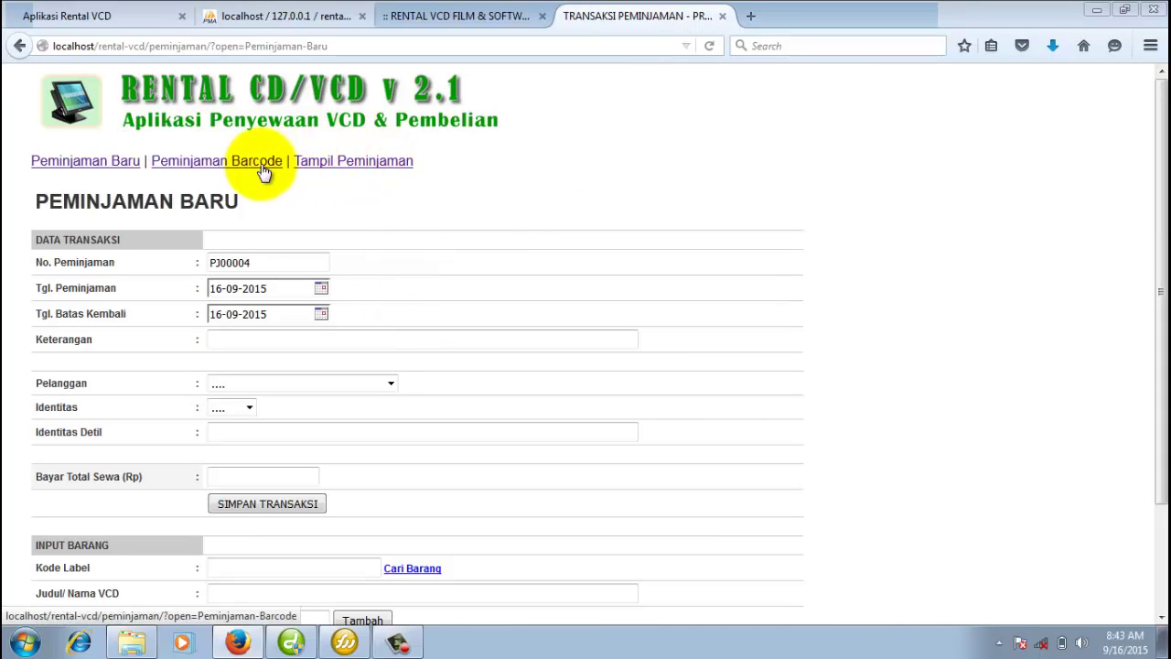
# On the barcode loan page, add copy B0001.01 of Catatan Akhir Kuliah from the label history.
pyautogui.click(236, 162)
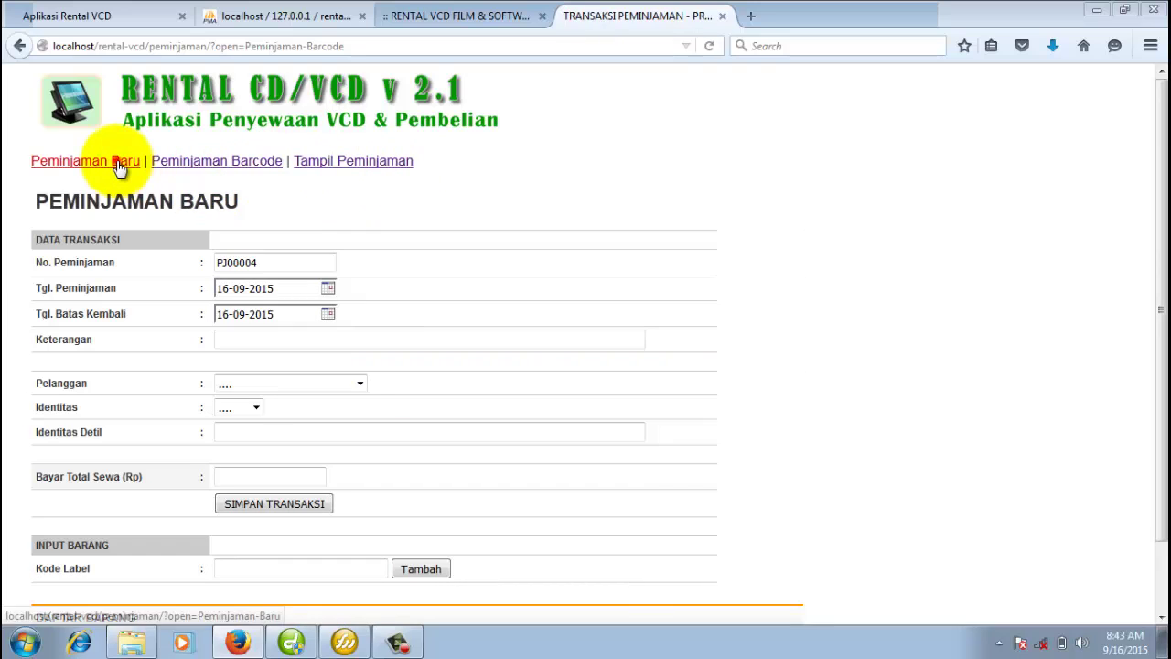
pyautogui.click(82, 161)
pyautogui.click(219, 163)
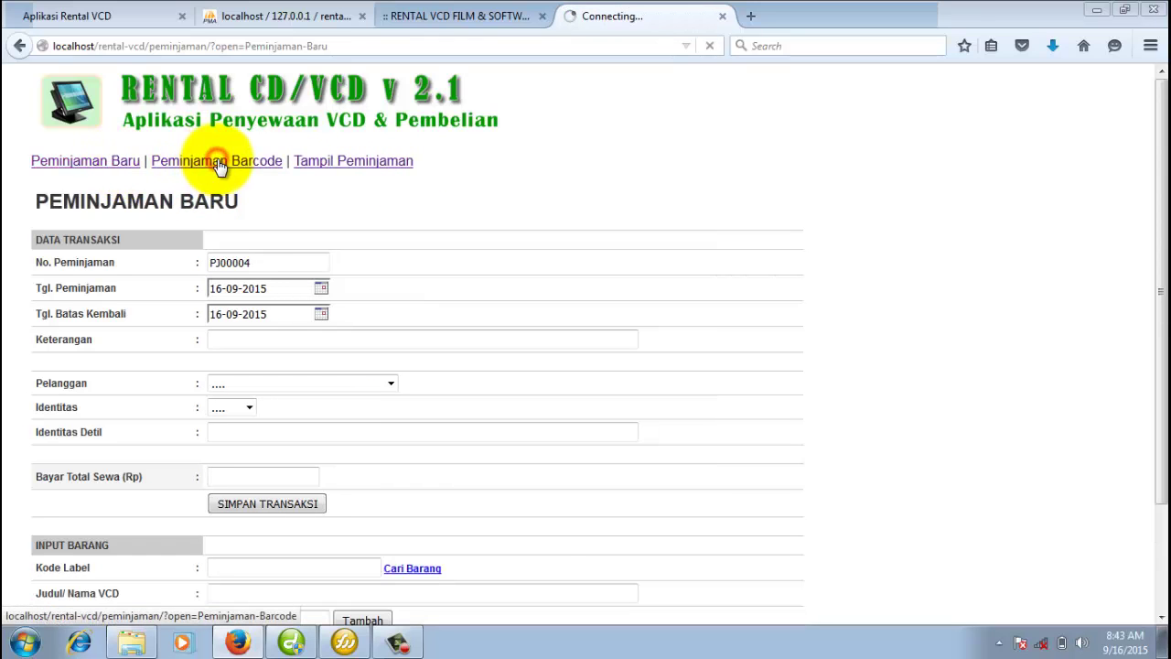
pyautogui.scroll(-2, 265, 457)
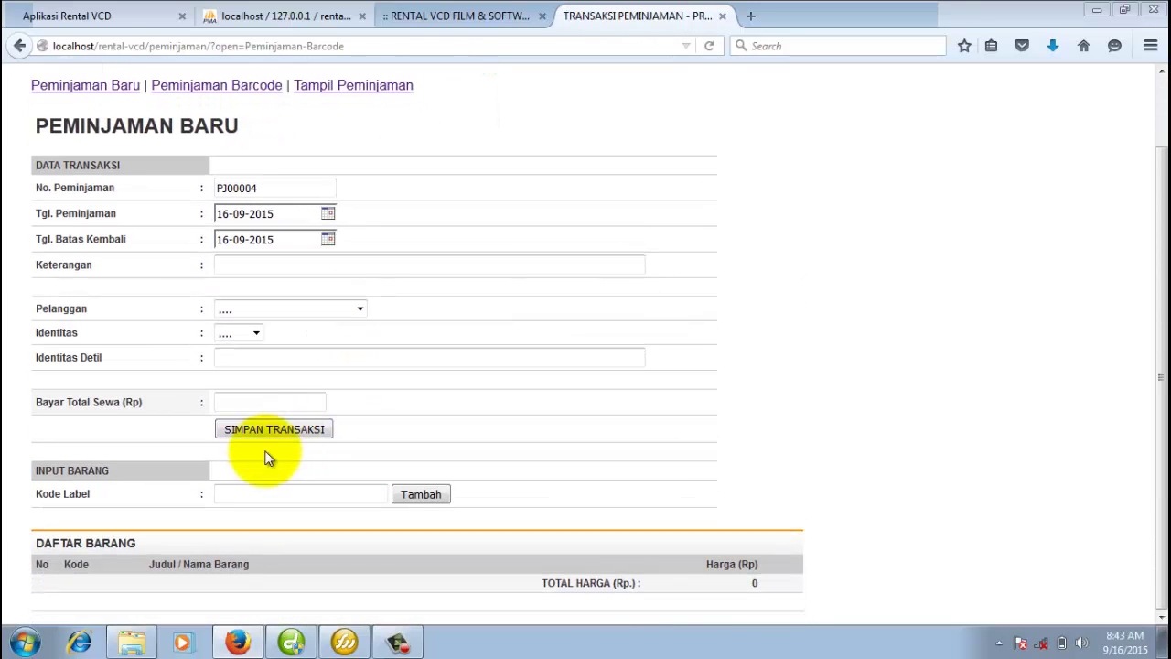
pyautogui.doubleClick(233, 494)
pyautogui.click(252, 514)
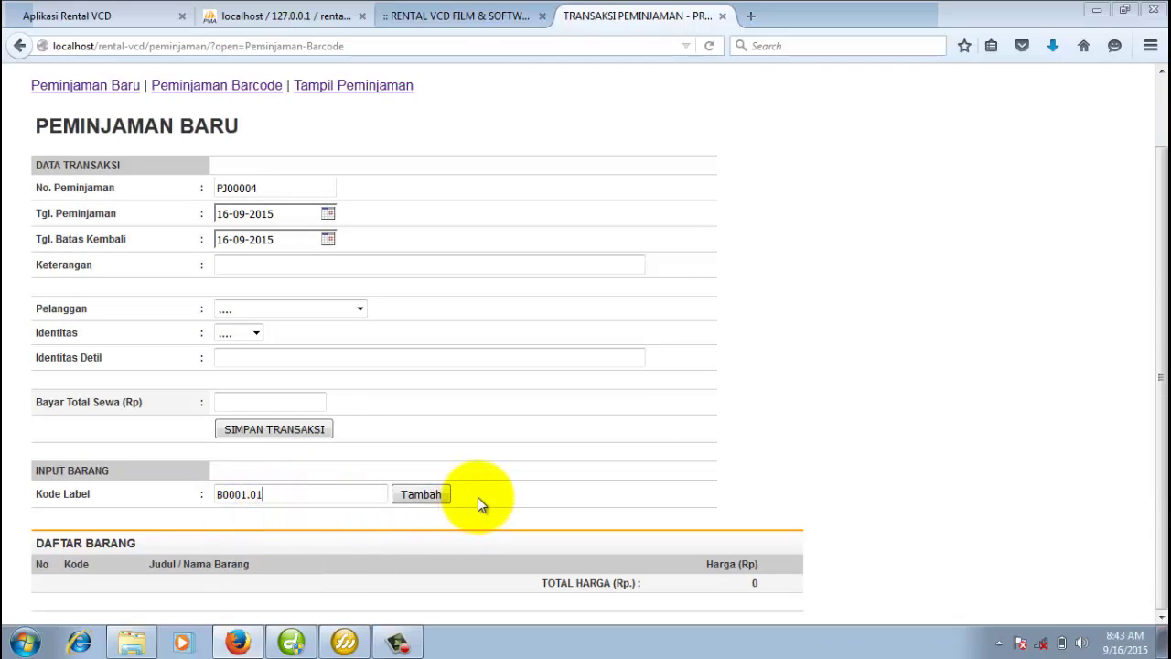
pyautogui.click(420, 494)
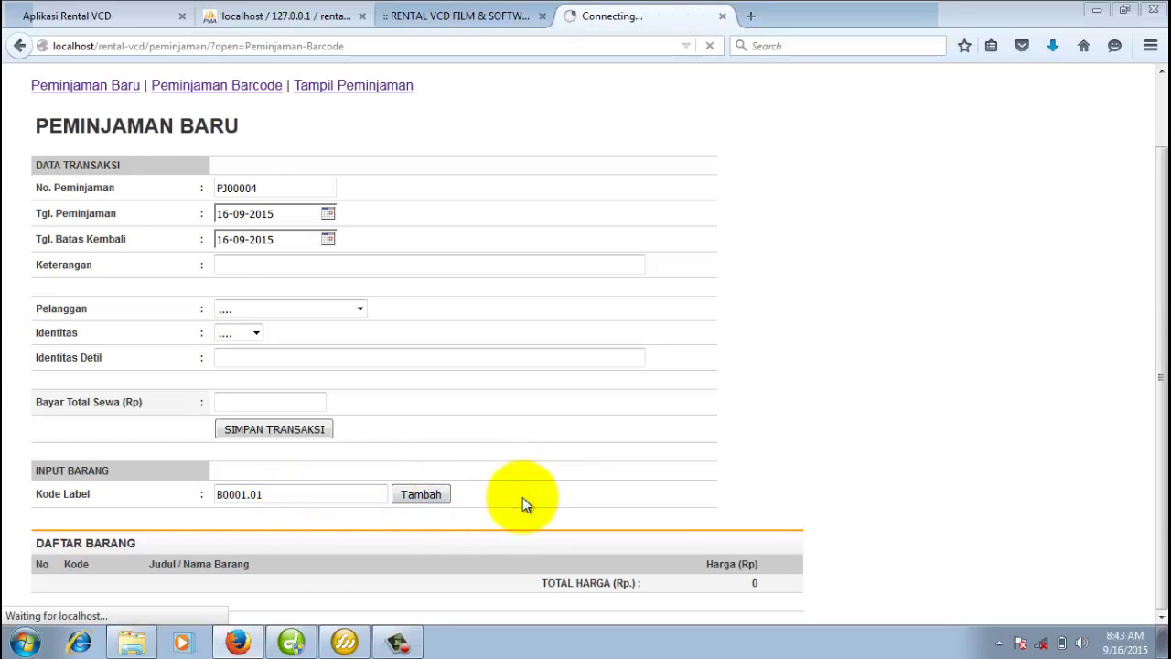
# Add copy B0002.03 of Surga yang Tak Dirindukan, bringing the total to 6.500.
pyautogui.scroll(-2, 525, 486)
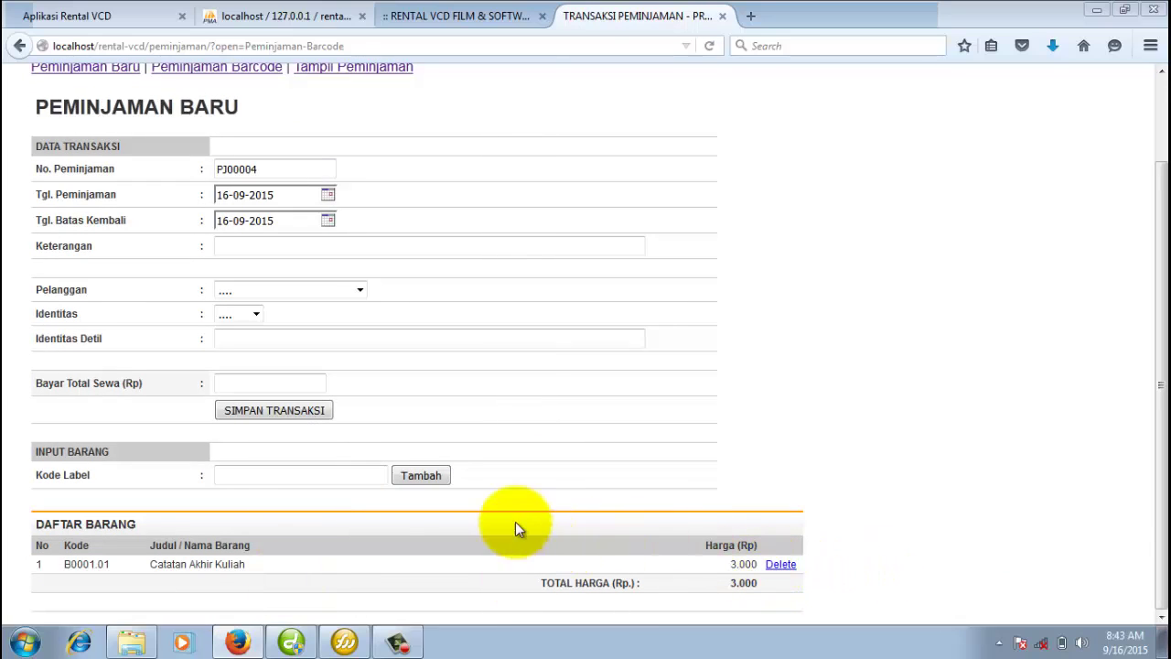
pyautogui.click(289, 474)
pyautogui.click(282, 541)
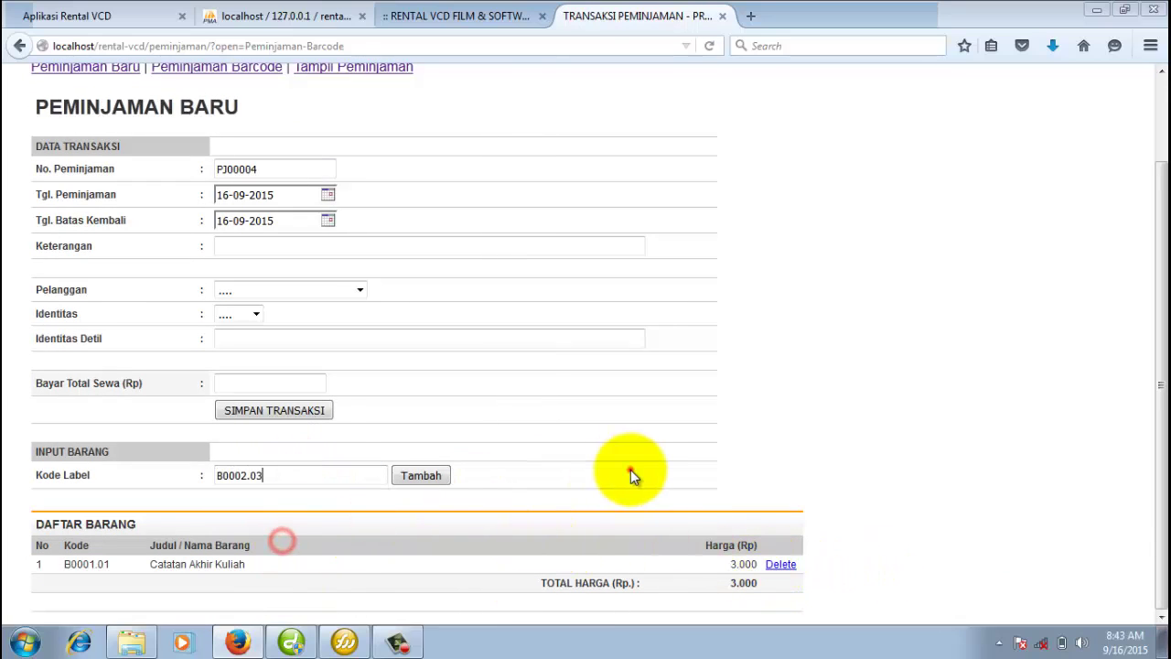
pyautogui.press('Return')
pyautogui.scroll(-2, 275, 513)
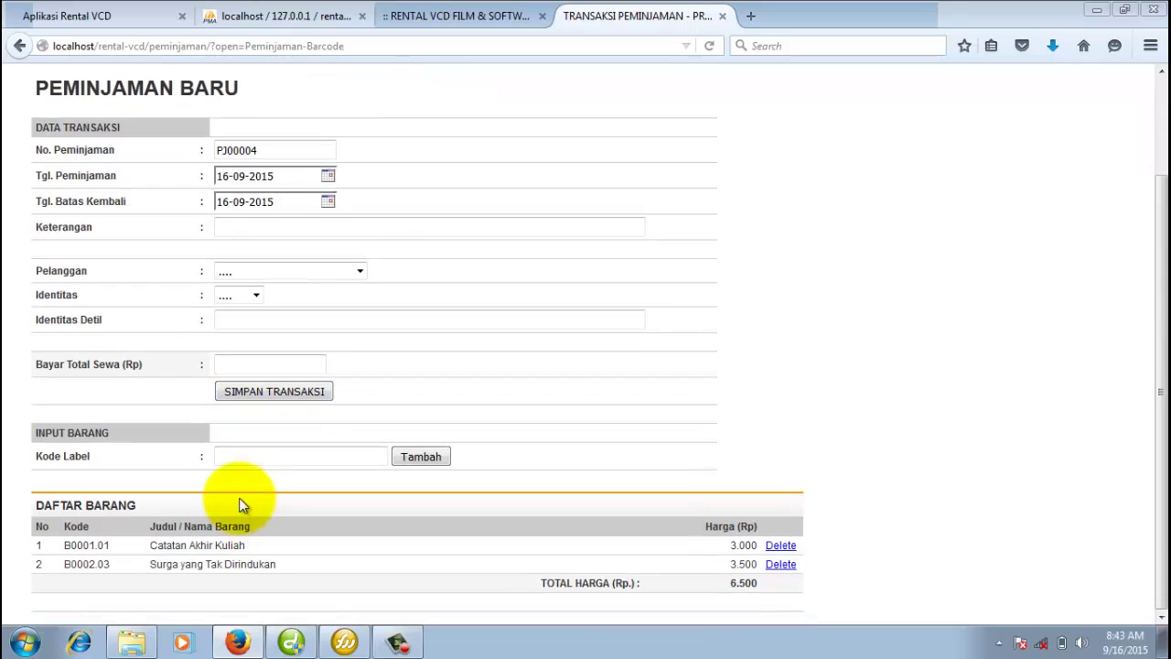
pyautogui.click(245, 456)
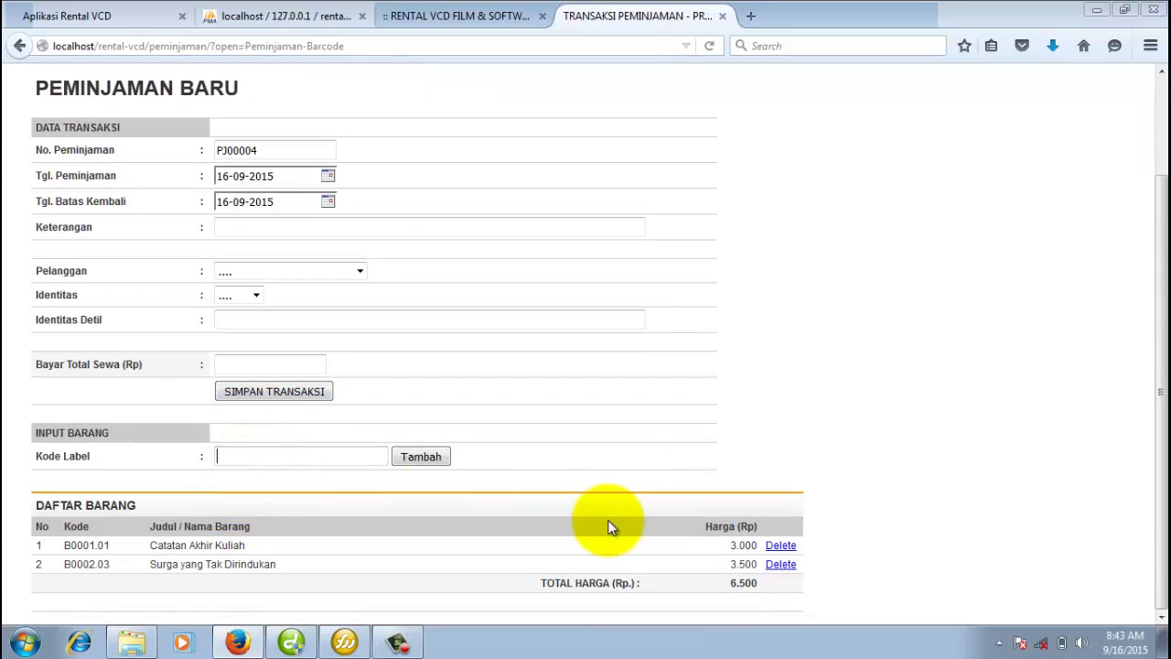
# Choose the loan's customer and set the identity type to KTP.
pyautogui.click(325, 274)
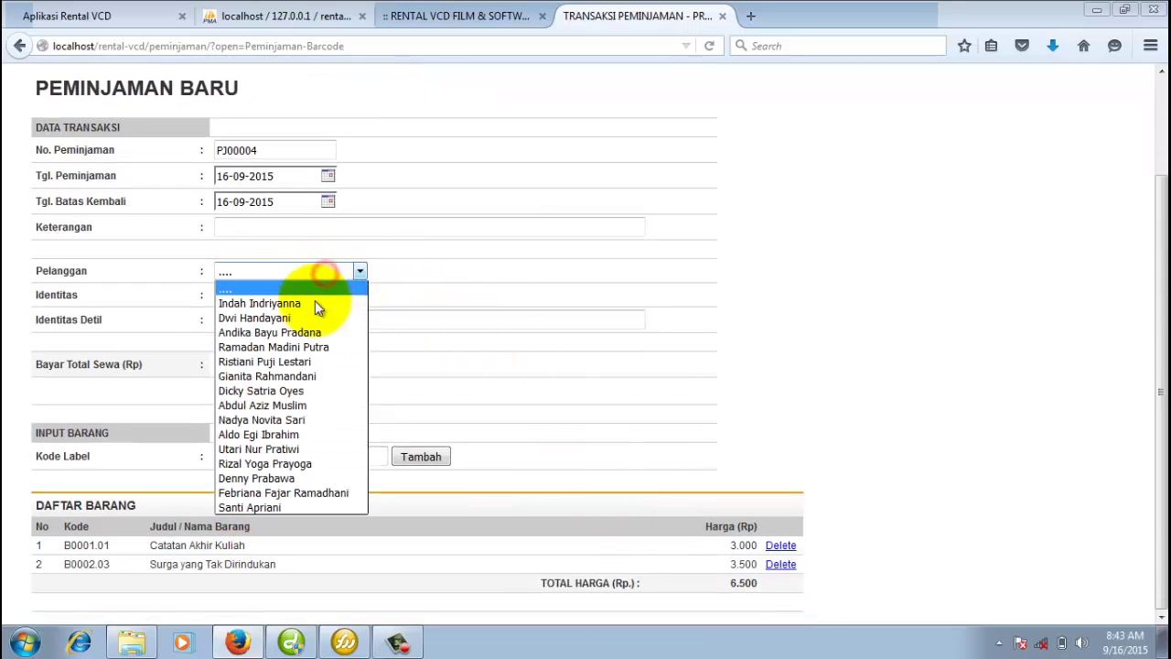
pyautogui.click(321, 348)
pyautogui.click(255, 294)
pyautogui.click(257, 342)
pyautogui.click(260, 325)
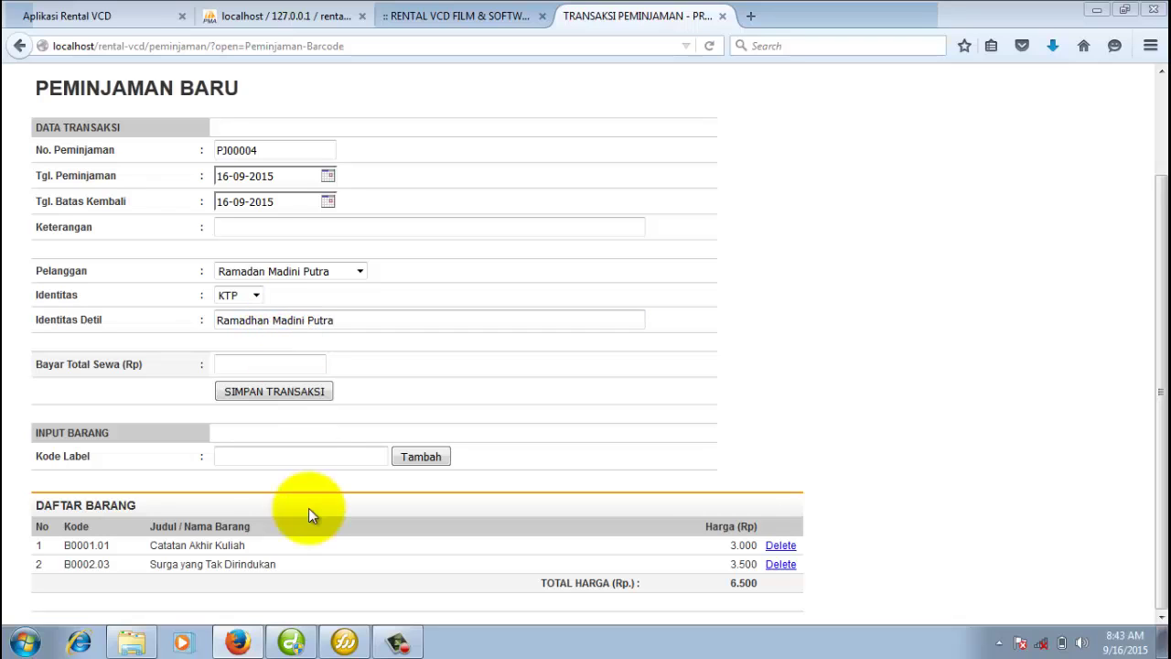
pyautogui.click(318, 361)
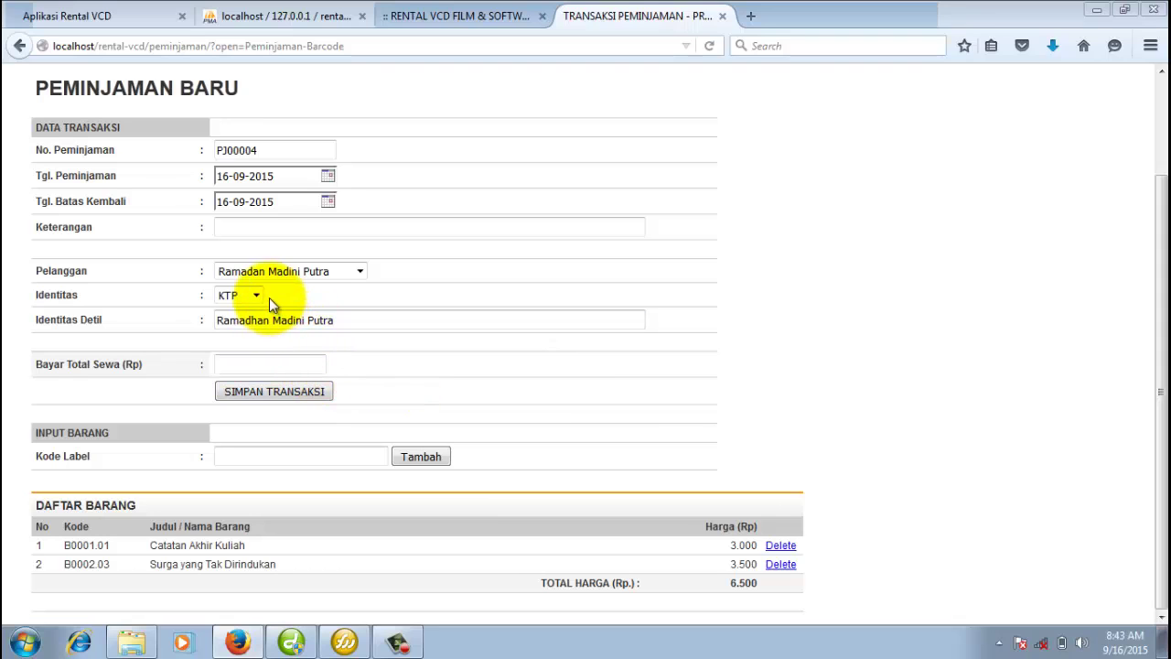
pyautogui.moveTo(216, 320); pyautogui.dragTo(387, 320)
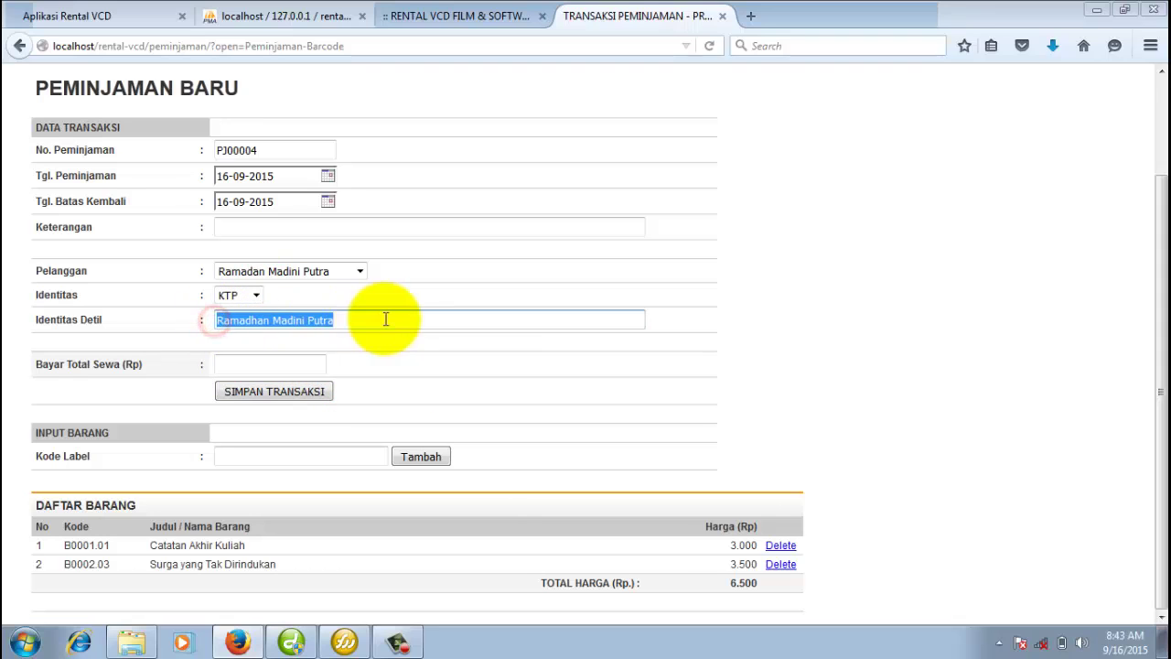
pyautogui.click(375, 362)
# Enter a 6500 payment, check the customer in the customer list, and save loan PJ00004.
pyautogui.click(299, 363)
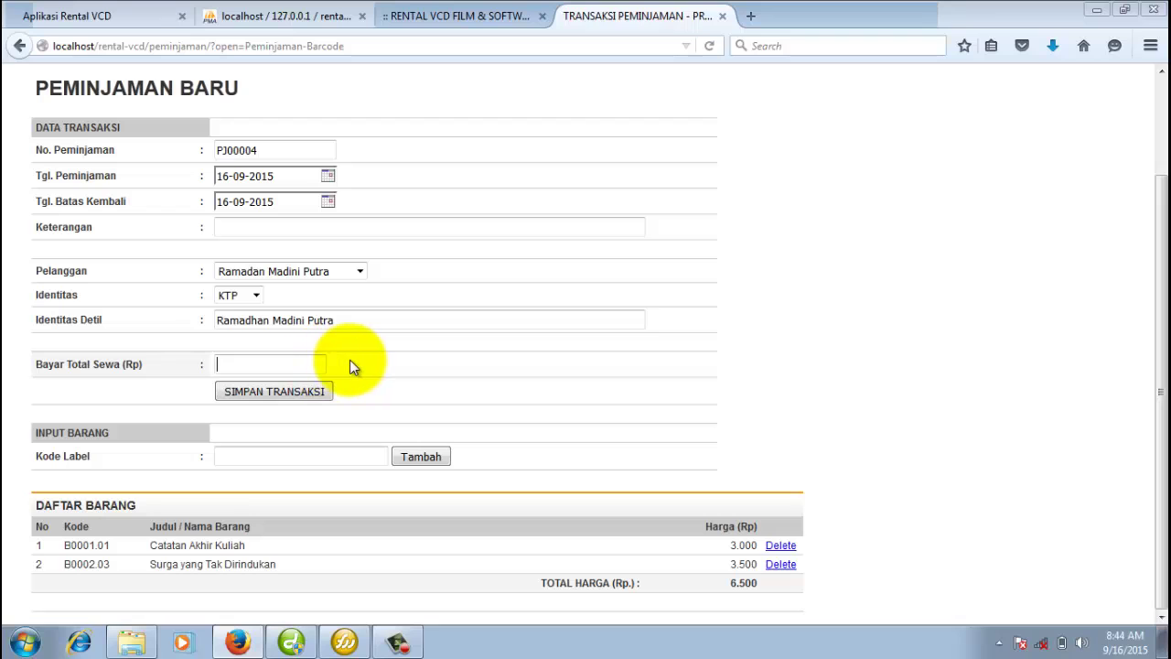
pyautogui.write('6500')
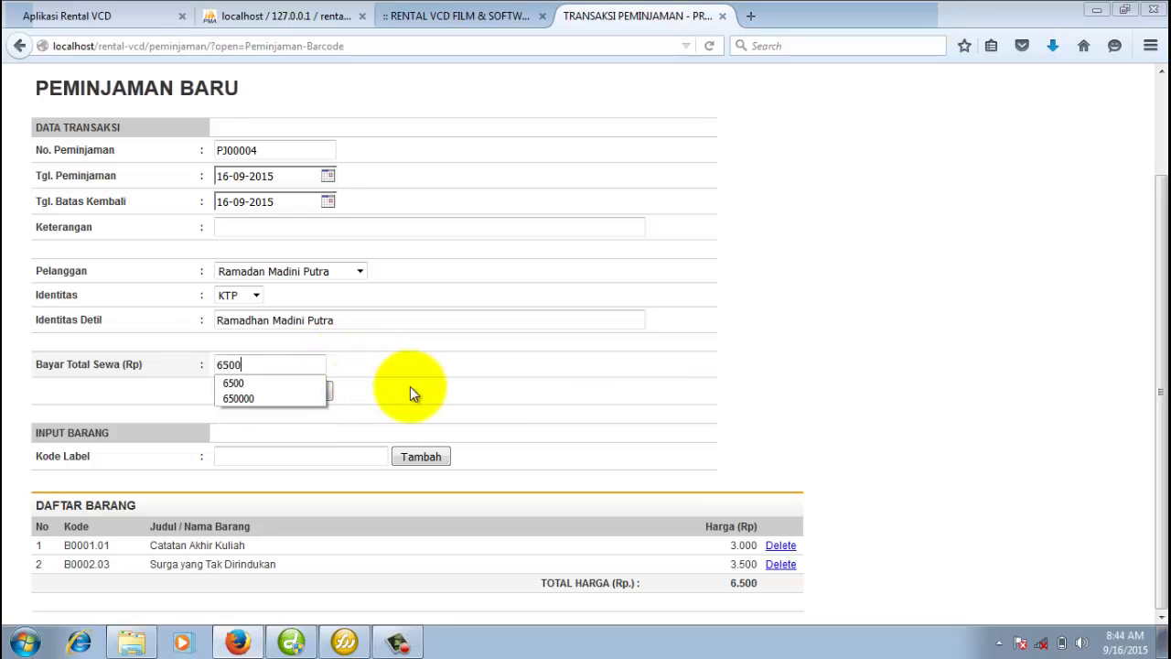
pyautogui.click(517, 389)
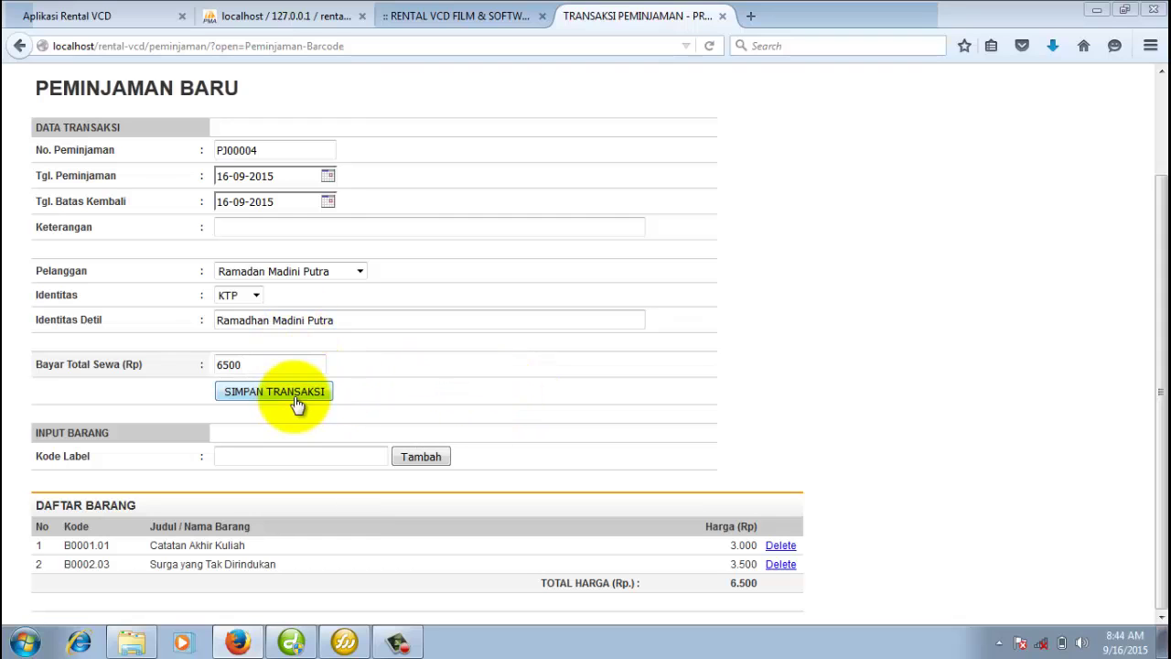
pyautogui.click(360, 271)
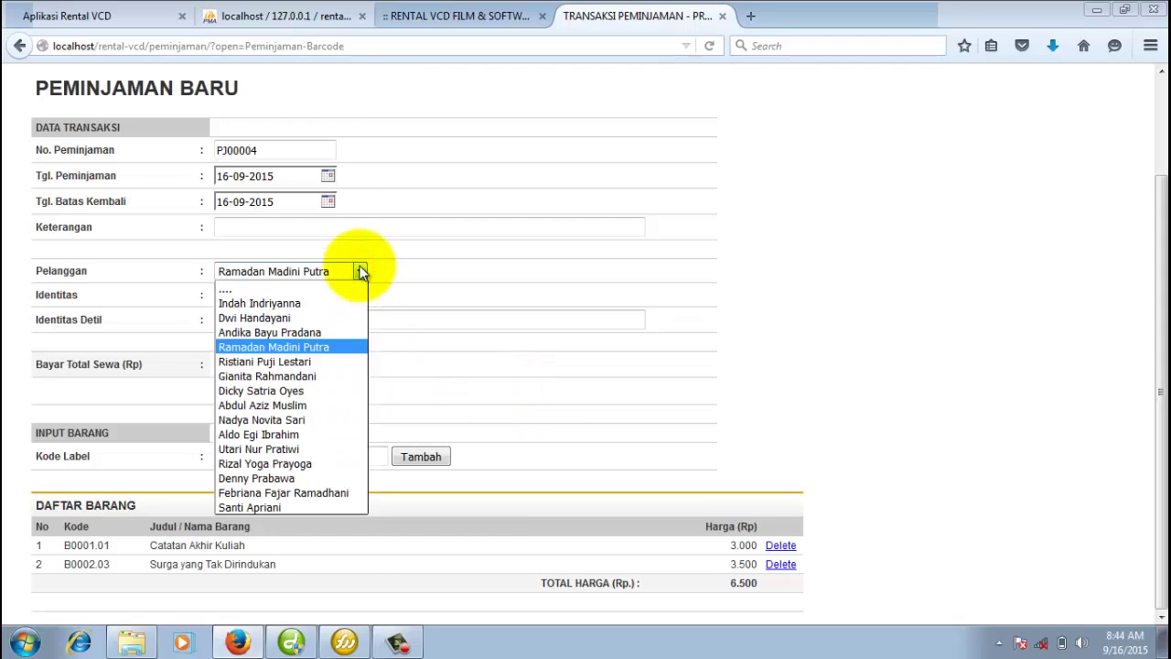
pyautogui.click(446, 265)
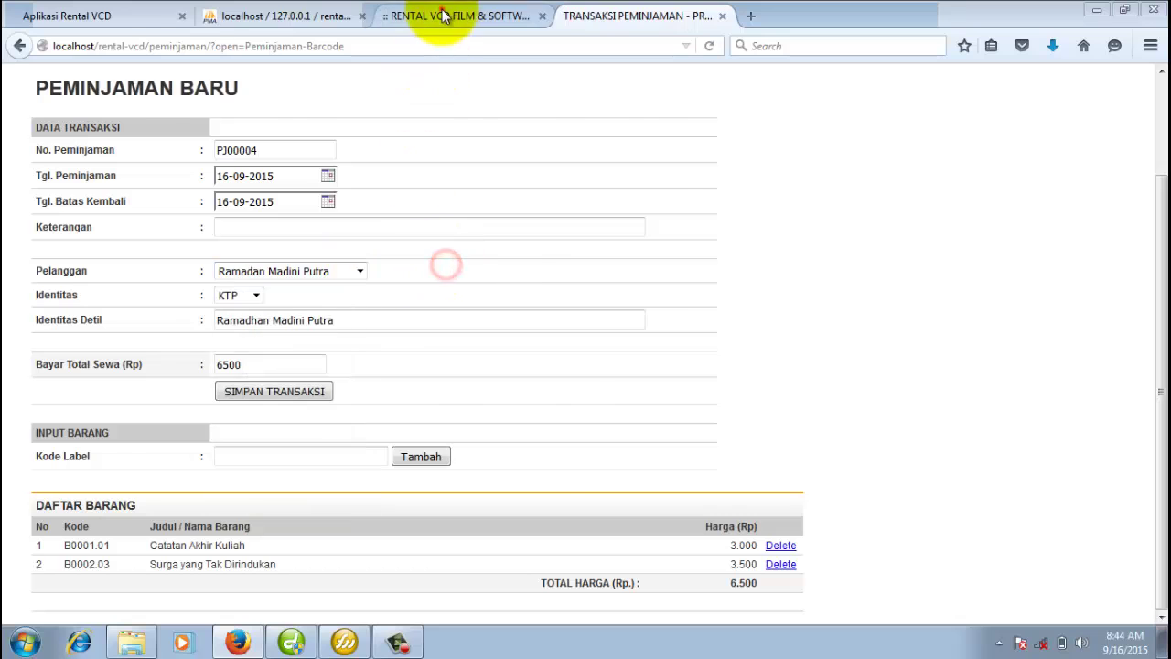
pyautogui.click(442, 12)
pyautogui.click(112, 255)
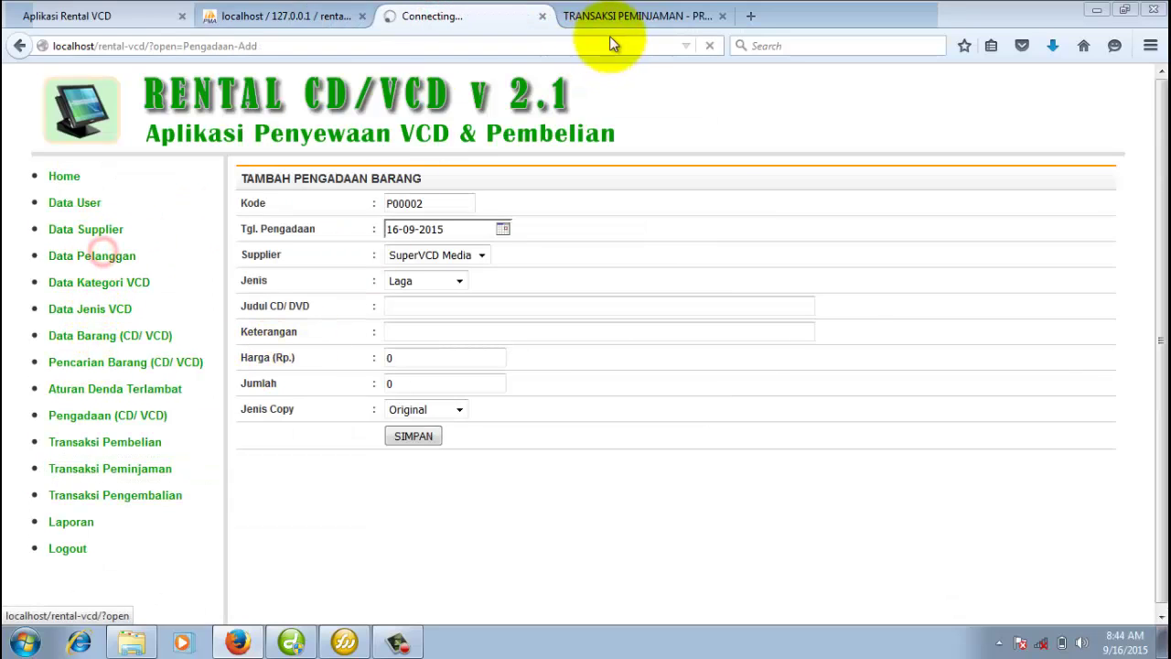
pyautogui.click(645, 17)
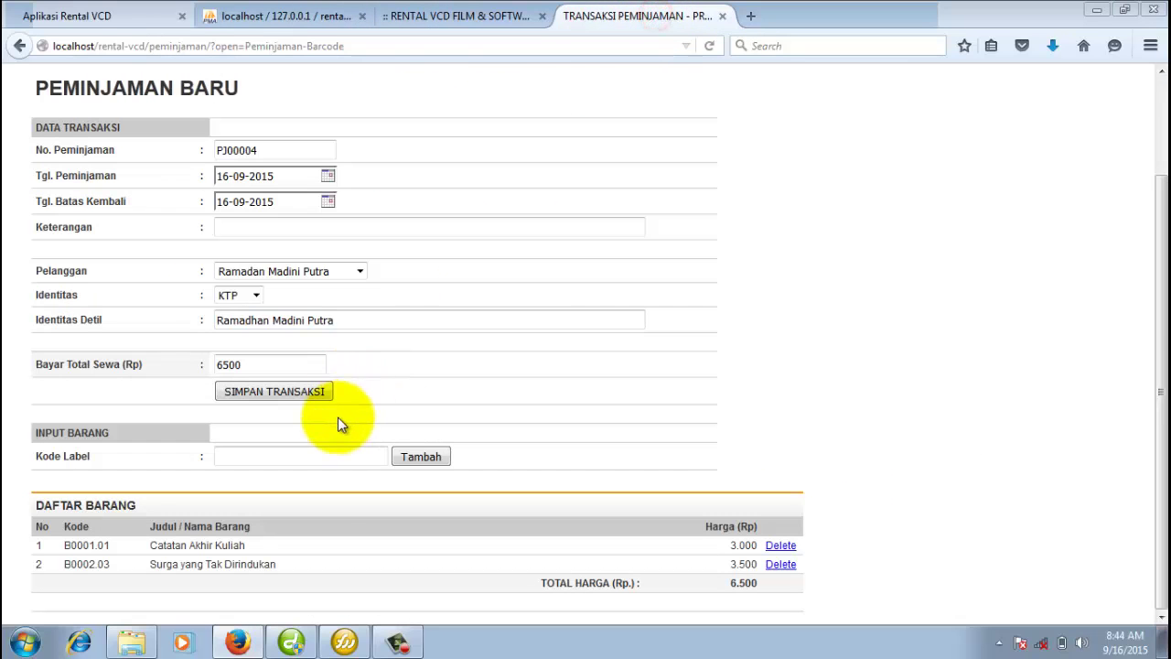
pyautogui.click(300, 398)
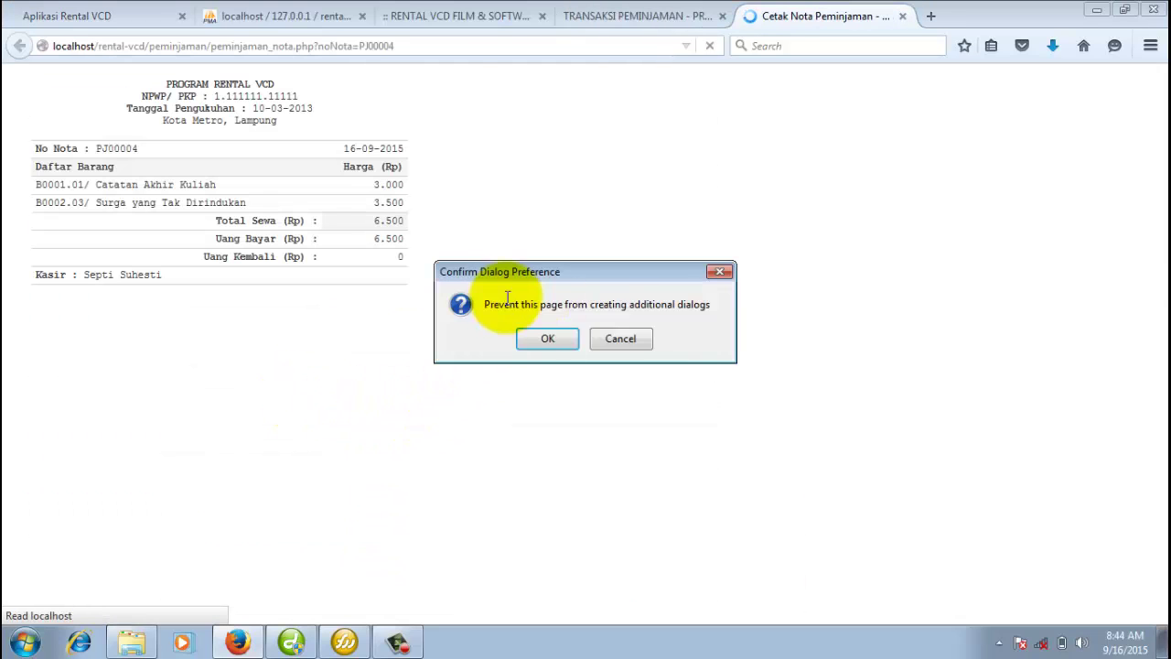
# Skip printing the PJ00004 receipt and close its receipt page.
pyautogui.click(621, 340)
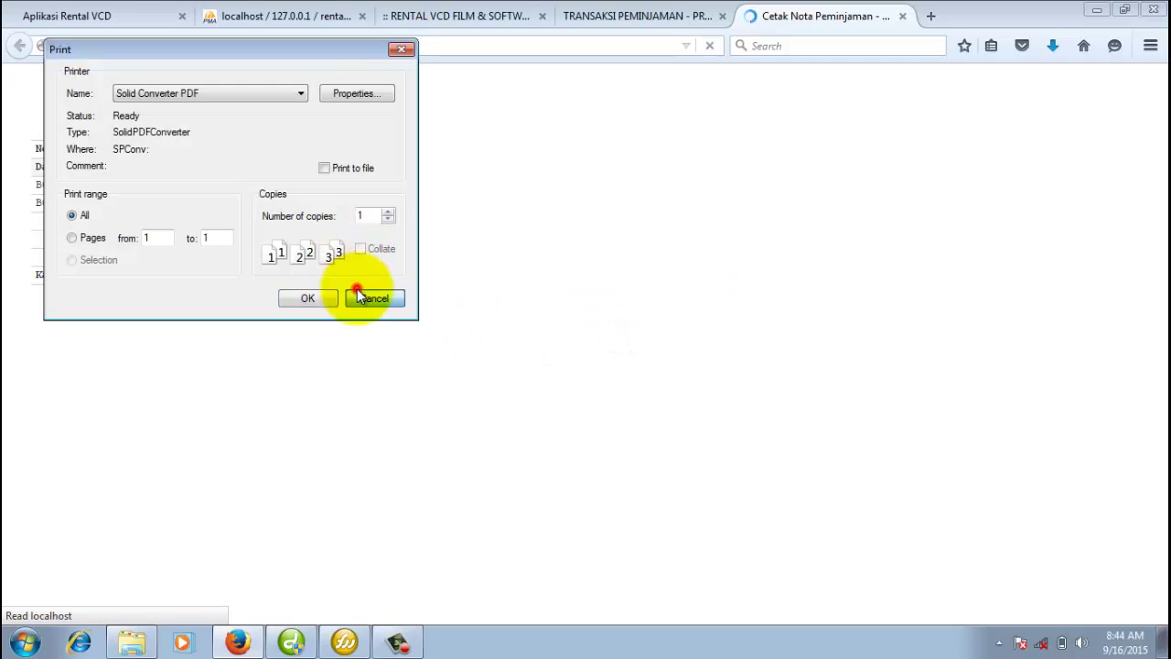
pyautogui.click(358, 291)
pyautogui.click(902, 15)
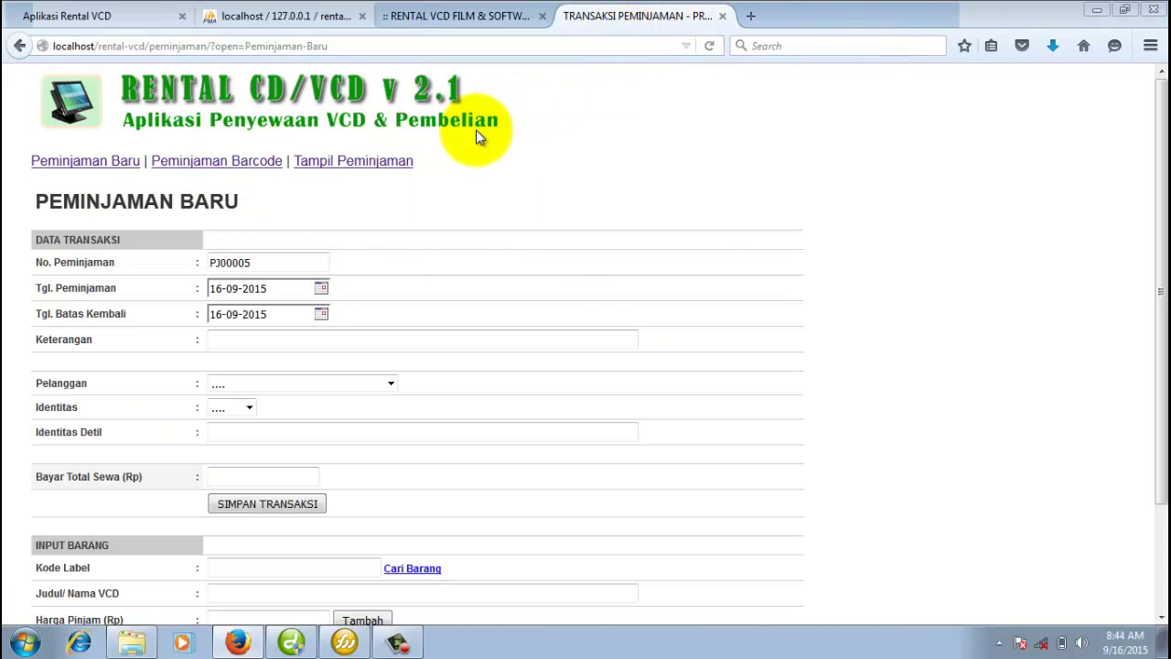
# Check the September 2015 loan list, then start new loan PJ00005.
pyautogui.click(389, 161)
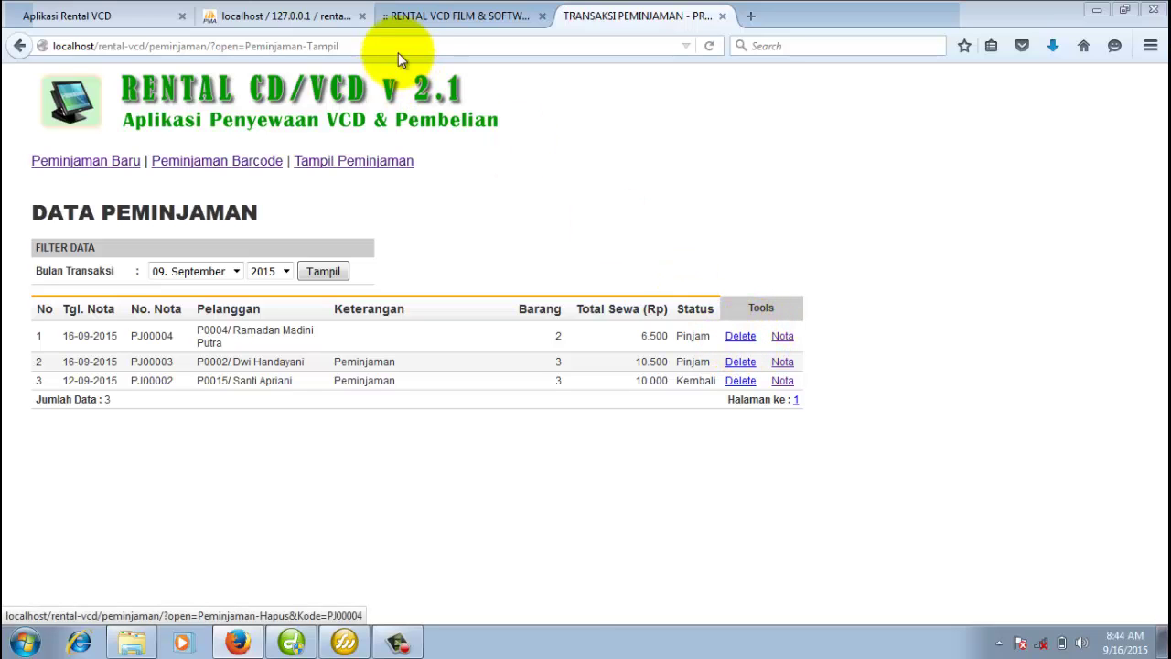
pyautogui.click(439, 20)
pyautogui.click(576, 17)
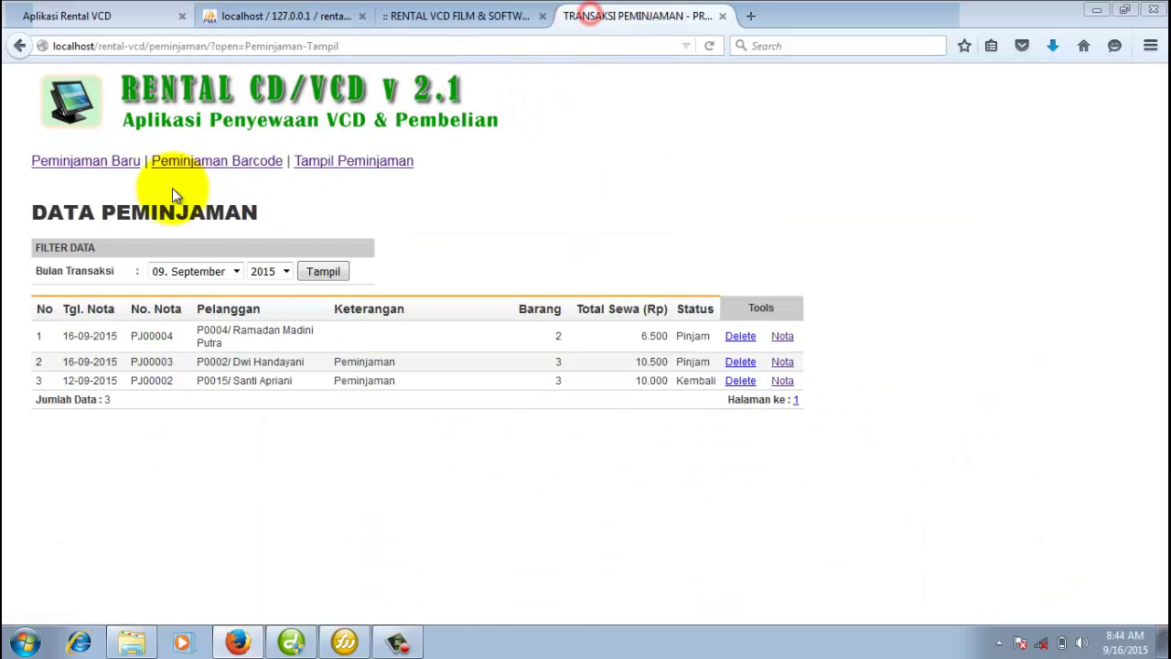
pyautogui.click(118, 168)
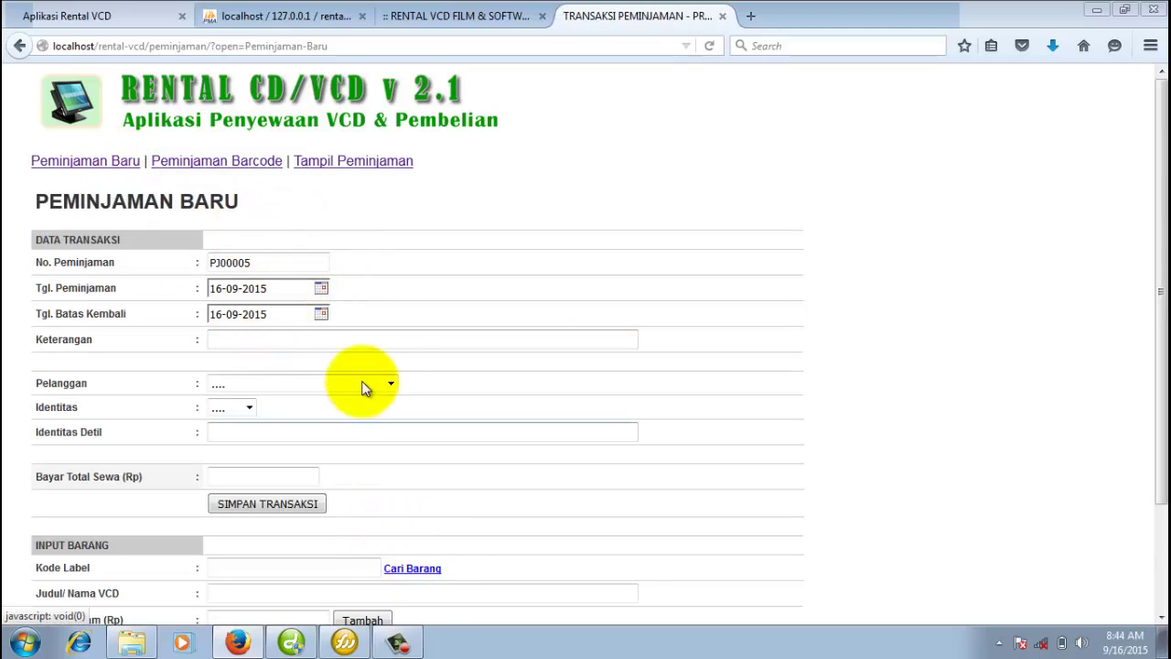
# Open the item search window and browse label codes B0002.03, B0003.04 and unavailable B0001.06.
pyautogui.click(422, 565)
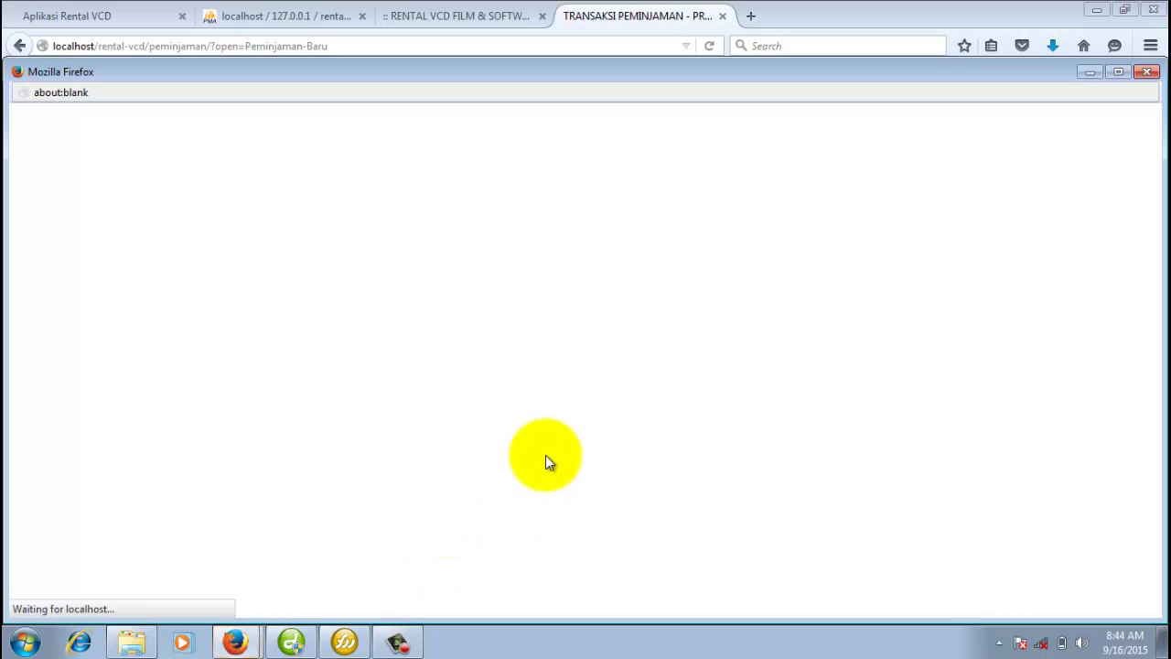
pyautogui.scroll(-2, 777, 466)
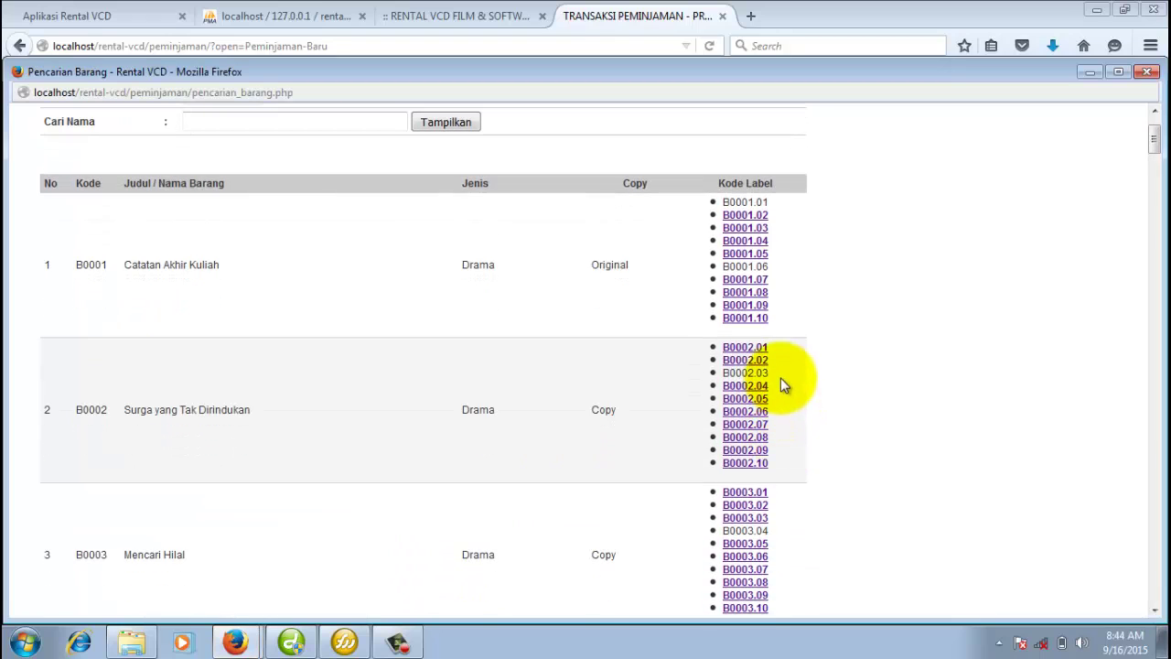
pyautogui.doubleClick(775, 372)
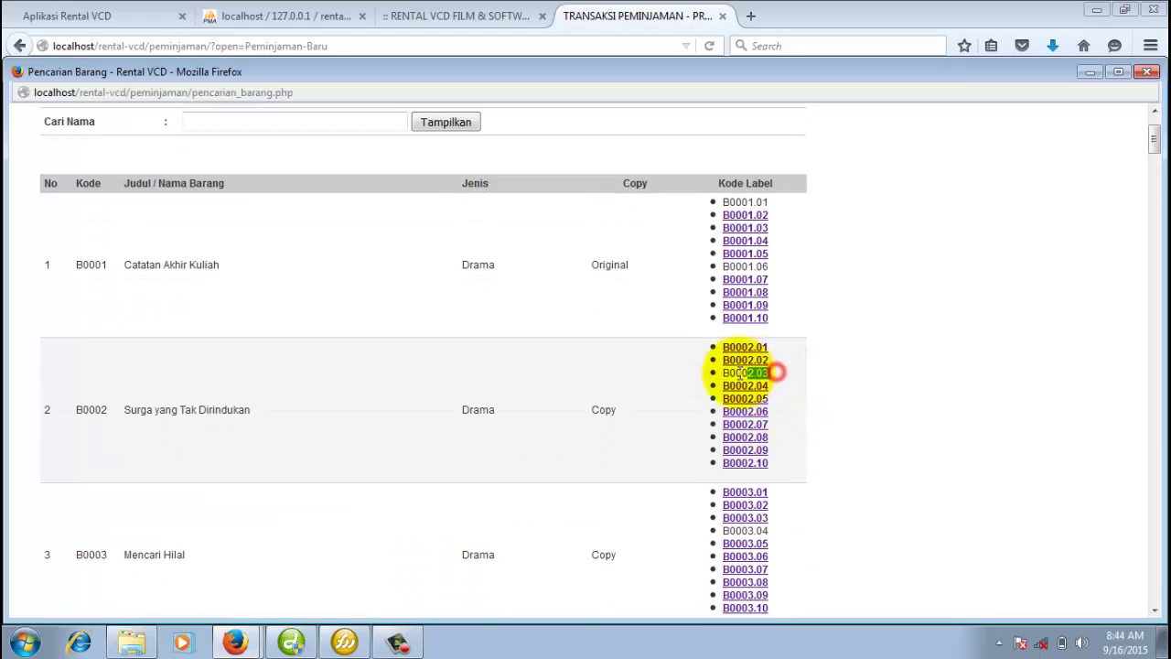
pyautogui.click(807, 495)
pyautogui.doubleClick(767, 526)
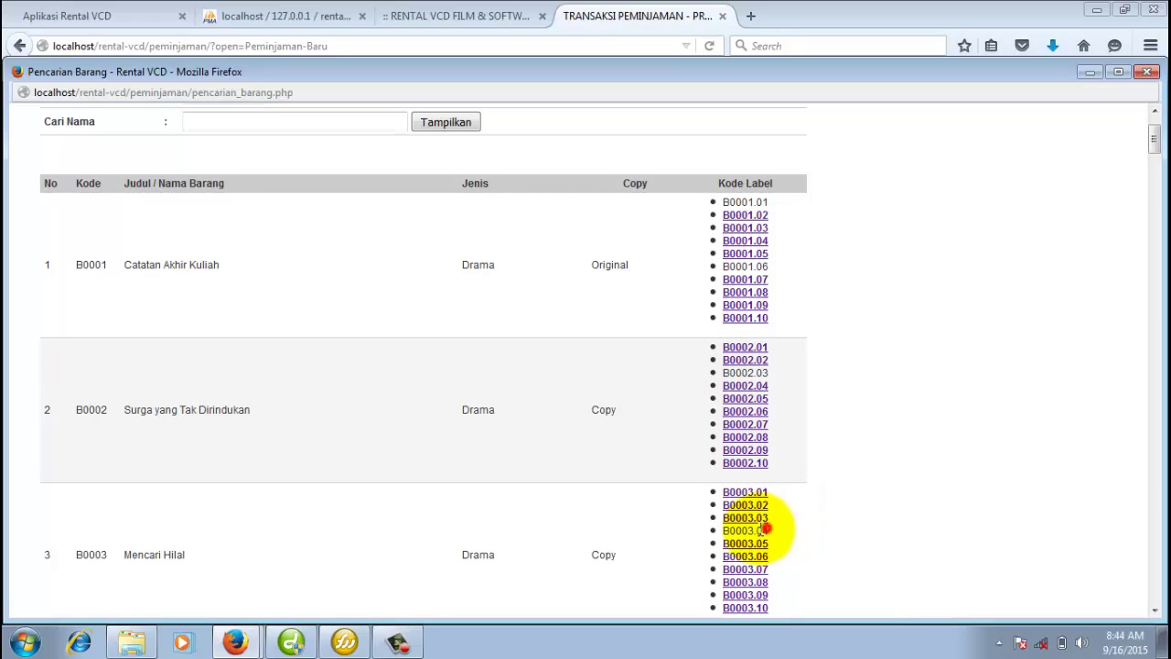
pyautogui.click(815, 372)
pyautogui.doubleClick(756, 266)
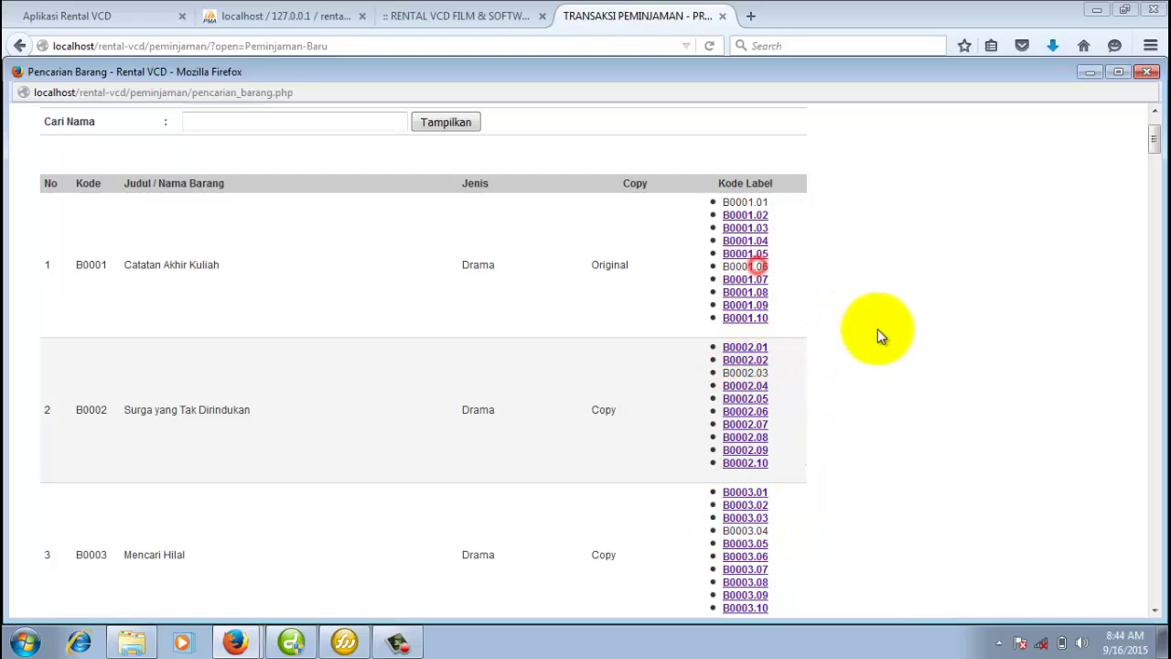
pyautogui.click(877, 330)
pyautogui.scroll(-1, 877, 354)
pyautogui.scroll(-5, 878, 361)
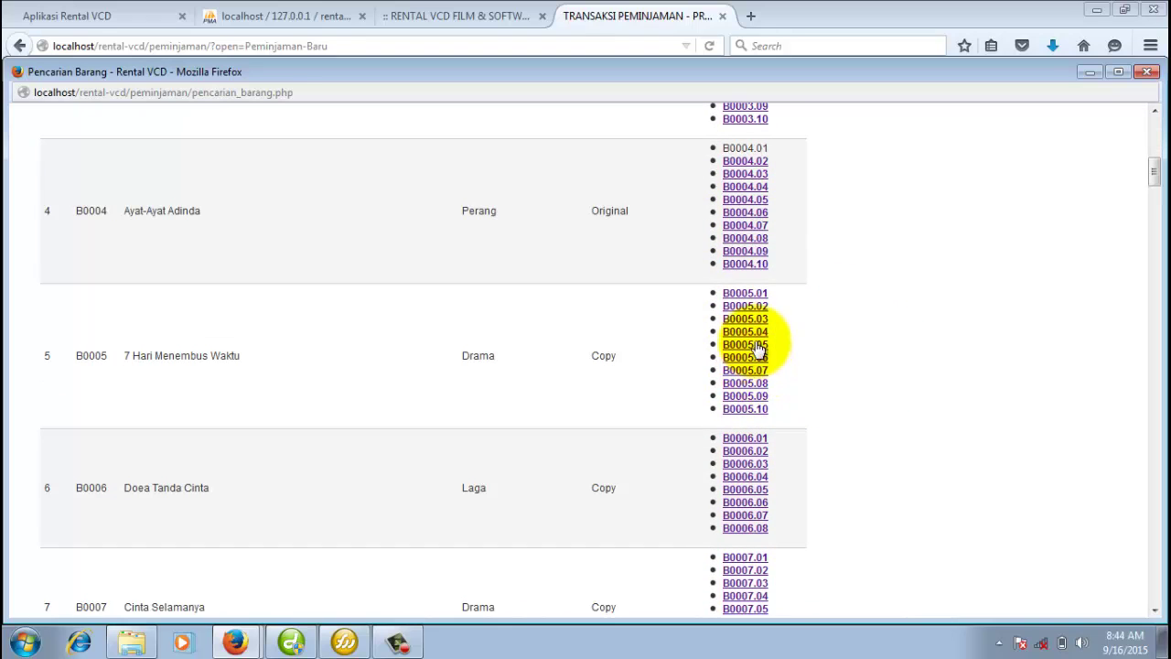
pyautogui.scroll(-8, 706, 536)
pyautogui.scroll(12, 714, 526)
pyautogui.scroll(4, 722, 516)
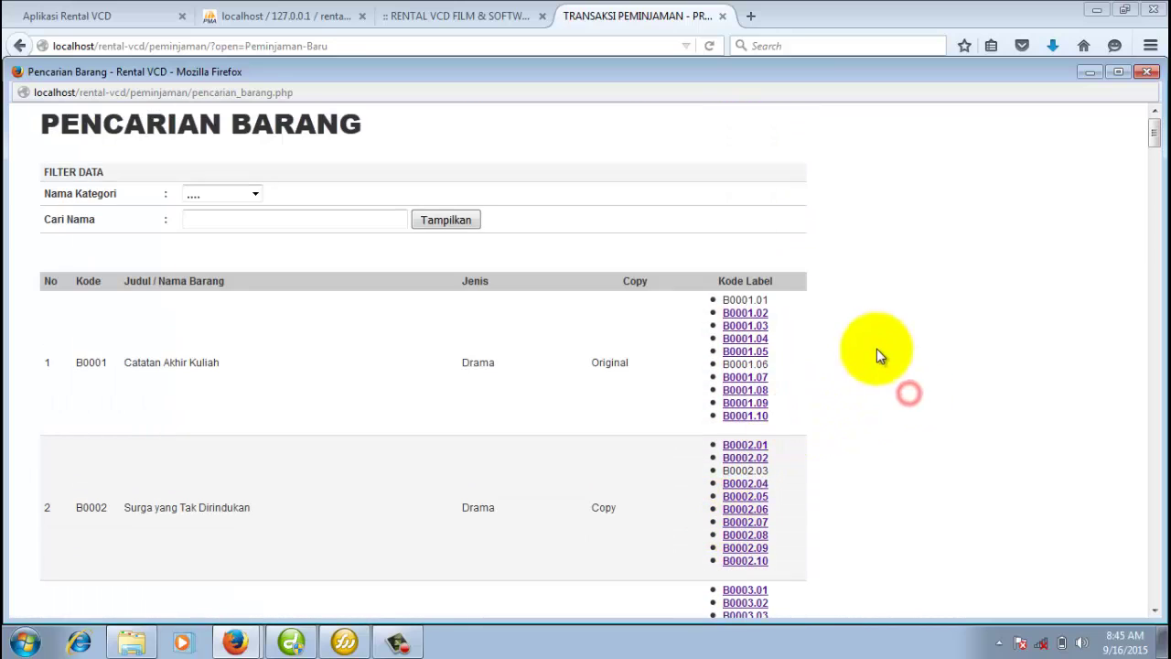
pyautogui.click(898, 363)
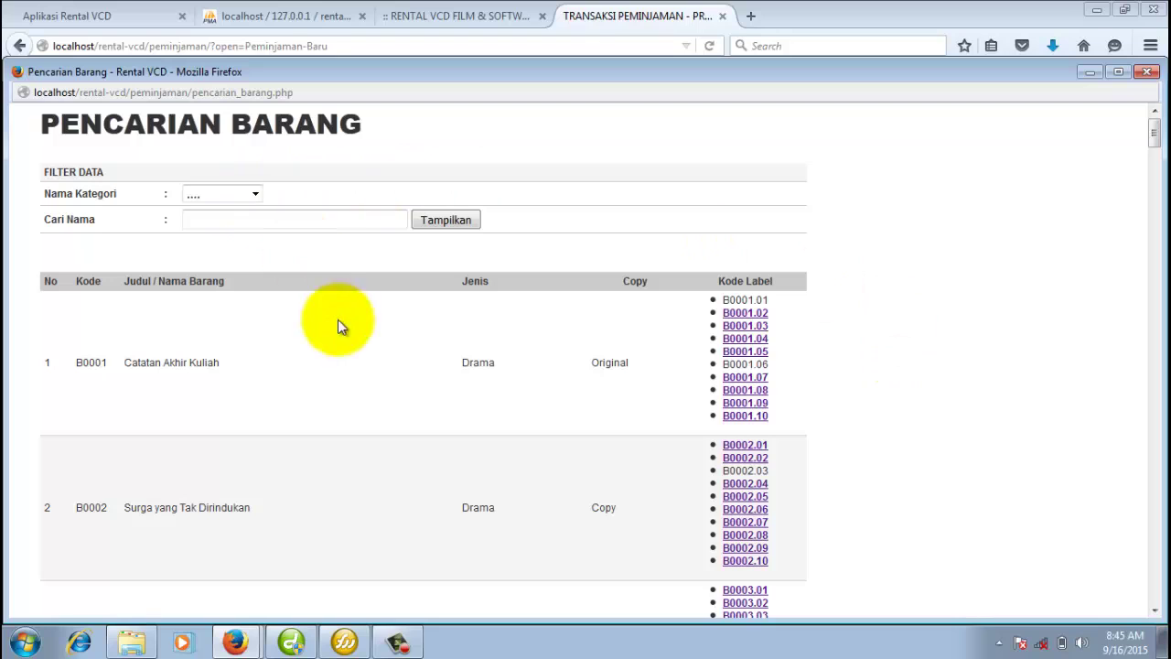
# Filter the item search to the FILM category, then close the search window.
pyautogui.click(283, 209)
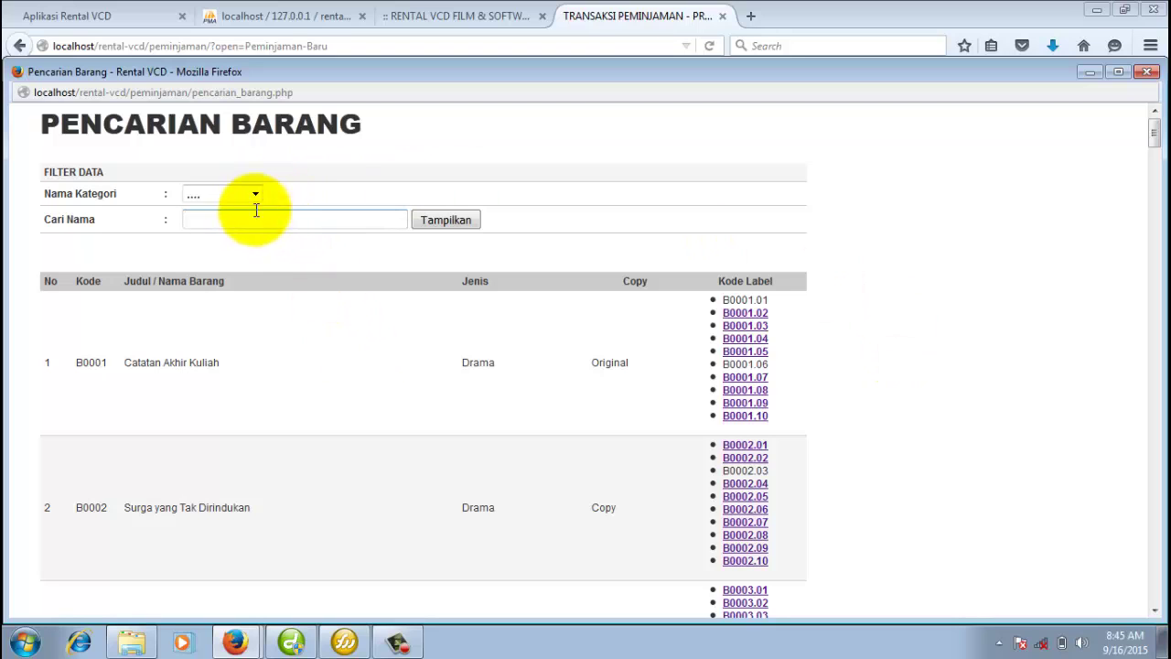
pyautogui.click(255, 195)
pyautogui.click(243, 225)
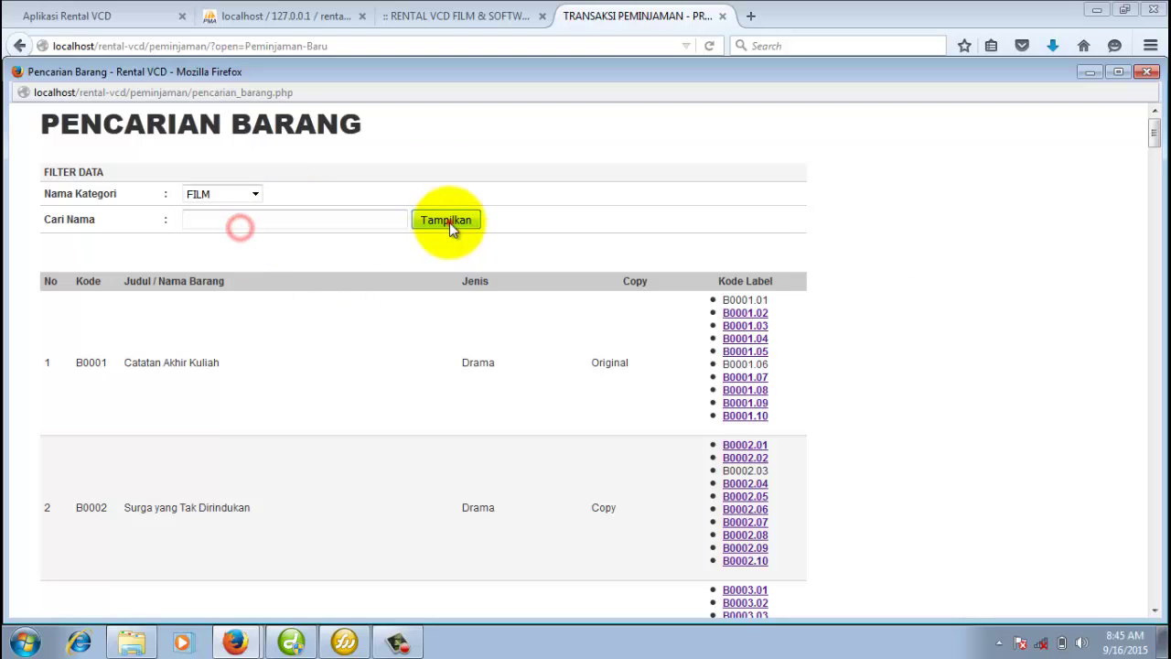
pyautogui.click(449, 222)
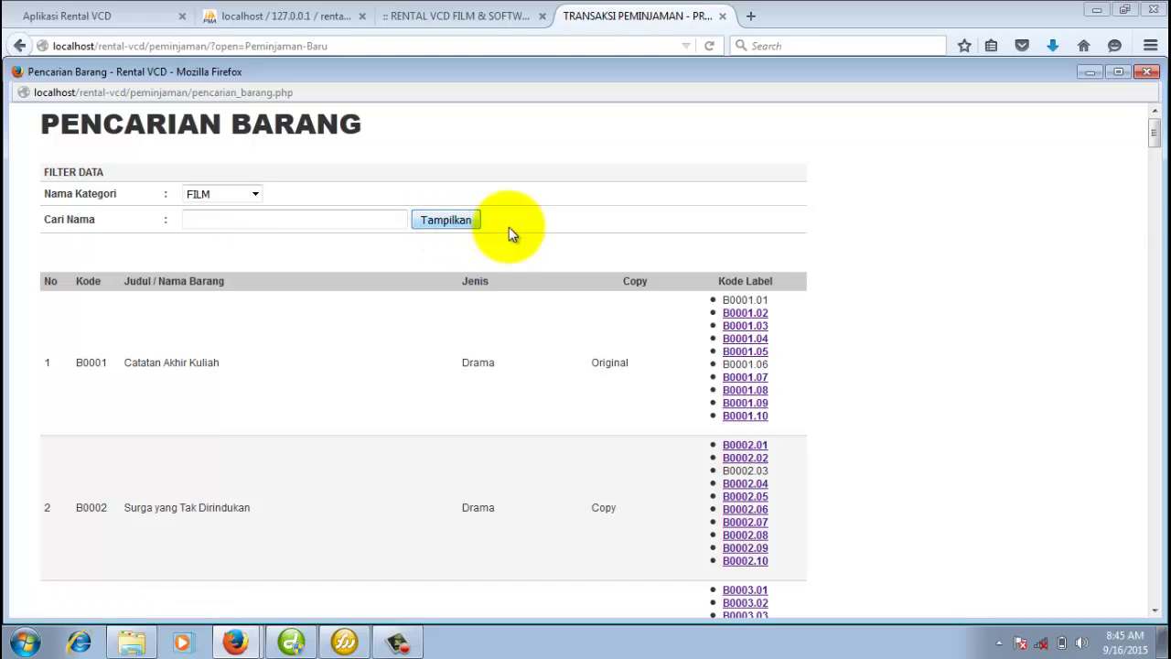
pyautogui.click(1146, 71)
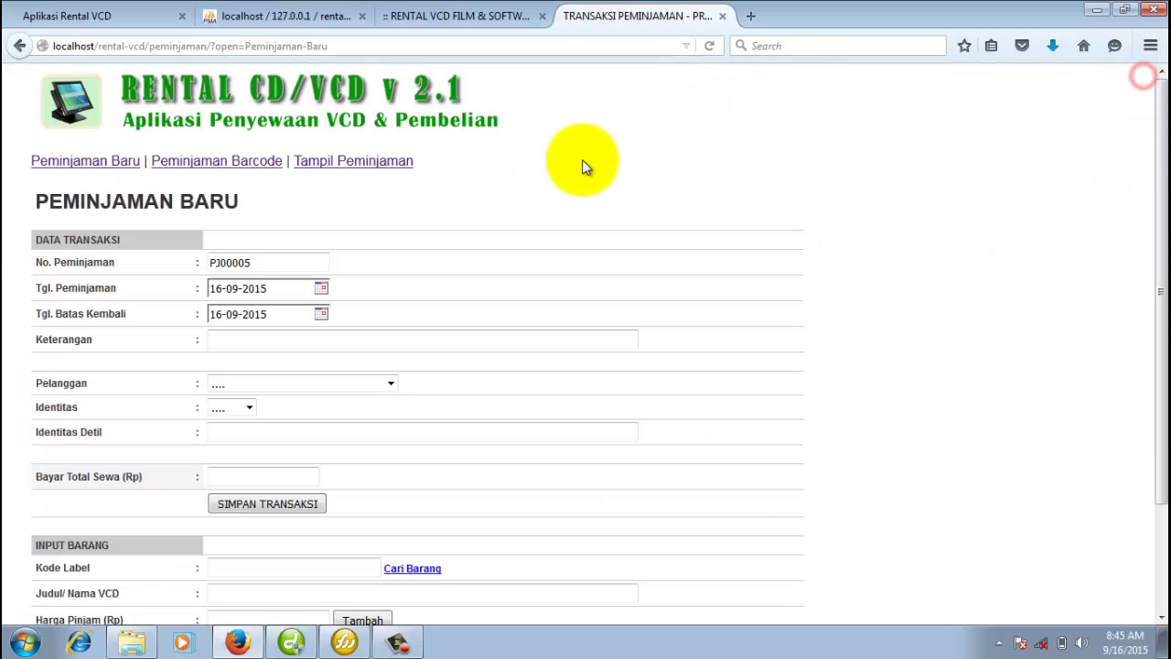
# Close the TRANSAKSI PEMINJAMAN tab and go to Transaksi Pengembalian.
pyautogui.click(721, 19)
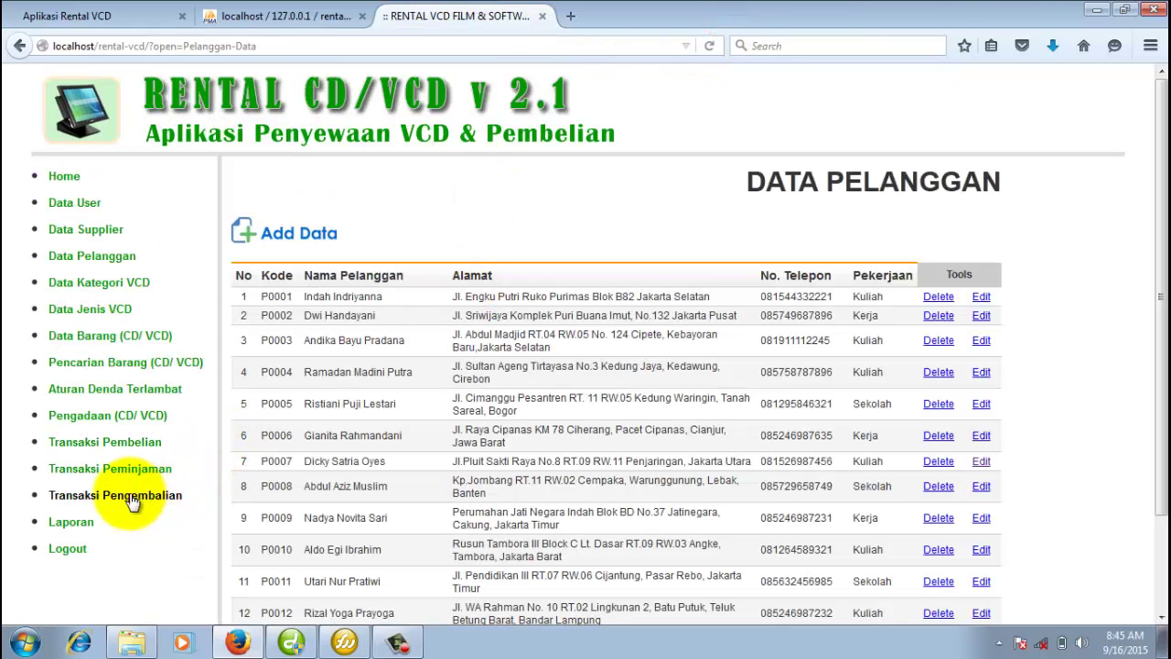
pyautogui.click(129, 494)
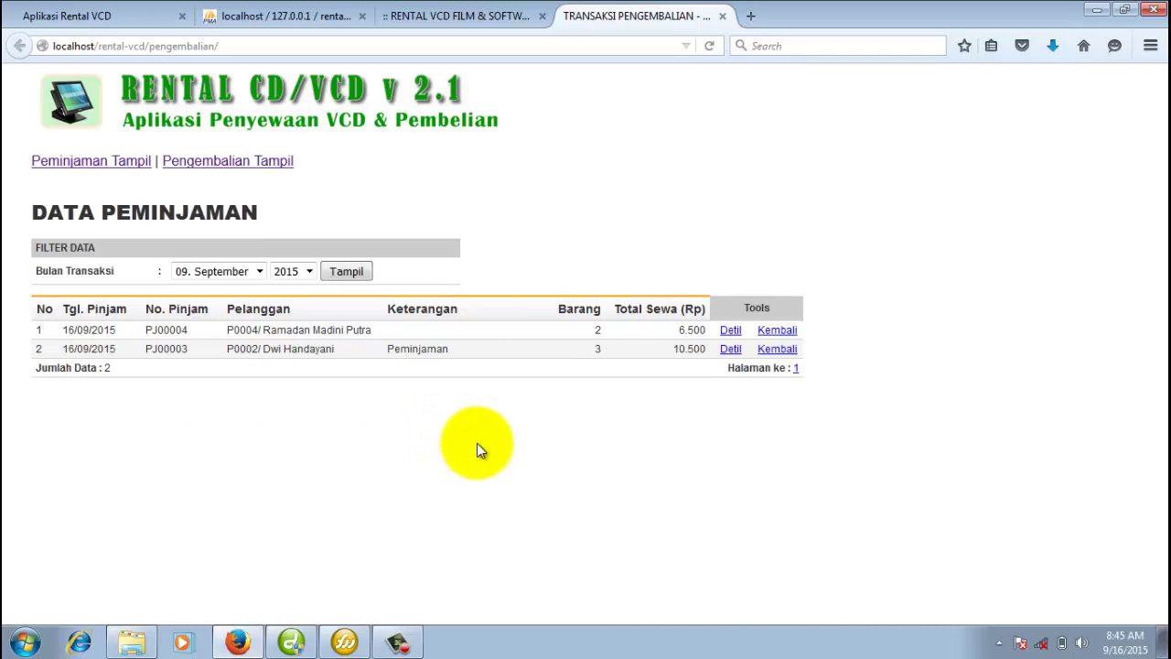
# Preview the first loan's receipt, then open the second loan's printable receipt.
pyautogui.click(728, 331)
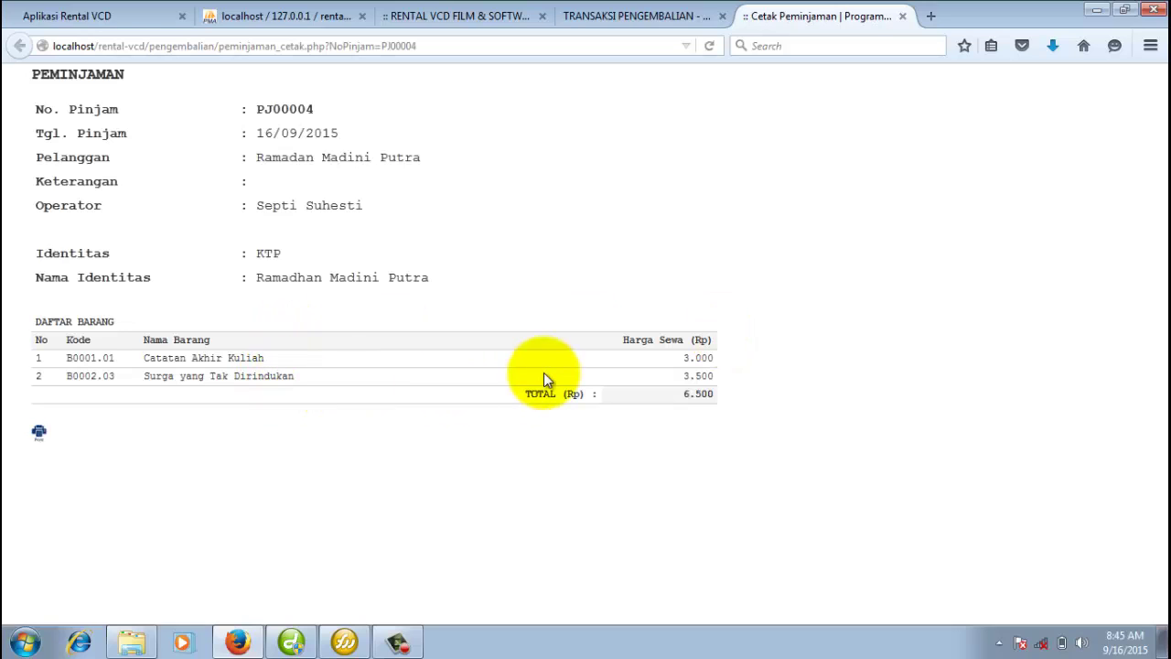
pyautogui.click(902, 15)
pyautogui.click(727, 348)
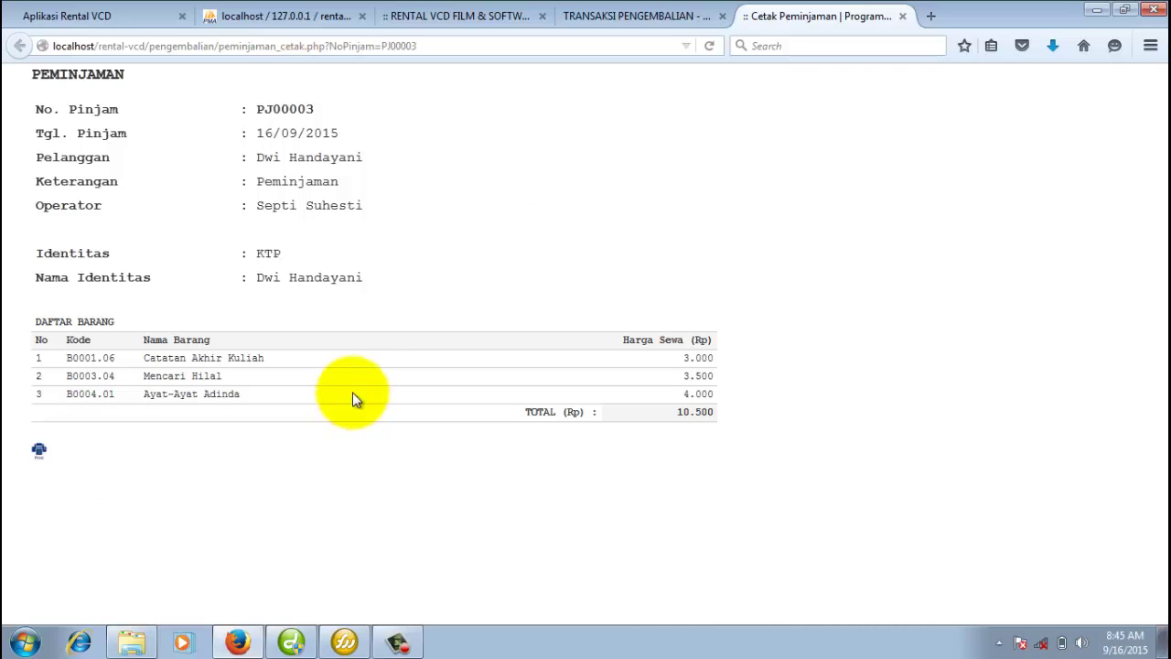
# Compare the second receipt's items, including B0004.01, with its item count of 3 in the loans list.
pyautogui.moveTo(62, 358); pyautogui.dragTo(128, 395)
pyautogui.click(121, 394)
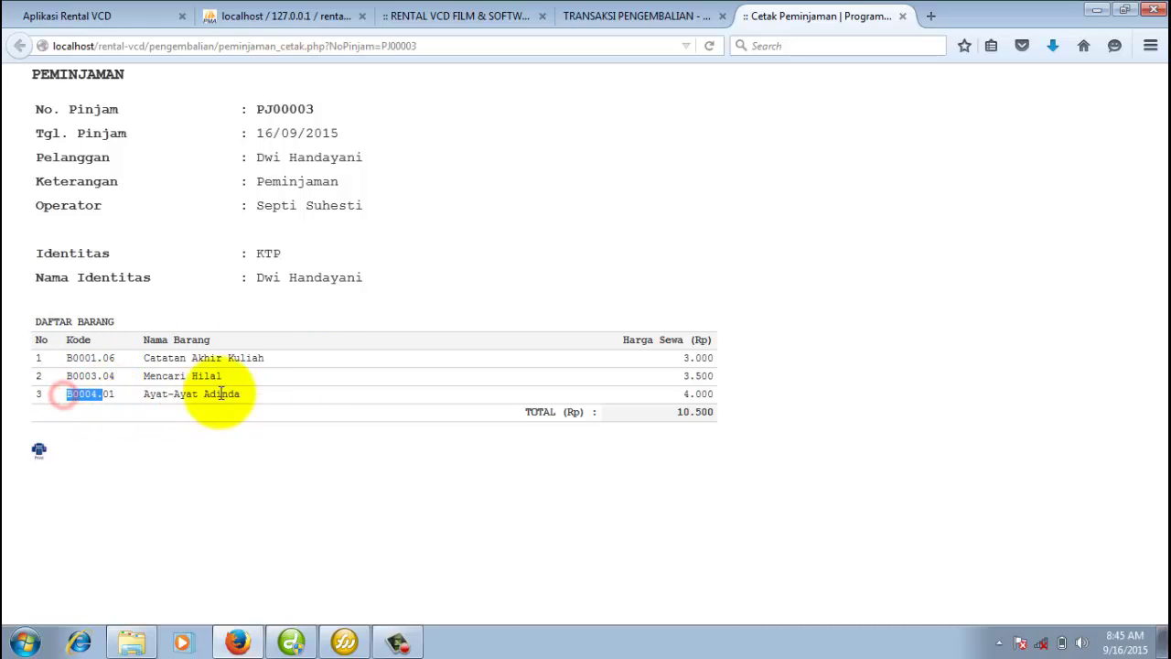
pyautogui.click(305, 394)
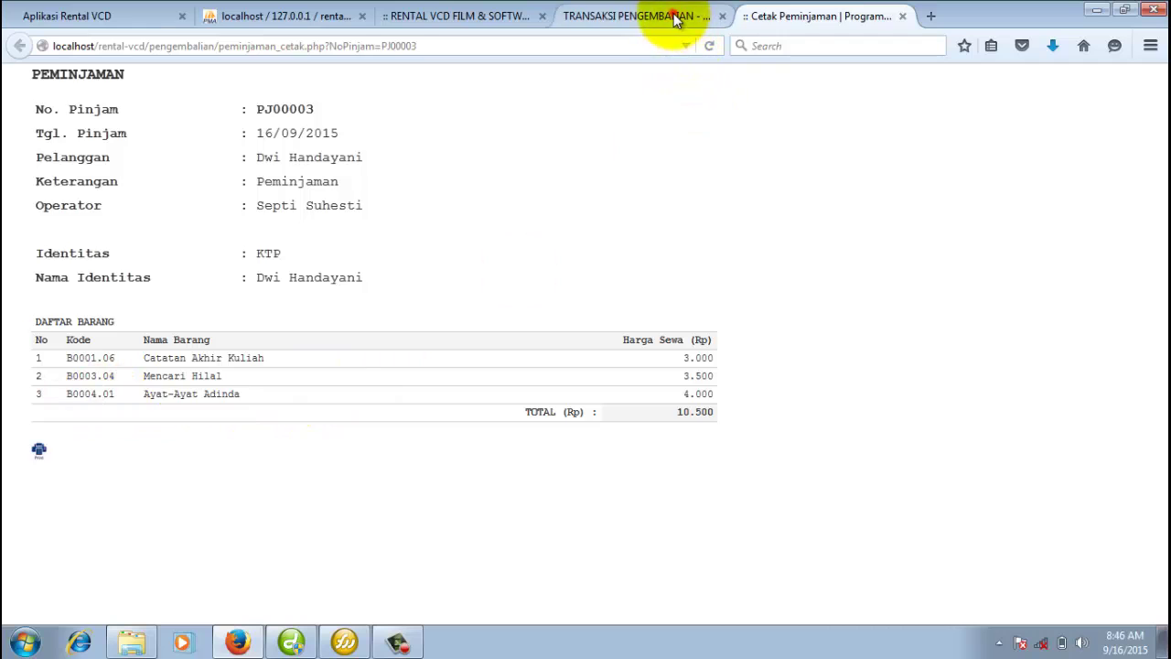
pyautogui.click(673, 15)
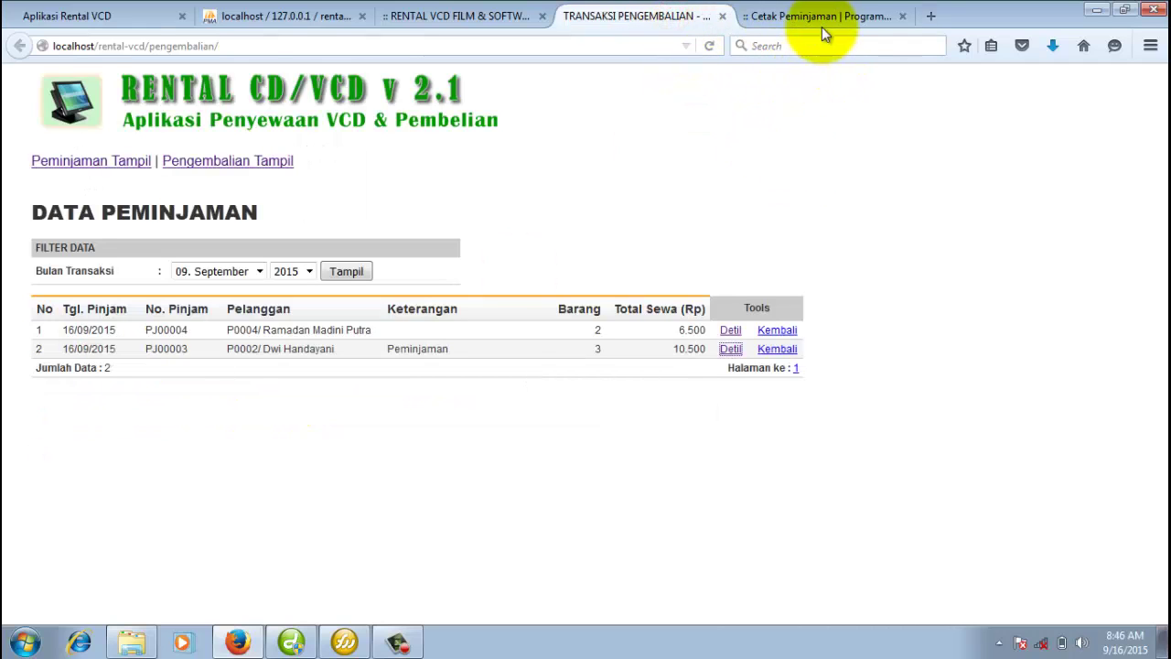
pyautogui.click(822, 29)
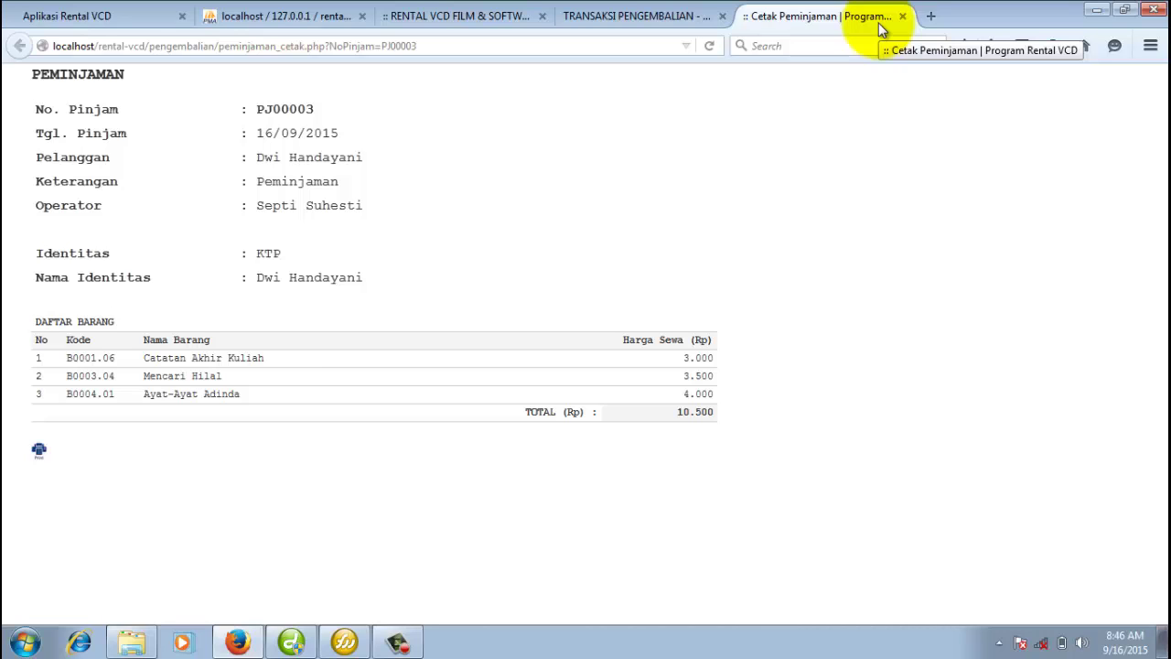
pyautogui.moveTo(68, 399); pyautogui.dragTo(118, 400)
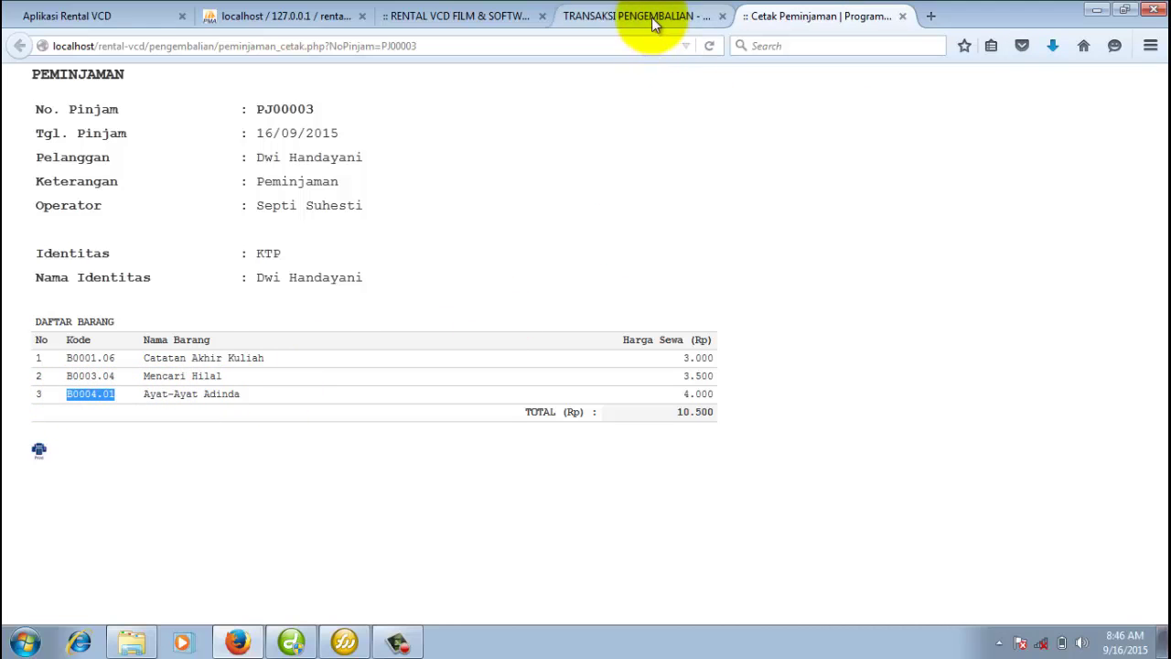
pyautogui.click(653, 18)
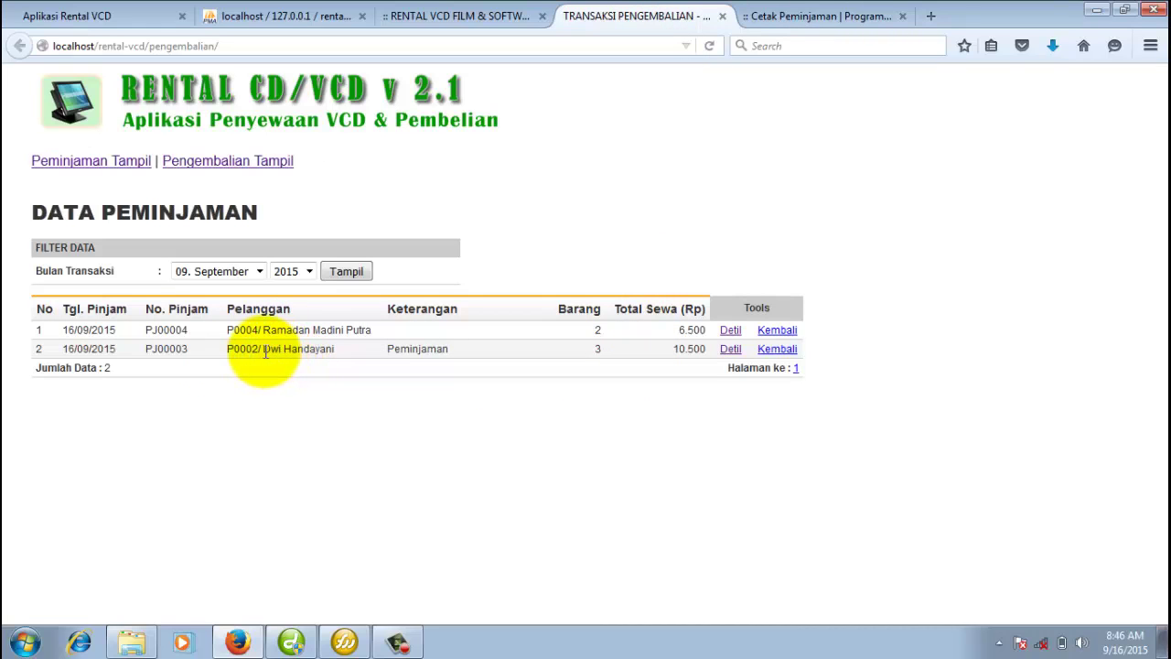
pyautogui.doubleClick(597, 351)
pyautogui.click(531, 366)
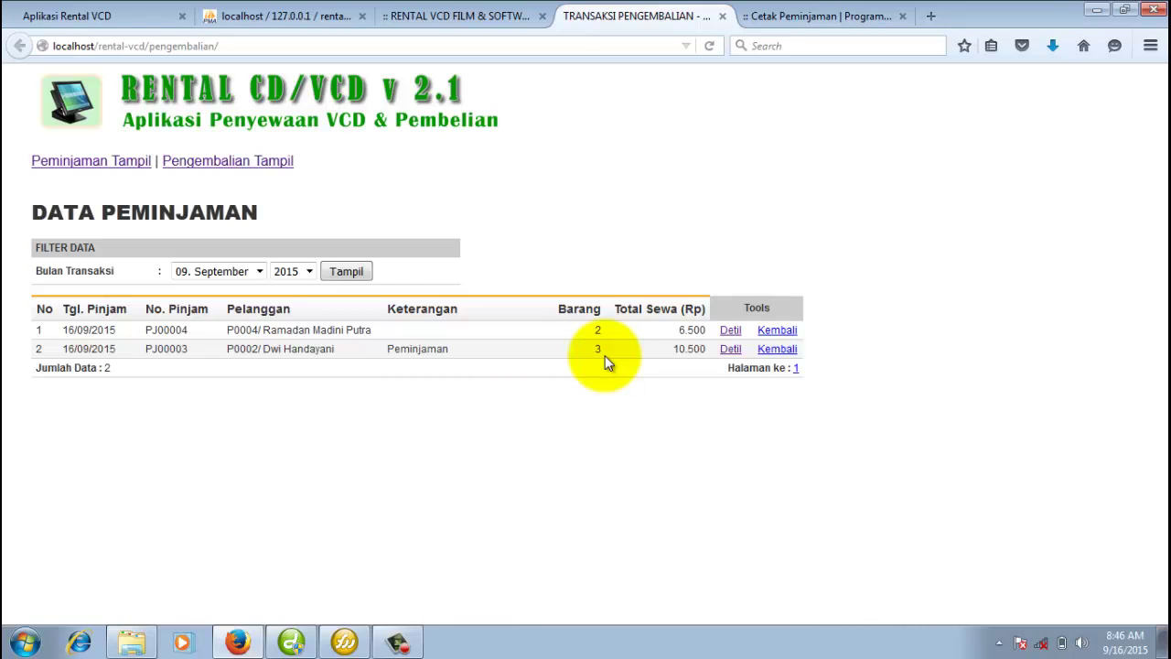
# Start the PJ00003 return and try one day late, which gives a 5000 fine.
pyautogui.click(778, 353)
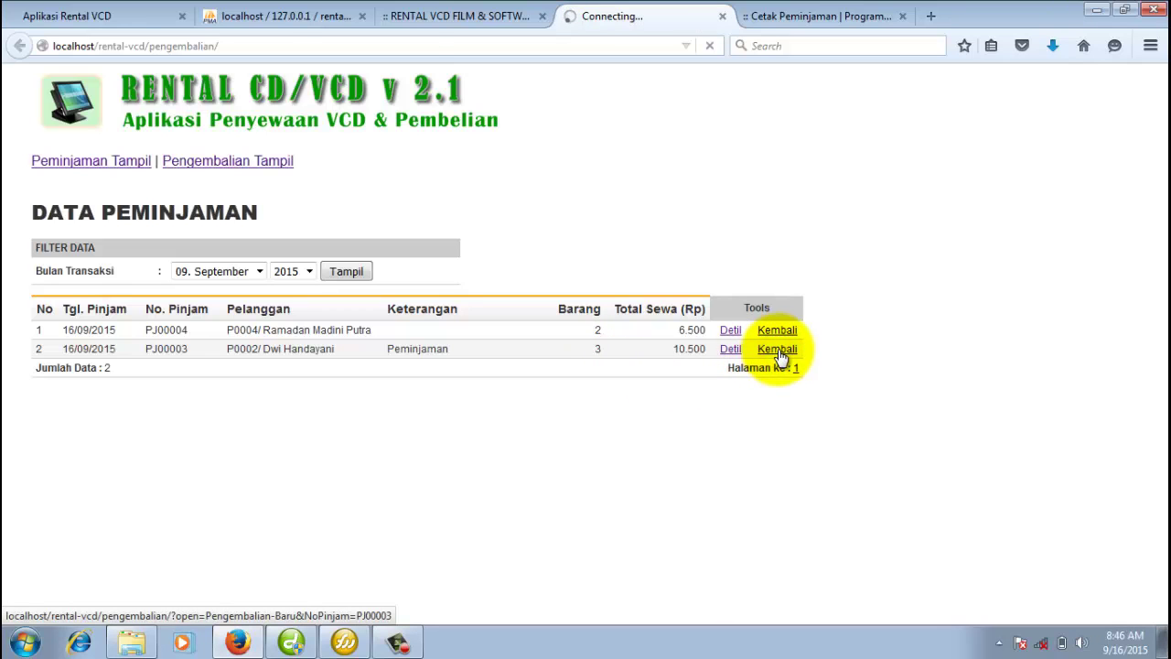
pyautogui.scroll(-1, 373, 329)
pyautogui.click(279, 398)
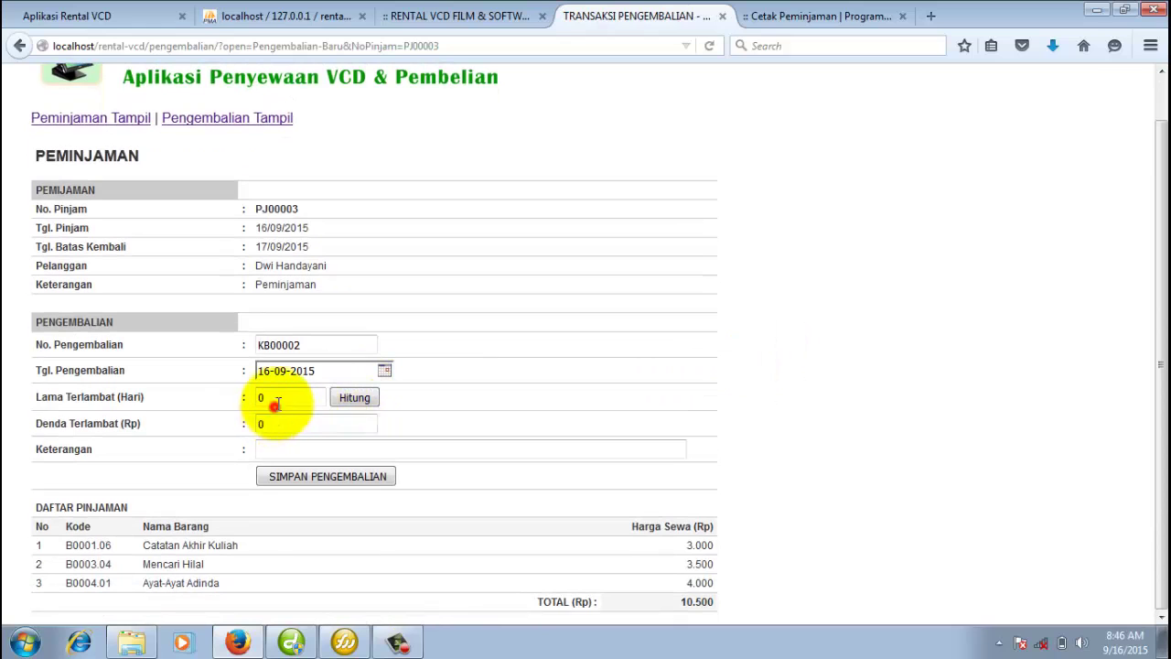
pyautogui.click(355, 397)
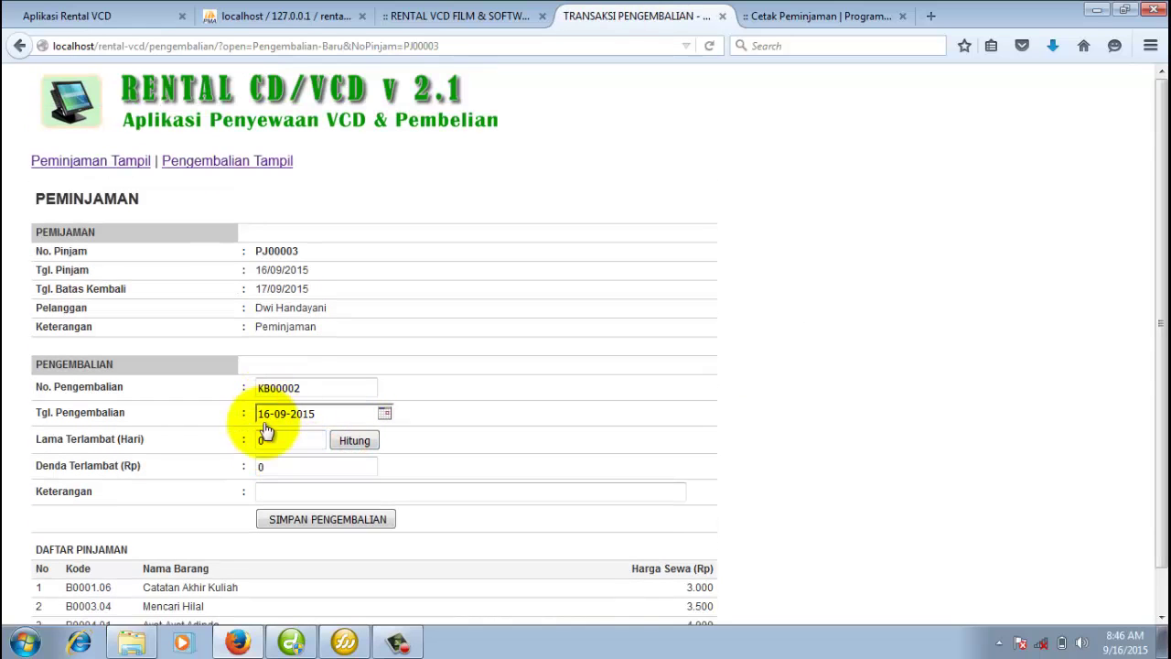
pyautogui.moveTo(267, 440); pyautogui.dragTo(247, 443)
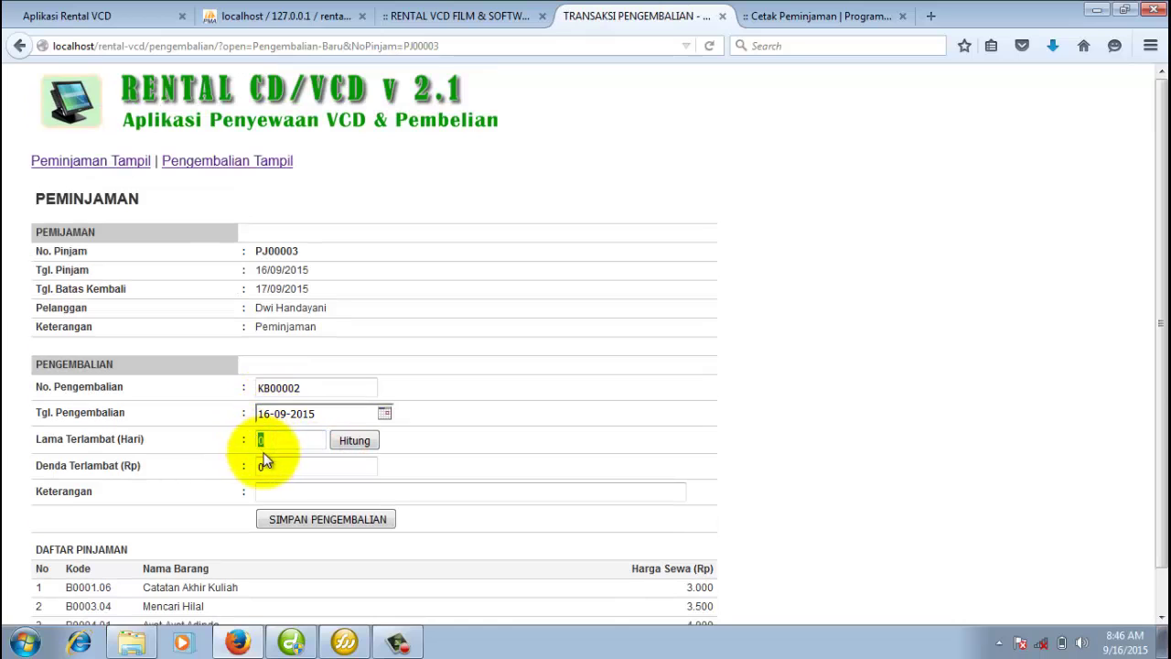
pyautogui.write('1')
pyautogui.click(352, 440)
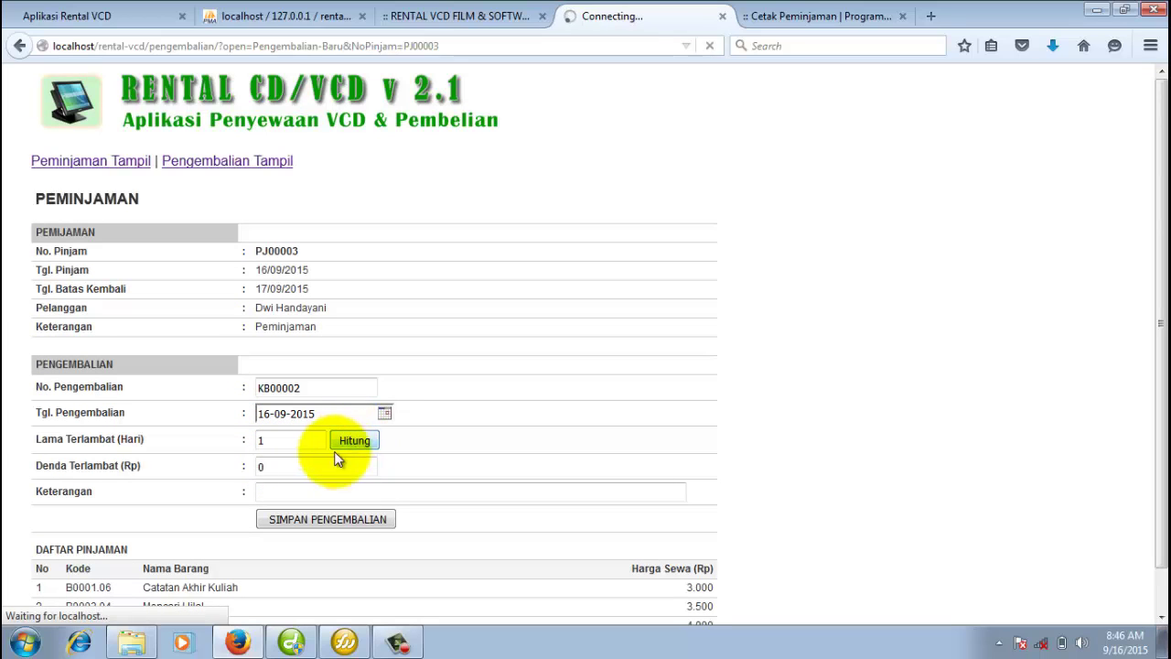
pyautogui.moveTo(291, 466); pyautogui.dragTo(254, 467)
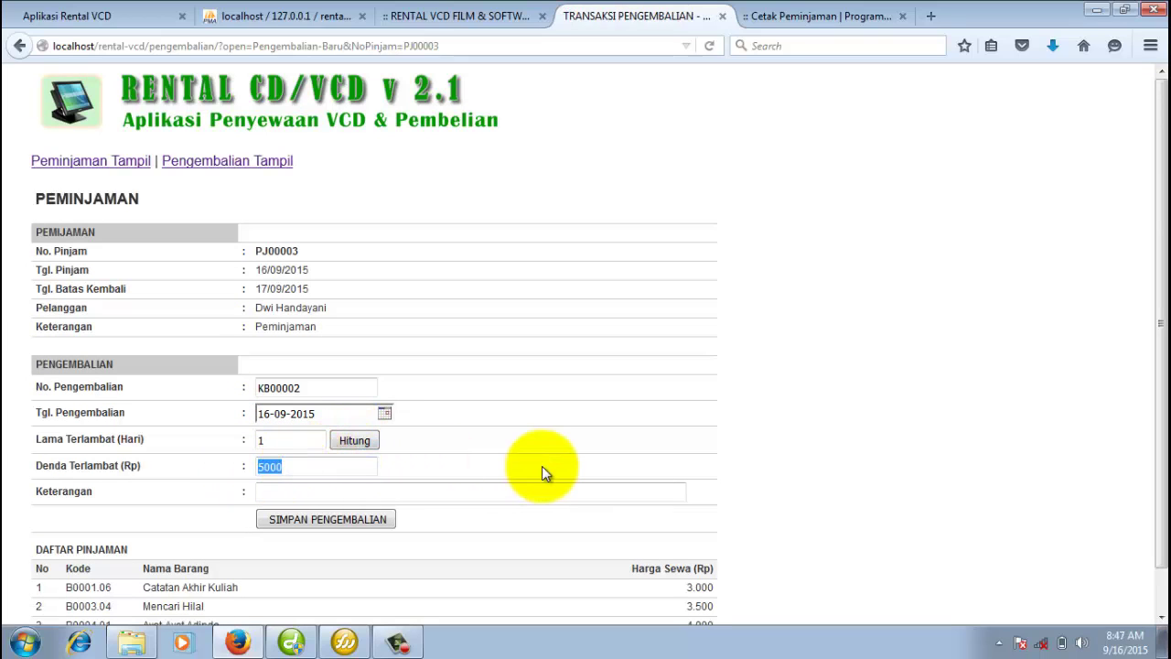
pyautogui.scroll(-1, 523, 430)
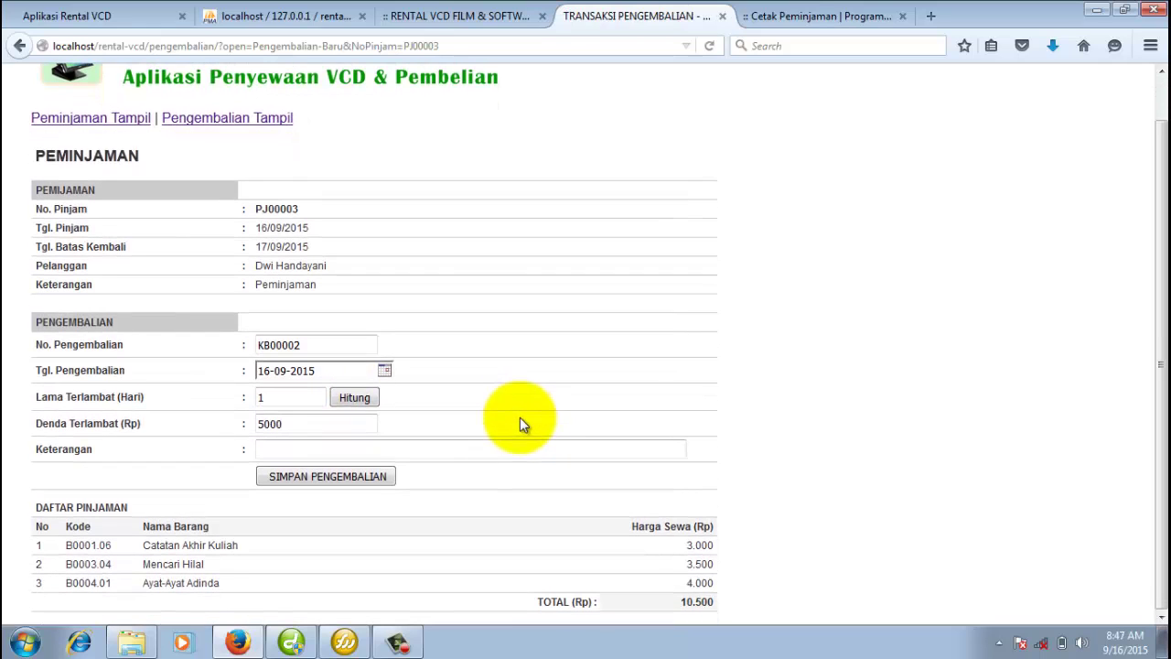
pyautogui.moveTo(311, 423); pyautogui.dragTo(256, 424)
pyautogui.click(285, 422)
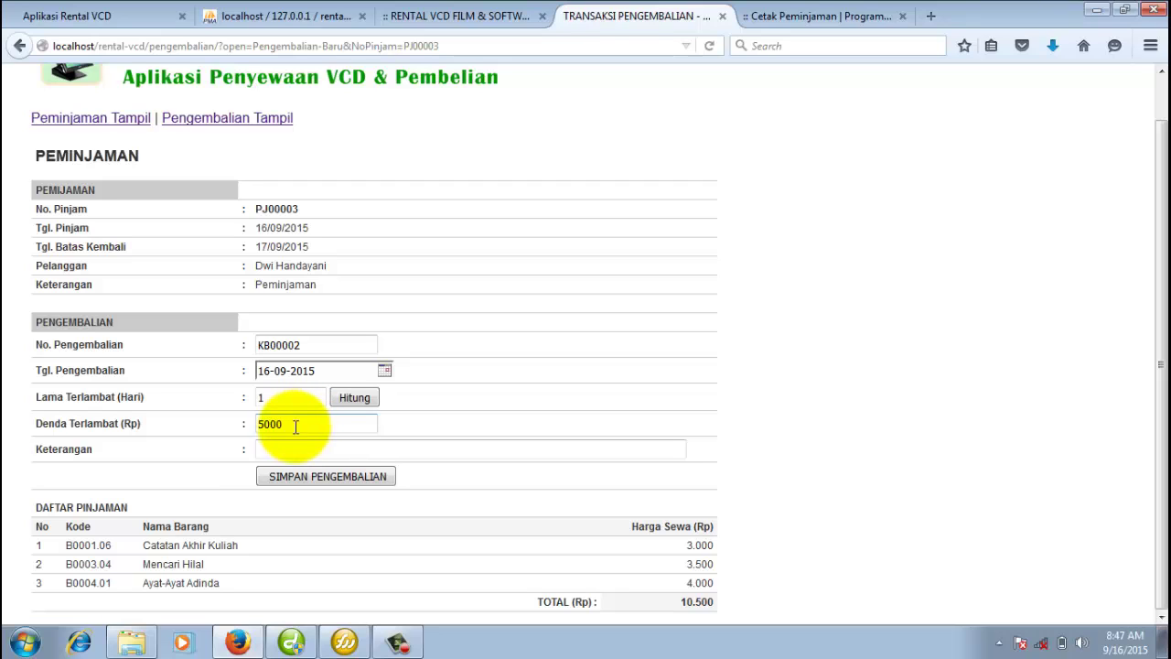
# Reset days late to 0, enter remark 'Pengembalian', and save return KB00002.
pyautogui.moveTo(286, 397); pyautogui.dragTo(248, 399)
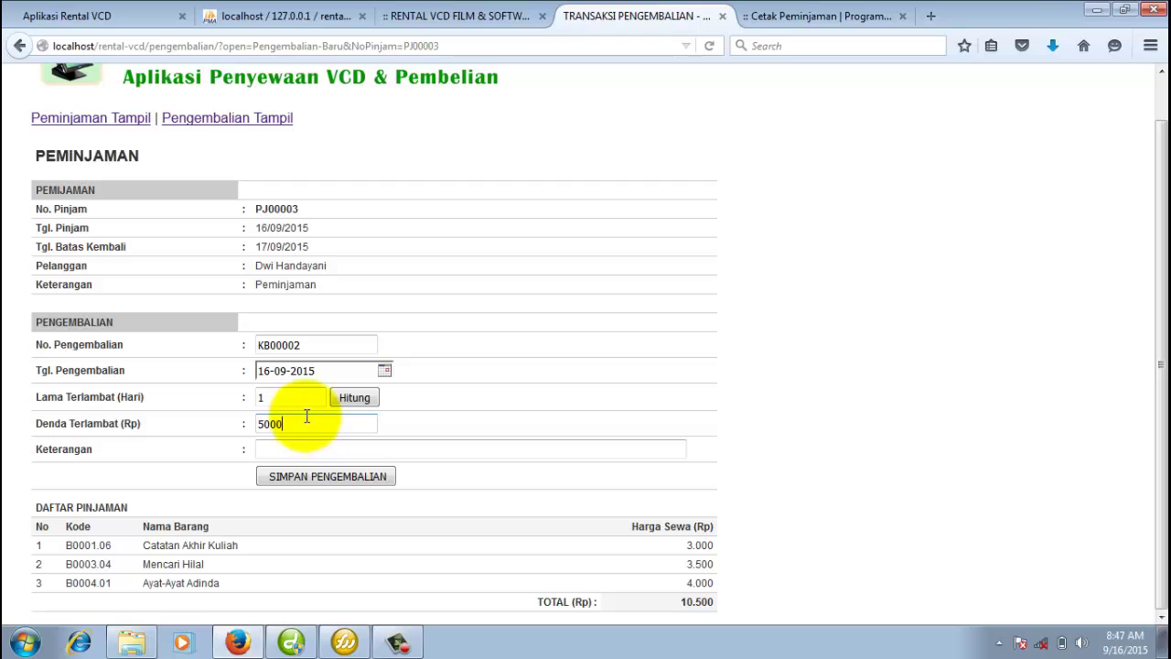
pyautogui.doubleClick(261, 397)
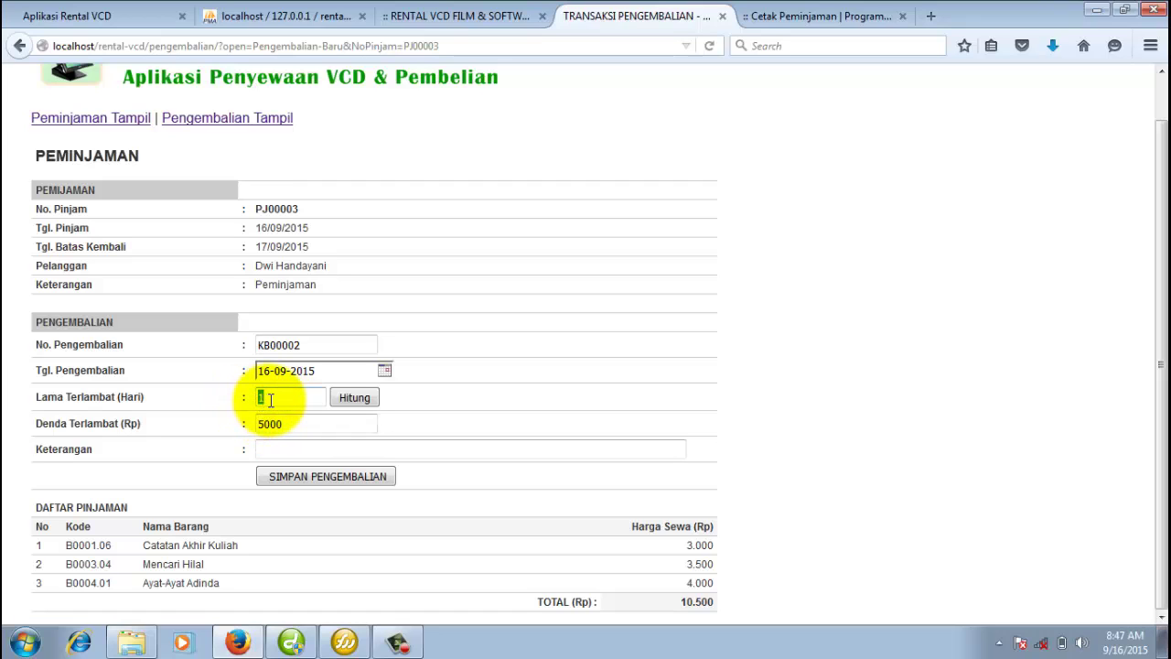
pyautogui.write('0')
pyautogui.click(353, 398)
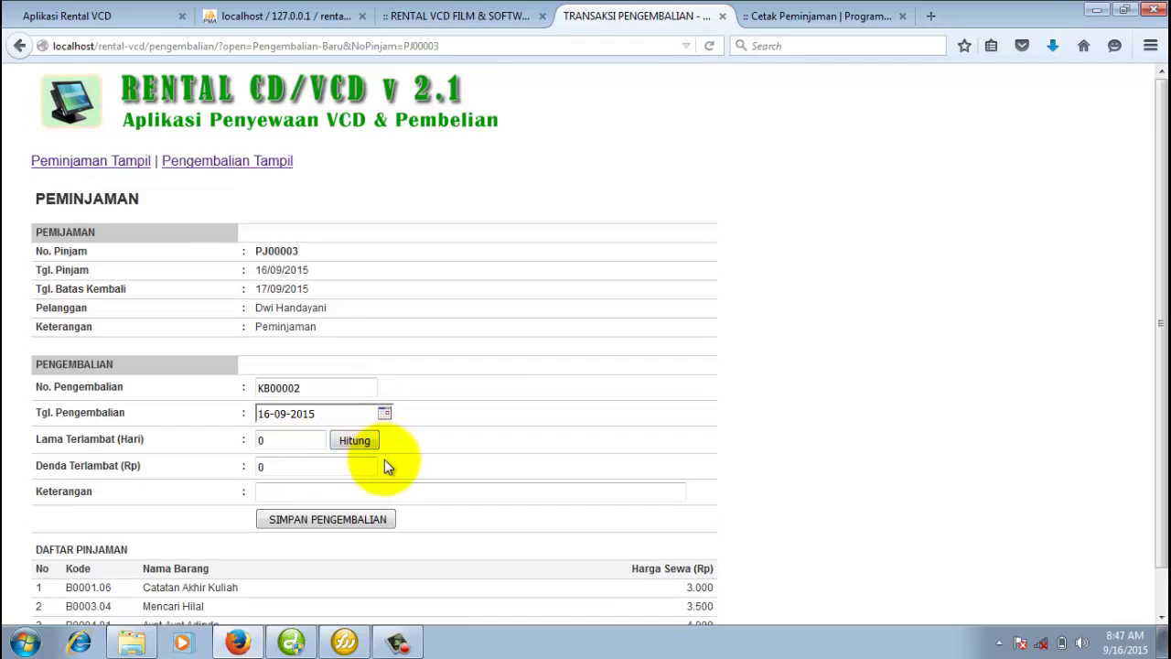
pyautogui.click(352, 454)
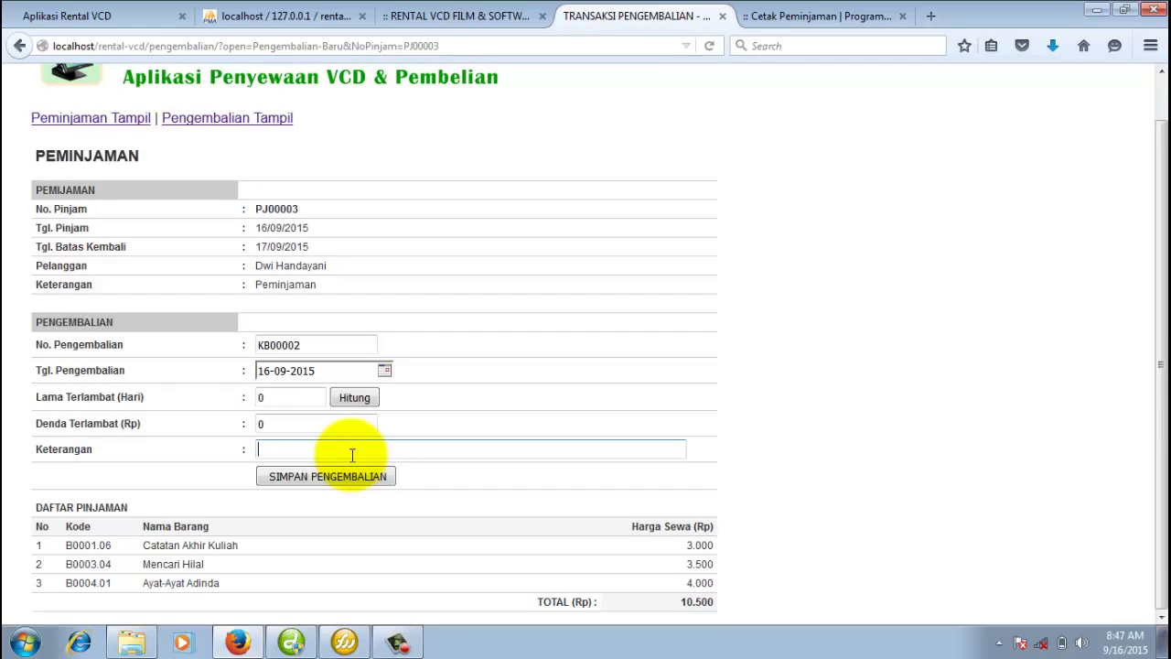
pyautogui.write('Pengembalian')
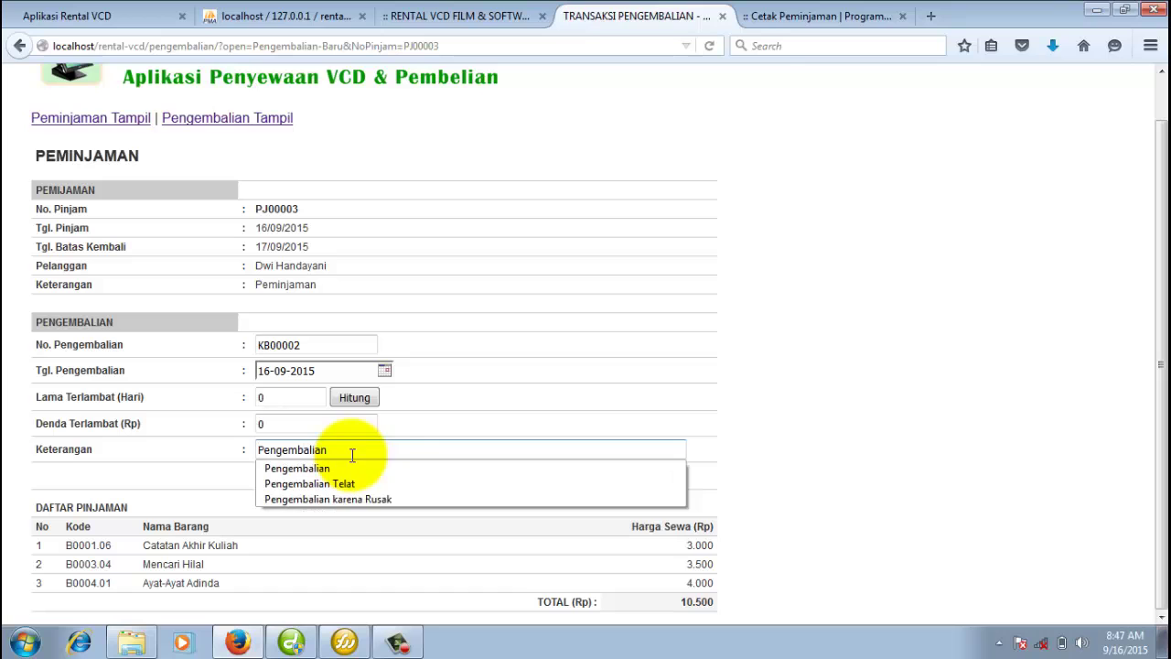
pyautogui.click(537, 358)
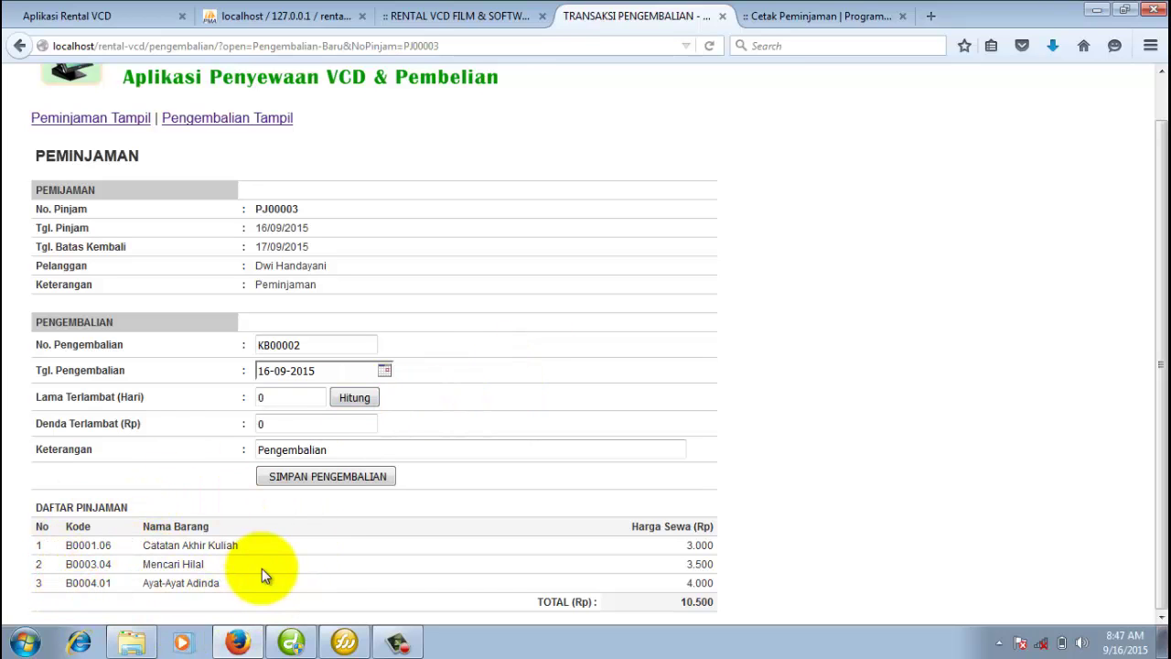
pyautogui.click(366, 480)
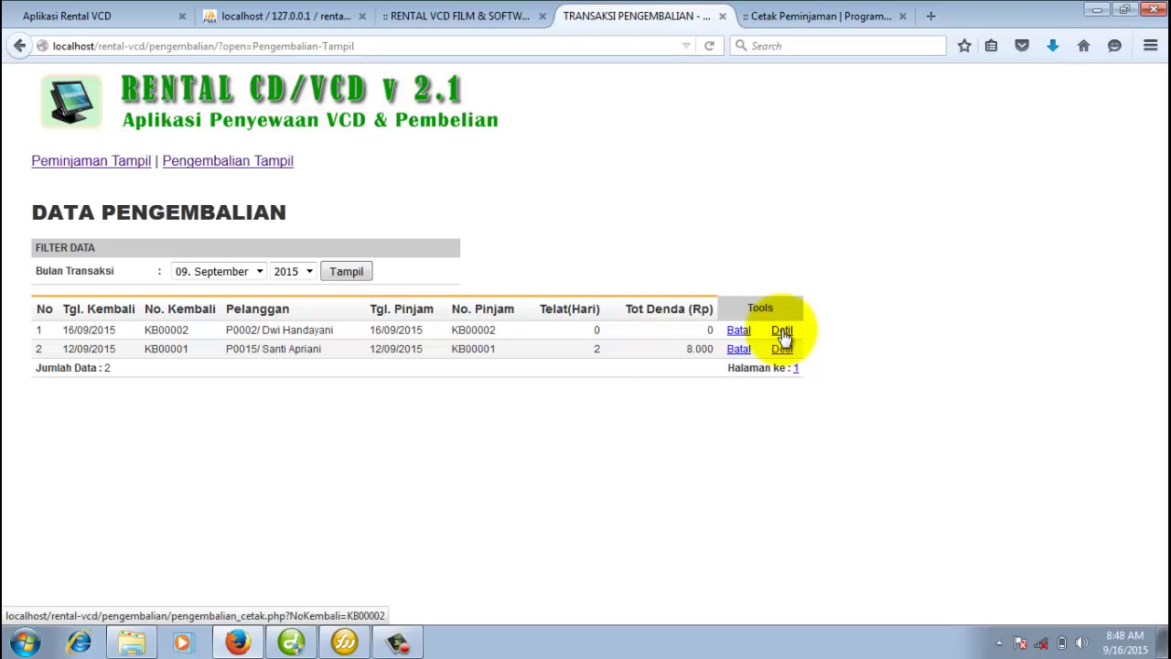
# Open the printable receipt for return KB00002 from the returns list.
pyautogui.click(263, 163)
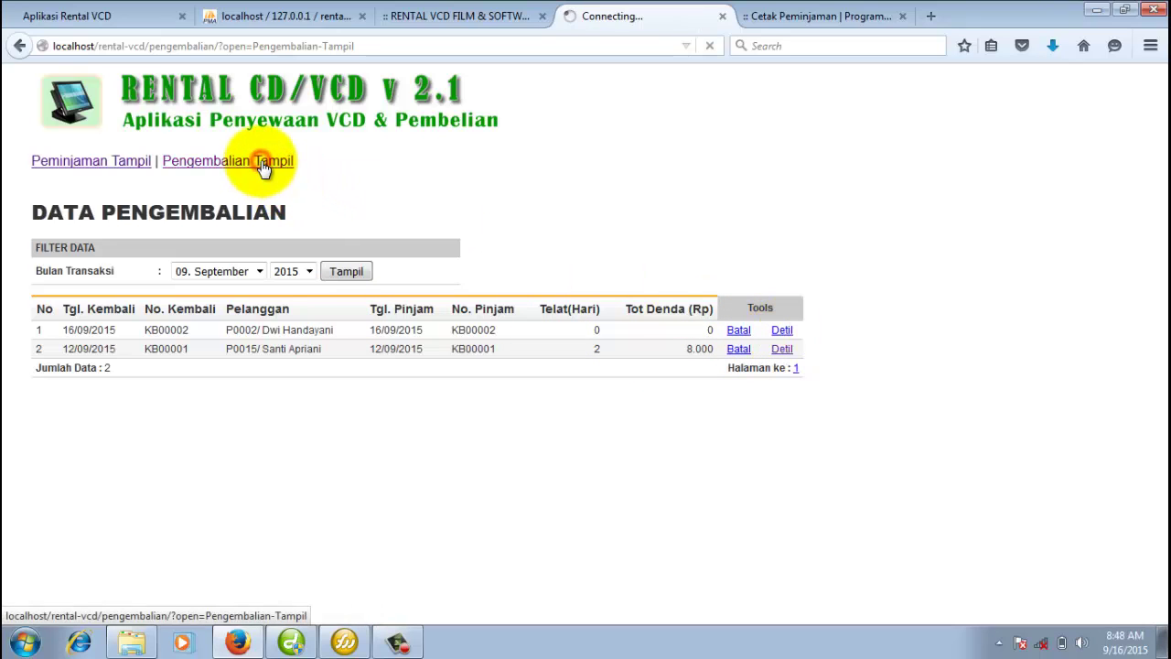
pyautogui.click(122, 164)
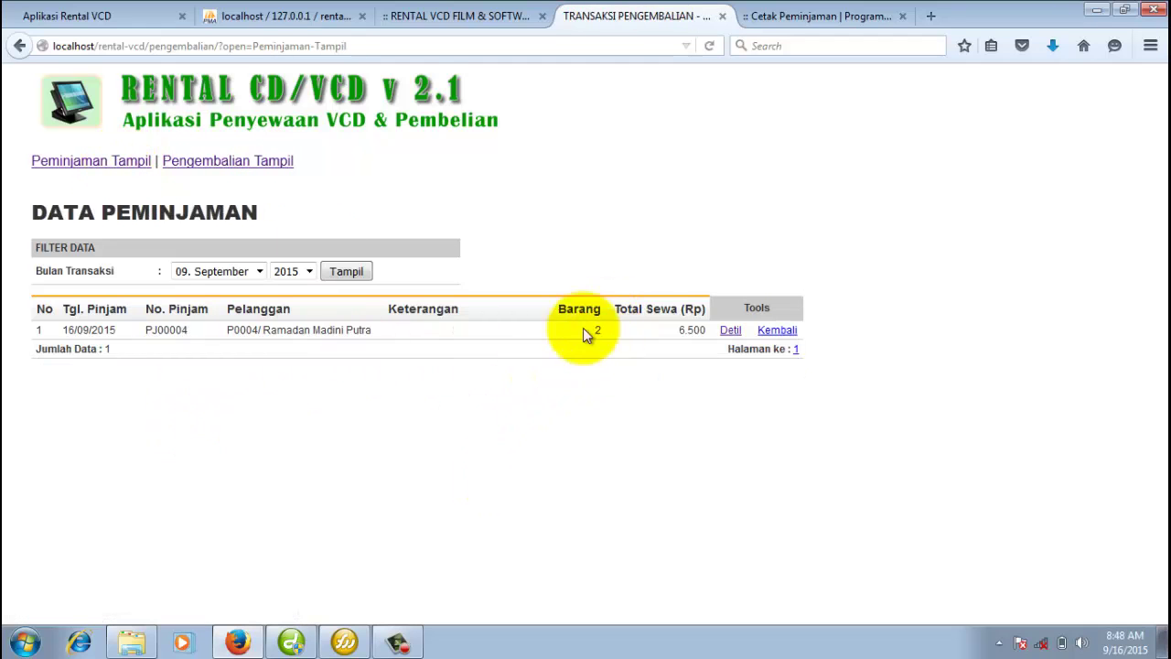
pyautogui.click(84, 162)
pyautogui.click(219, 170)
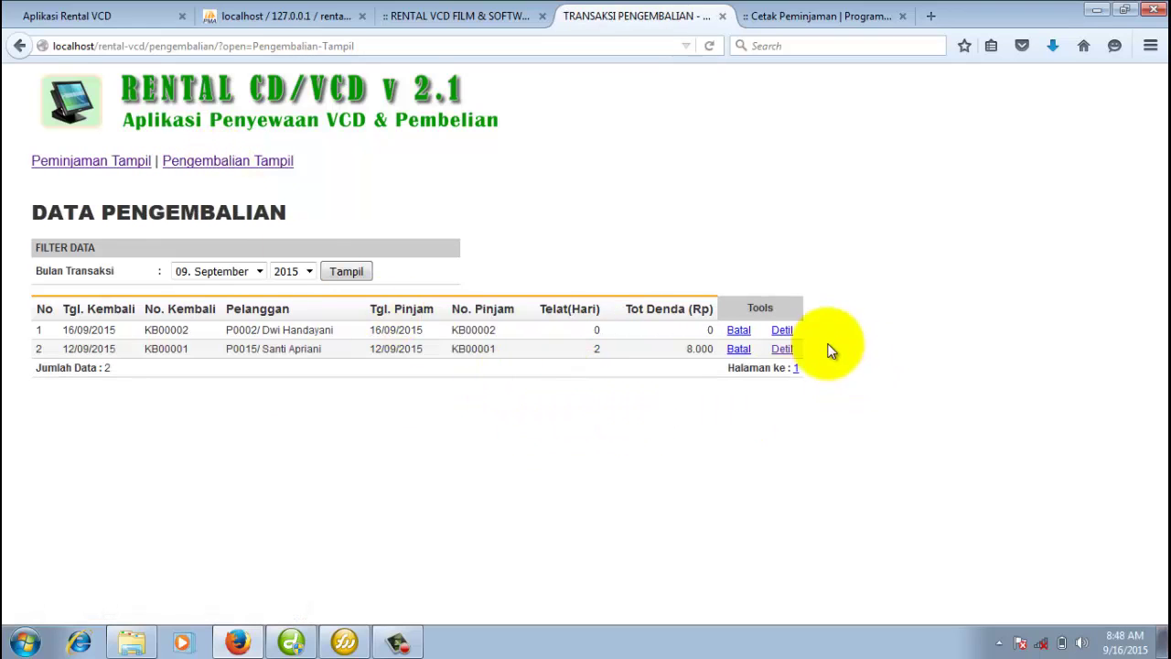
pyautogui.click(782, 332)
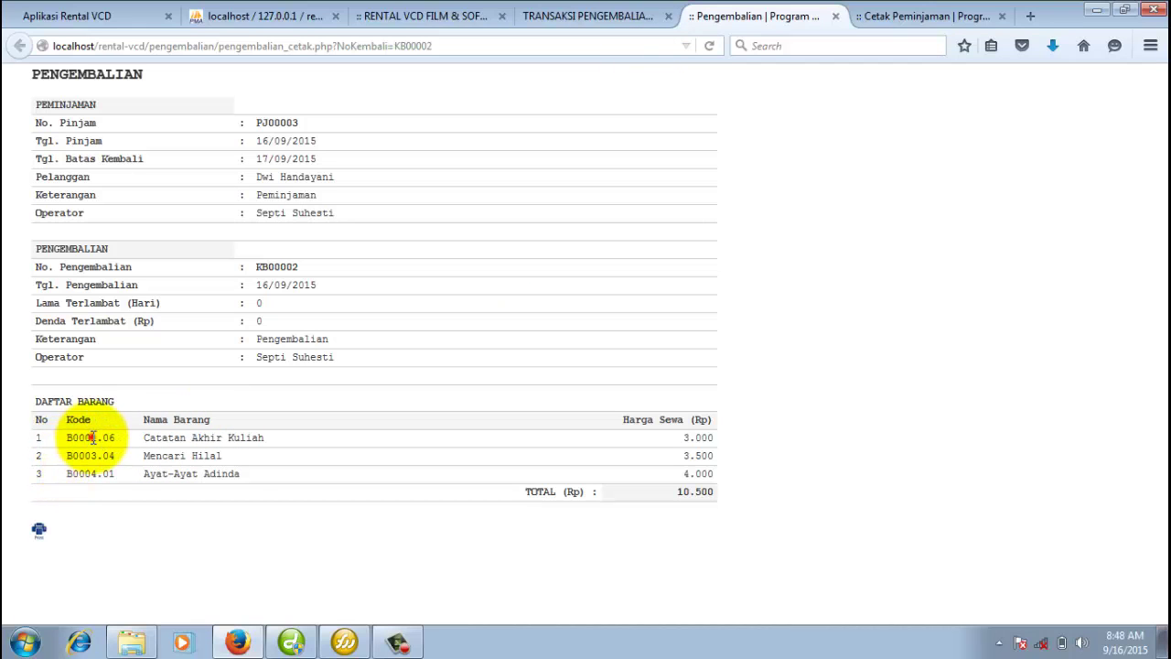
# Review the receipt's item rows, then close the loan receipt tab.
pyautogui.moveTo(116, 455); pyautogui.dragTo(67, 475)
pyautogui.click(261, 481)
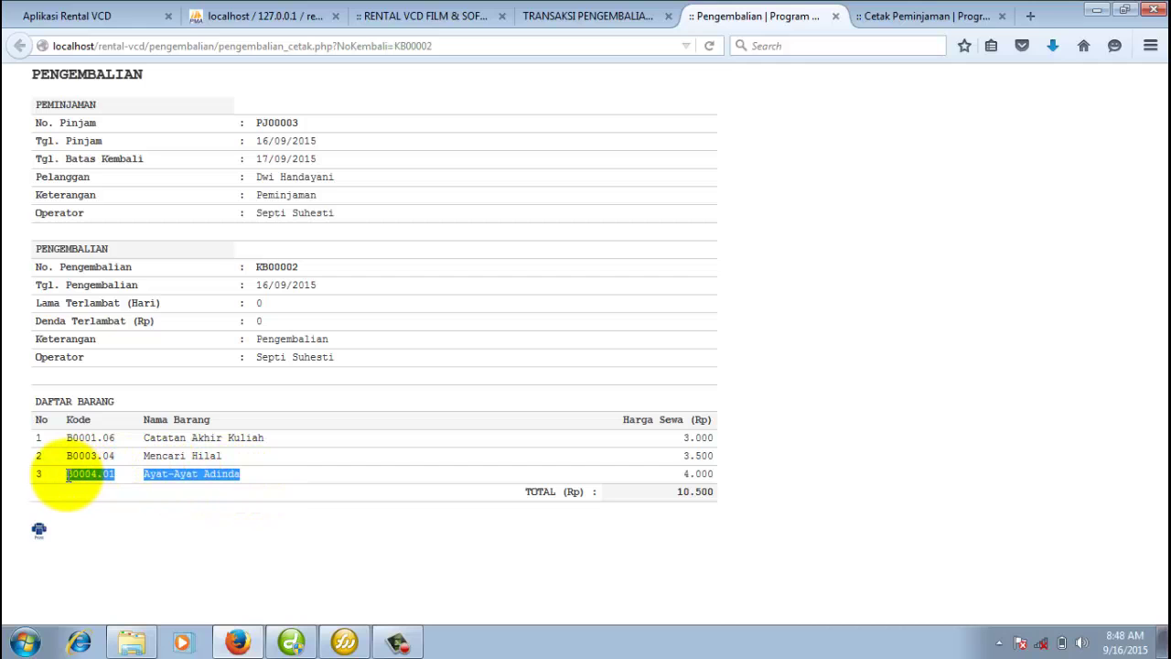
pyautogui.click(886, 16)
pyautogui.click(1003, 16)
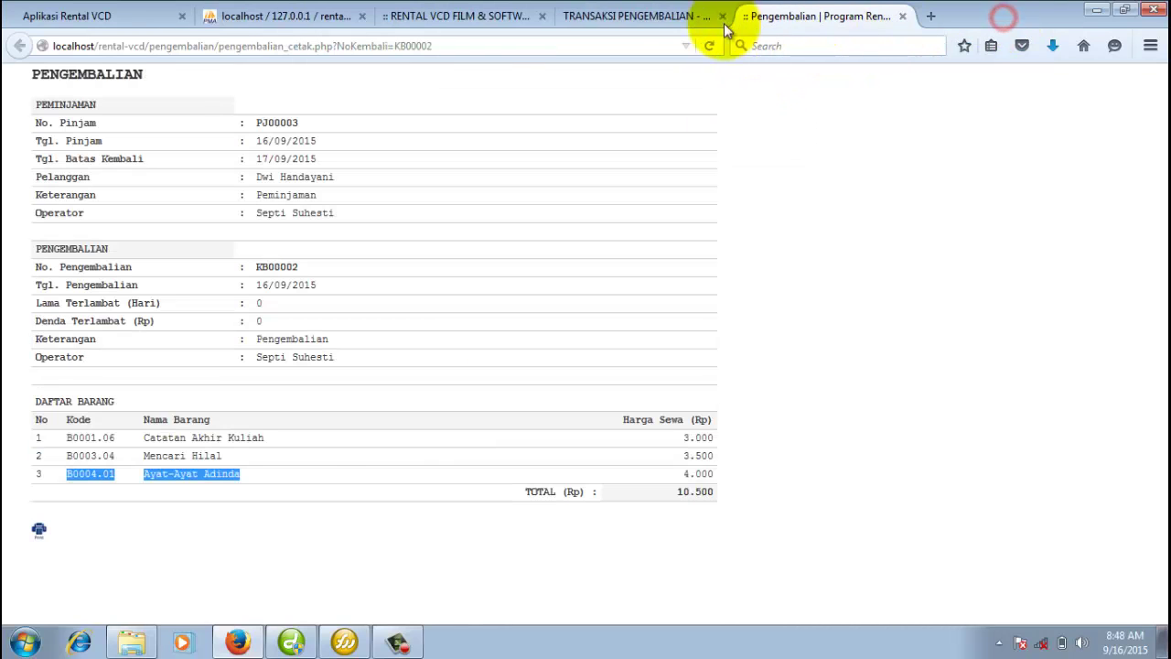
# Start a new loan transaction from the Transaksi Peminjaman menu.
pyautogui.click(654, 17)
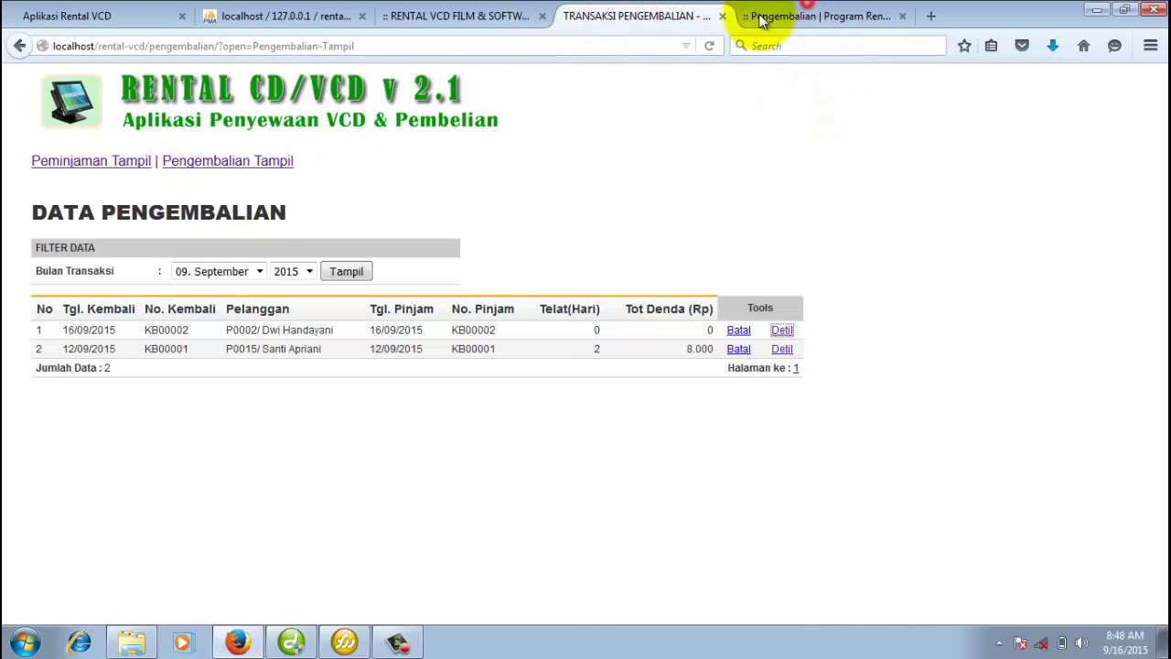
pyautogui.click(480, 16)
pyautogui.click(580, 19)
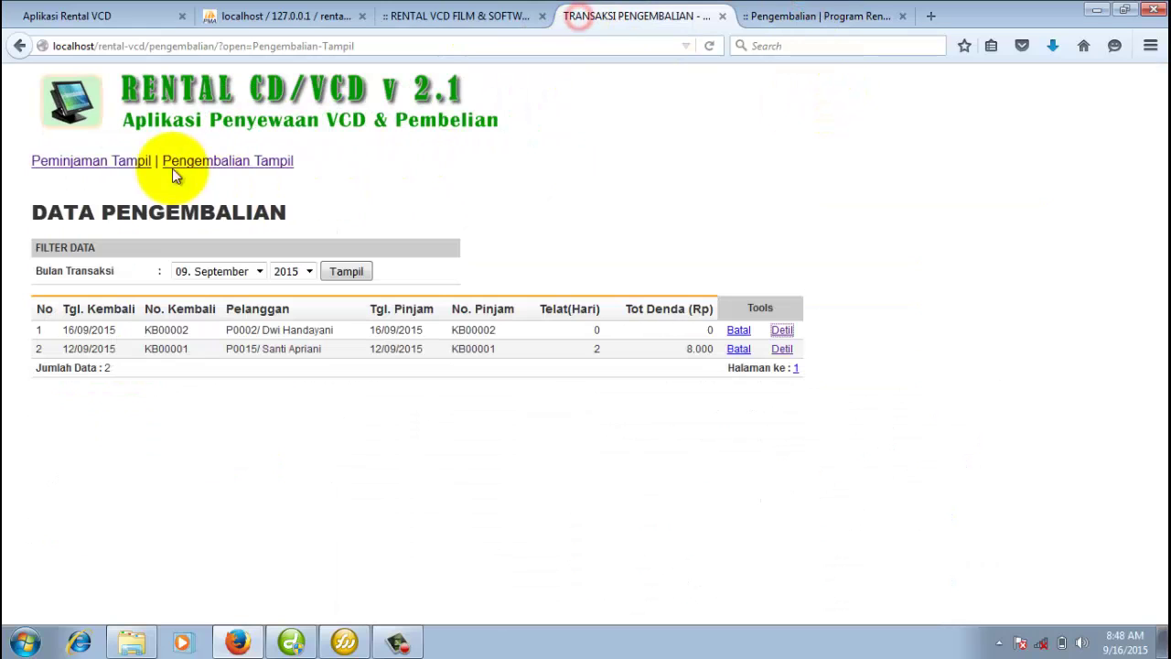
pyautogui.click(451, 18)
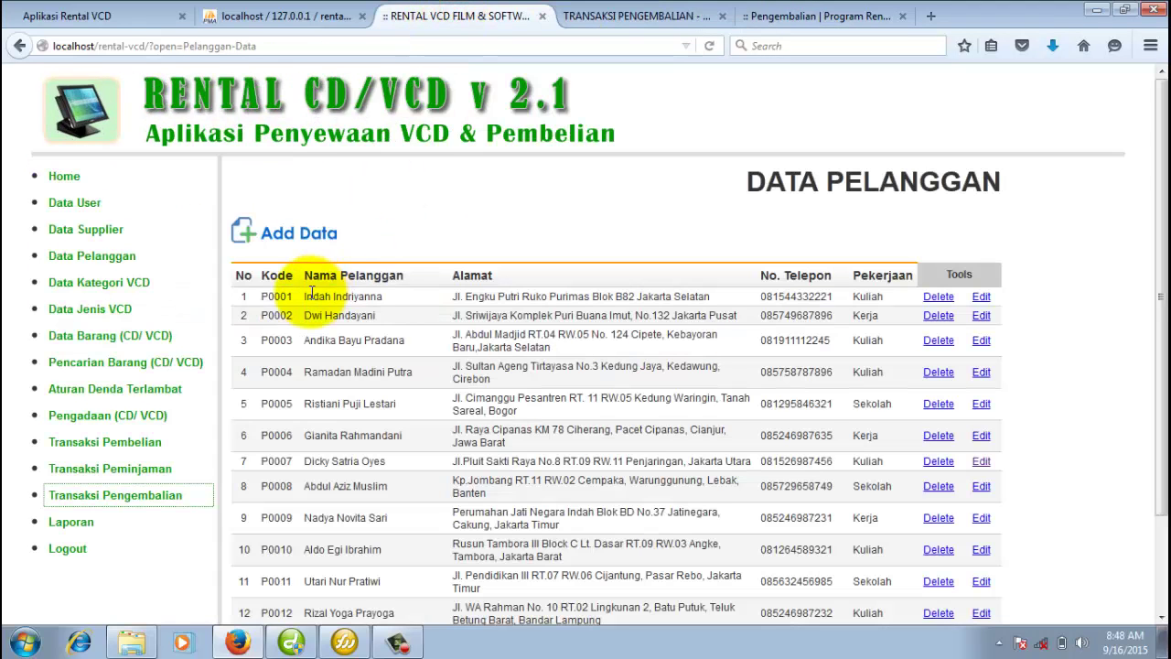
pyautogui.click(153, 472)
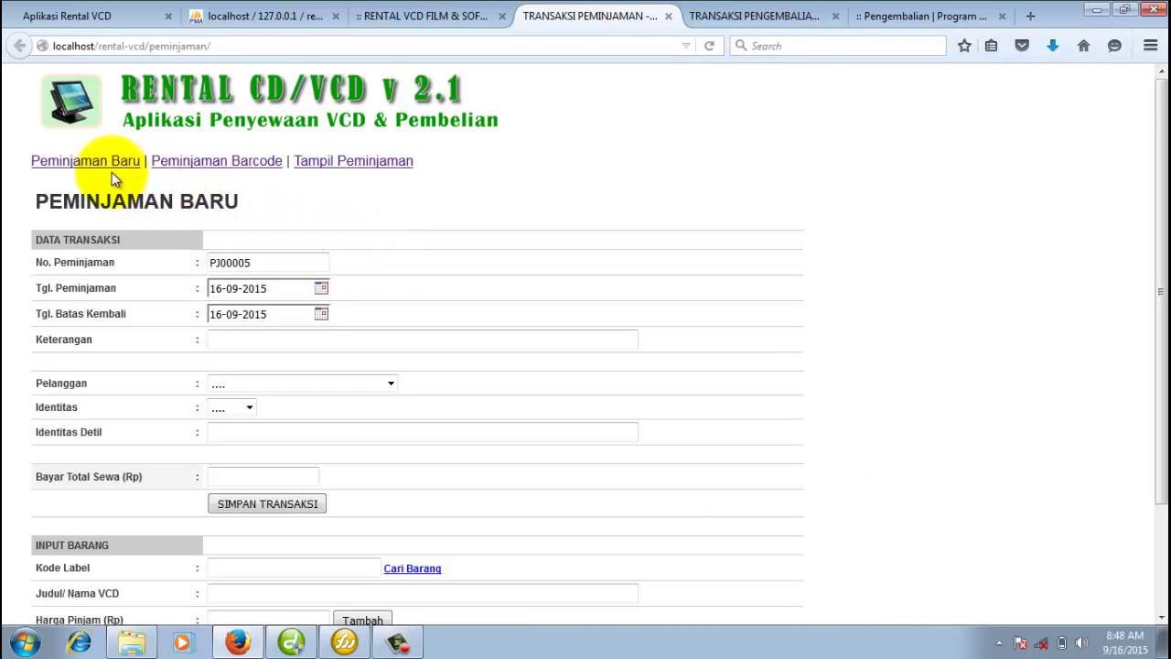
# Set customer P0002, identity type KTP with the customer's identity detail, and due date 17-09-2015.
pyautogui.click(347, 385)
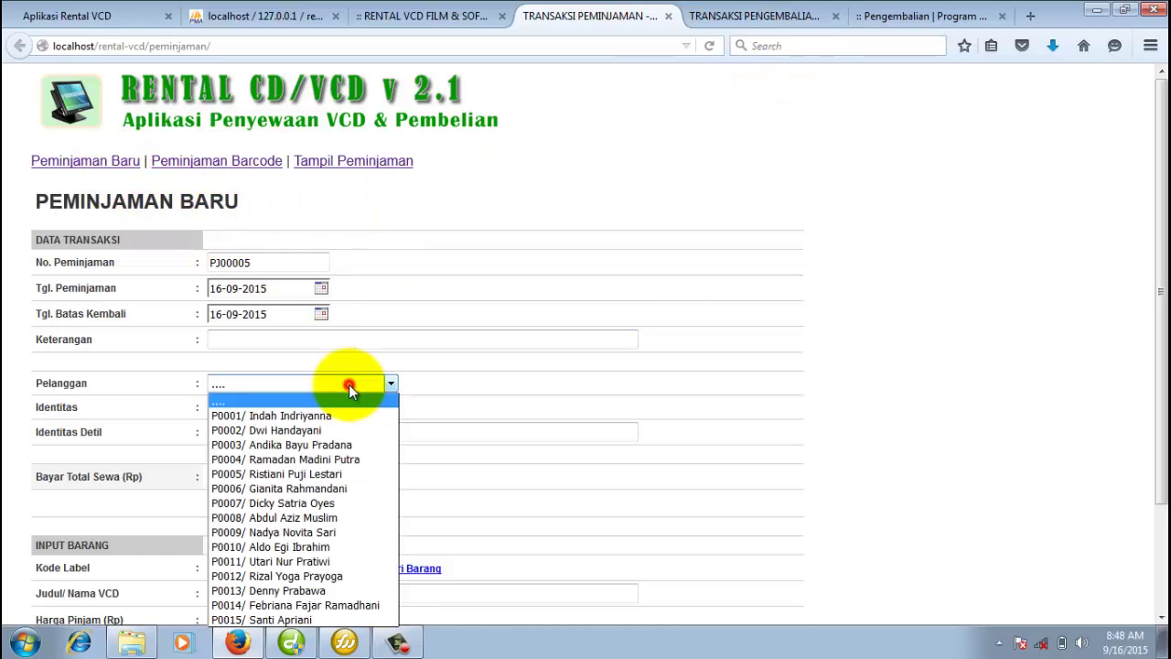
pyautogui.click(329, 426)
pyautogui.click(248, 409)
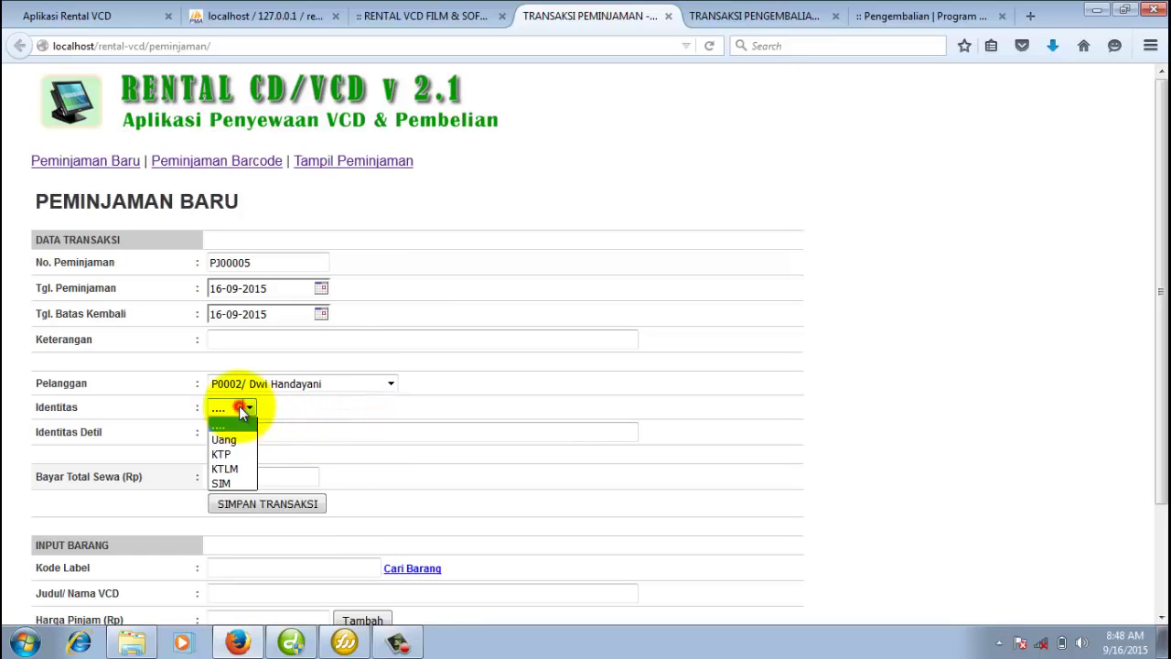
pyautogui.click(236, 449)
pyautogui.click(247, 434)
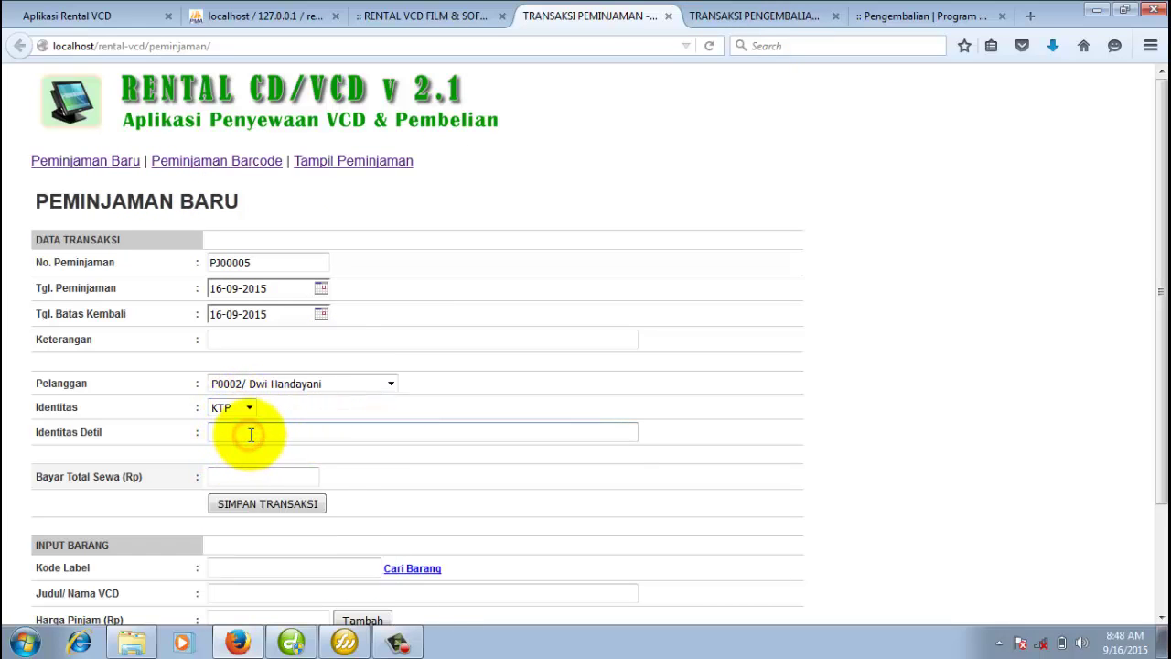
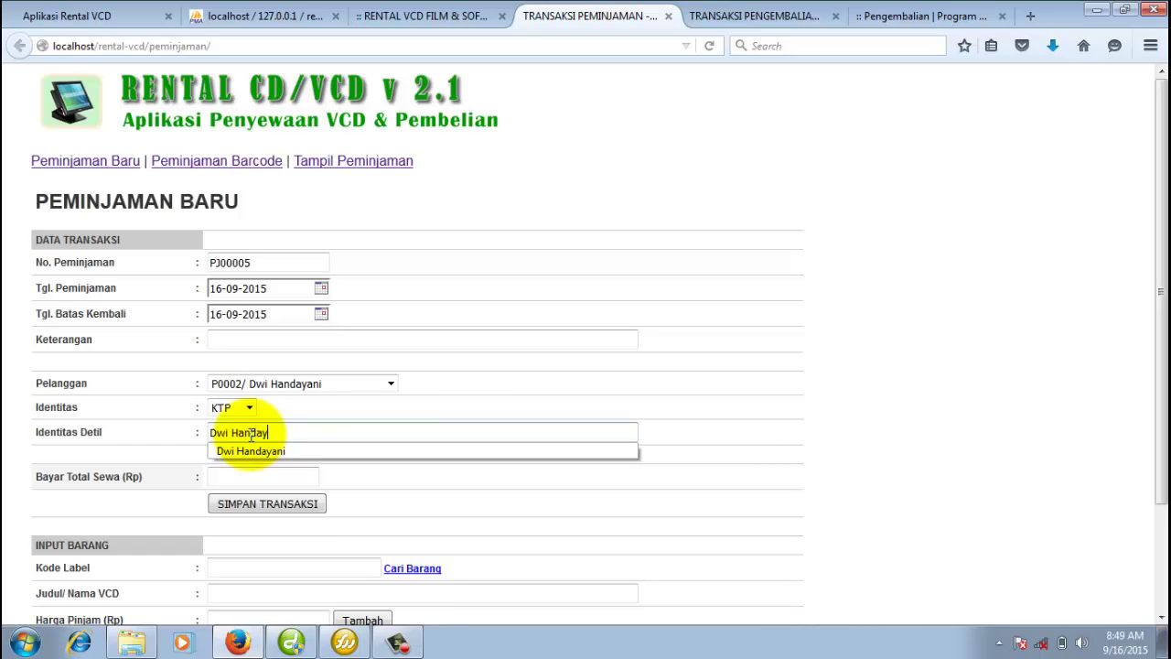
pyautogui.click(321, 314)
pyautogui.click(278, 409)
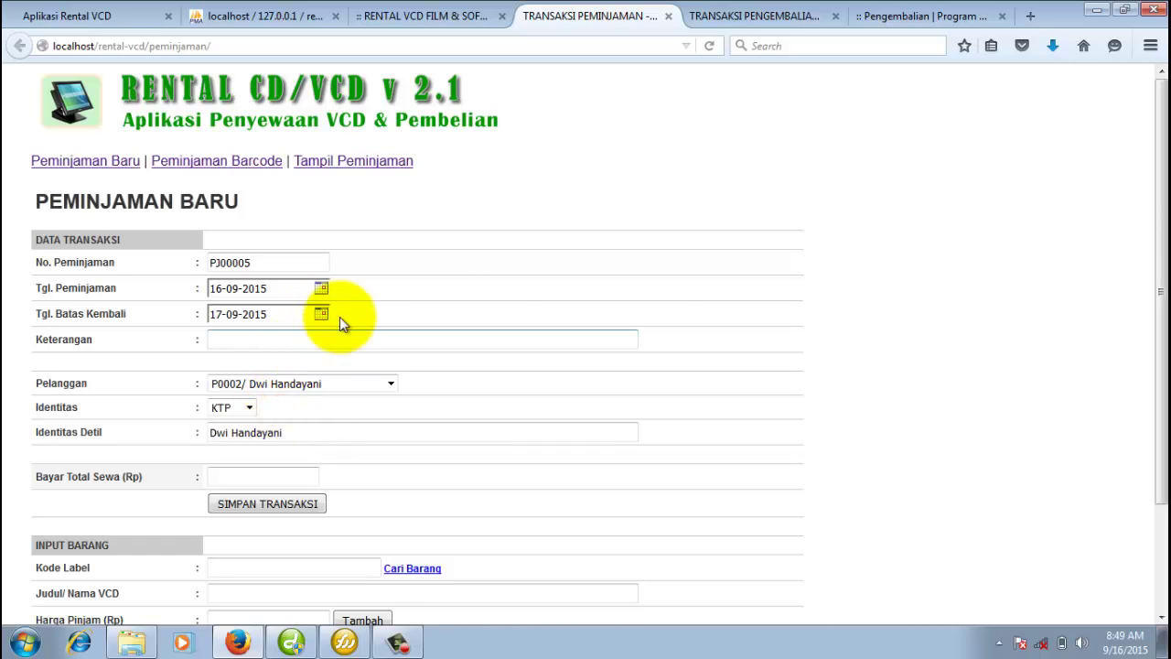
# Copy item code B0004.01 from the return receipt and add Ayat-Ayat Adinda to the loan.
pyautogui.click(887, 18)
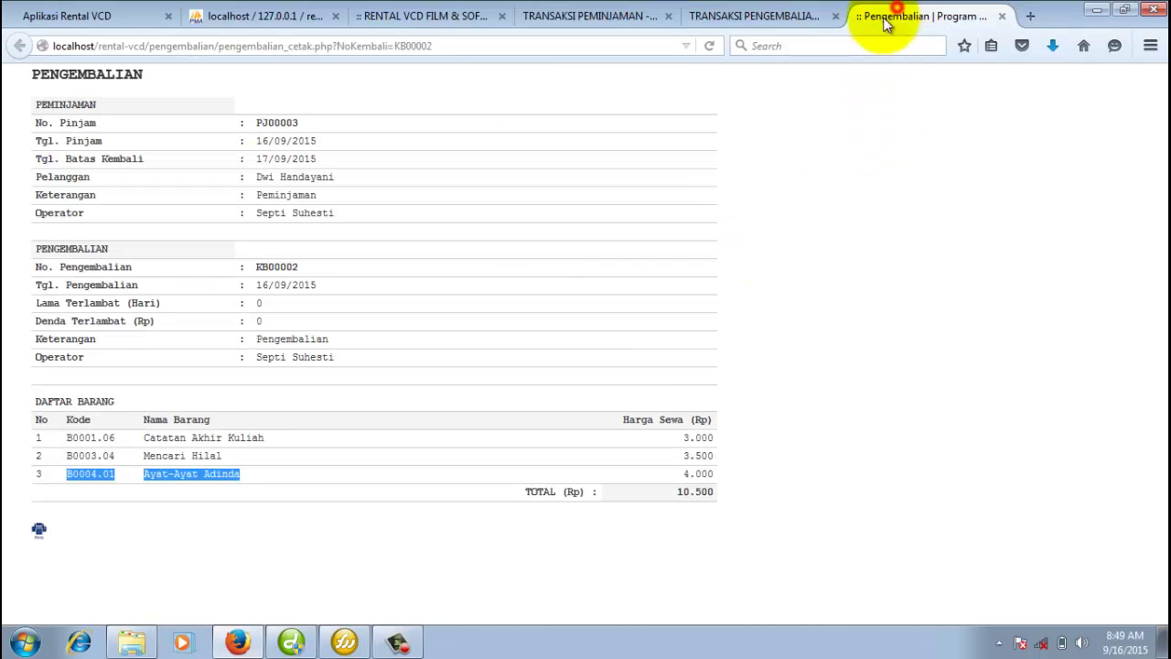
pyautogui.click(121, 478)
pyautogui.moveTo(102, 477); pyautogui.dragTo(64, 474)
pyautogui.hotkey('ctrl', 'c')
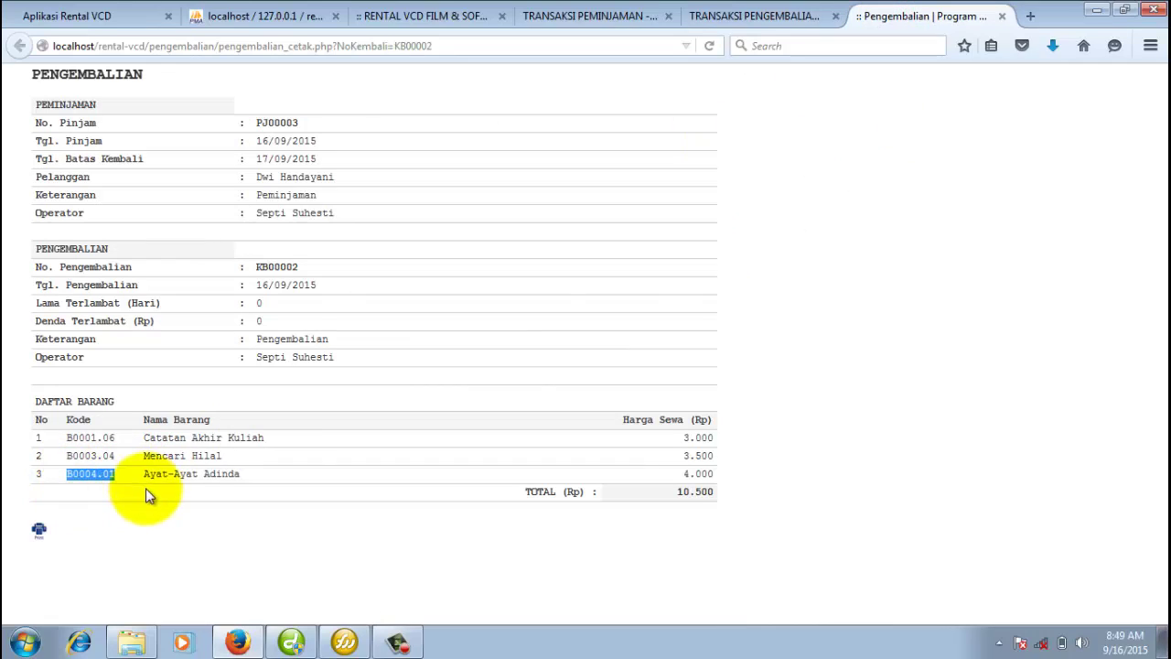
pyautogui.click(633, 13)
pyautogui.click(294, 470)
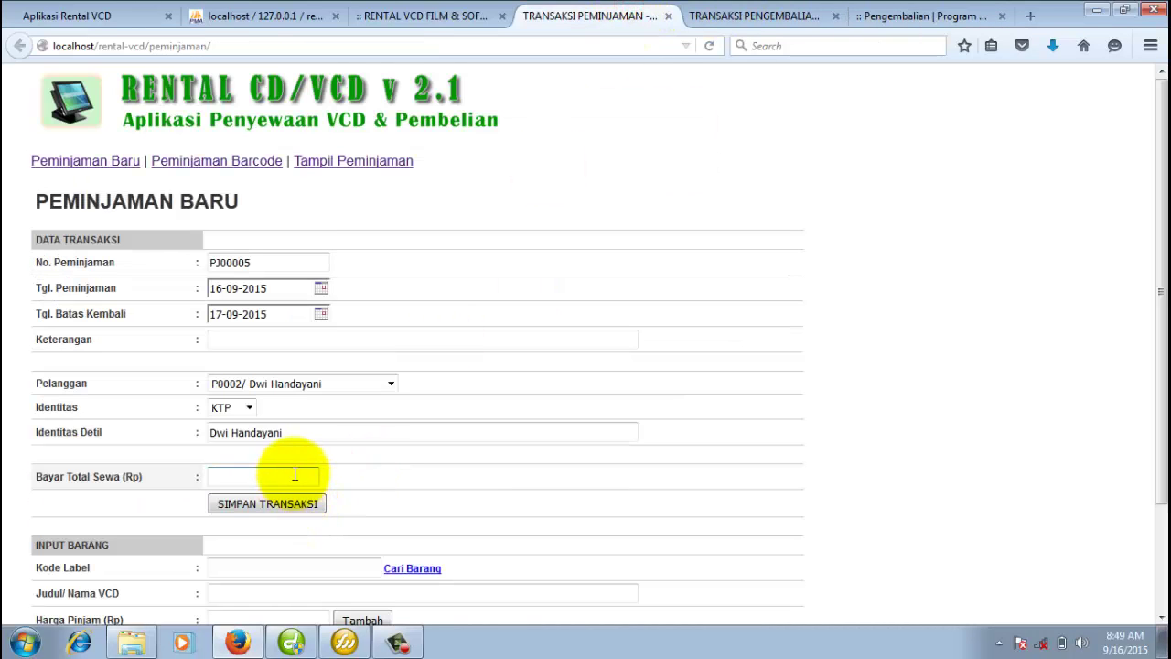
pyautogui.hotkey('ctrl', 'v')
pyautogui.scroll(-3, 492, 356)
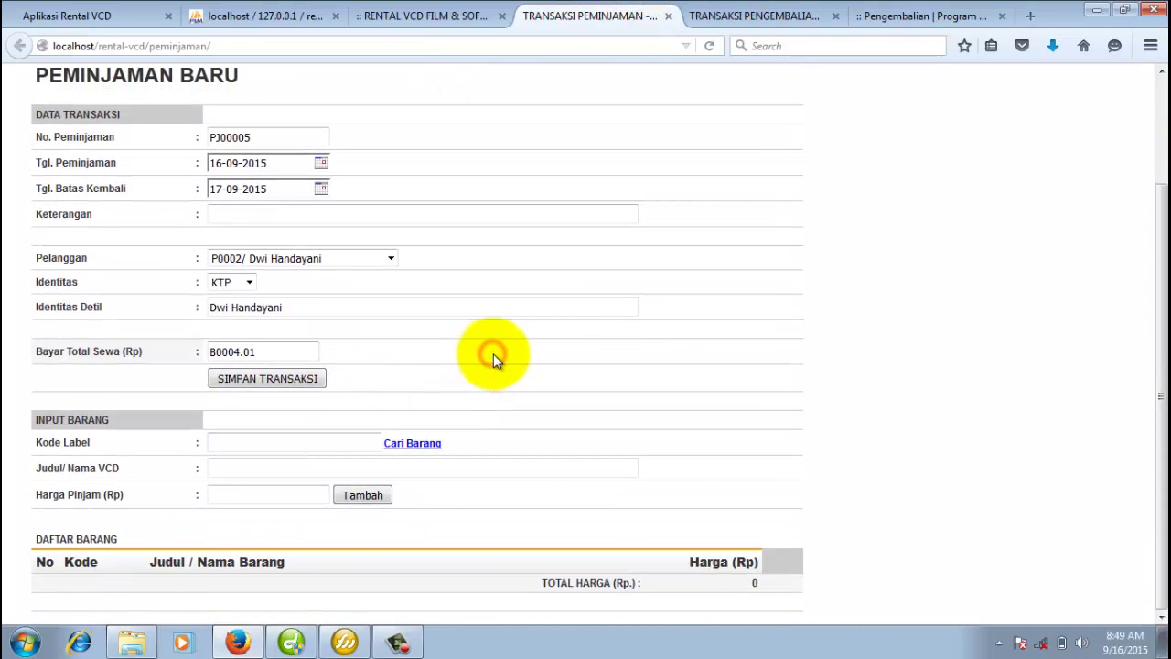
pyautogui.moveTo(275, 352); pyautogui.dragTo(165, 356)
pyautogui.hotkey('ctrl', 'x')
pyautogui.click(308, 440)
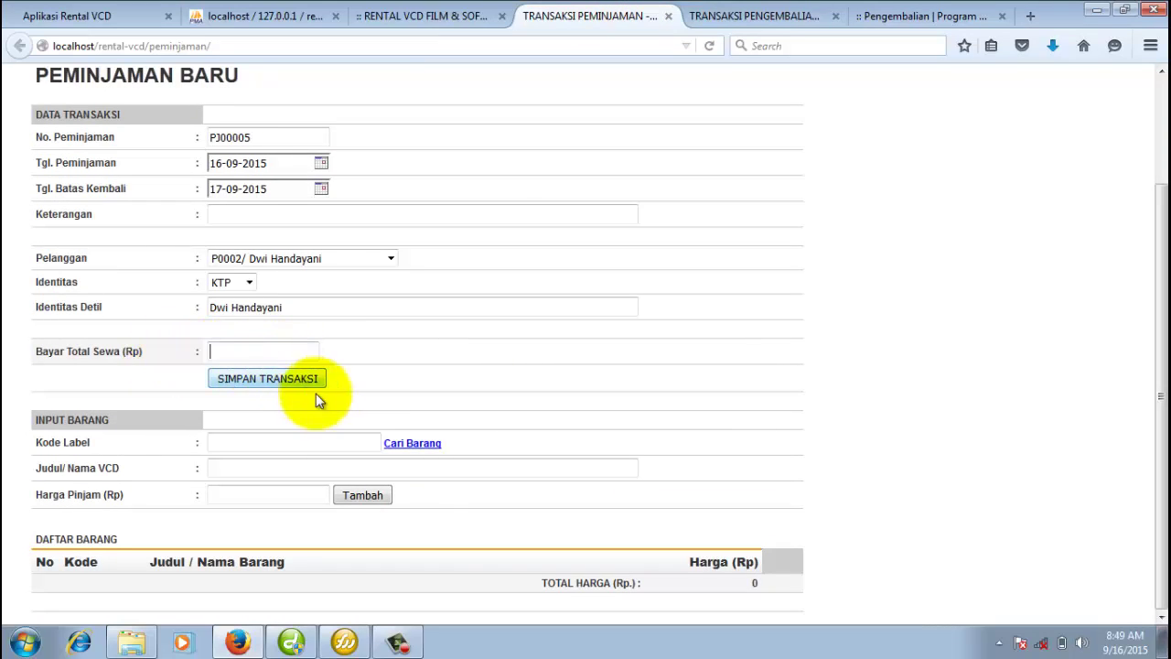
pyautogui.hotkey('ctrl', 'v')
pyautogui.click(565, 416)
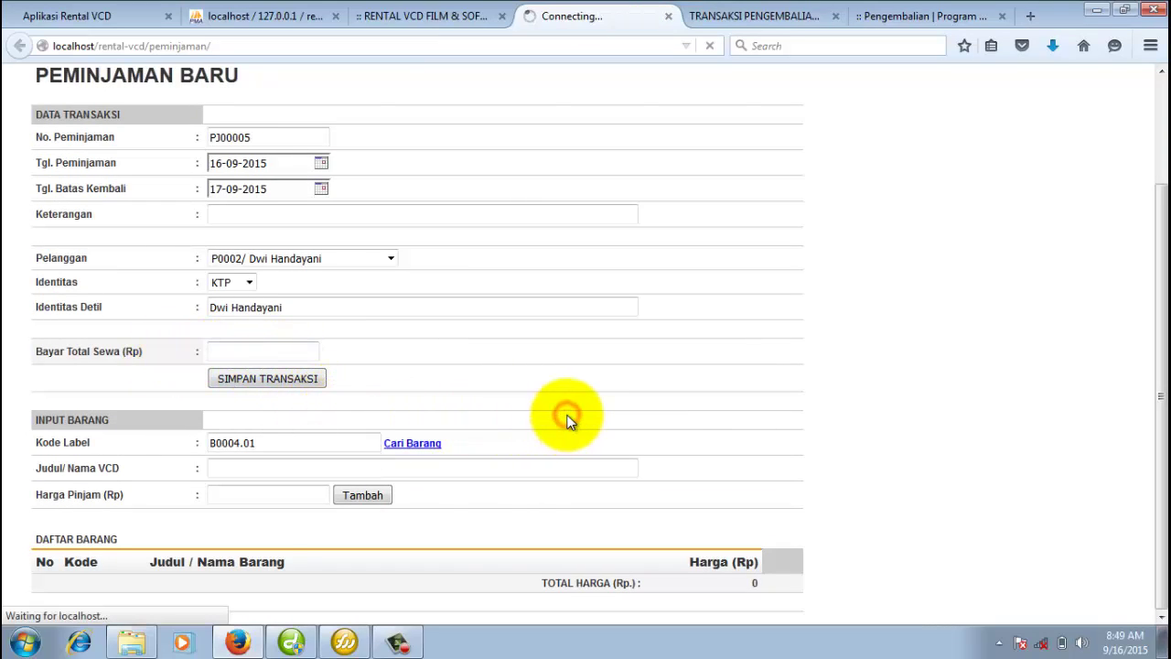
pyautogui.scroll(-3, 549, 439)
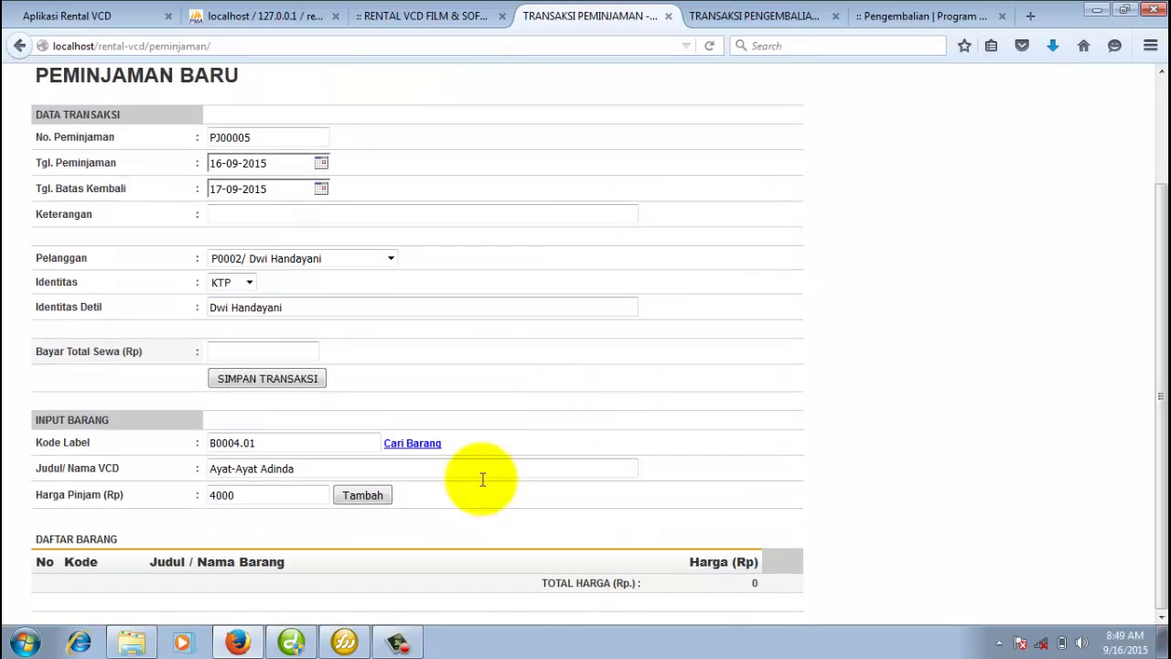
pyautogui.click(366, 497)
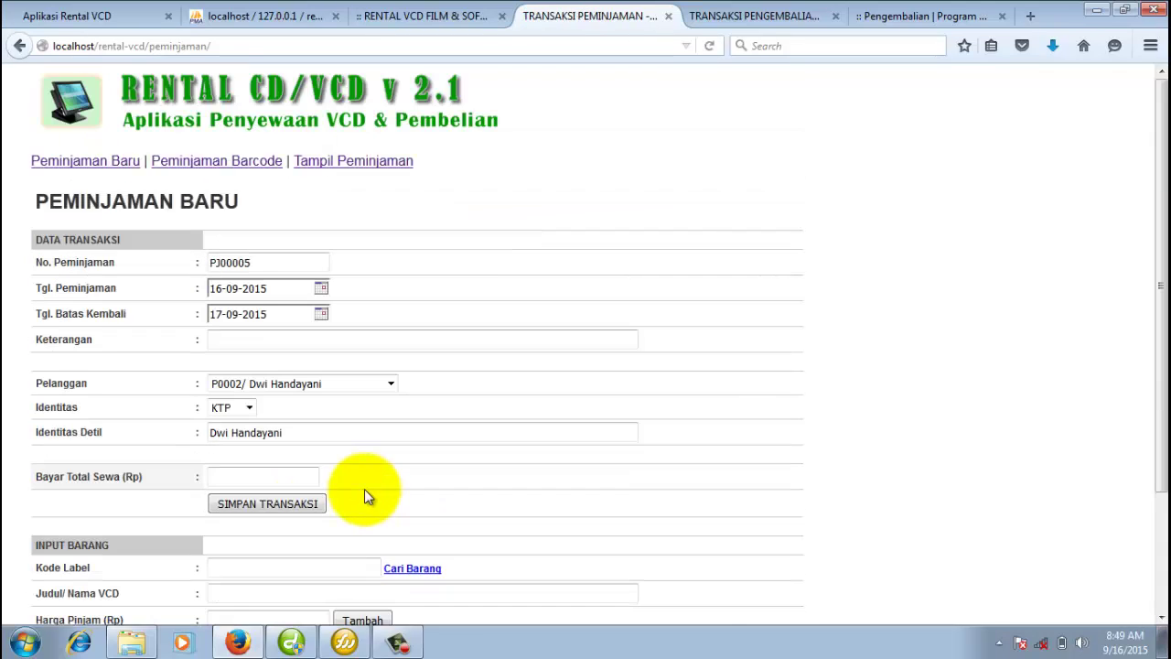
# Enter a payment of 4000.
pyautogui.scroll(-3, 364, 489)
pyautogui.click(284, 330)
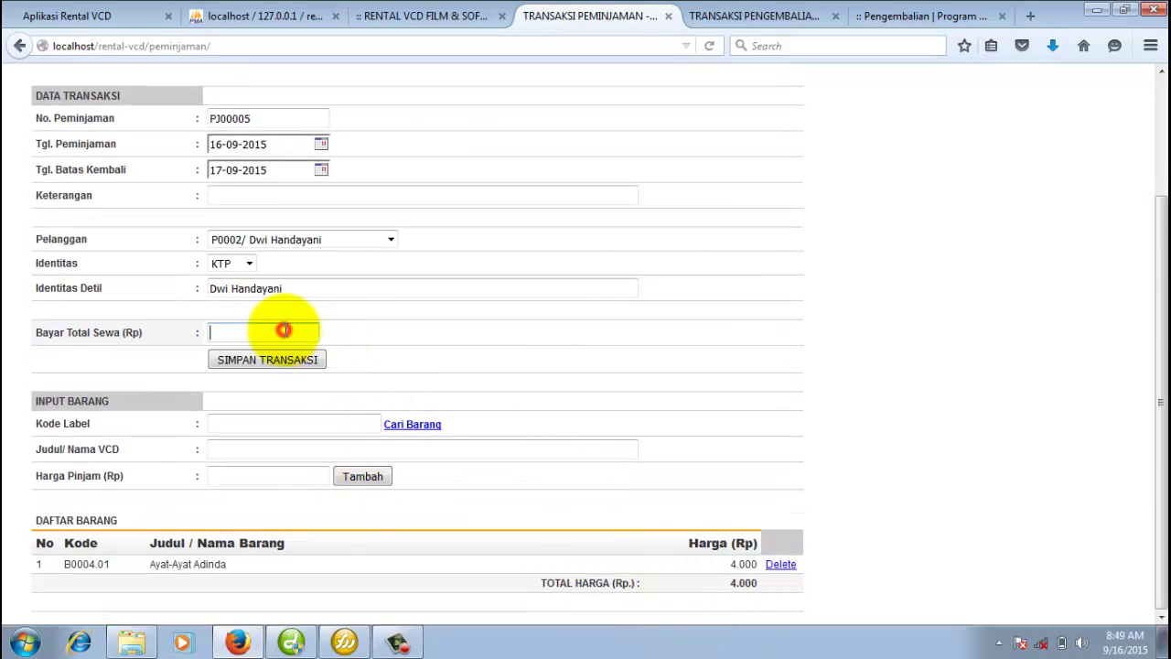
pyautogui.write('4')
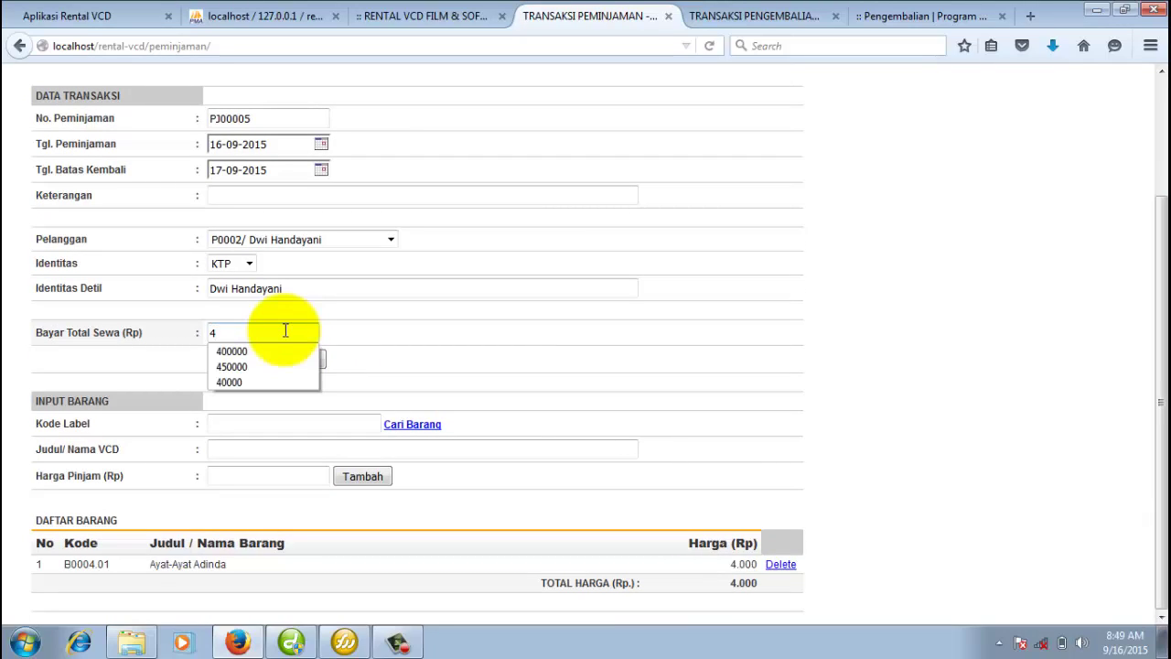
pyautogui.write('00')
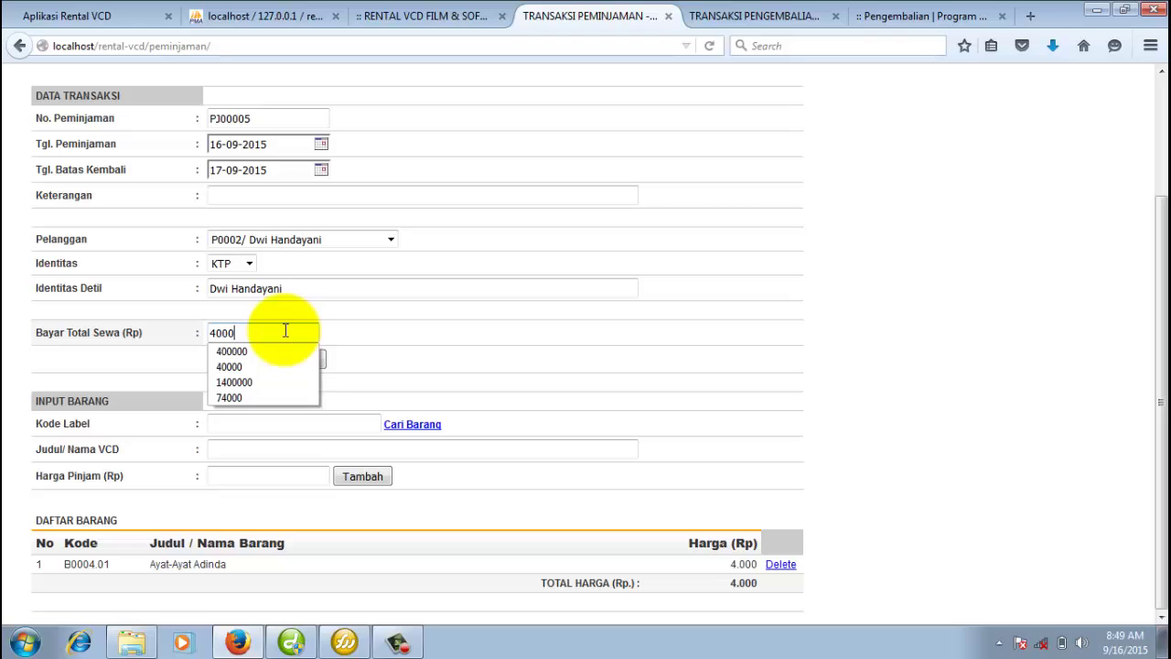
pyautogui.write('0')
pyautogui.click(580, 364)
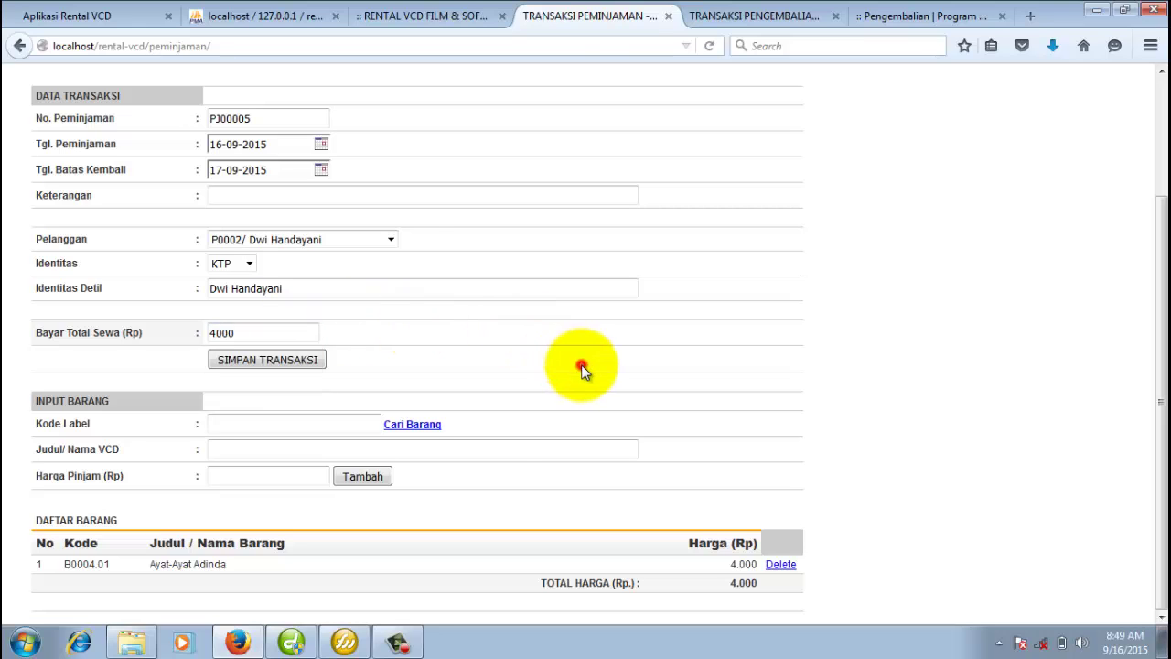
# Save loan PJ00005 with 4000 paid, skipping the receipt printout.
pyautogui.click(282, 360)
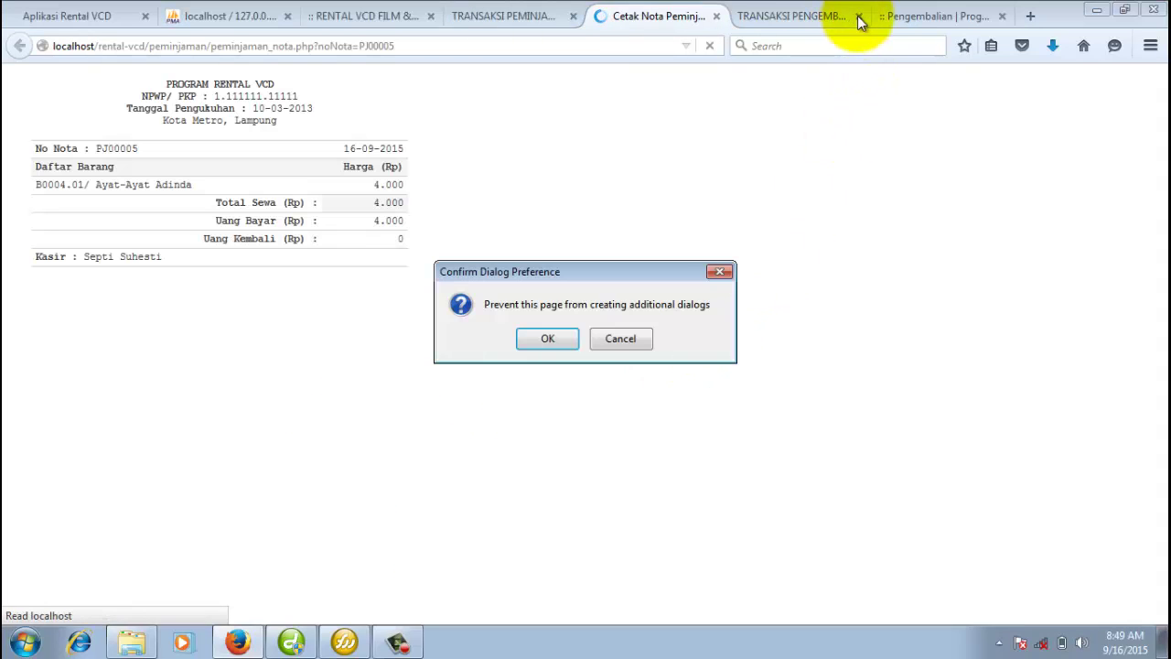
pyautogui.click(625, 345)
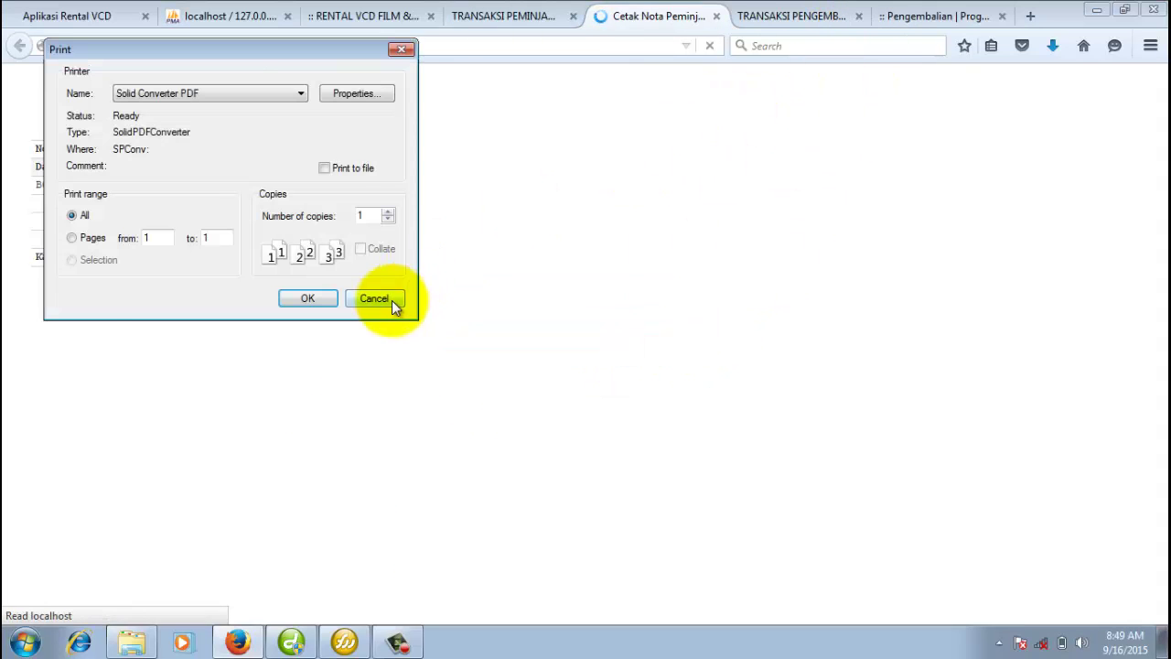
pyautogui.click(391, 300)
# Close the return transaction page and the printed return and loan receipt tabs.
pyautogui.click(828, 16)
pyautogui.click(859, 15)
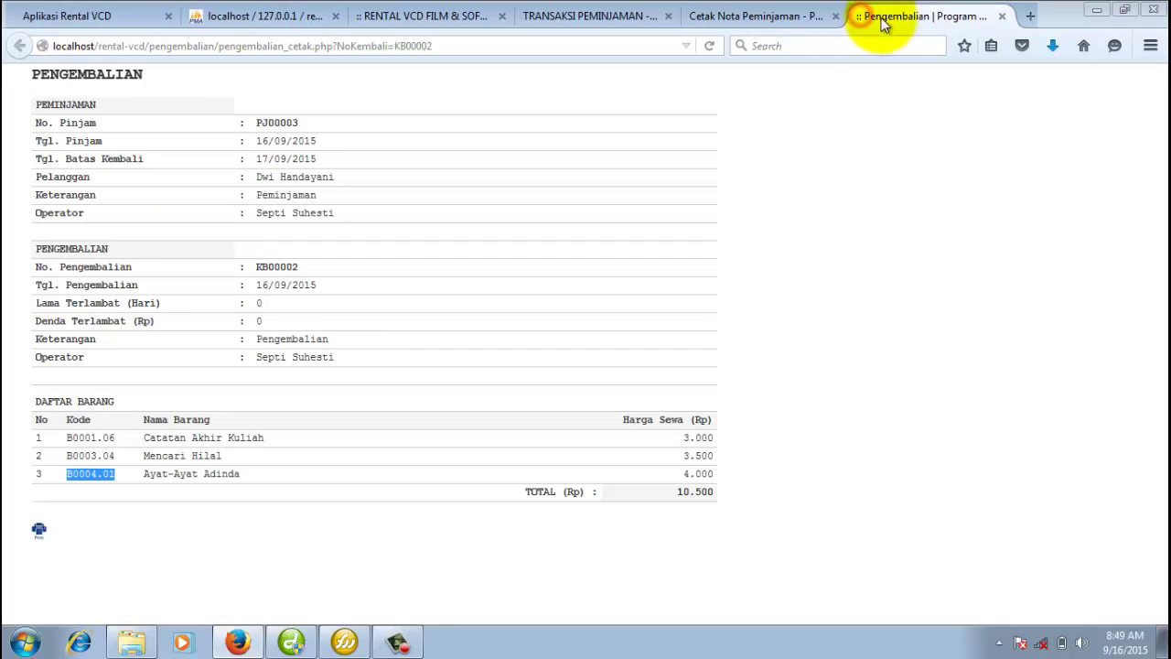
pyautogui.click(1001, 17)
pyautogui.click(835, 16)
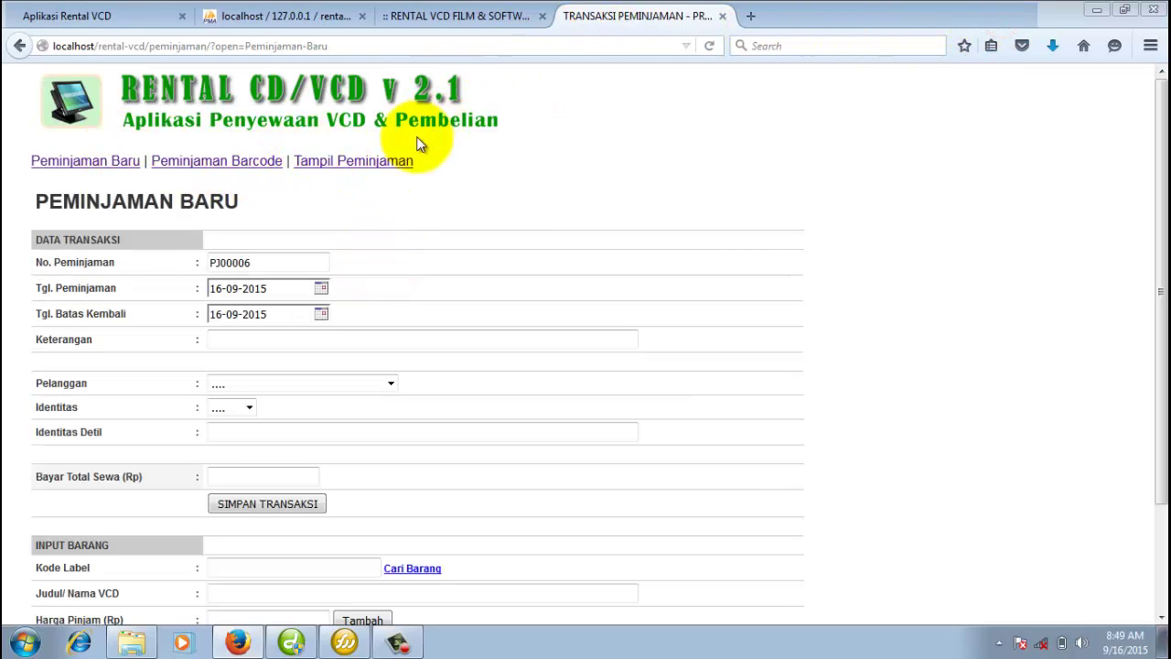
# Glance at the customer data page and the recorded loans list.
pyautogui.click(485, 16)
pyautogui.click(628, 16)
pyautogui.click(377, 165)
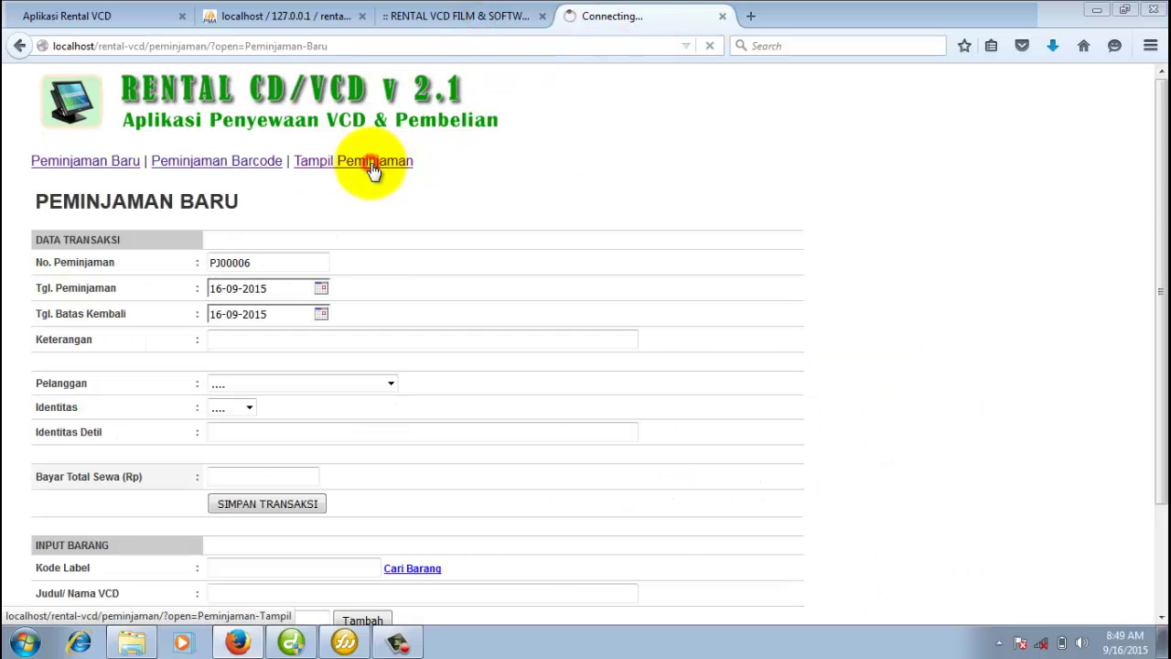
pyautogui.click(103, 165)
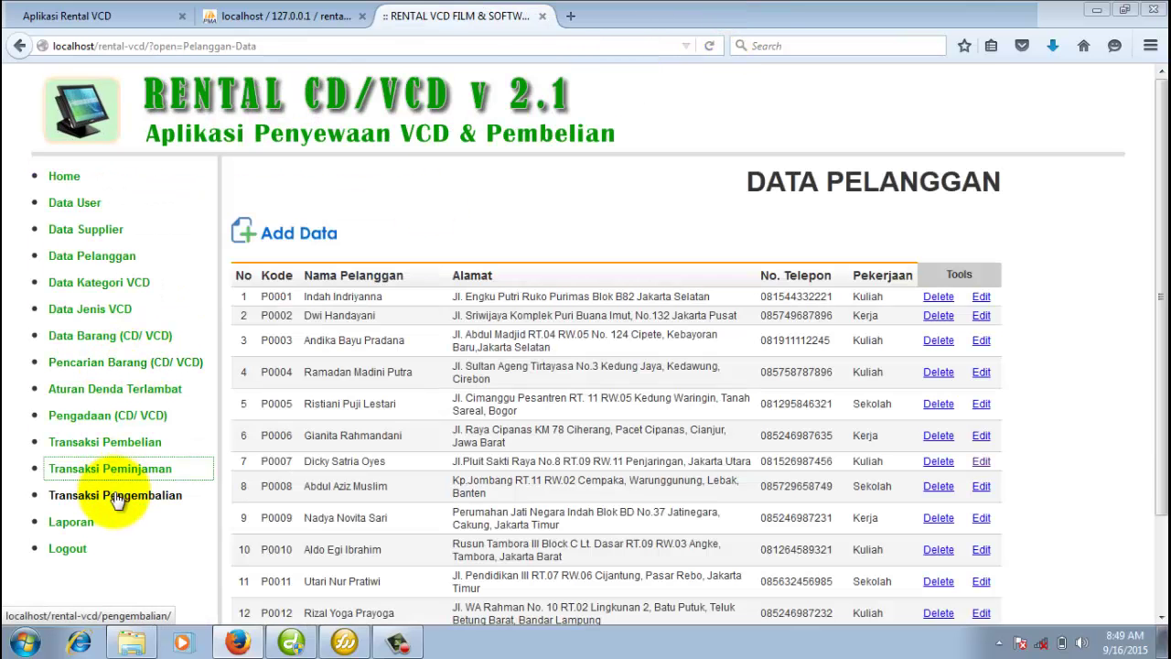
# Open the return form for PJ00004, then show the database relationship diagram.
pyautogui.click(128, 498)
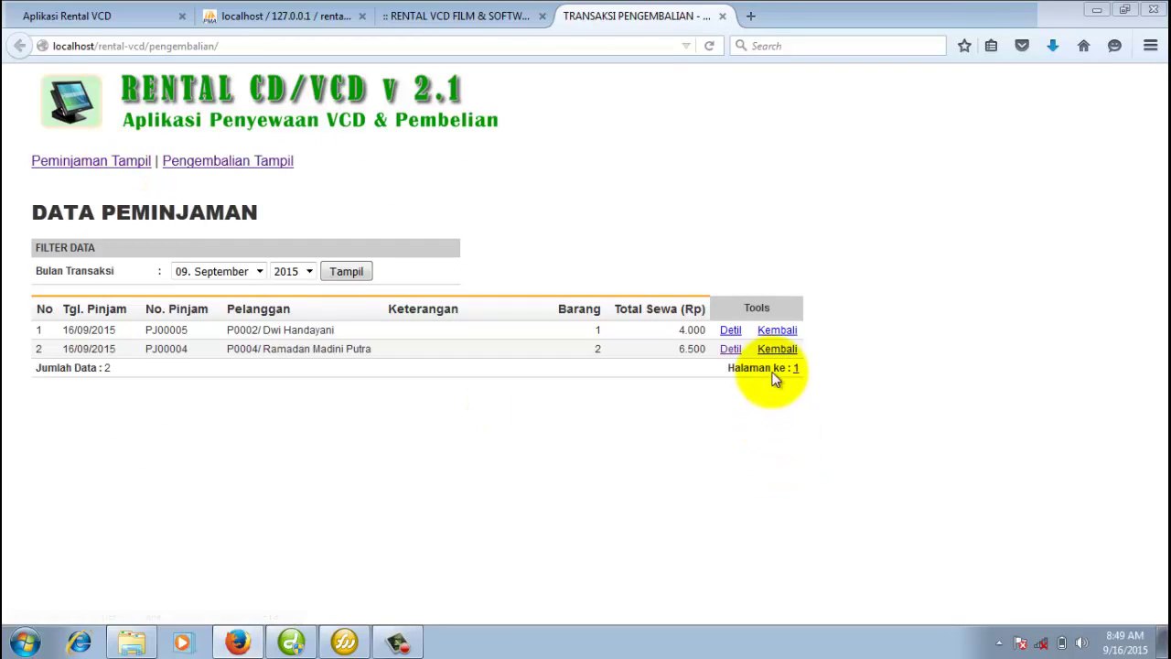
pyautogui.click(139, 160)
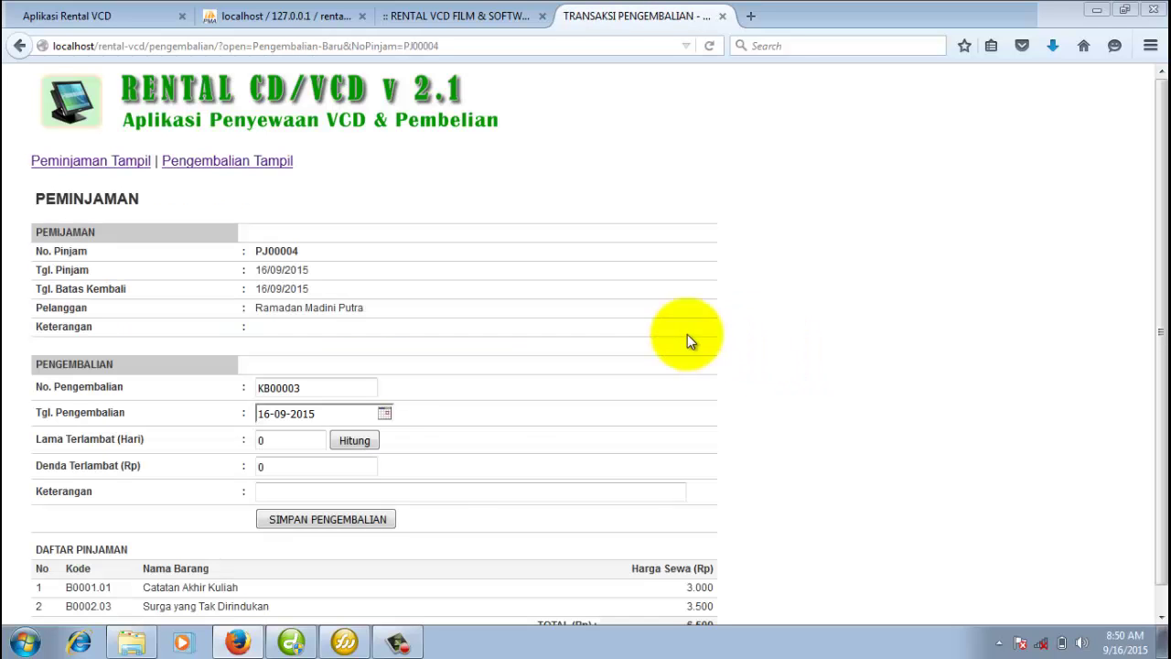
pyautogui.click(256, 14)
pyautogui.click(133, 16)
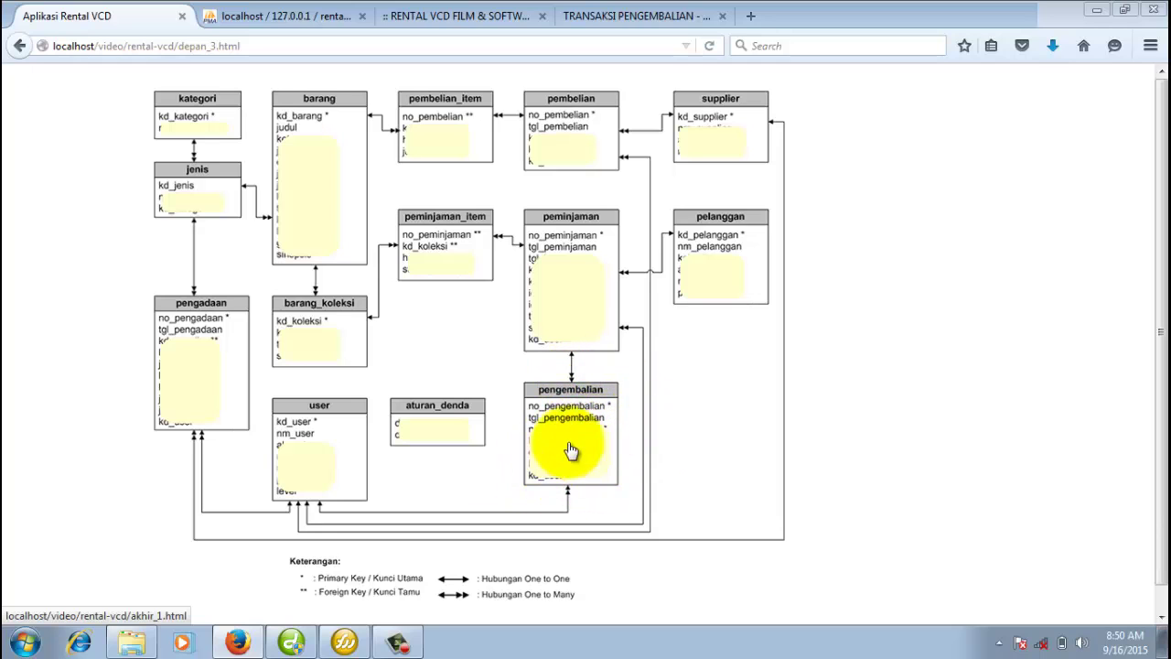
# Close the PJ00004 return form tab and open the Laporan reports list.
pyautogui.click(604, 16)
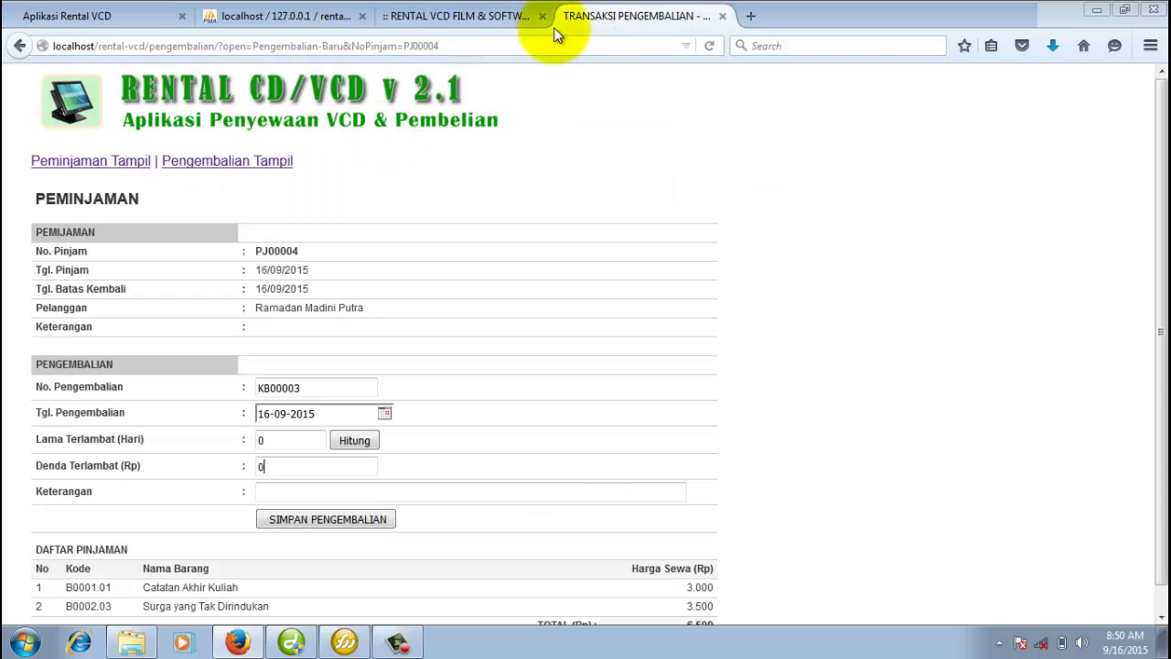
pyautogui.click(720, 17)
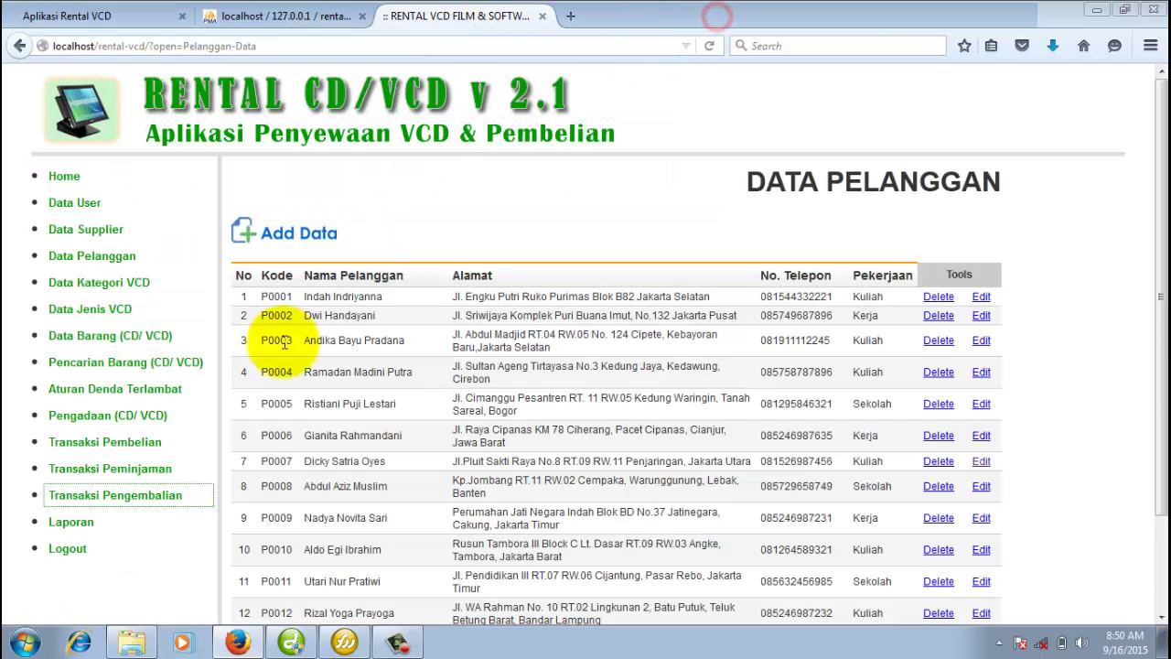
pyautogui.click(85, 526)
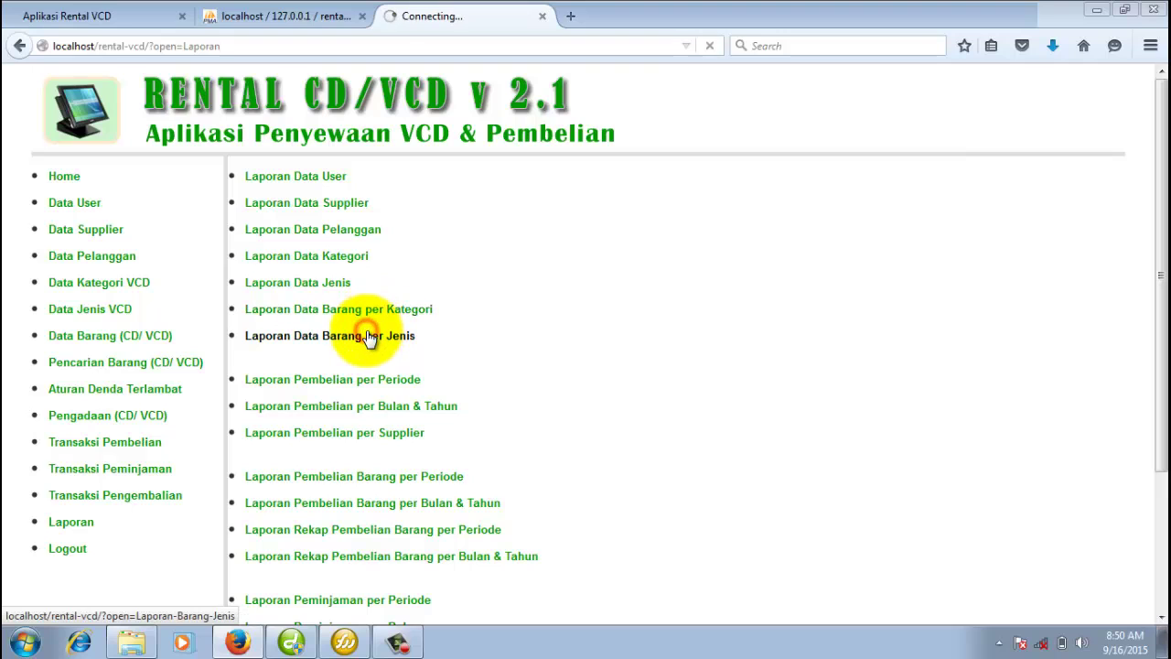
# Filter the per-type item report to Kategori FILM and Jenis Laga, and show it.
pyautogui.click(388, 256)
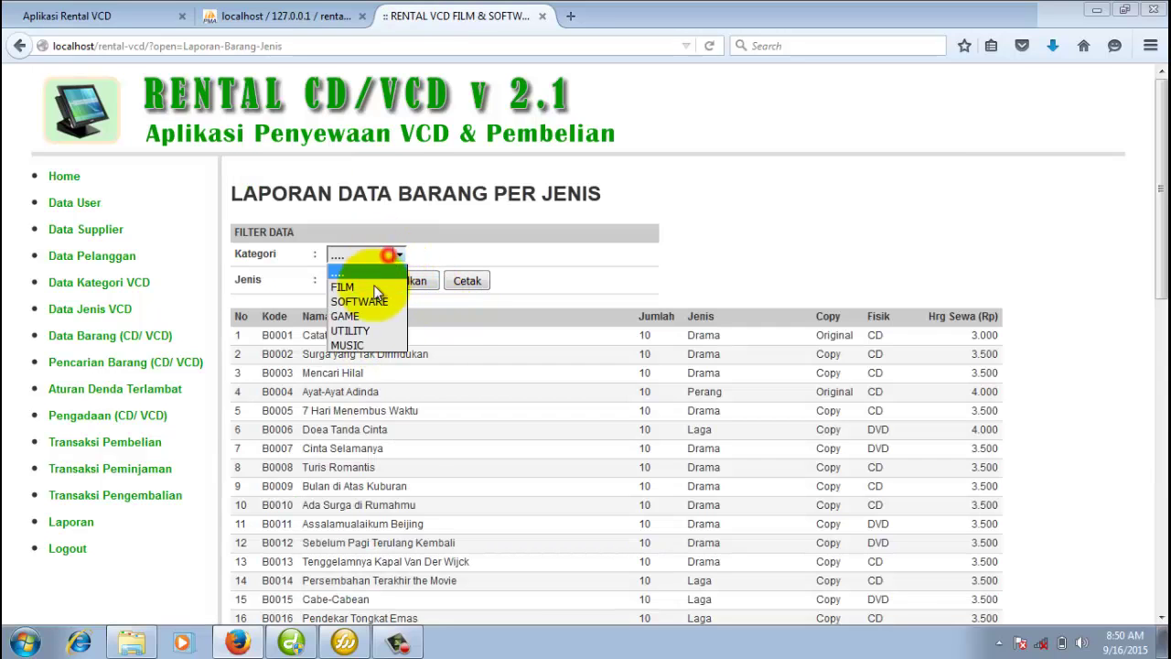
pyautogui.click(372, 300)
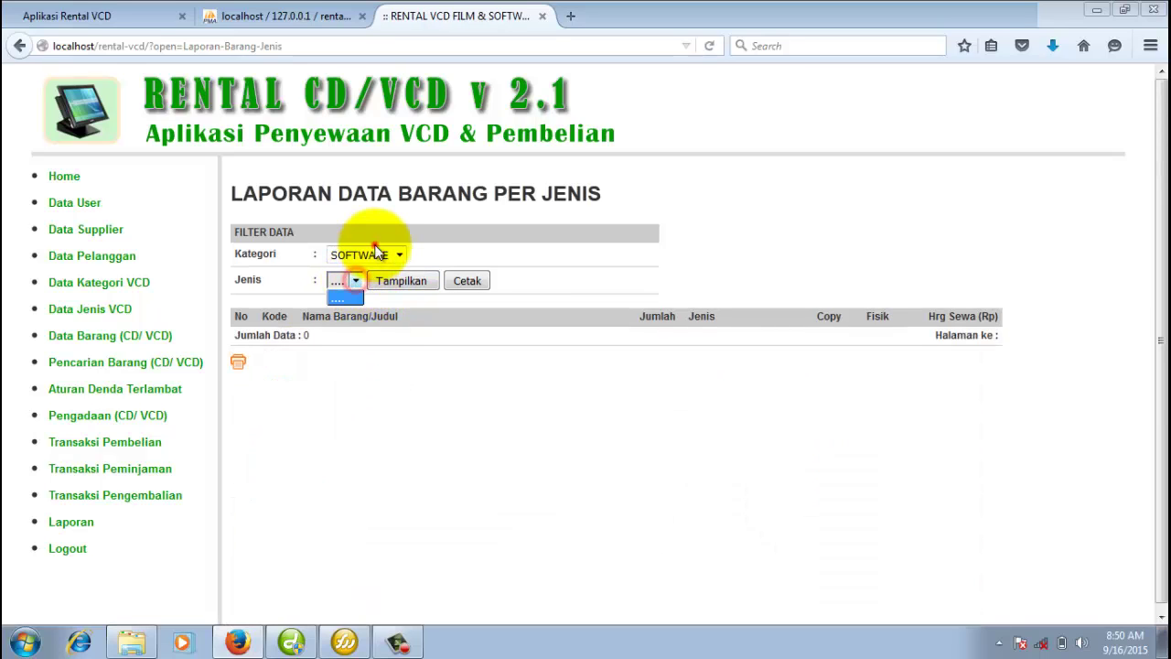
pyautogui.click(371, 254)
pyautogui.click(366, 286)
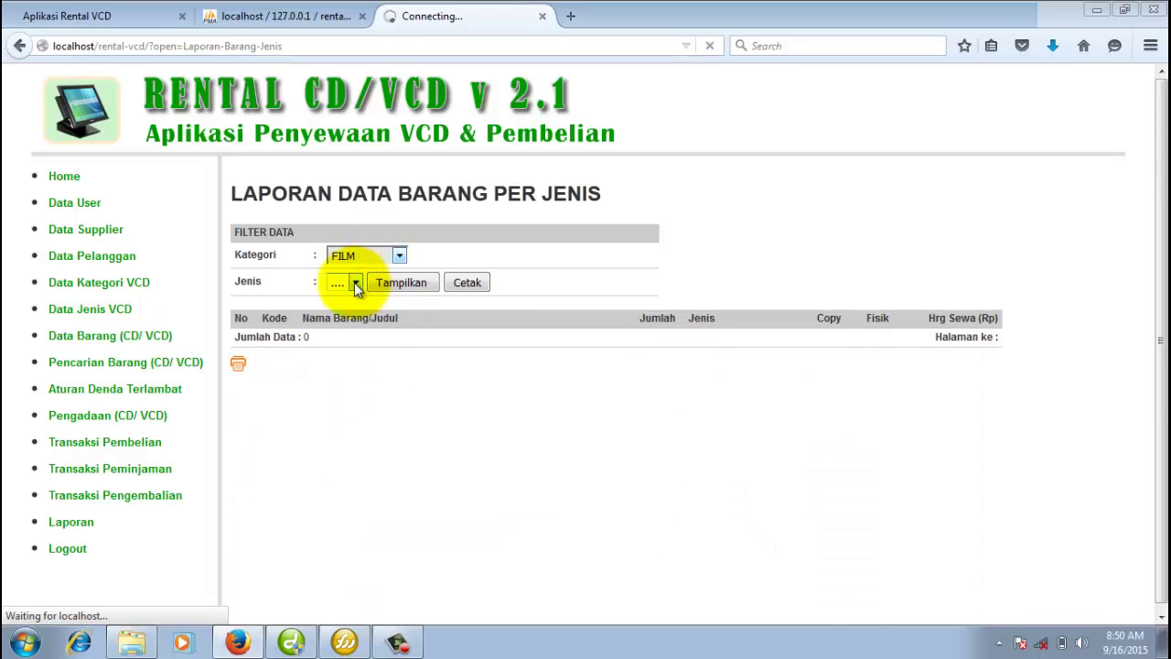
pyautogui.click(355, 281)
pyautogui.click(367, 313)
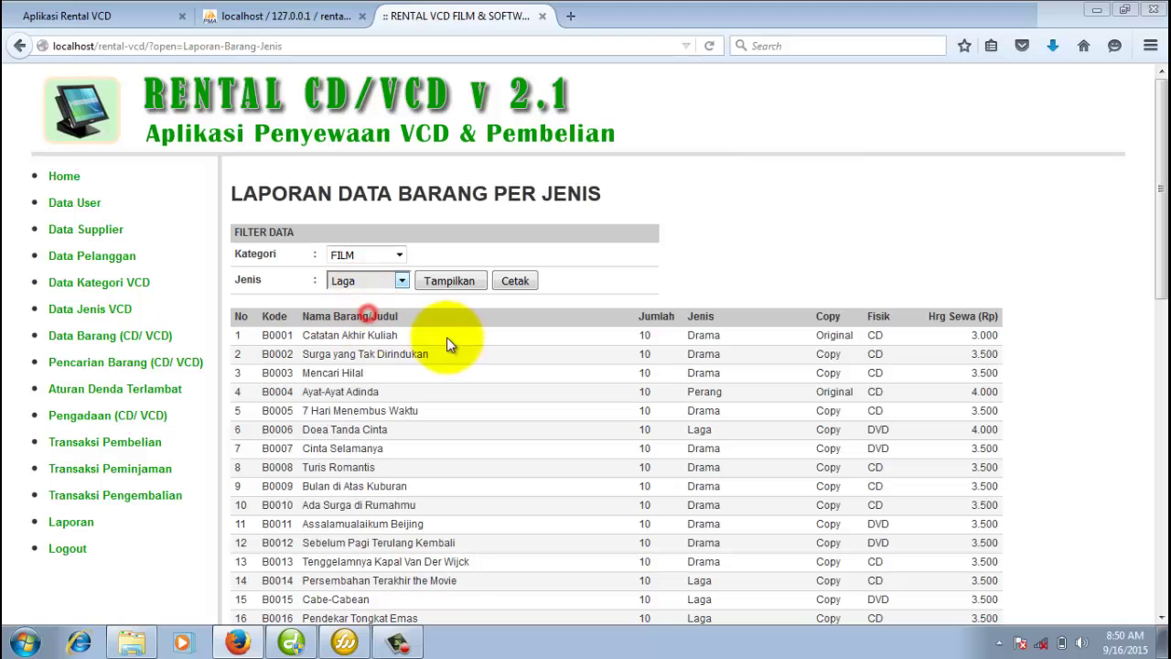
pyautogui.click(447, 281)
# Check the printable FILM/Laga report listing 10 titles (B0006–B0022), then close it.
pyautogui.scroll(-5, 457, 347)
pyautogui.scroll(-3, 452, 348)
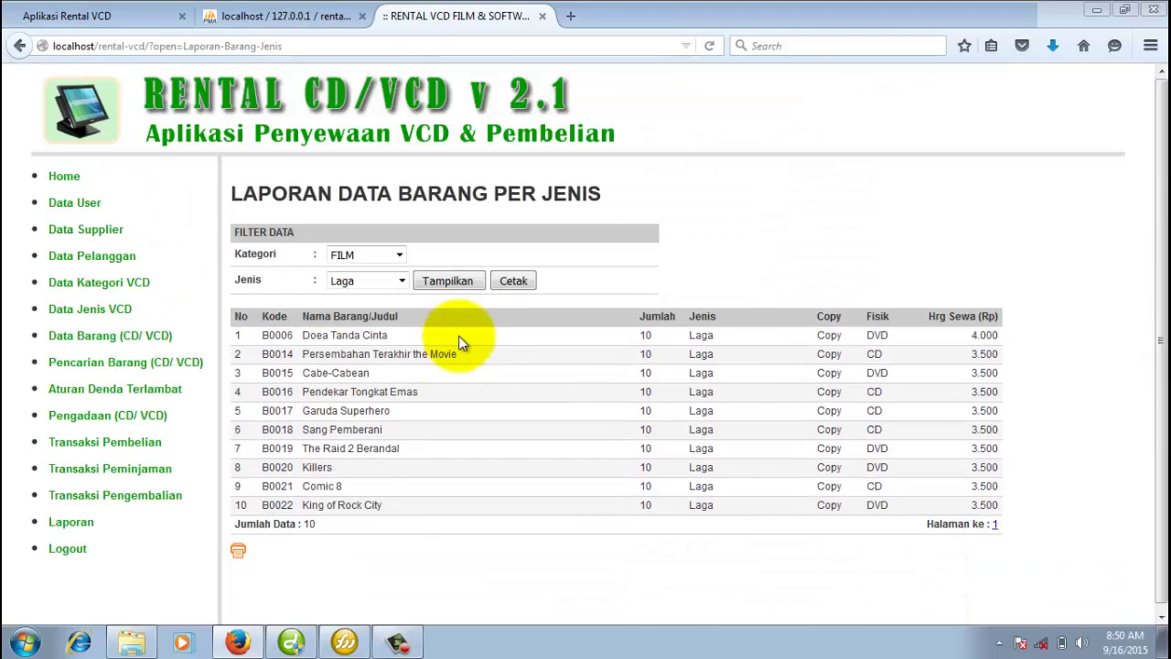
pyautogui.click(513, 284)
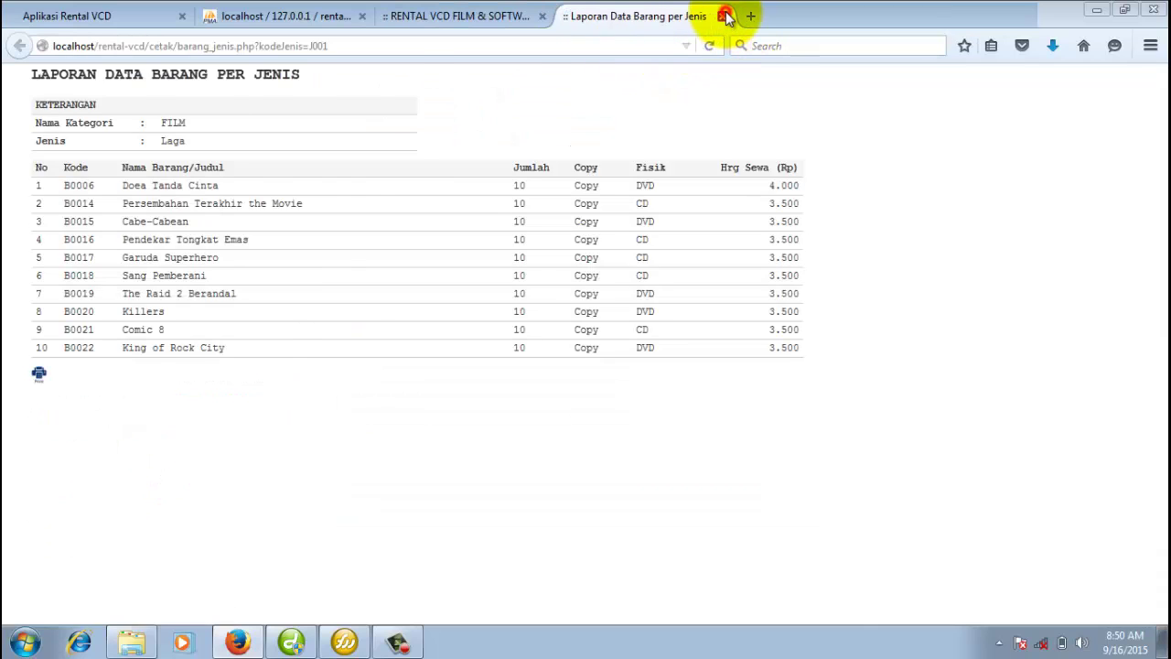
pyautogui.click(723, 16)
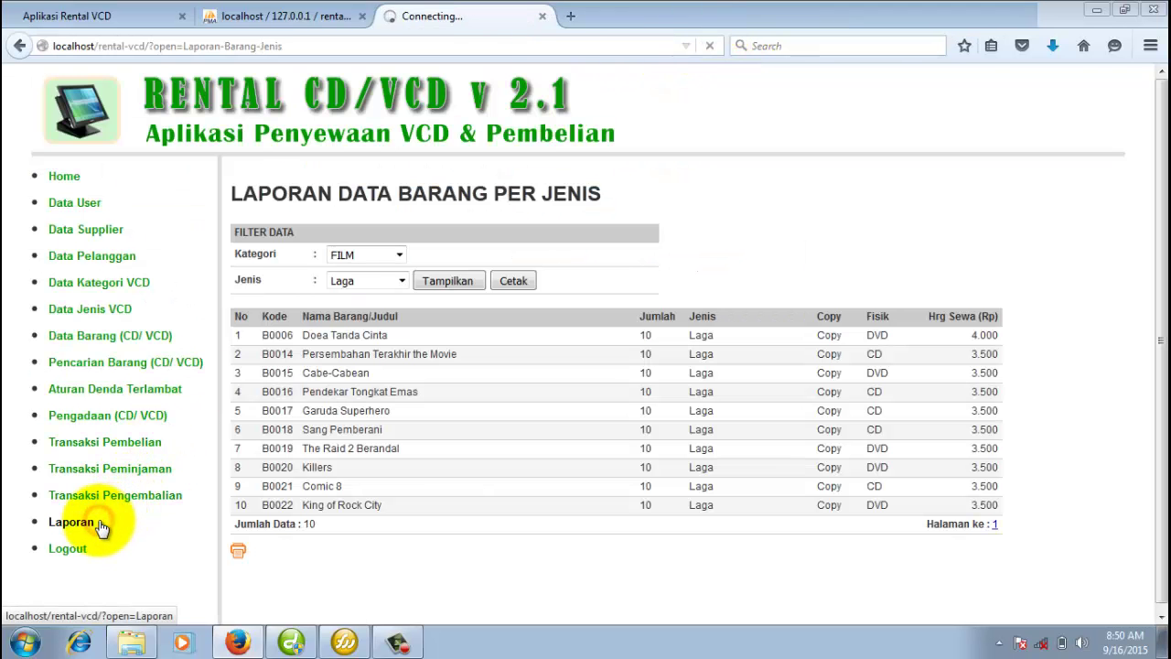
# View the monthly purchase report, keeping September as the month.
pyautogui.scroll(-3, 387, 480)
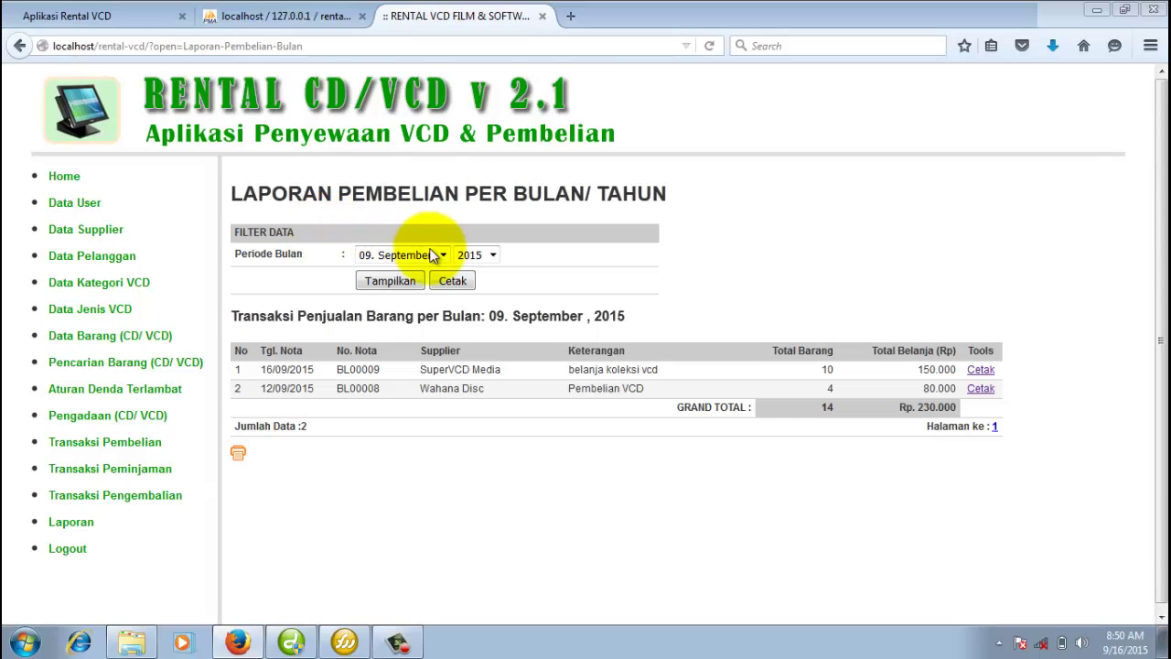
pyautogui.click(442, 254)
pyautogui.click(640, 421)
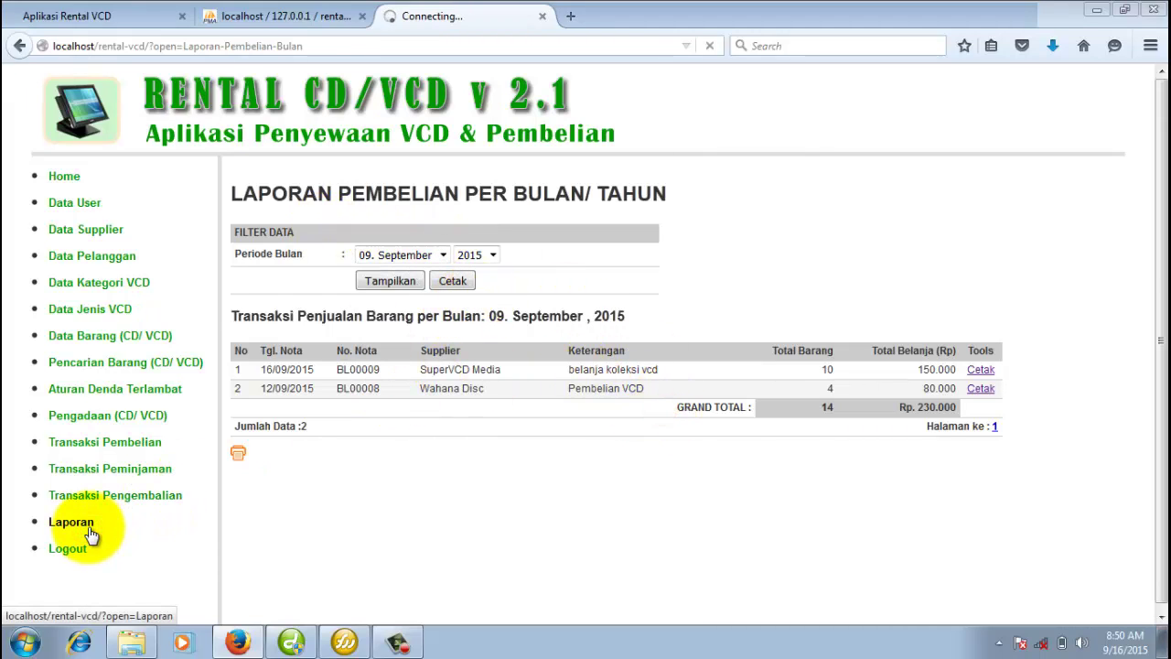
# Review the purchase report per supplier with all suppliers, then return to Laporan.
pyautogui.click(394, 432)
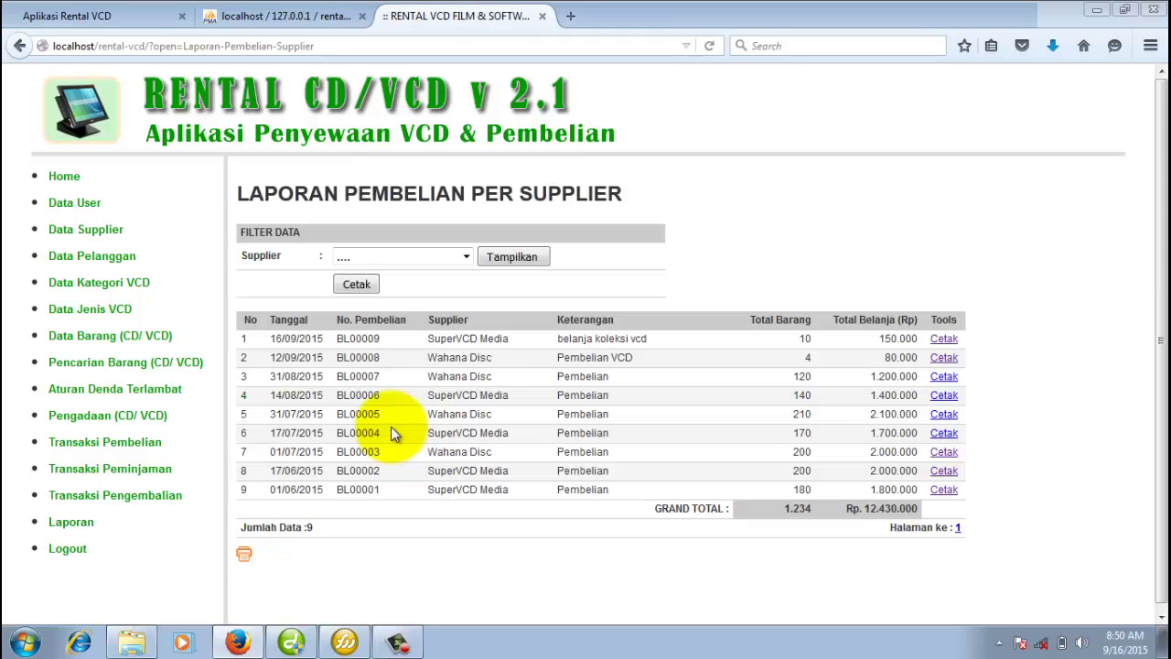
pyautogui.click(458, 256)
pyautogui.click(612, 362)
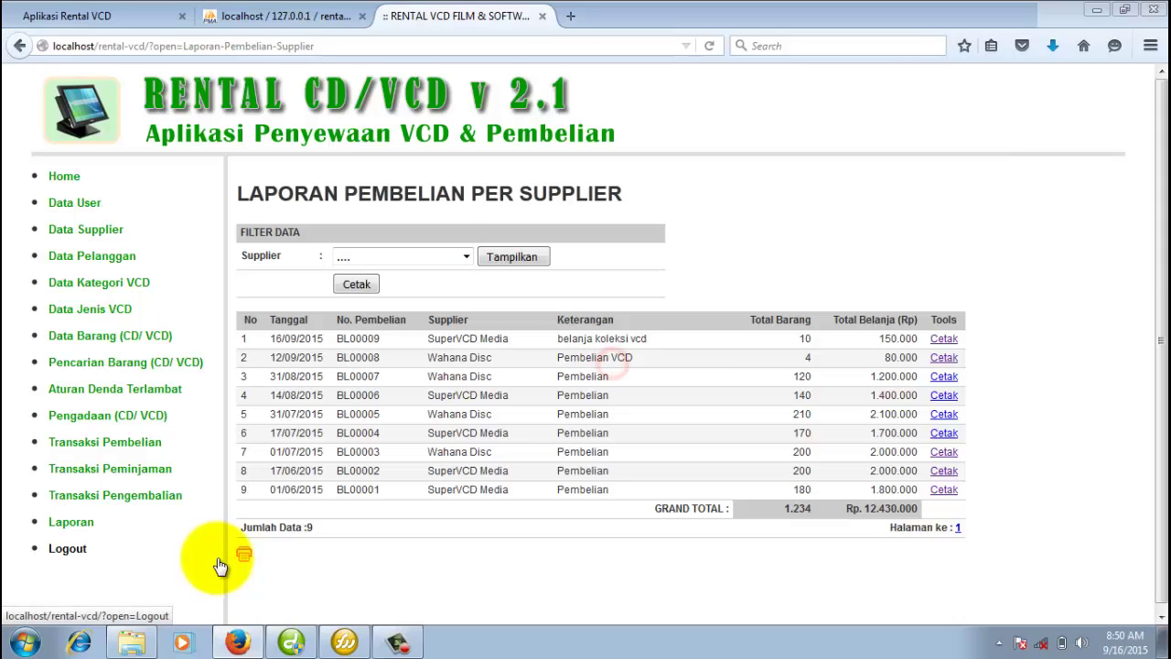
pyautogui.click(79, 521)
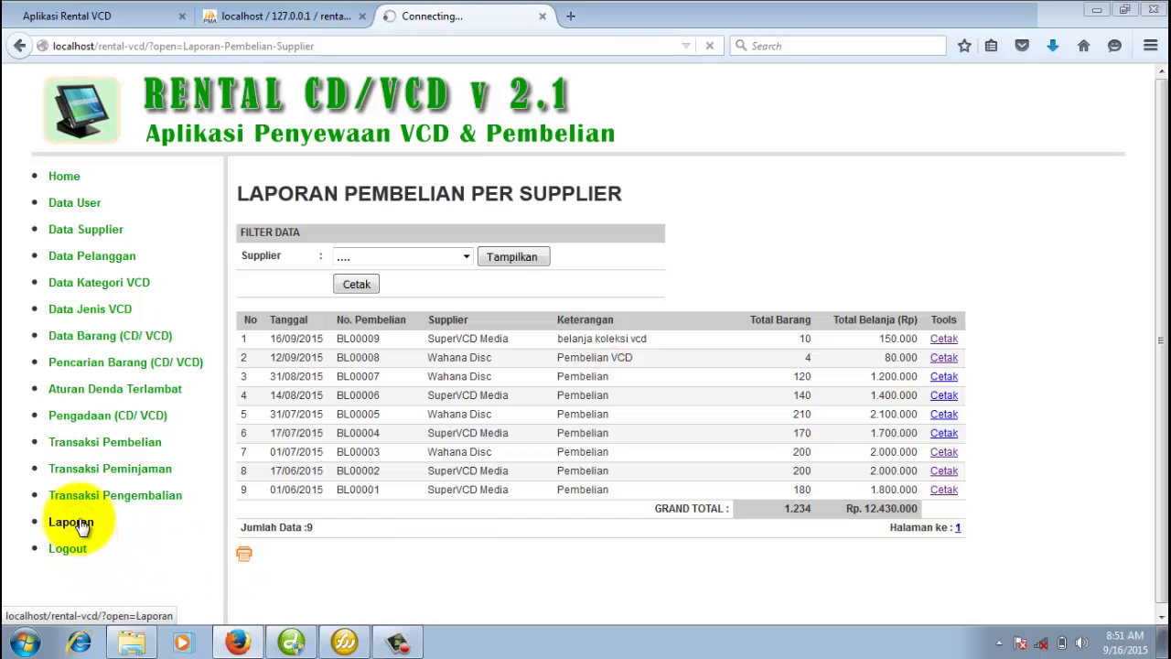
# Review the monthly item-purchase report, then return to the reports list.
pyautogui.scroll(-5, 353, 525)
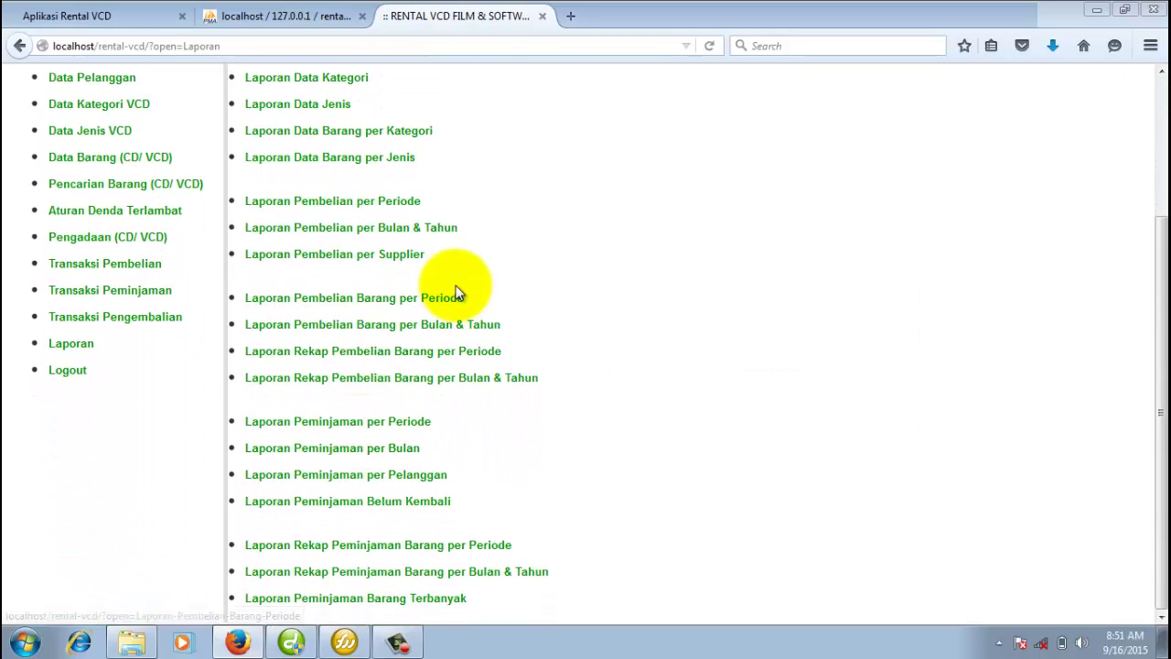
pyautogui.click(472, 326)
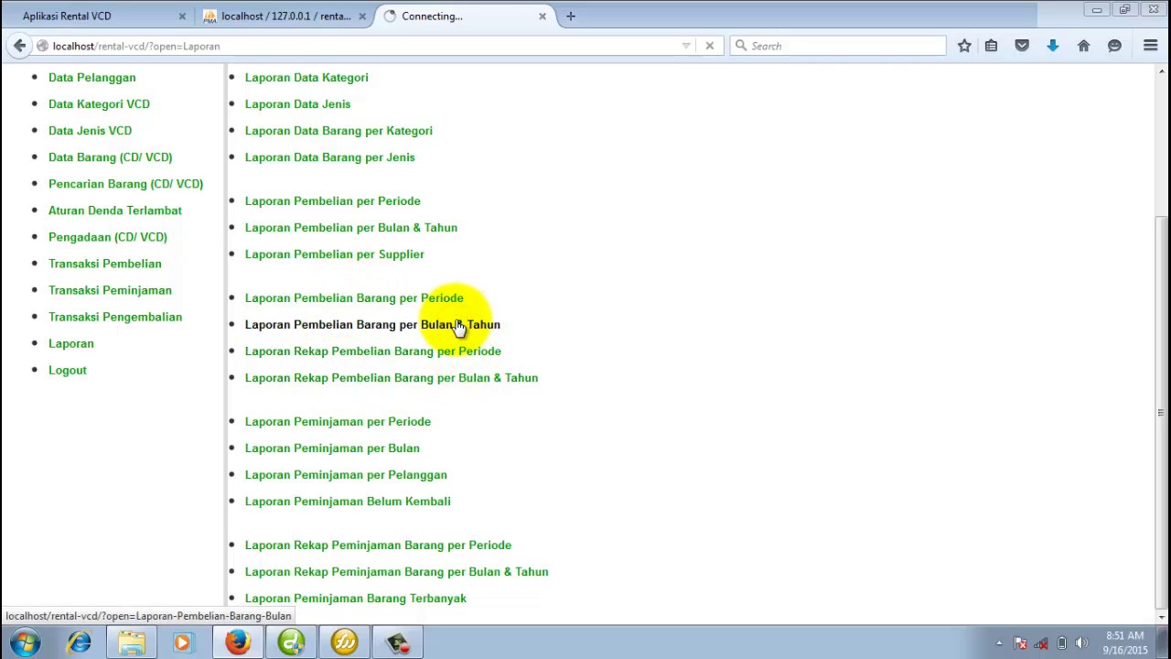
pyautogui.click(85, 525)
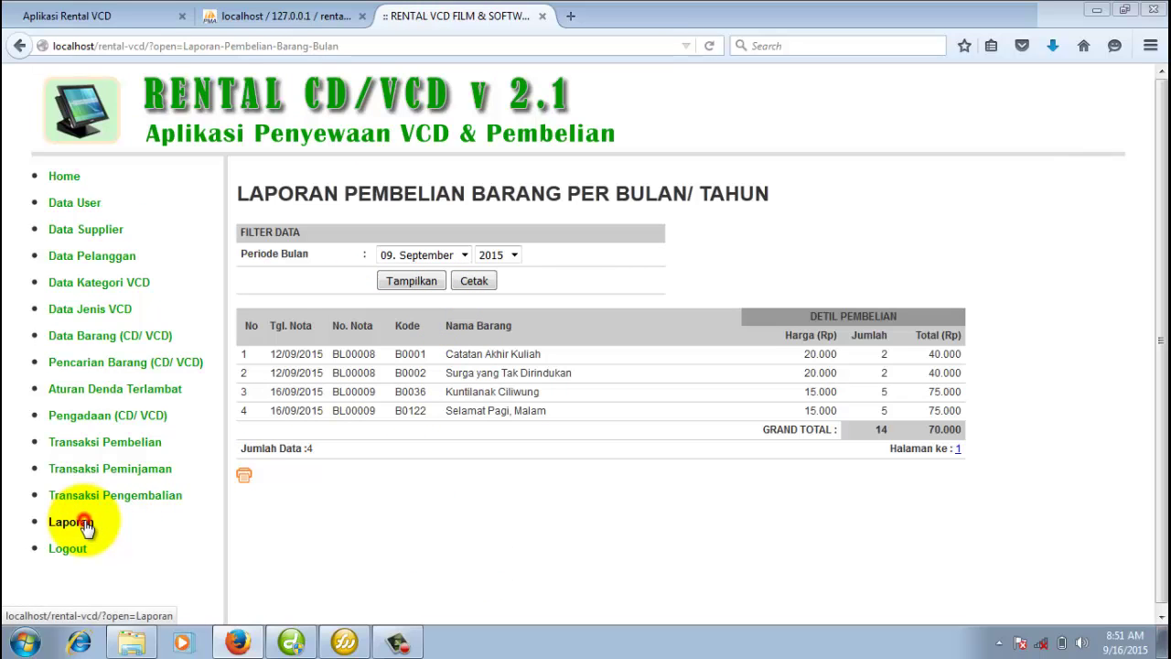
pyautogui.scroll(-4, 321, 536)
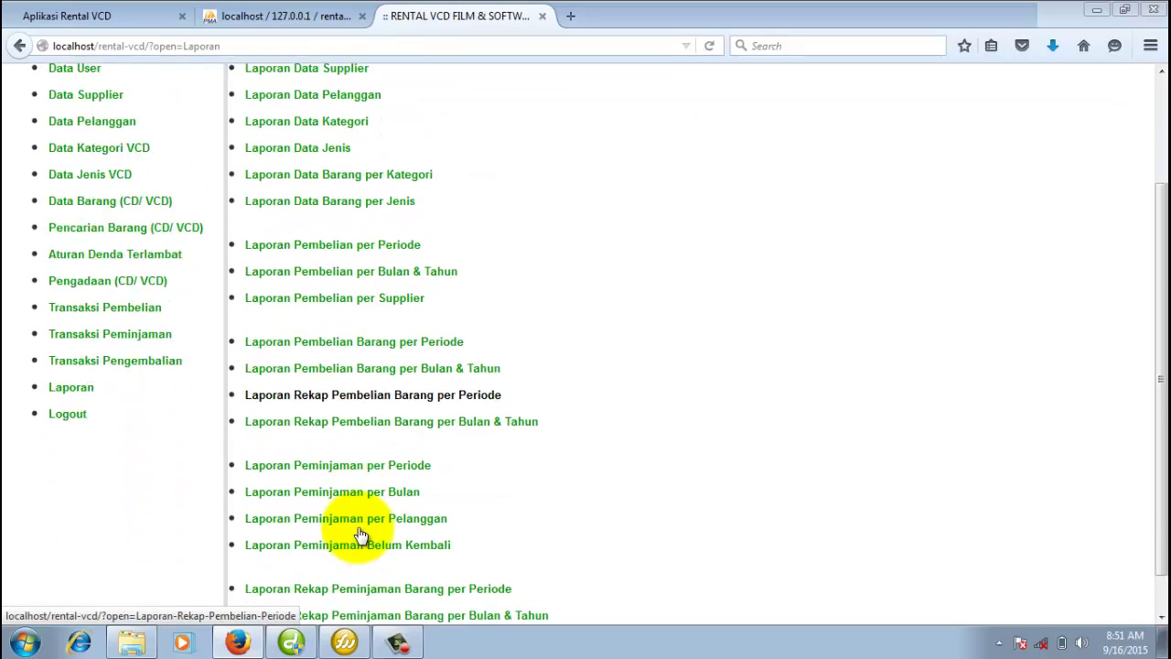
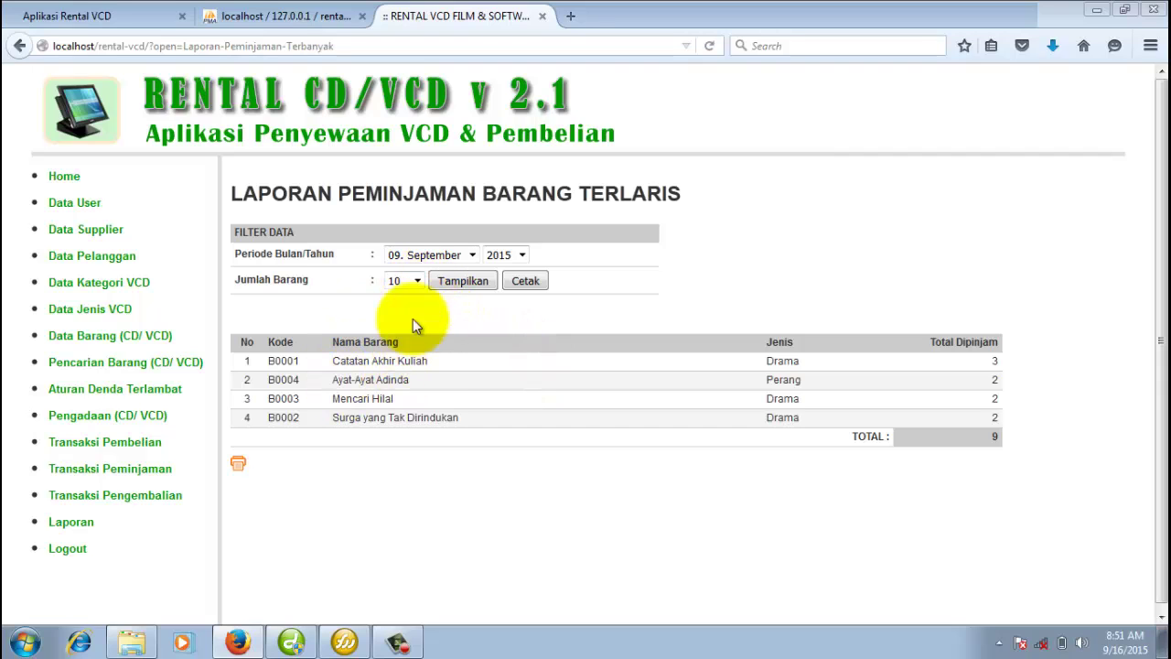
# Review the September most-borrowed items report with 10 items, then return to Laporan.
pyautogui.click(415, 280)
pyautogui.click(415, 280)
pyautogui.click(483, 309)
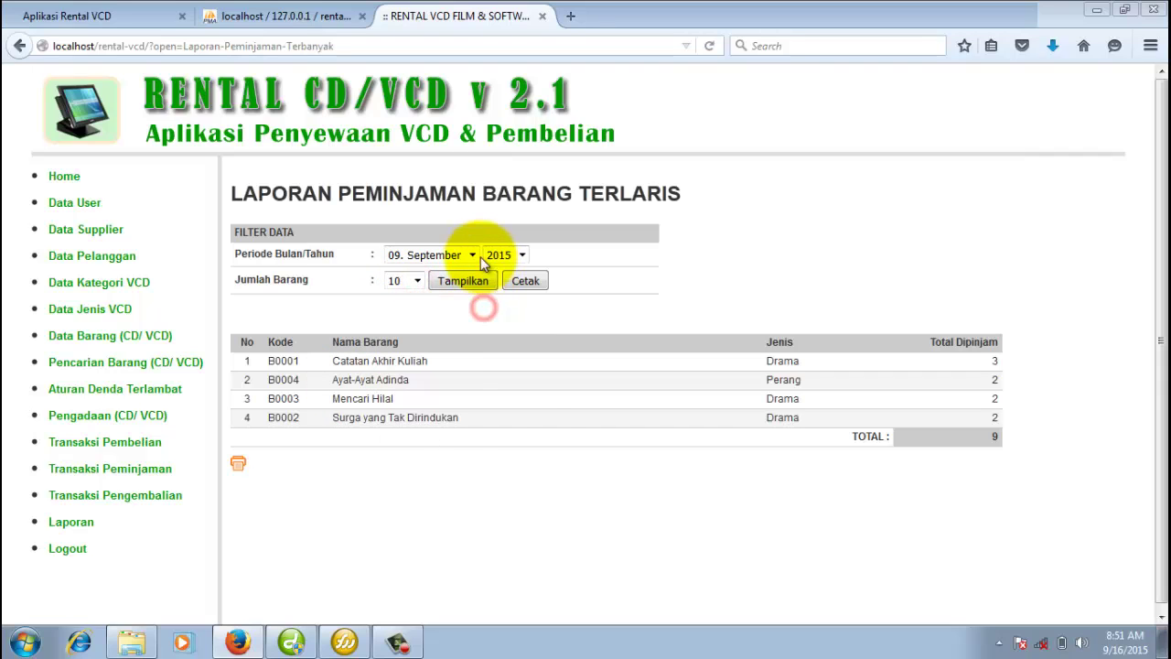
pyautogui.click(471, 255)
pyautogui.click(469, 256)
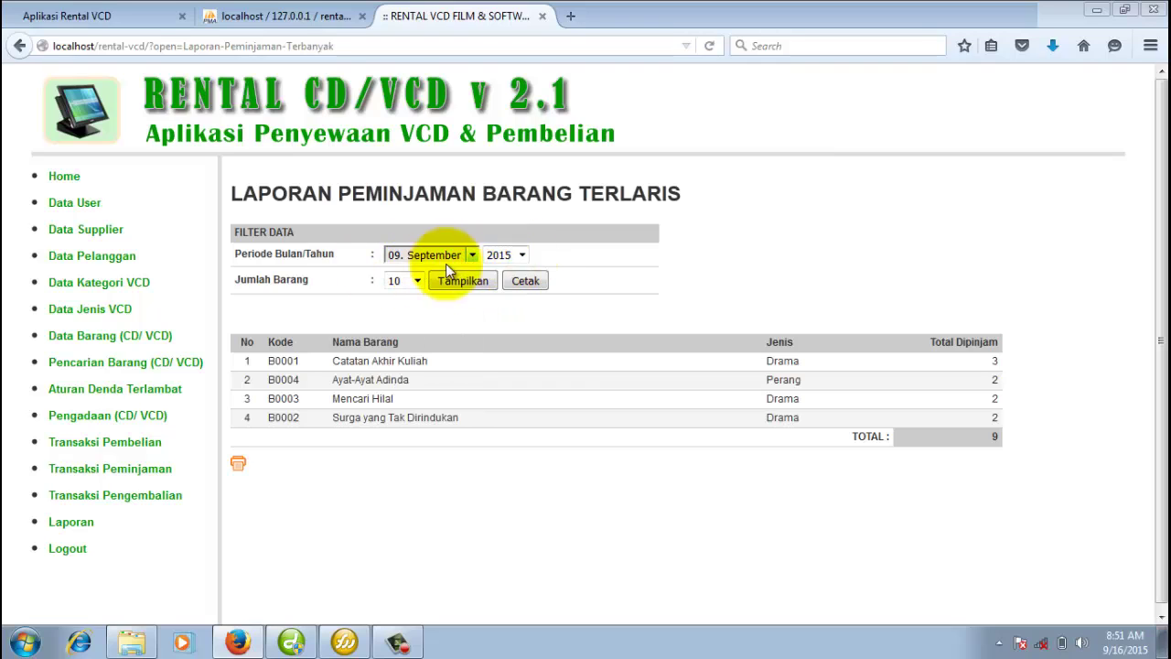
pyautogui.click(416, 280)
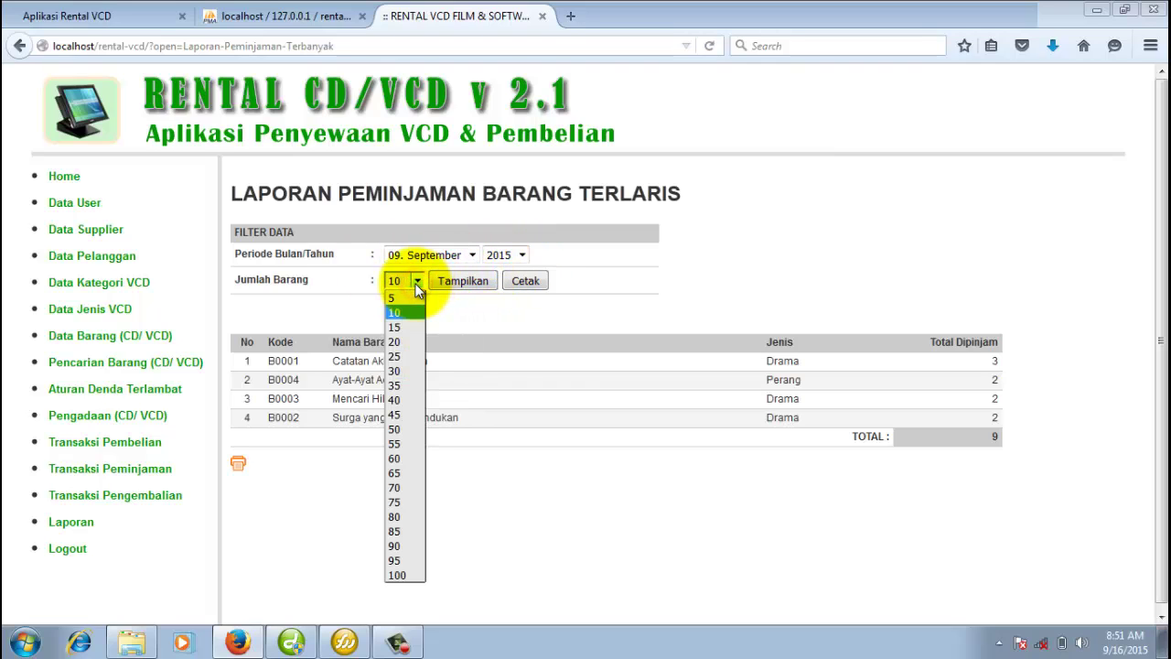
pyautogui.click(397, 311)
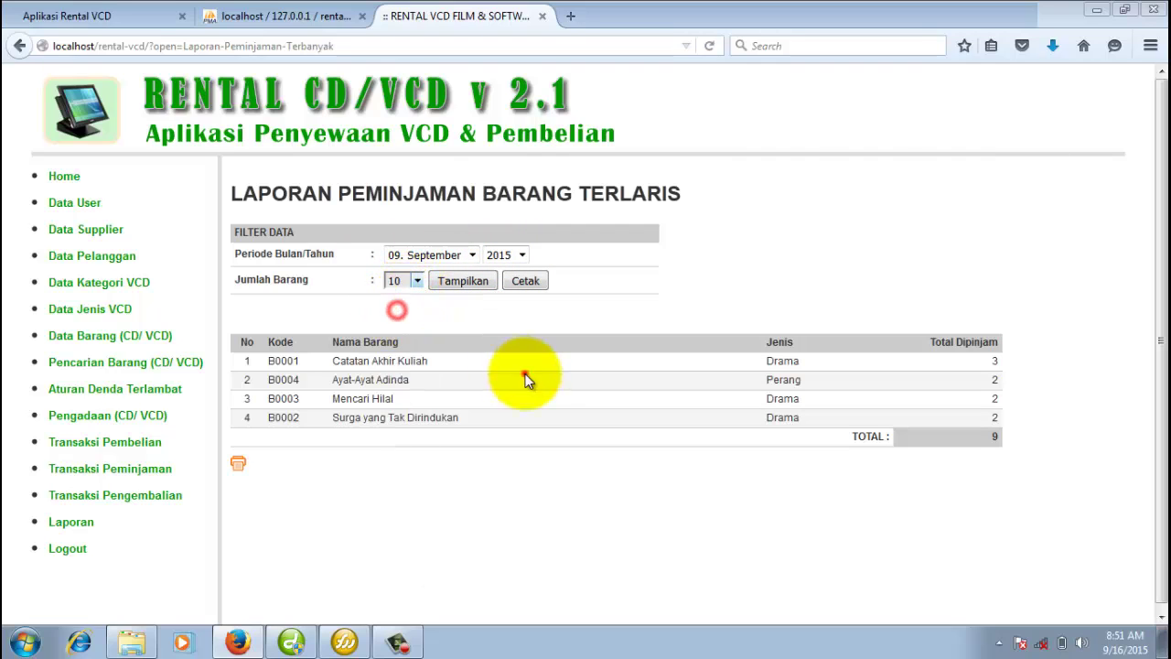
pyautogui.click(524, 373)
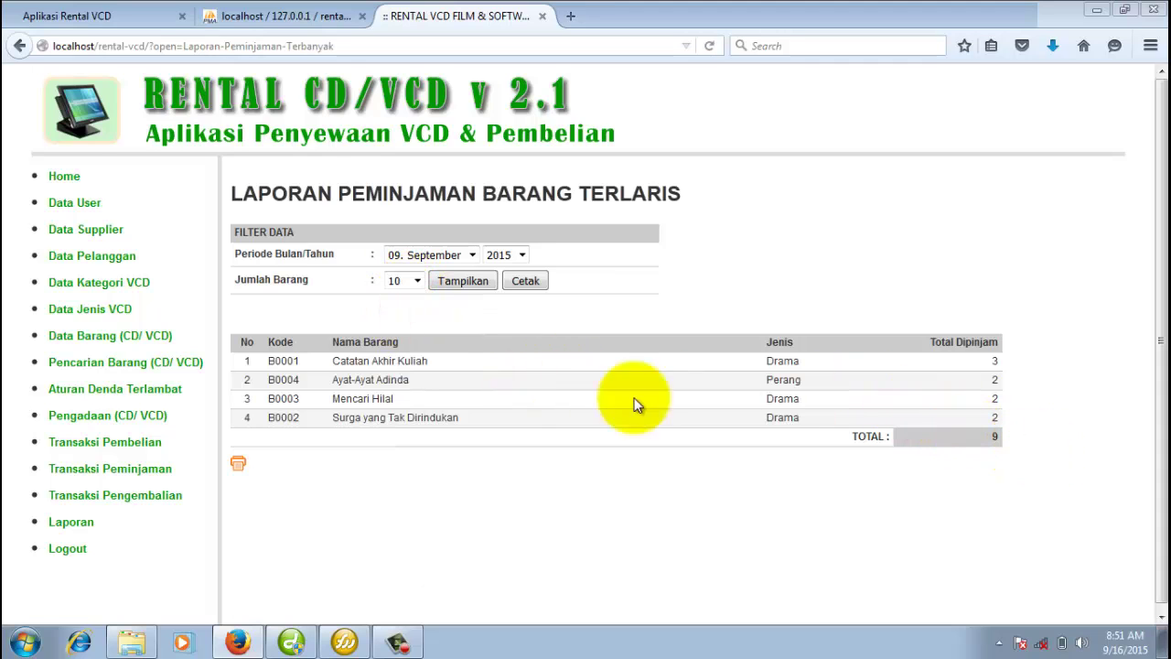
pyautogui.click(95, 522)
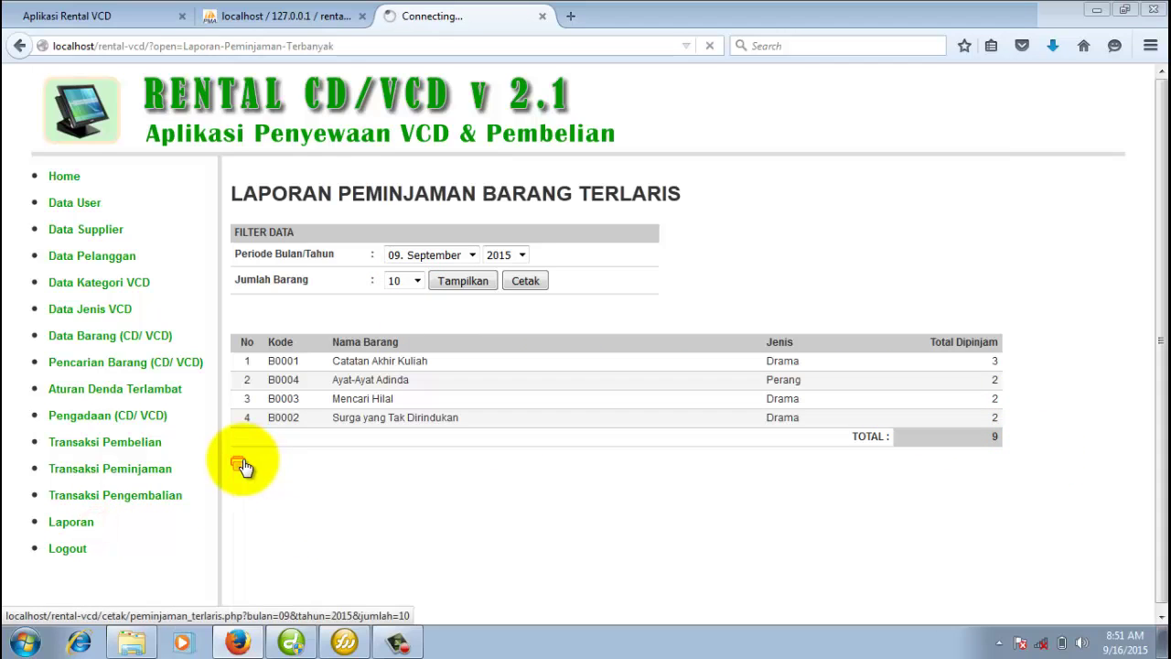
# Open the first customer's printable details page and select their phone number.
pyautogui.scroll(-3, 458, 470)
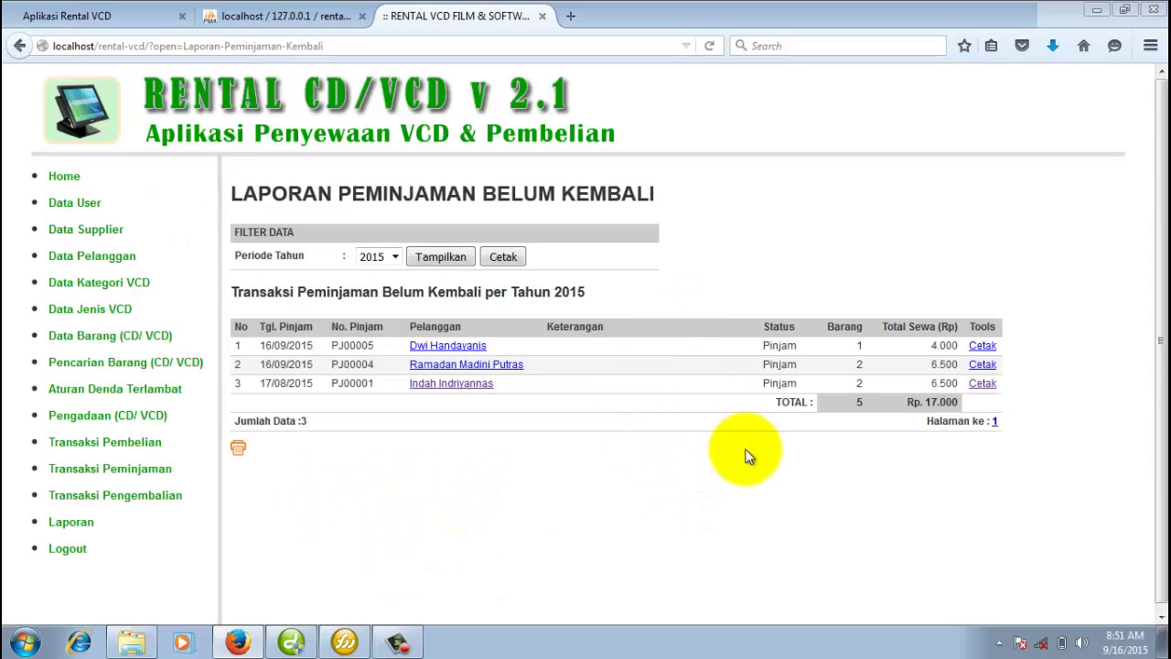
pyautogui.click(464, 346)
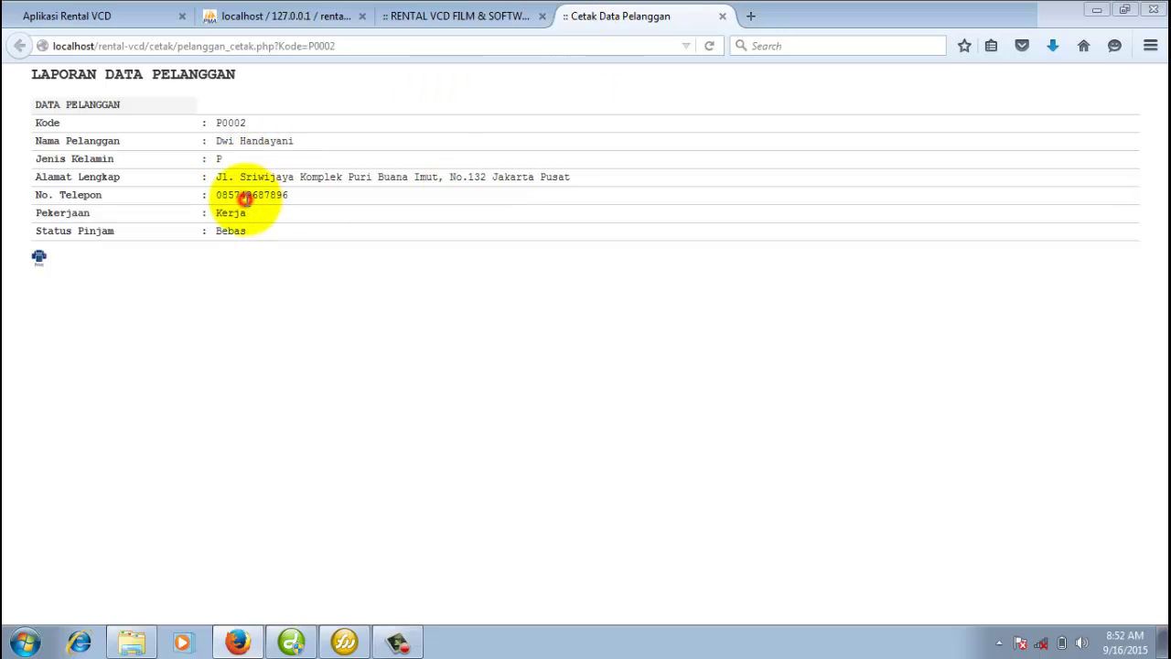
pyautogui.doubleClick(245, 200)
pyautogui.click(453, 18)
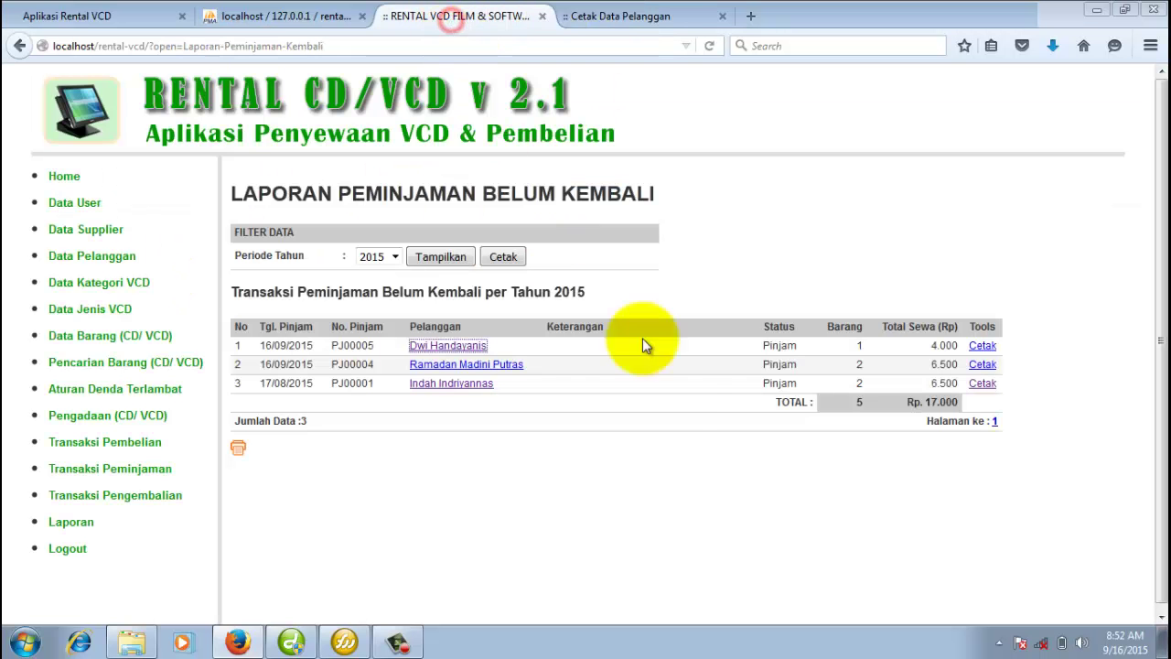
# Open the first loan's printable slip and compare it with the customer printout.
pyautogui.click(982, 347)
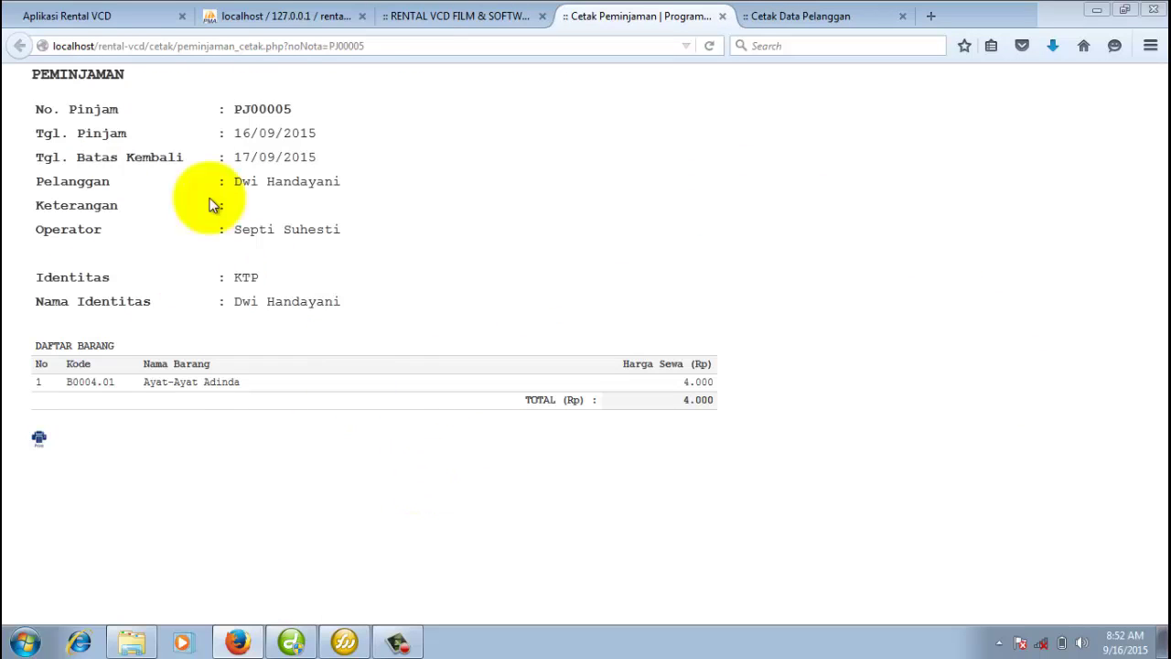
pyautogui.click(835, 18)
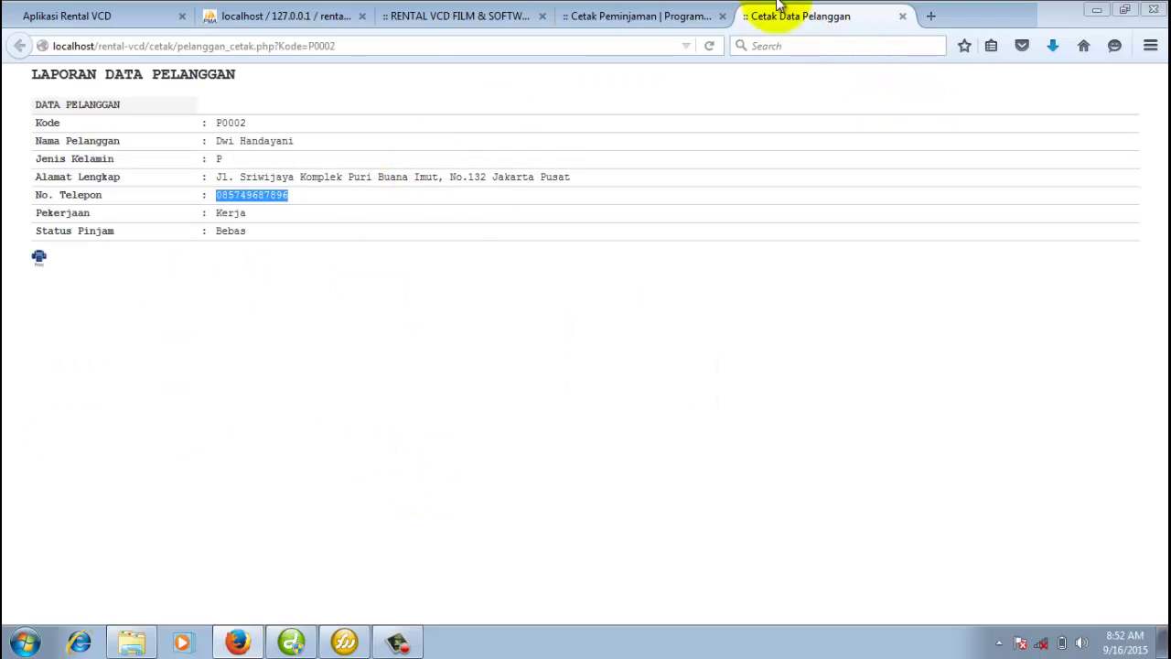
pyautogui.click(635, 16)
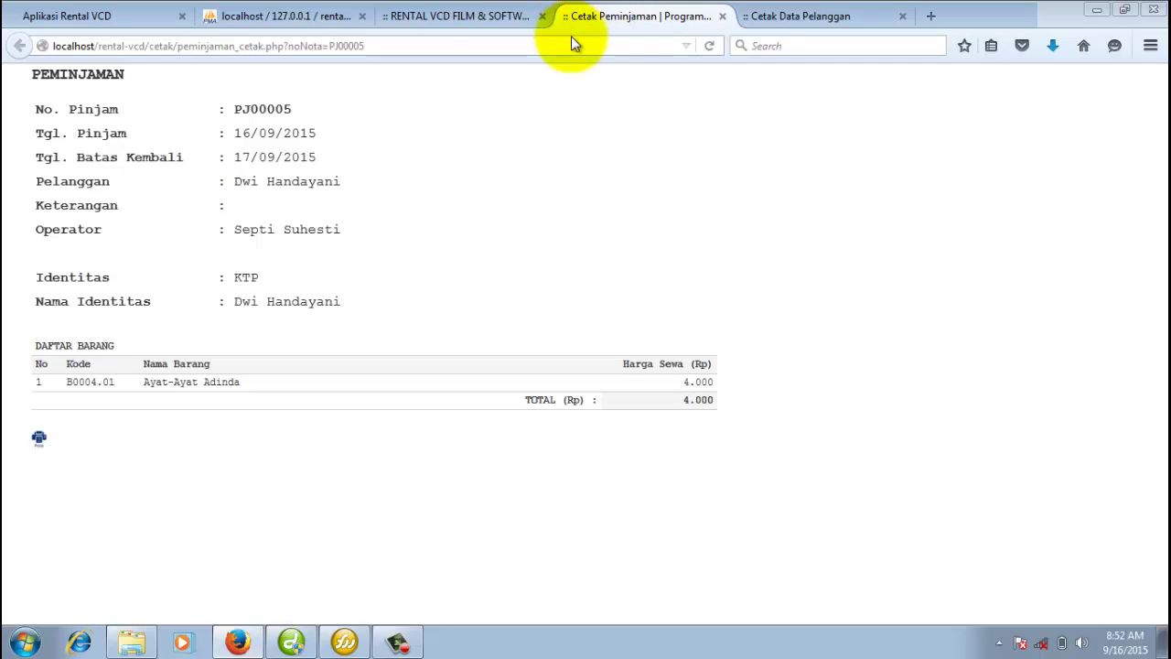
pyautogui.click(463, 17)
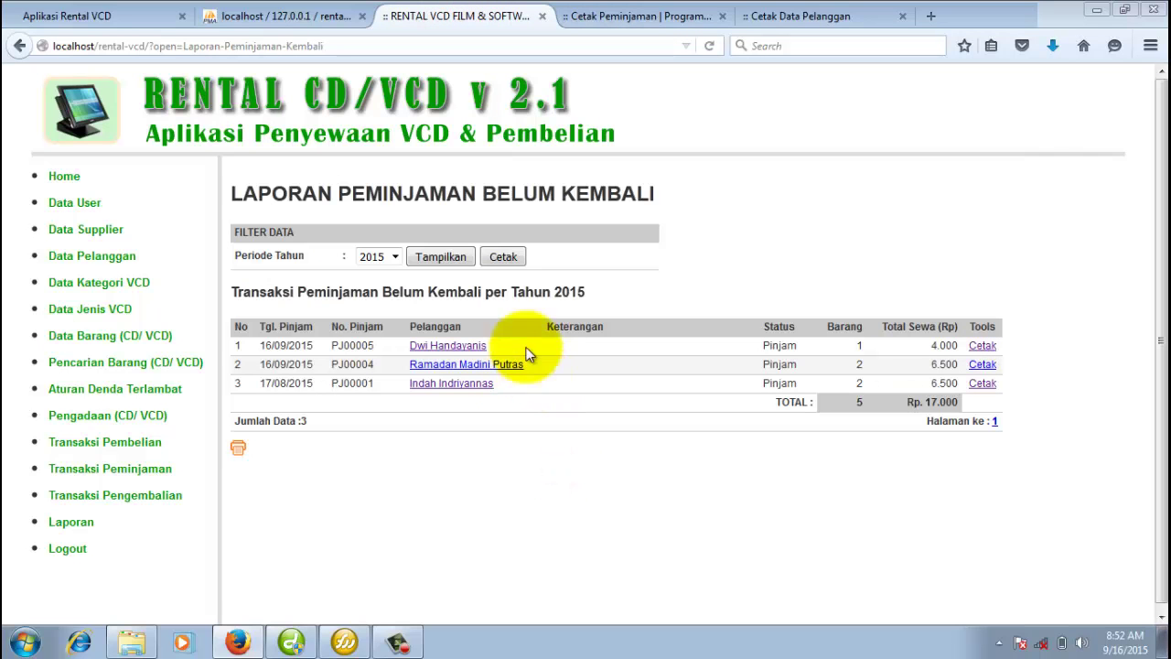
# Preview the printable unreturned-loans report, then close all the print tabs.
pyautogui.click(506, 257)
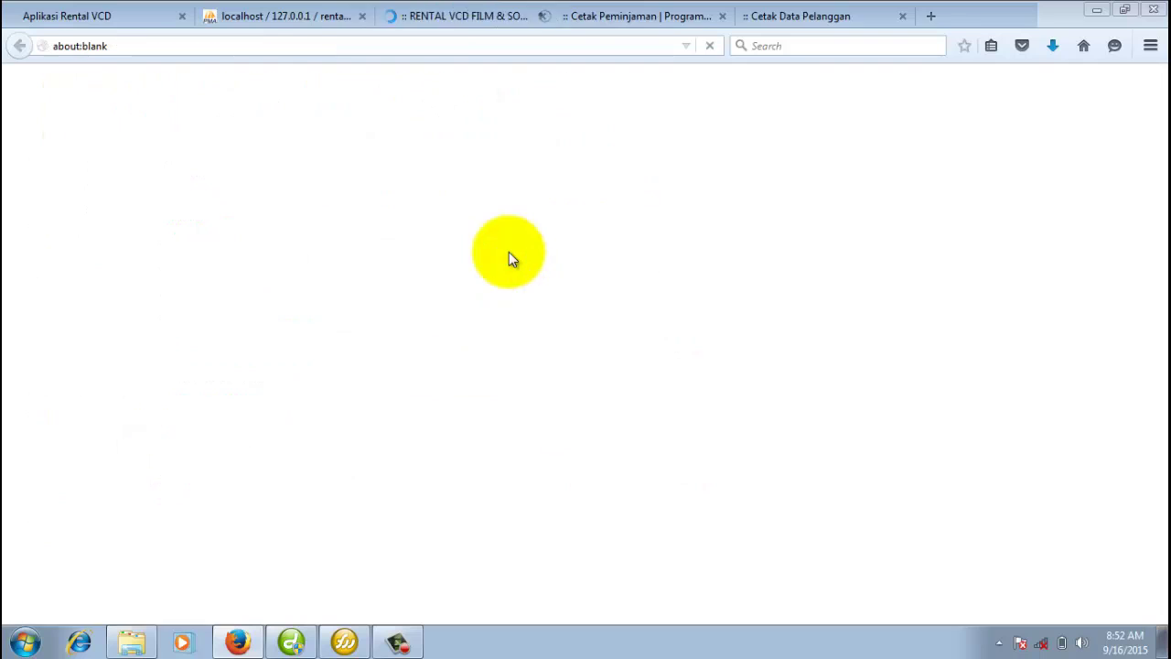
pyautogui.click(669, 18)
pyautogui.click(661, 21)
pyautogui.click(669, 17)
pyautogui.click(669, 17)
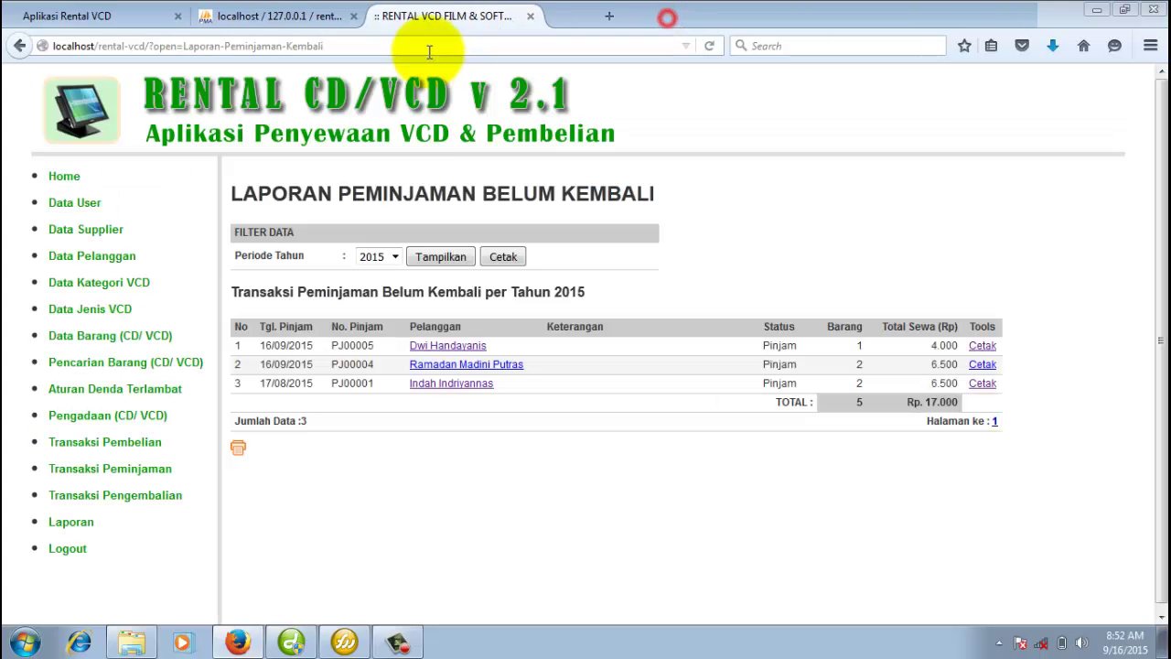
# View and close the second loan's printable slip, then return to the reports list.
pyautogui.click(982, 364)
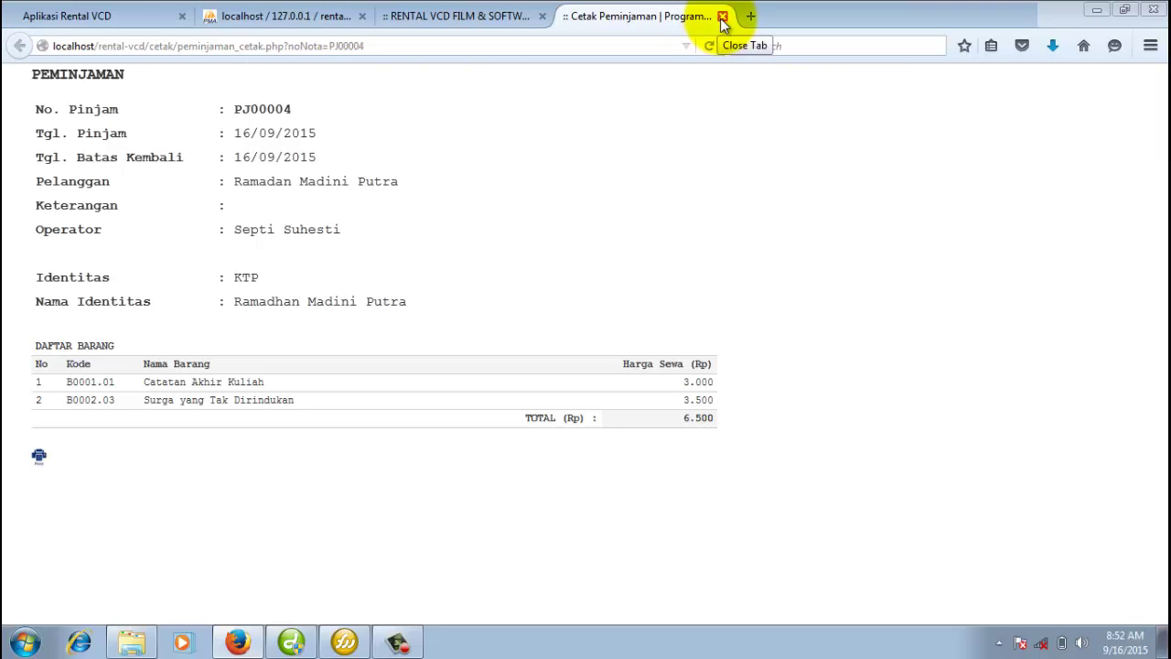
pyautogui.click(723, 18)
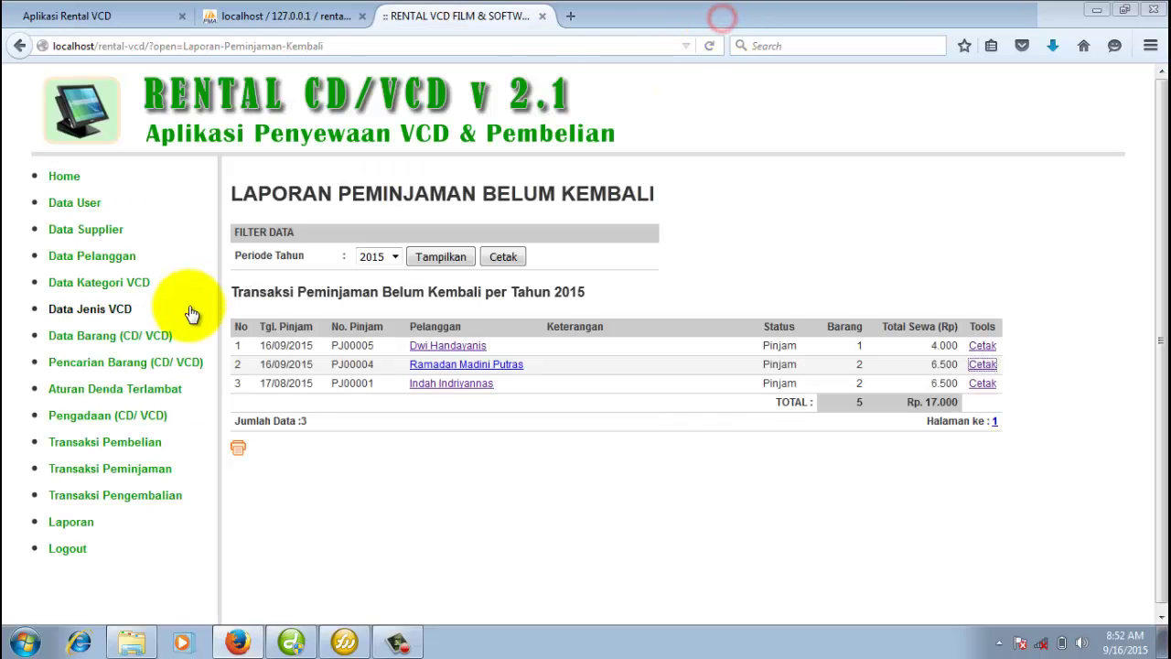
pyautogui.click(87, 524)
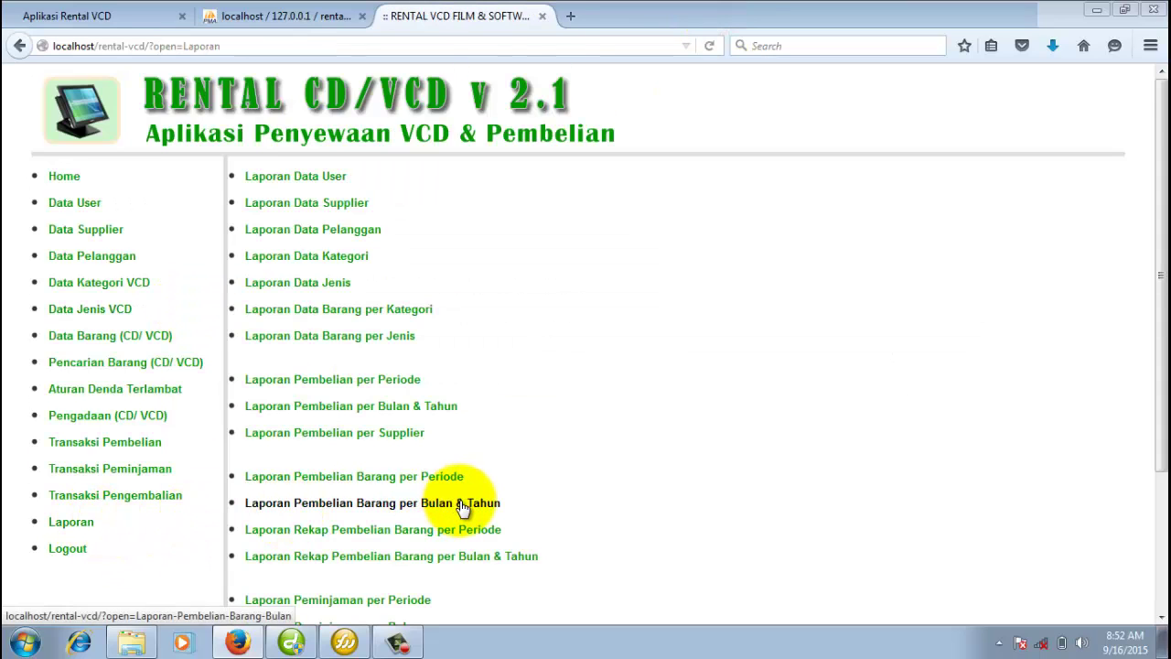
# Open the loans-per-customer report with the customer filter unchanged and preview its printable version.
pyautogui.scroll(-4, 463, 428)
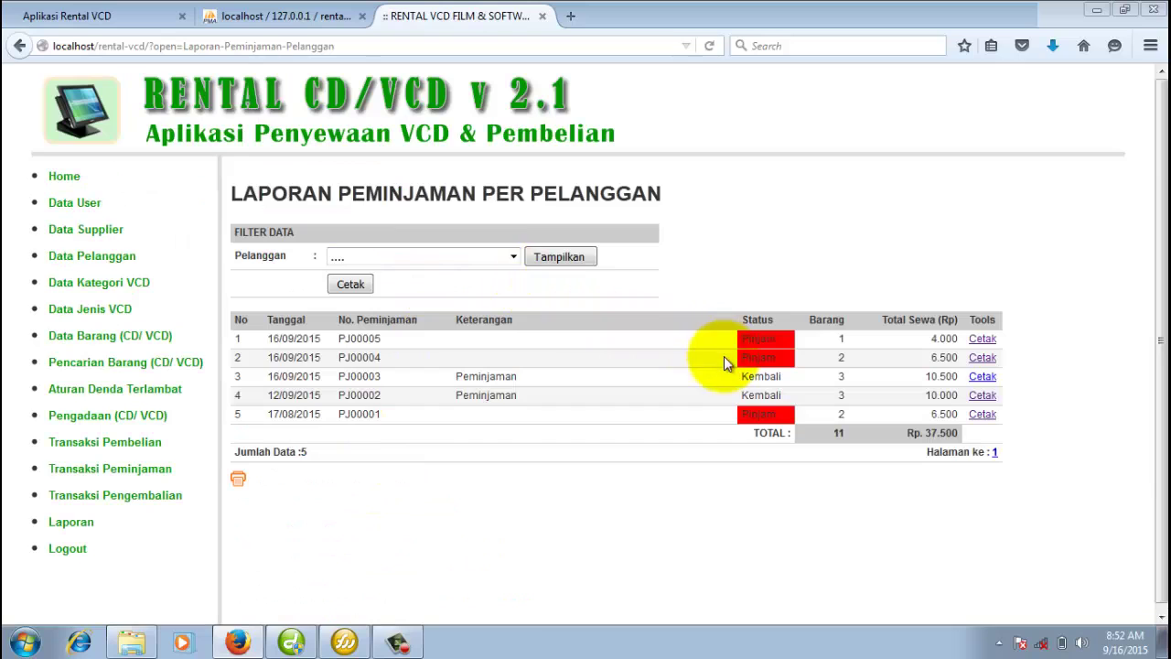
pyautogui.click(495, 260)
pyautogui.click(579, 340)
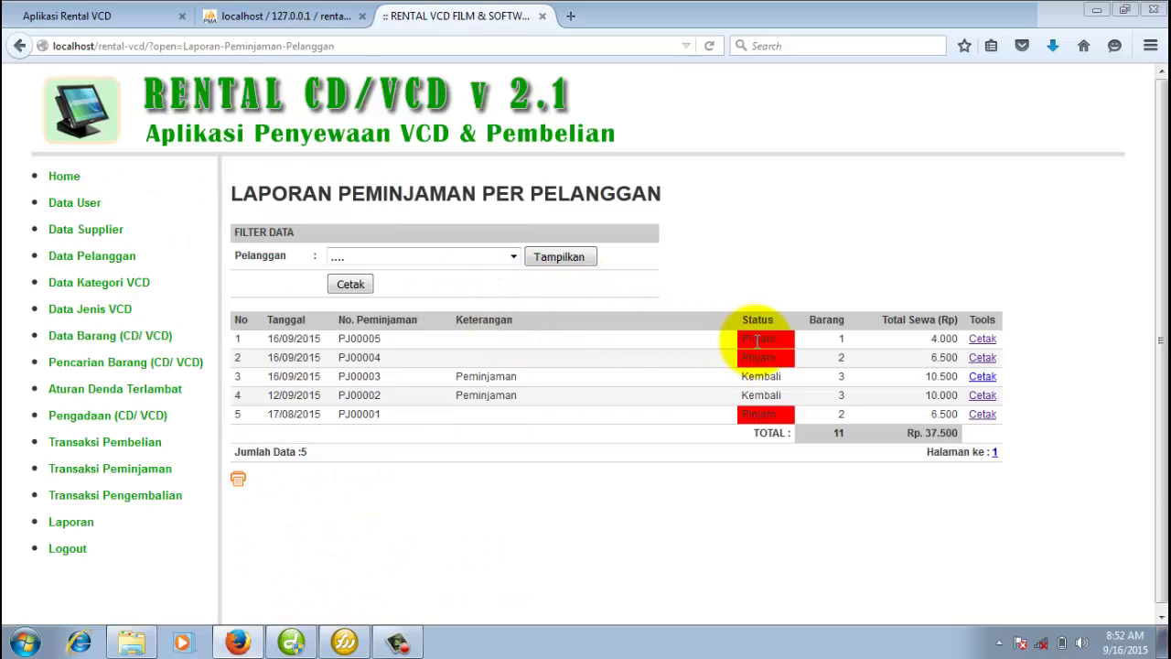
pyautogui.click(647, 454)
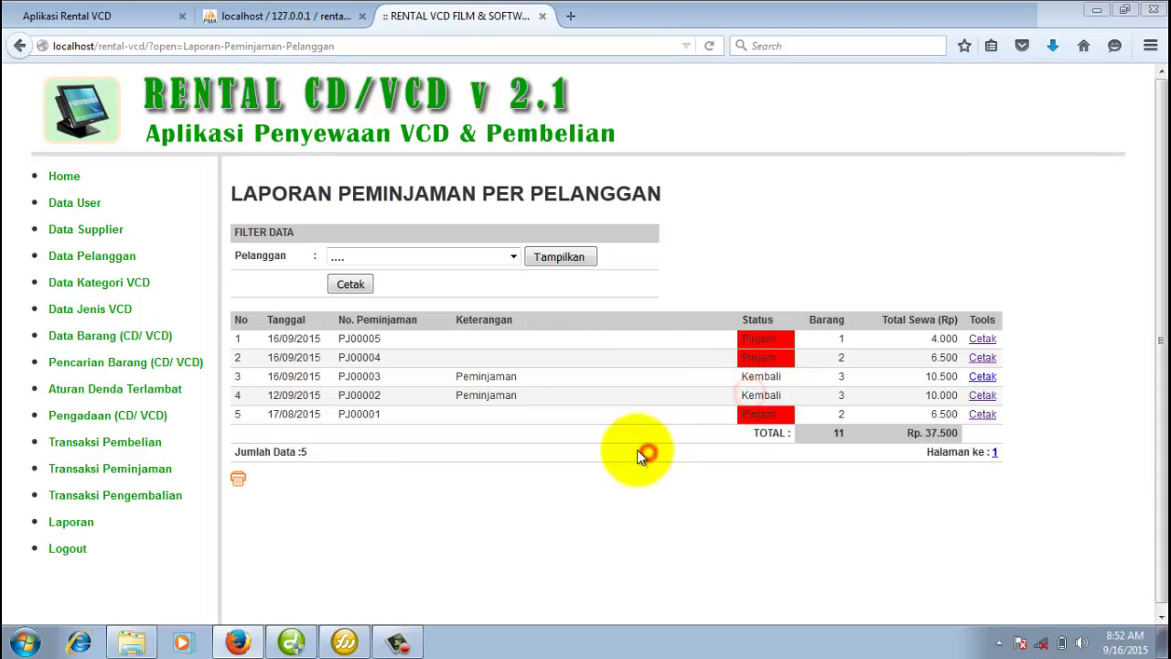
pyautogui.click(238, 481)
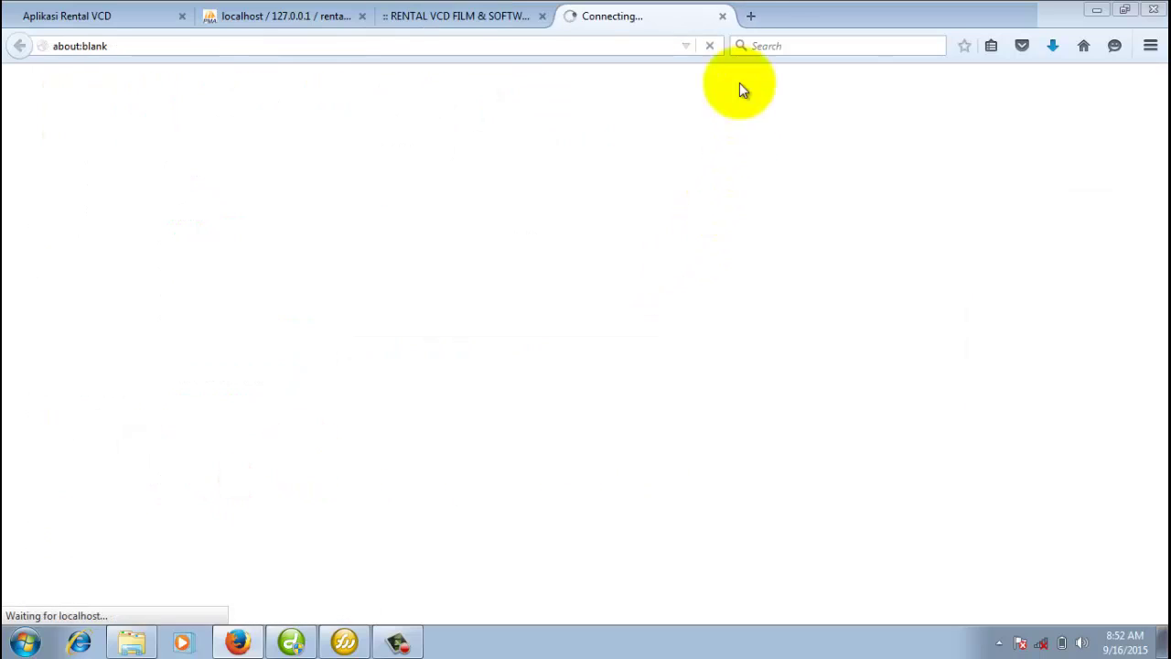
pyautogui.click(722, 17)
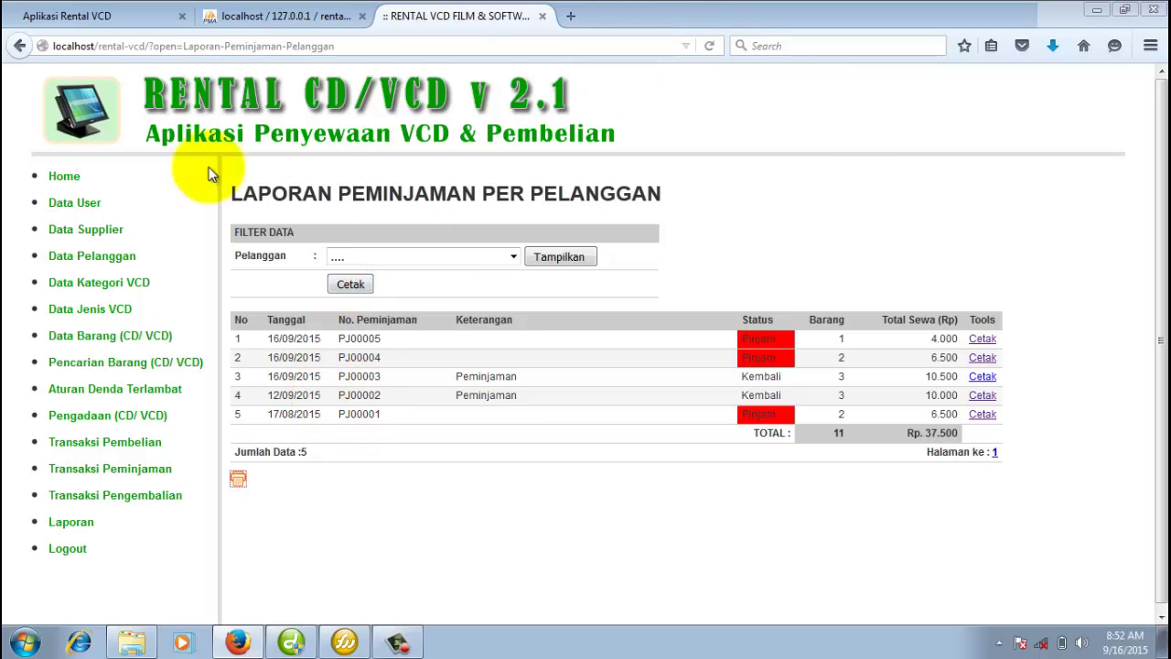
# Open the C:\xampp\htdocs\rental-vcd project folder in Windows Explorer.
pyautogui.click(137, 641)
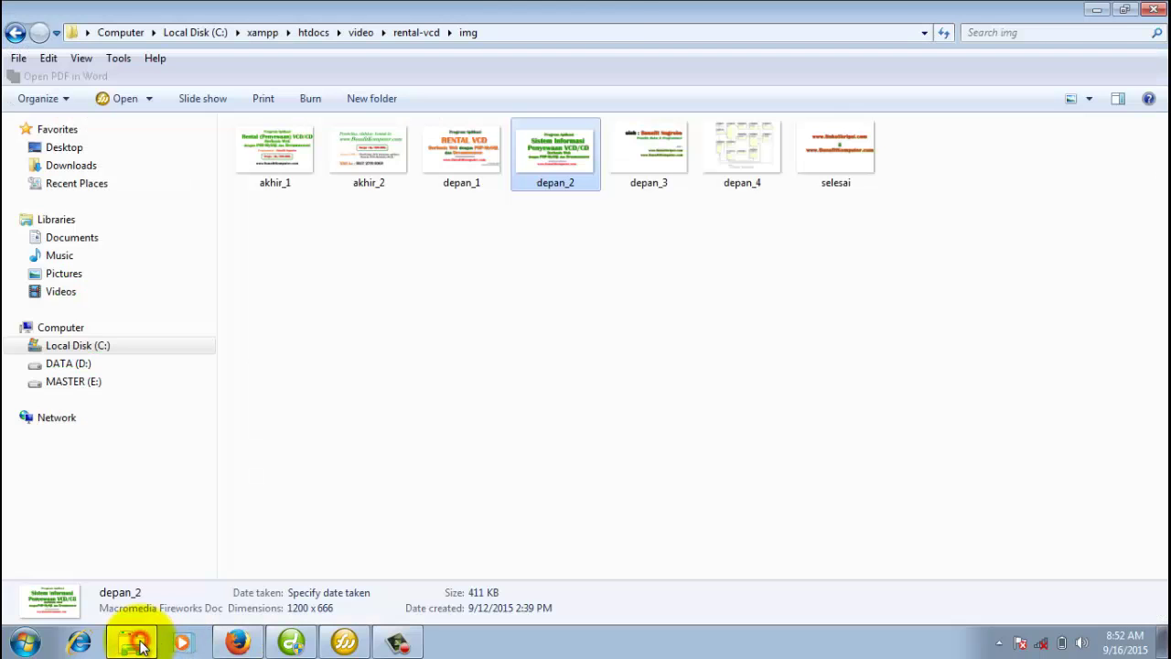
pyautogui.click(152, 345)
pyautogui.click(272, 346)
pyautogui.doubleClick(272, 346)
pyautogui.doubleClick(282, 236)
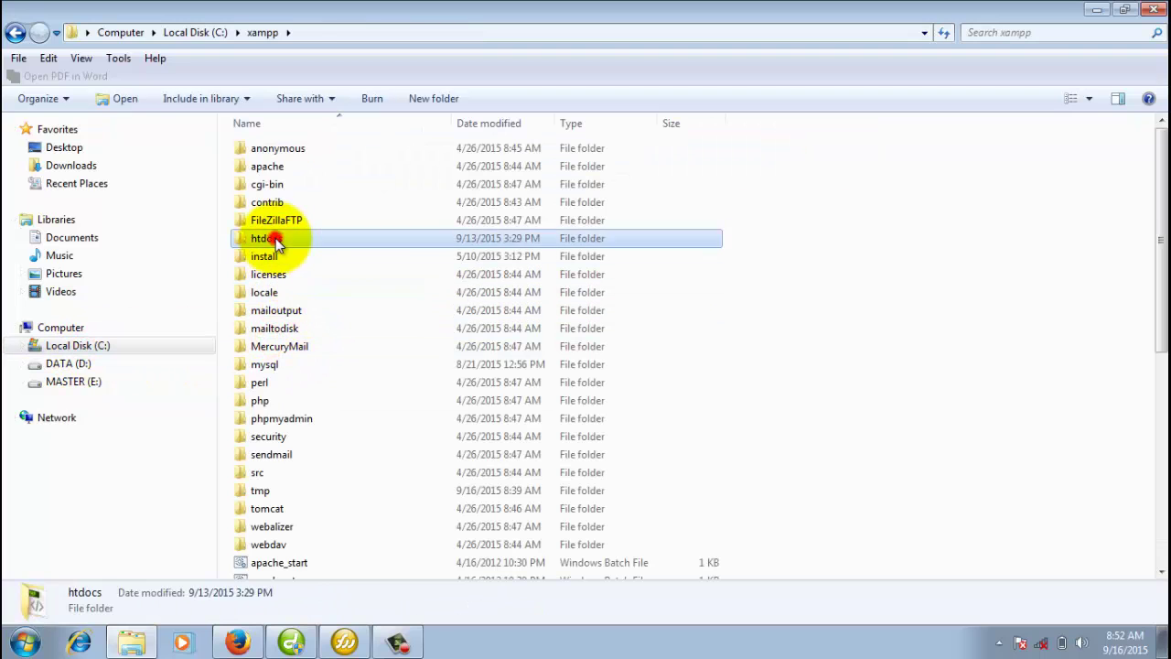
pyautogui.doubleClick(302, 238)
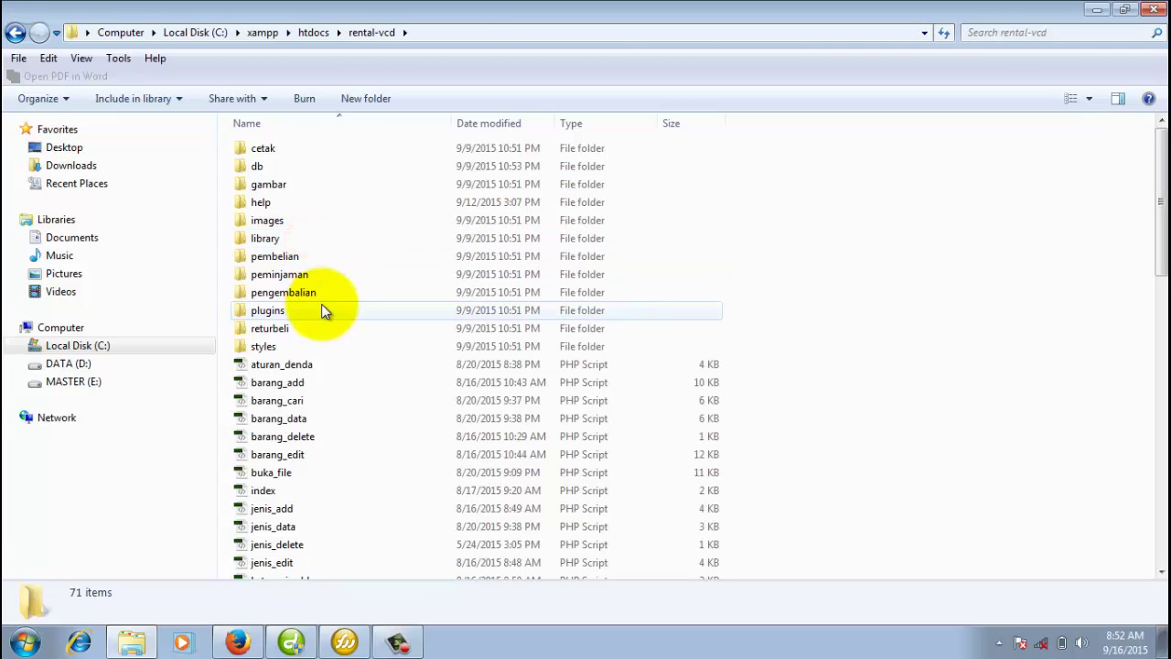
# Scroll down to the kategori files and bring up kategori_add's context menu.
pyautogui.scroll(-2, 360, 366)
pyautogui.scroll(-13, 357, 358)
pyautogui.scroll(10, 354, 358)
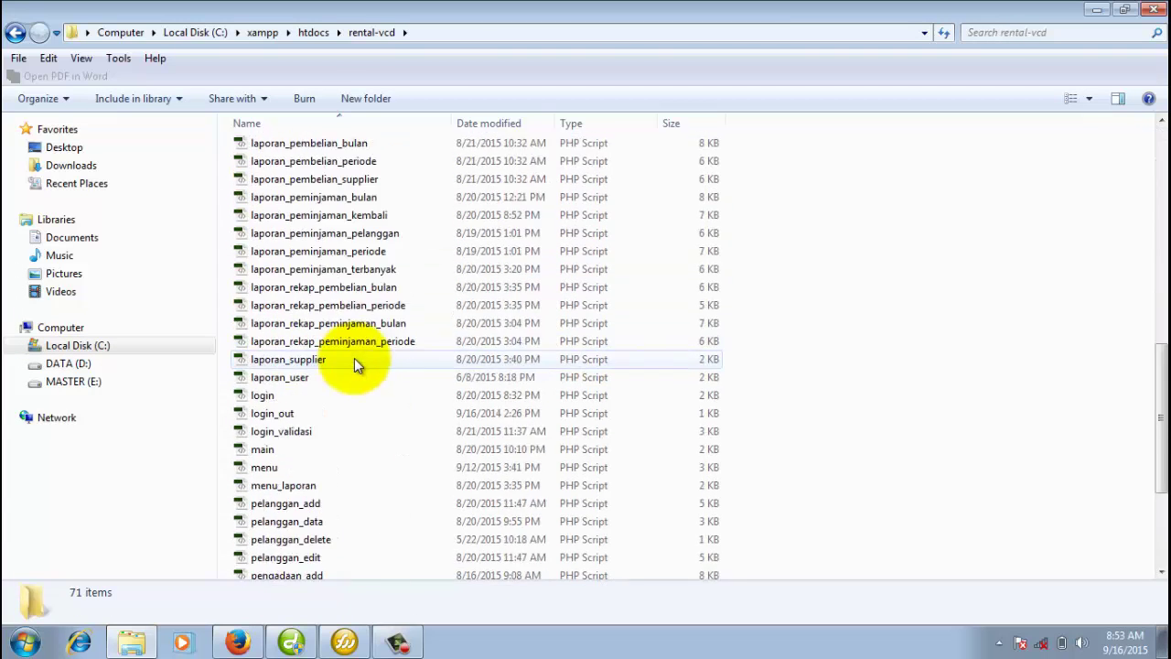
pyautogui.scroll(5, 354, 358)
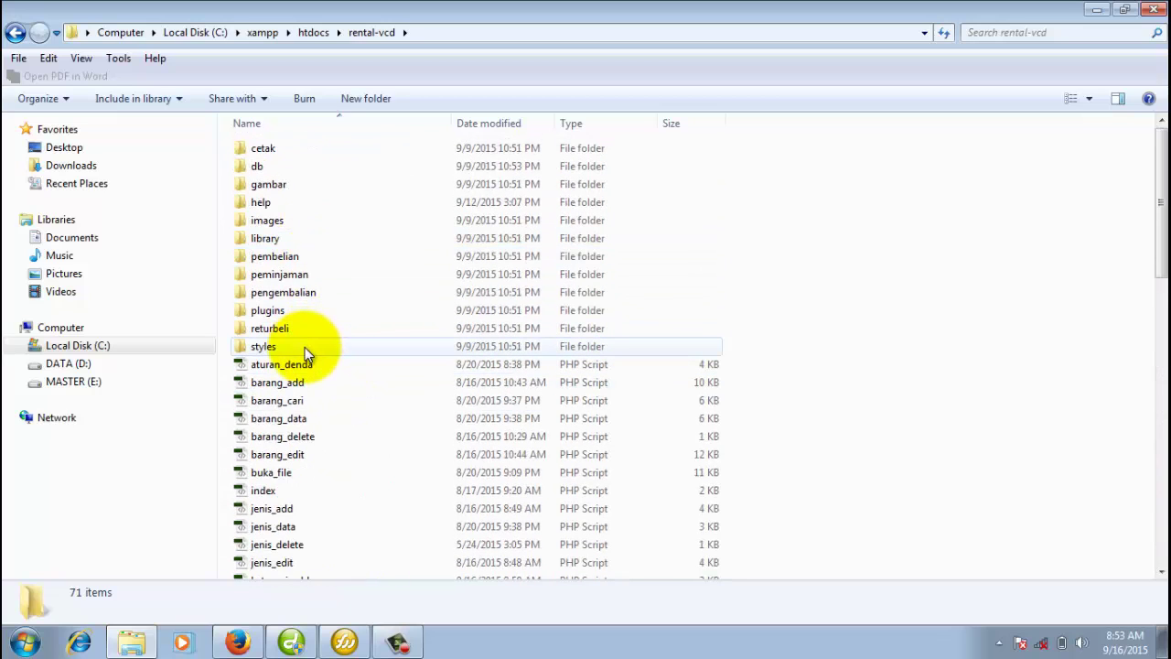
pyautogui.scroll(-4, 309, 347)
pyautogui.scroll(-3, 307, 354)
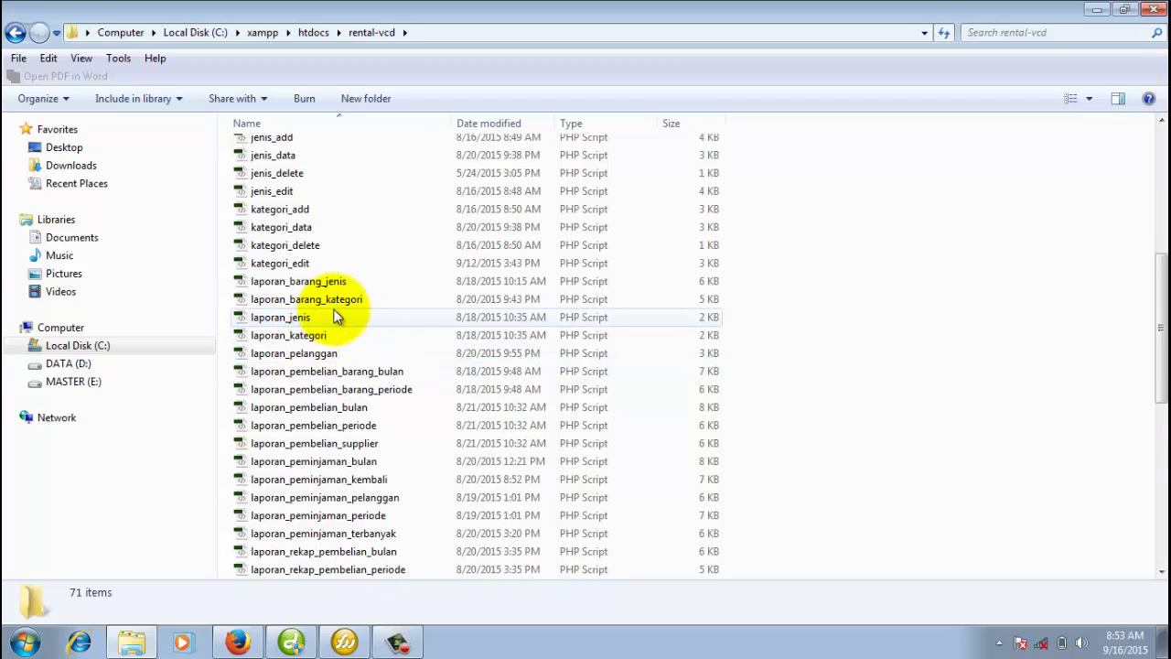
pyautogui.rightClick(290, 211)
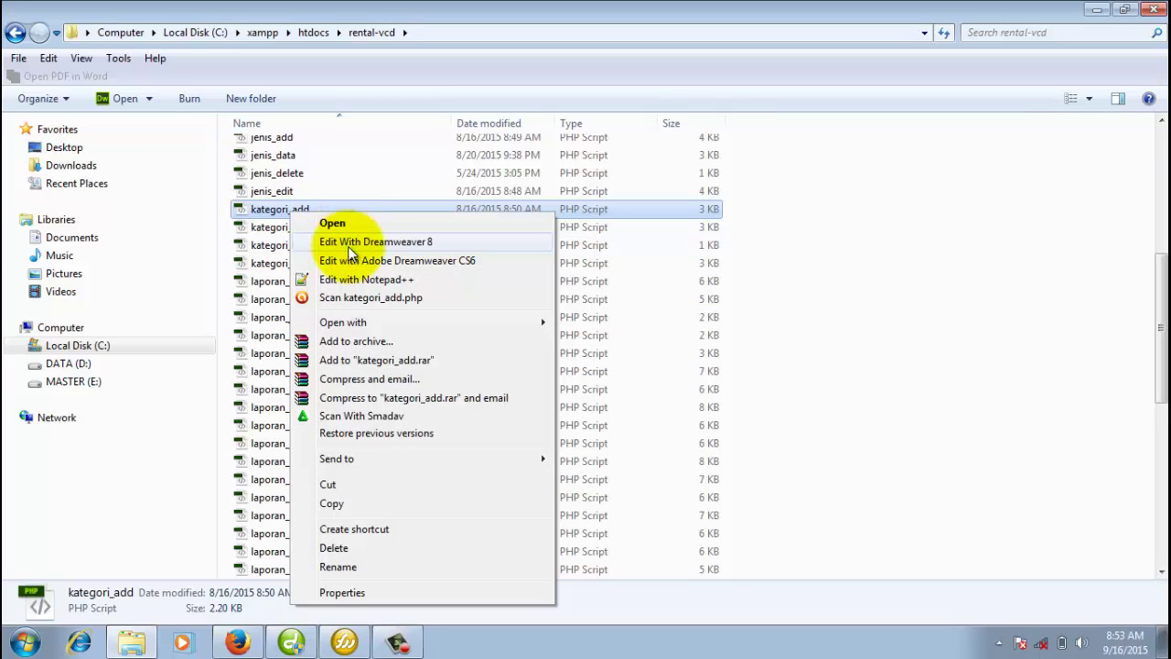
# Open kategori_add.php in Dreamweaver 8 and inspect its TAMBAH KATEGORI form in Design view.
pyautogui.click(353, 242)
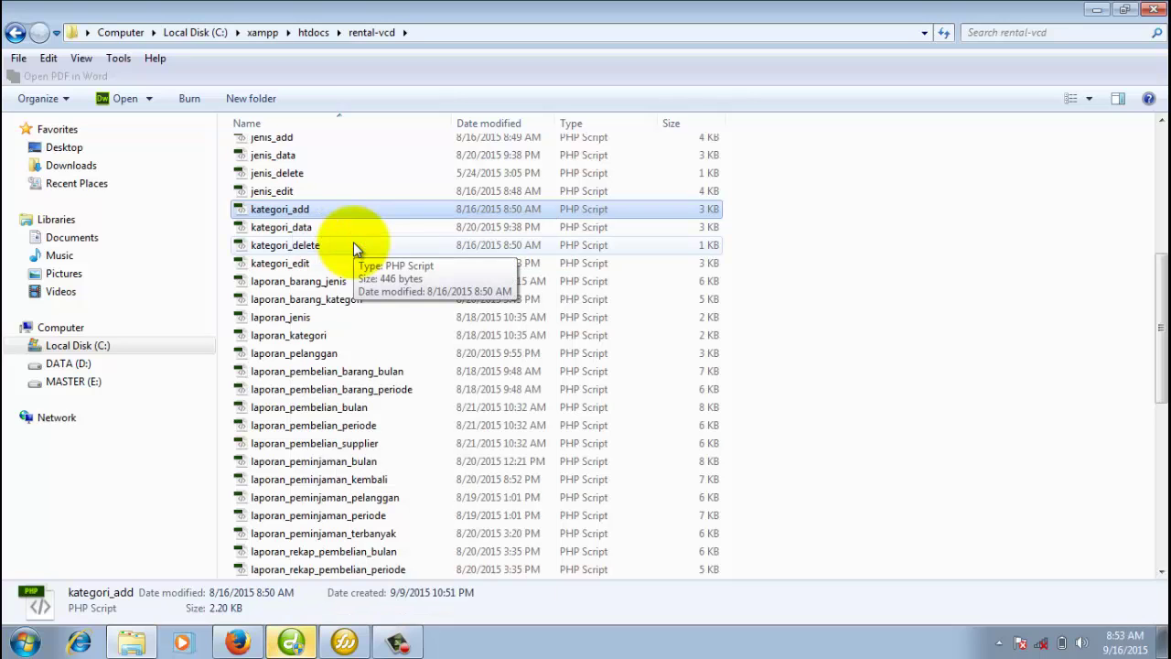
pyautogui.click(290, 640)
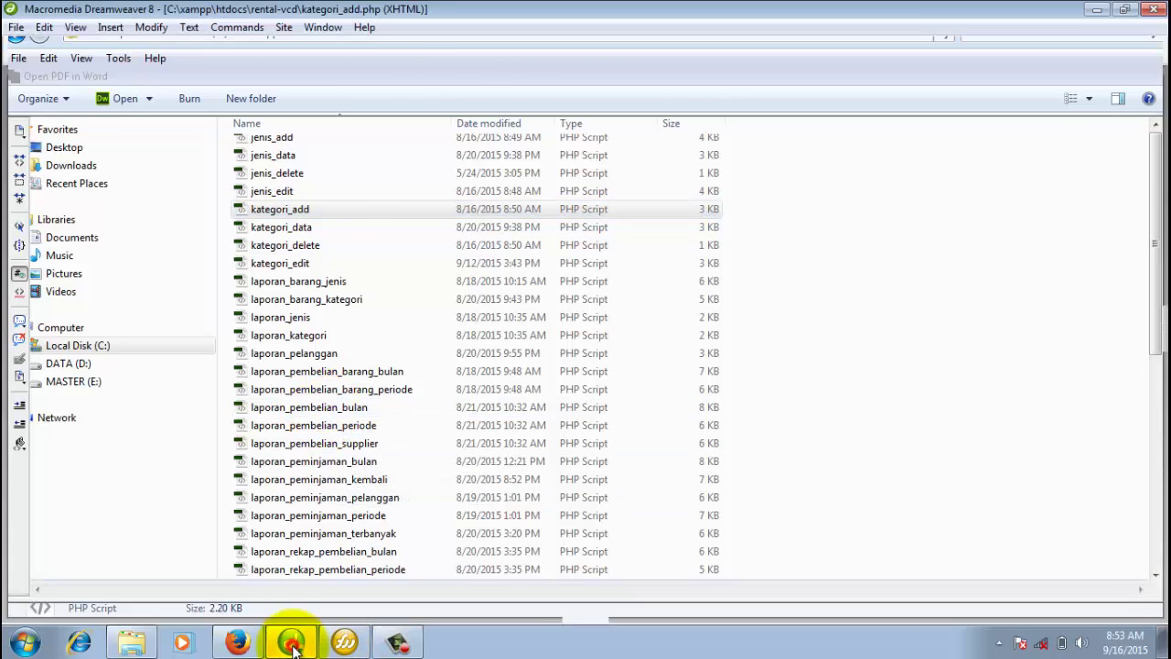
pyautogui.scroll(-10, 513, 369)
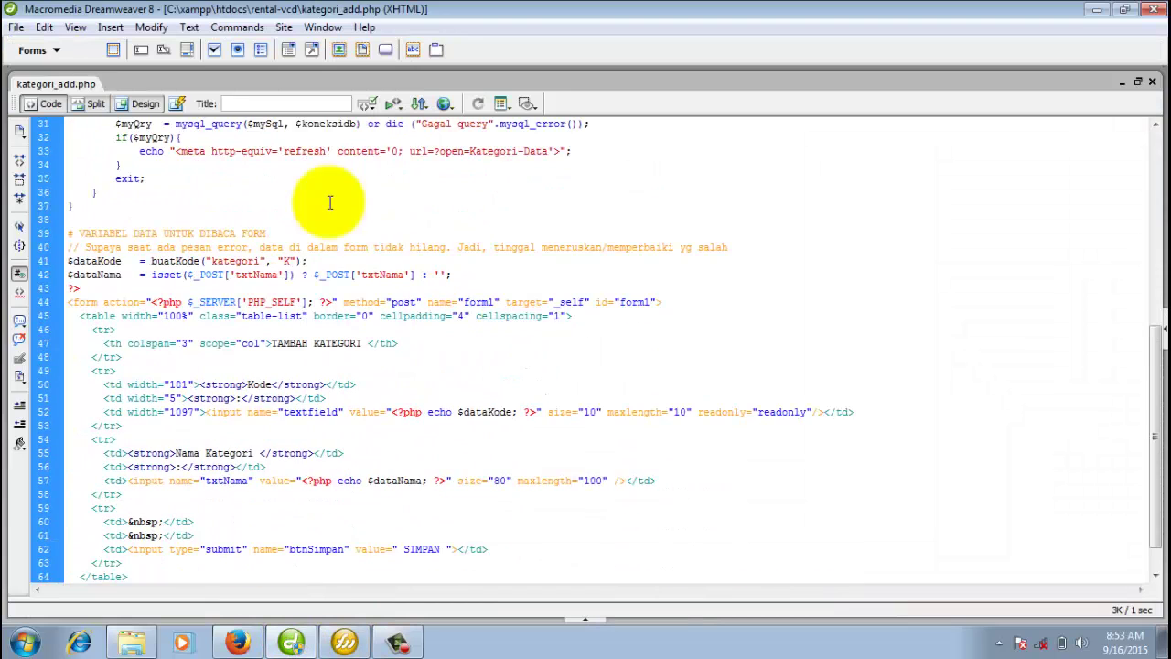
pyautogui.click(144, 103)
pyautogui.click(430, 281)
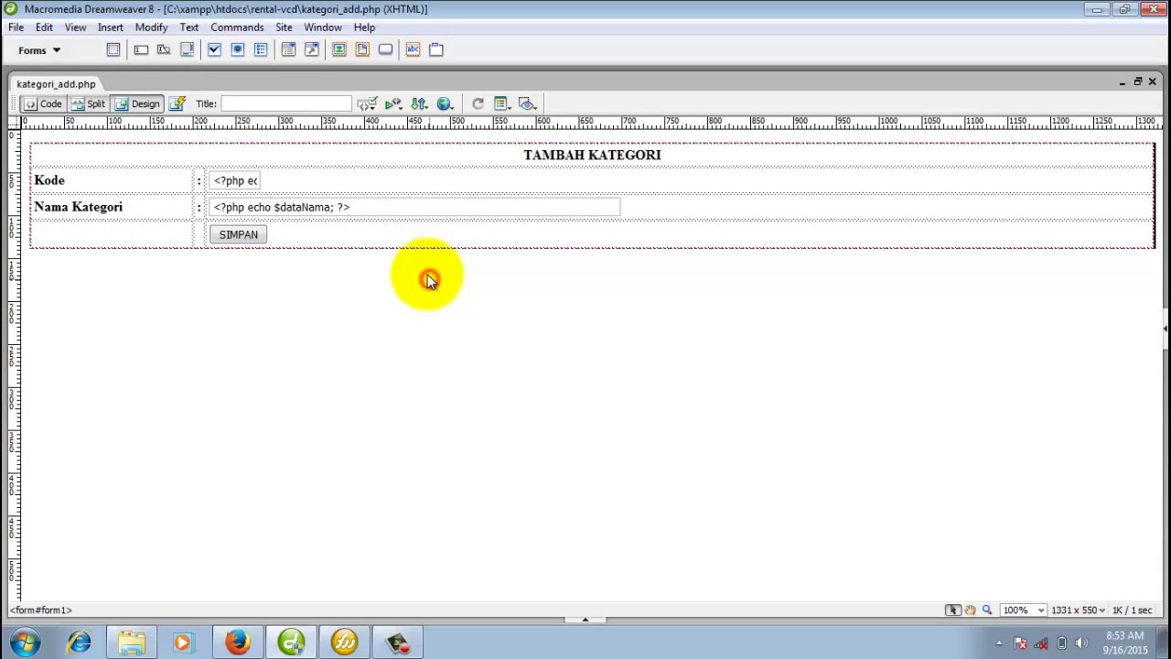
pyautogui.click(378, 204)
pyautogui.click(172, 207)
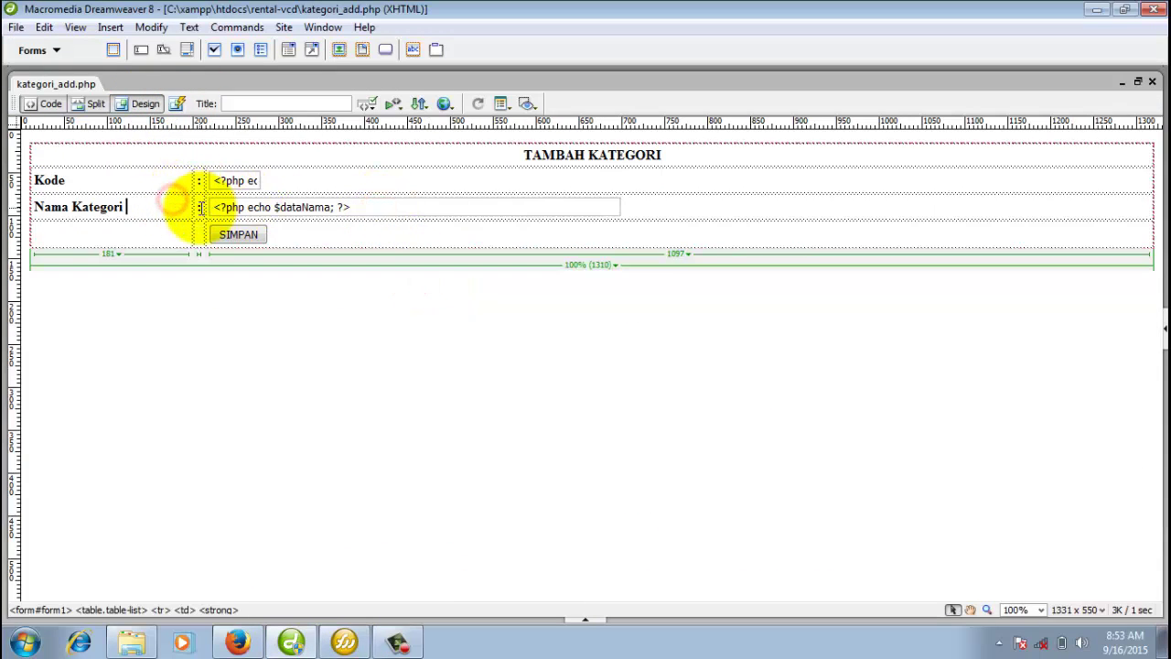
# Review the PHP source around line 16, then return to the Nama Kategori field in Design view.
pyautogui.click(43, 105)
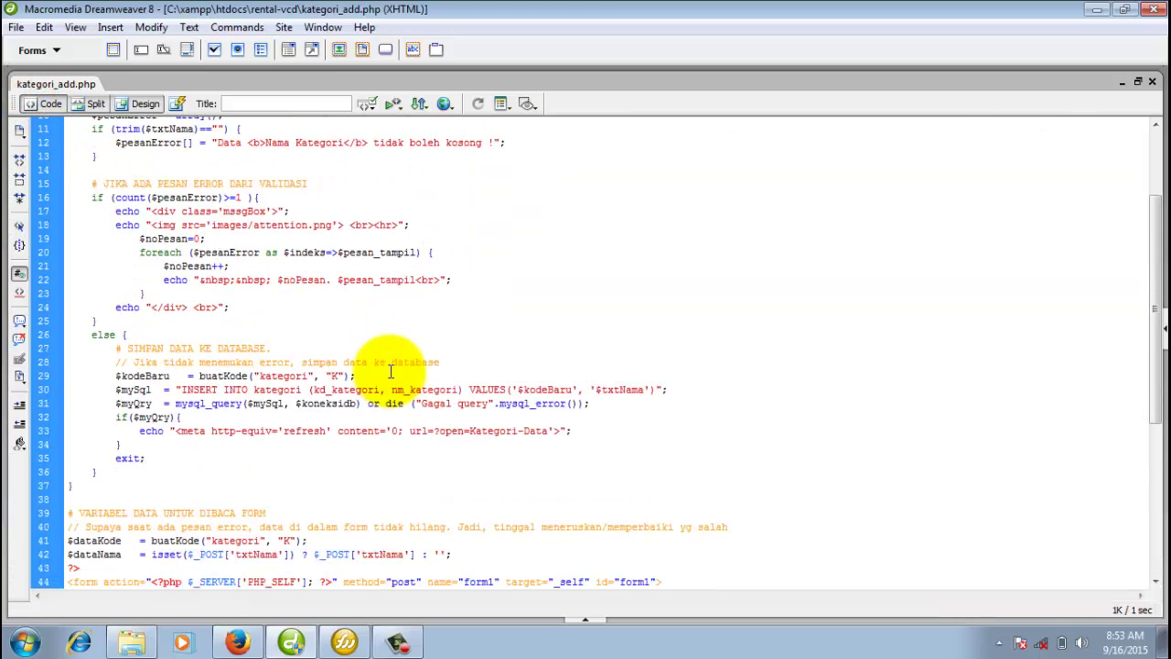
pyautogui.scroll(3, 823, 384)
pyautogui.click(591, 330)
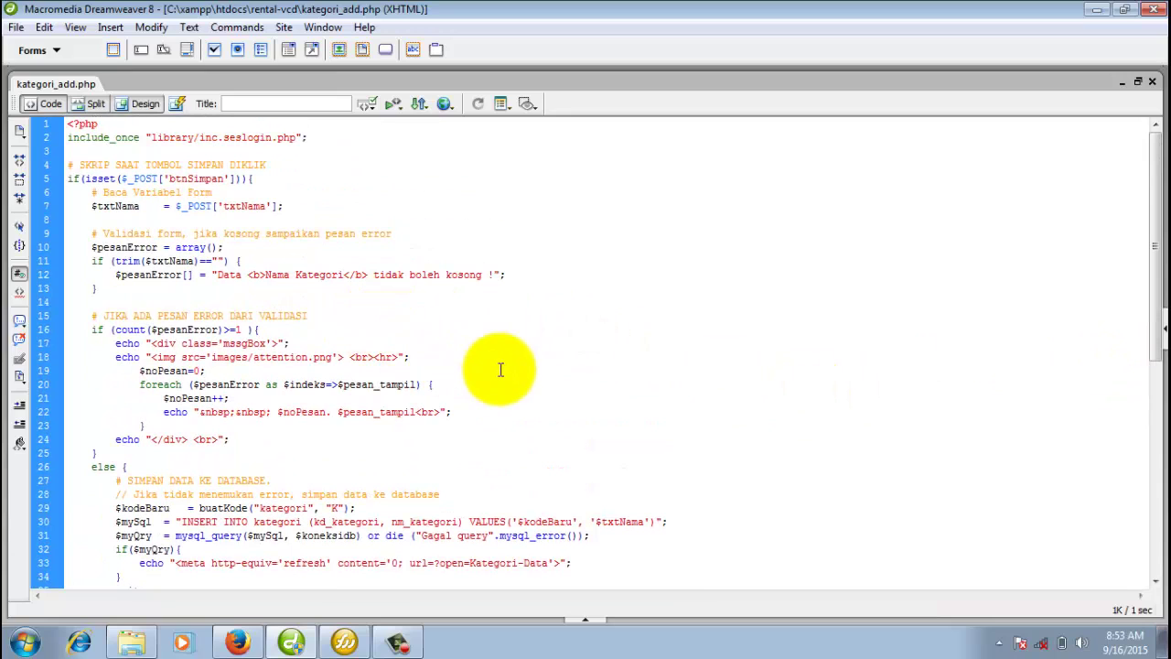
pyautogui.click(146, 103)
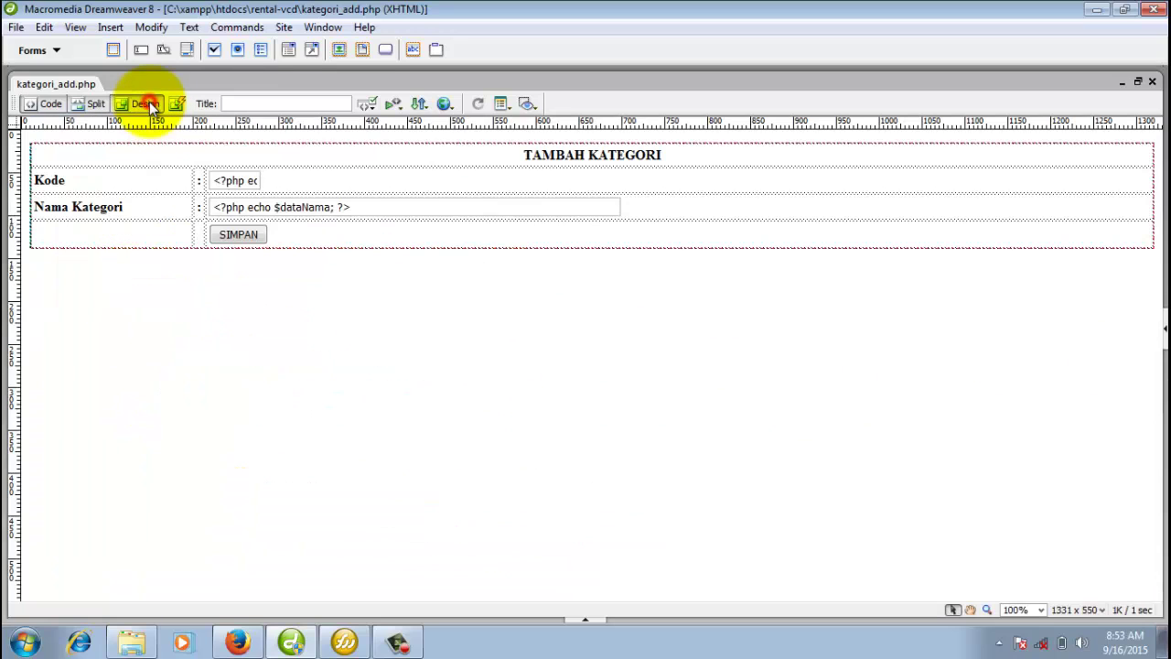
pyautogui.click(541, 208)
pyautogui.click(667, 210)
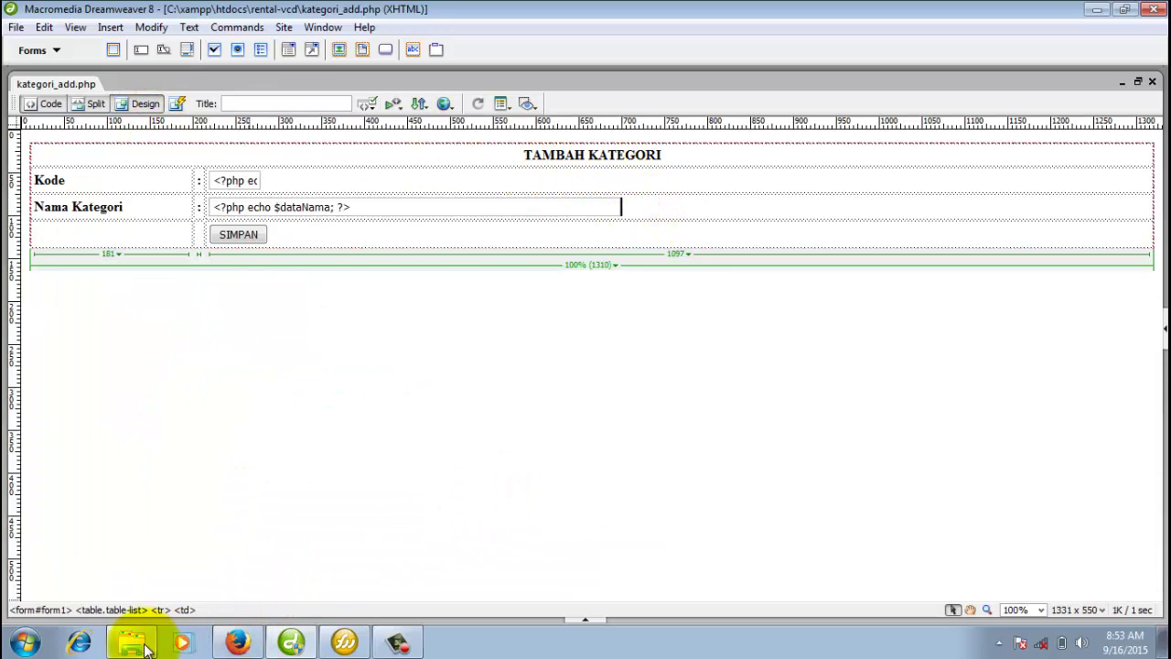
# Select menu.php in the rental-vcd folder and bring it up in Dreamweaver.
pyautogui.click(135, 641)
pyautogui.scroll(7, 307, 302)
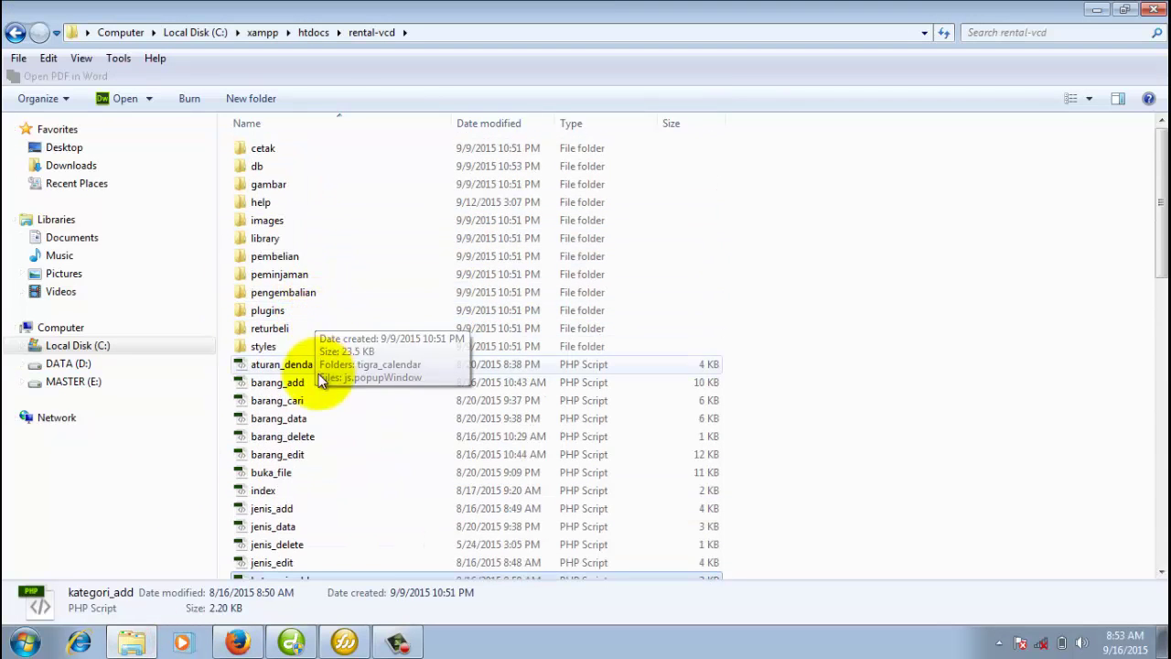
pyautogui.scroll(-7, 322, 384)
pyautogui.scroll(-7, 322, 393)
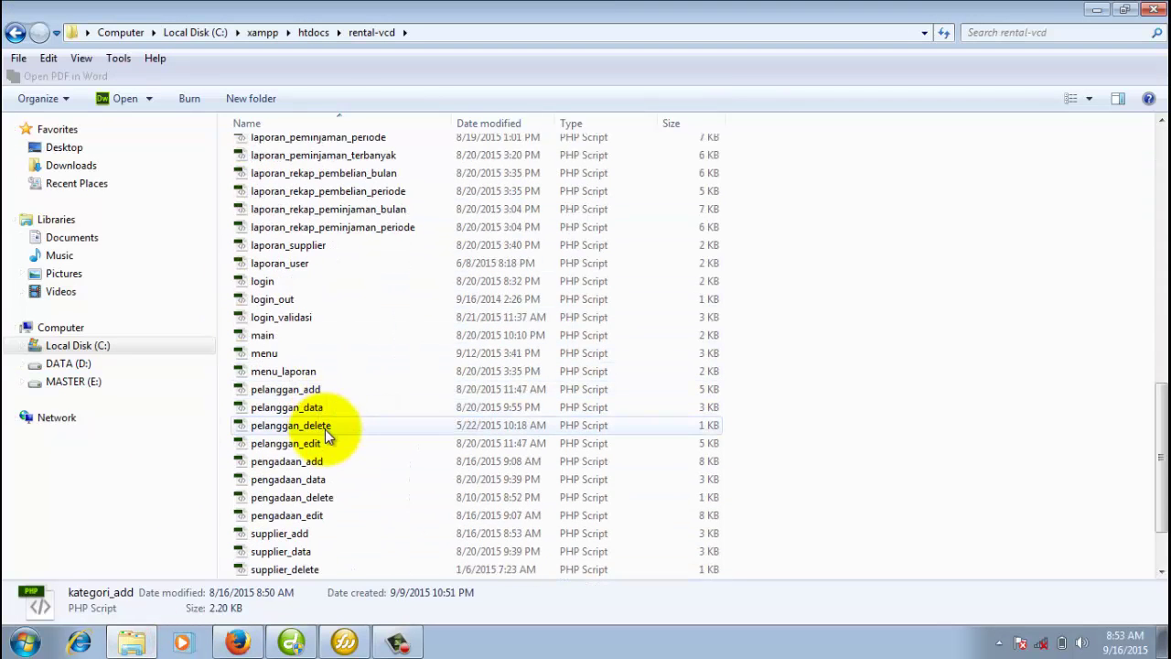
pyautogui.click(273, 355)
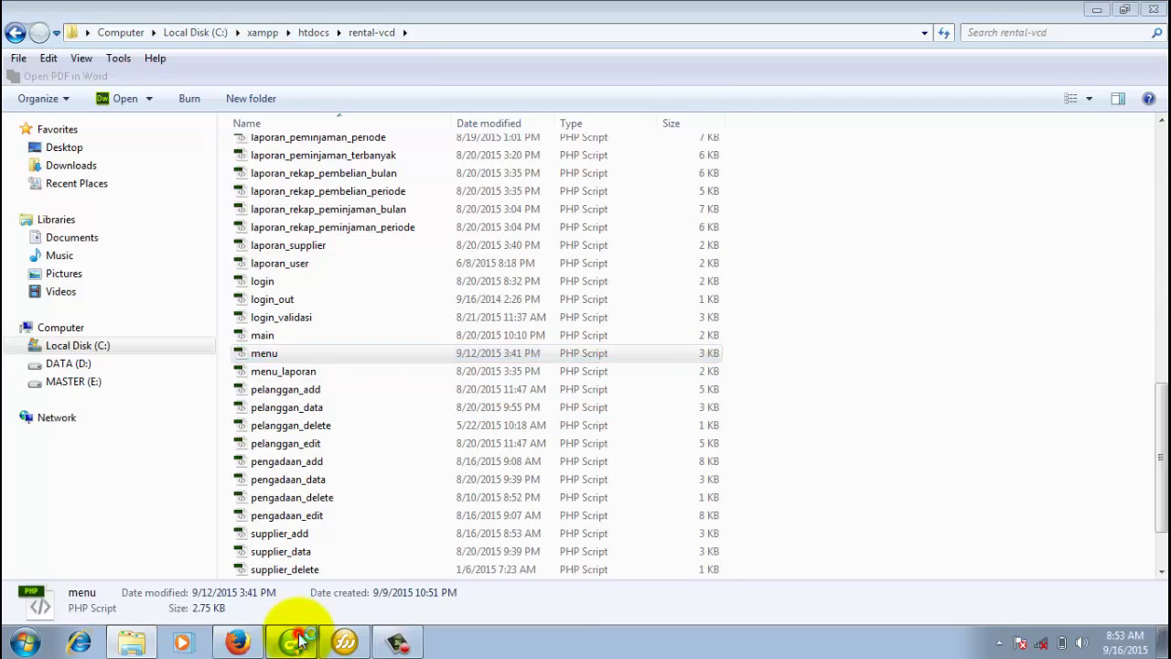
pyautogui.click(293, 642)
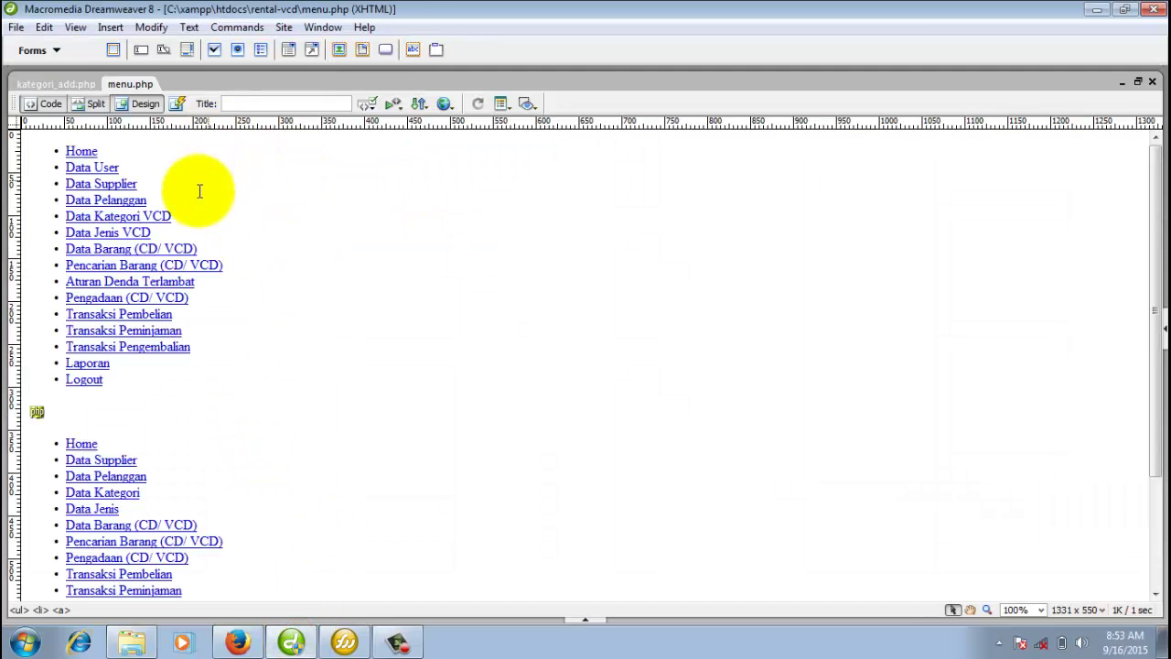
# Scroll through menu.php's admin and kasir navigation lists in Design view.
pyautogui.scroll(-3, 203, 320)
pyautogui.scroll(2, 195, 366)
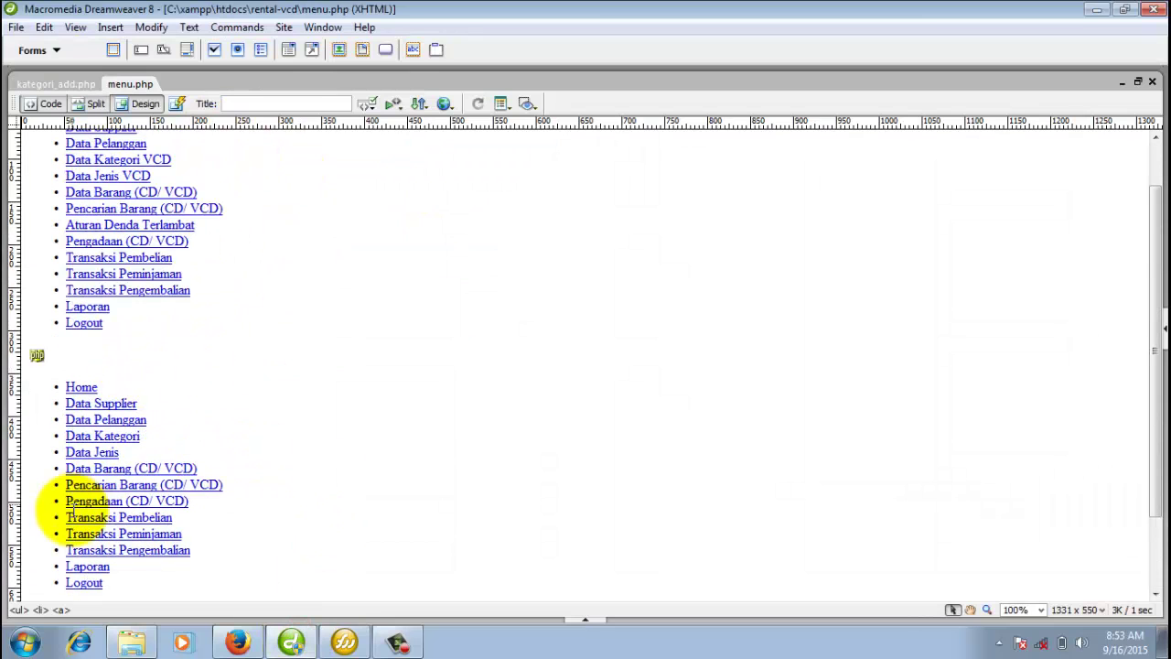
pyautogui.scroll(1, 195, 423)
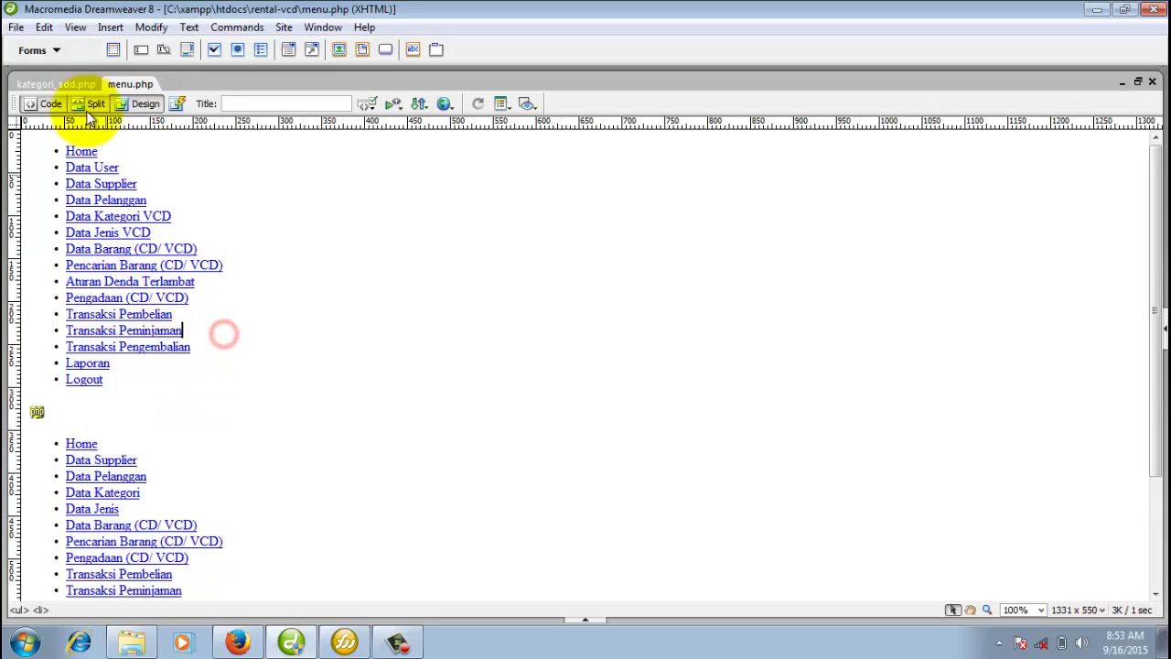
# Review menu.php's PHP source, then close menu.php and kategori_add.php.
pyautogui.click(43, 103)
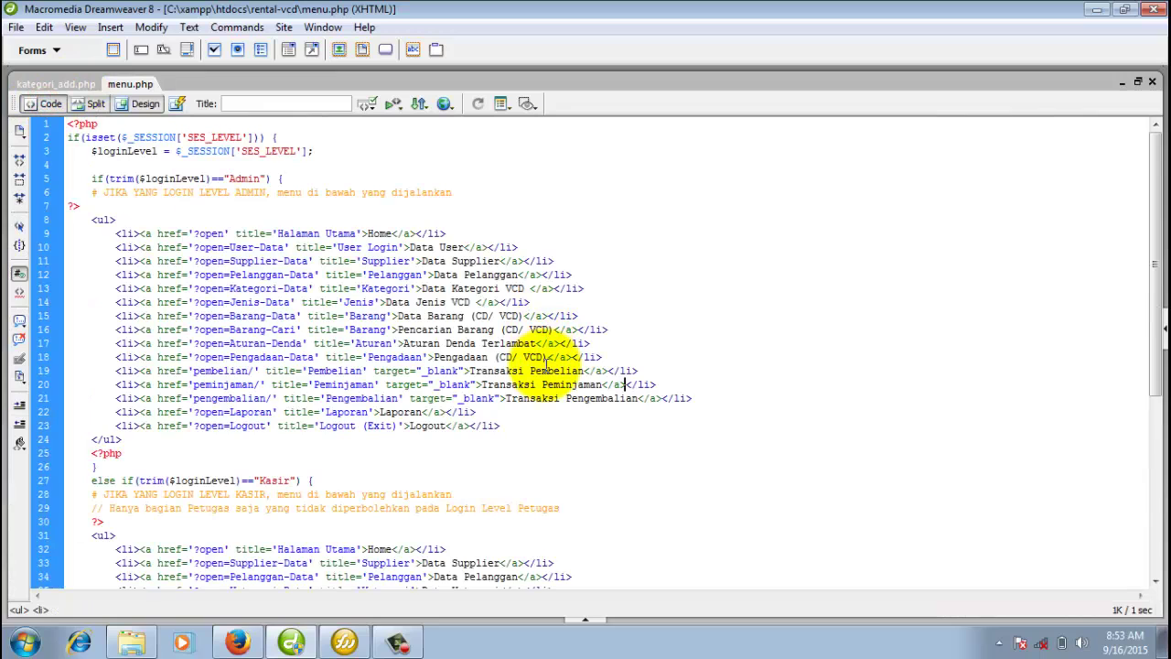
pyautogui.scroll(-5, 546, 366)
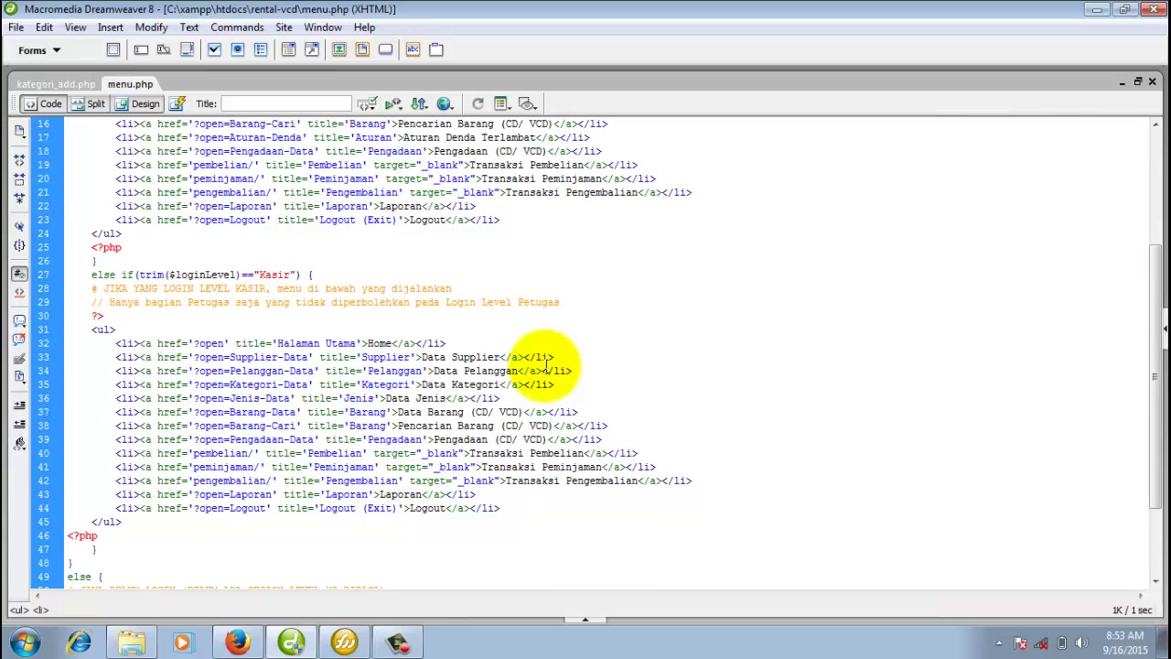
pyautogui.scroll(5, 546, 366)
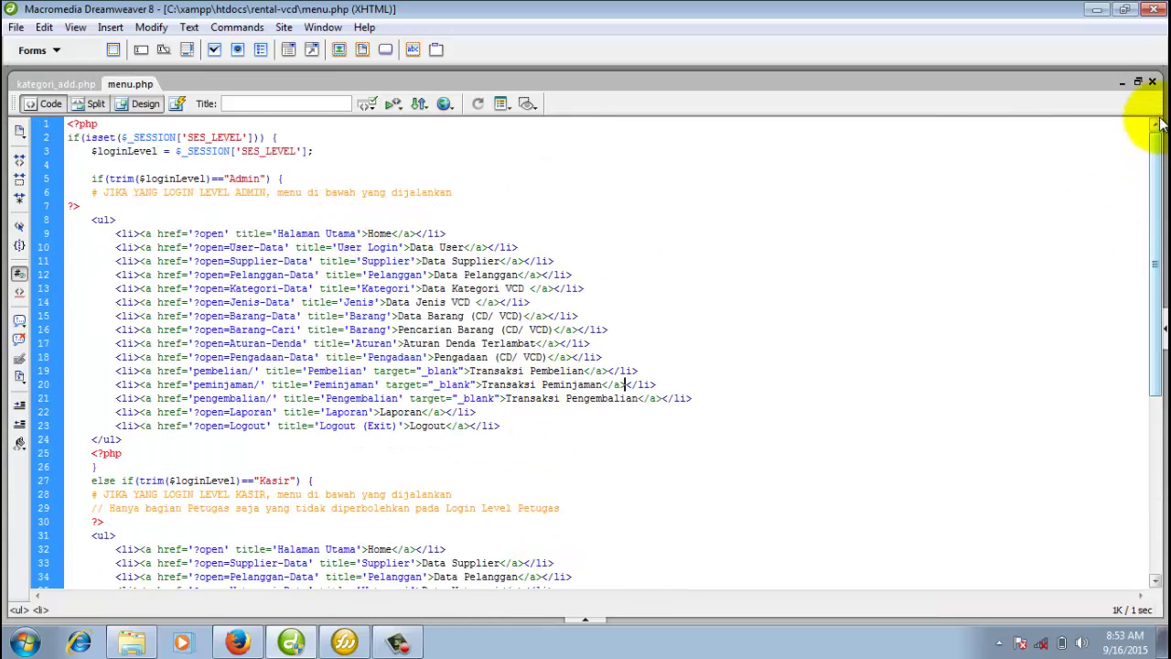
pyautogui.click(1152, 83)
pyautogui.click(1152, 83)
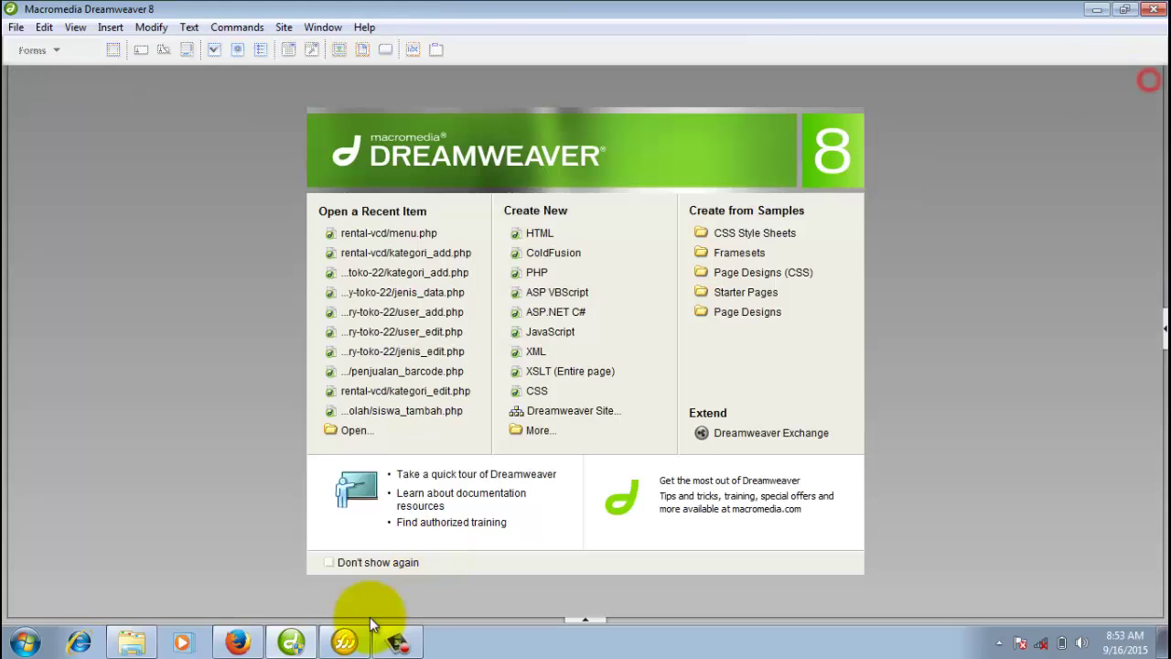
# Return to Firefox's Aplikasi Rental VCD tab and page from akhir_1.html to akhir_2.html.
pyautogui.click(237, 641)
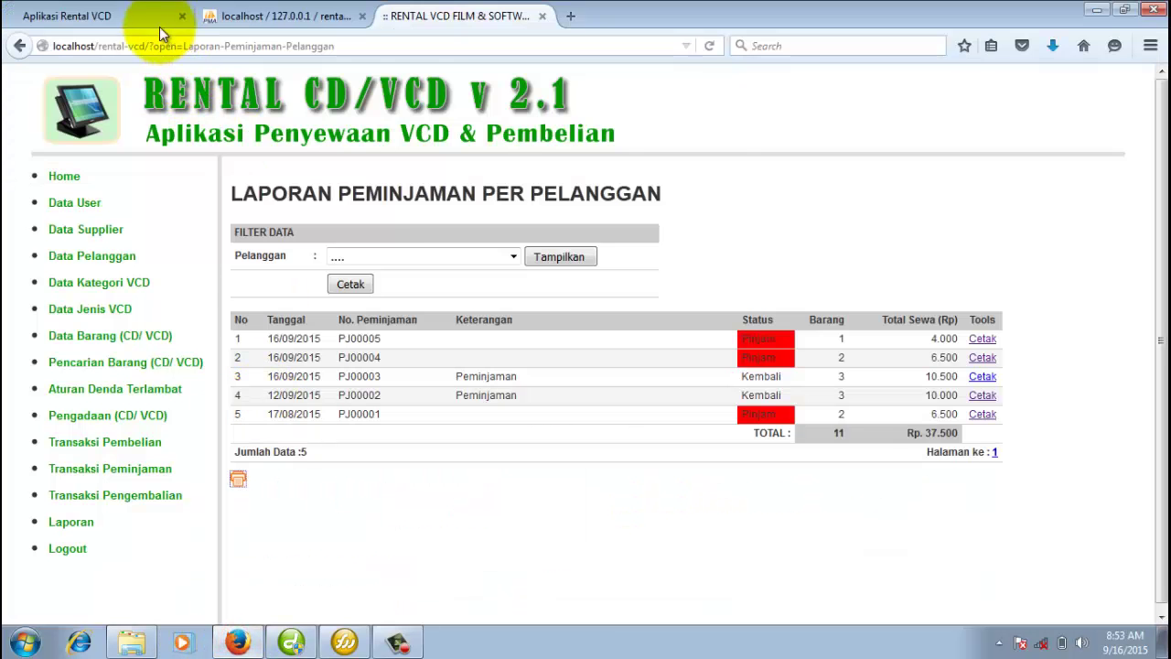
pyautogui.click(154, 19)
pyautogui.click(510, 230)
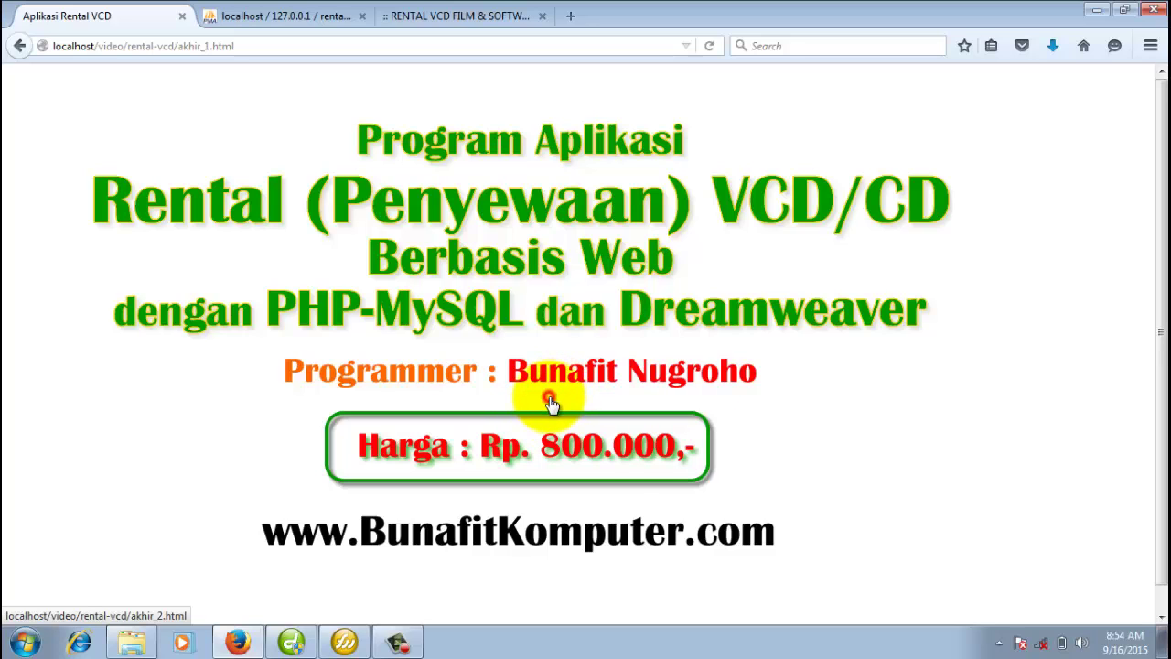
pyautogui.click(549, 403)
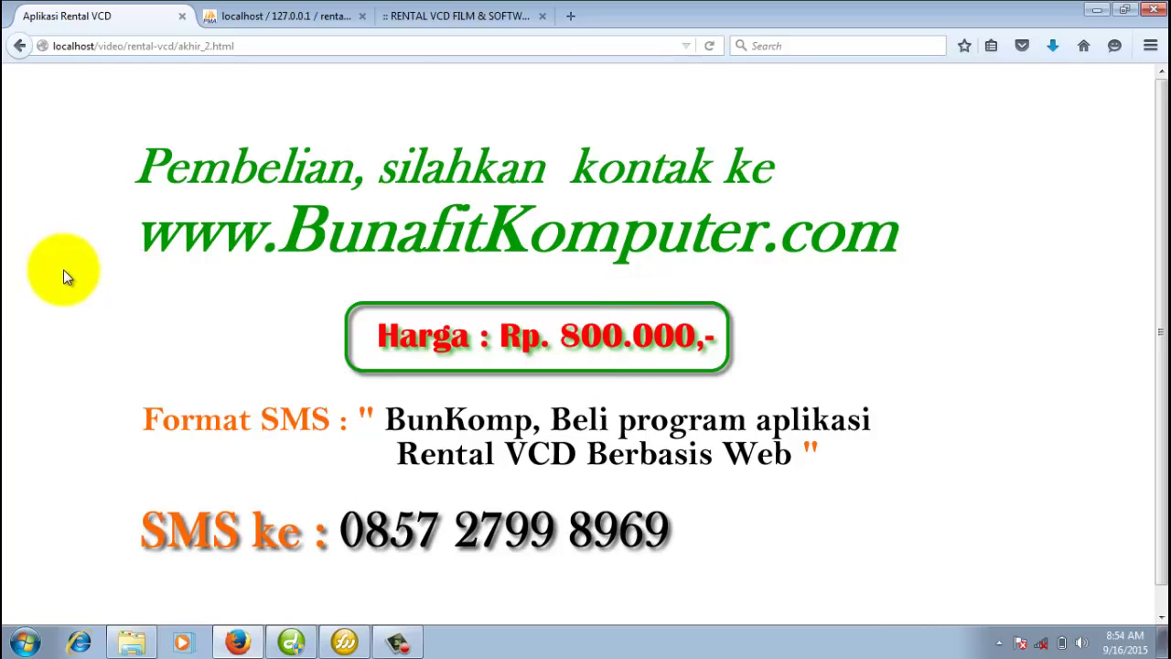